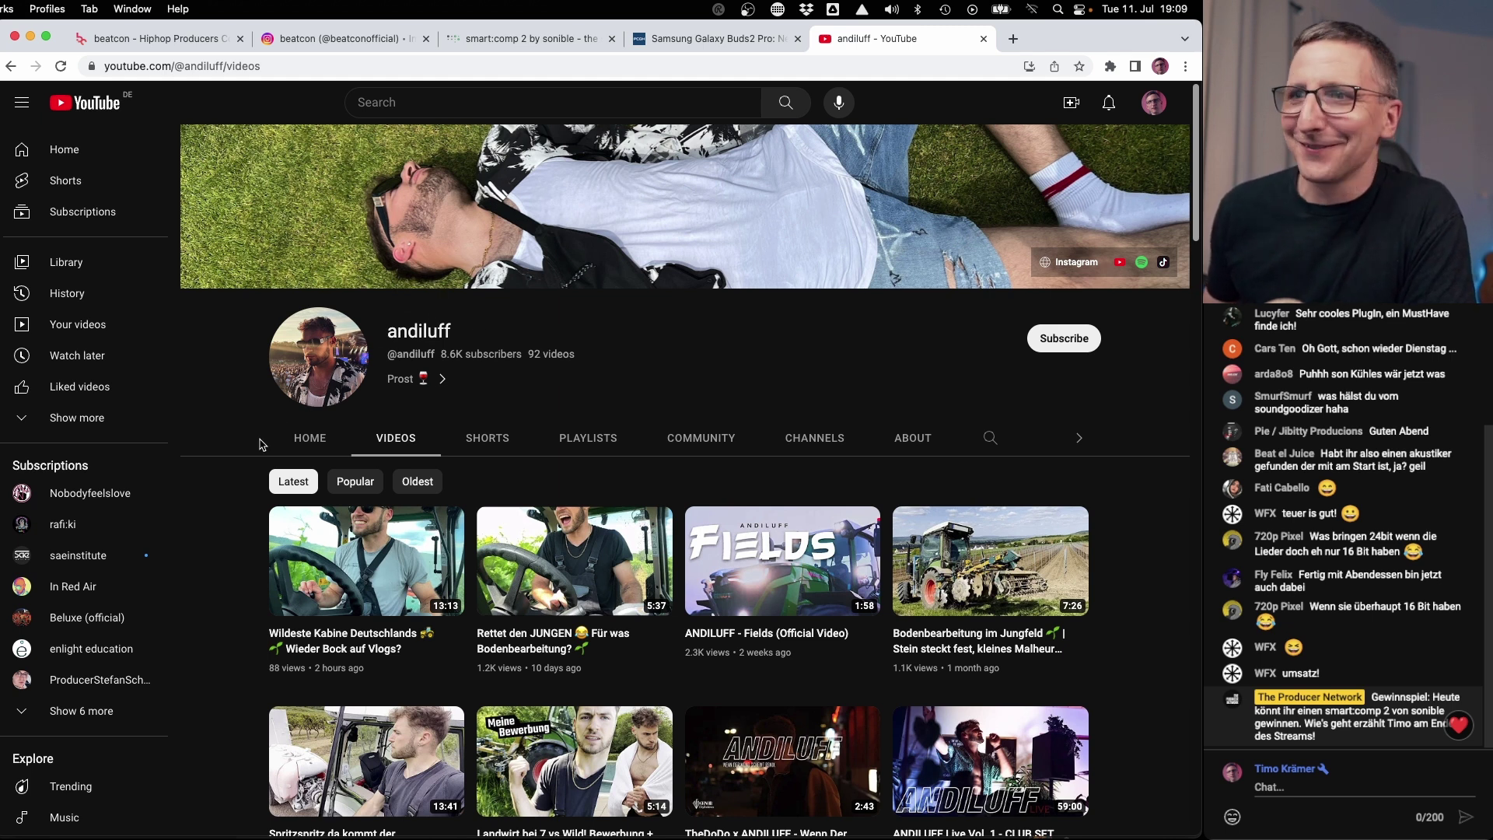
Look through the andiluff channel's uploaded videos, and pause the featured Fields video on the channel's home page.
scroll(260, 444, "down", 5)
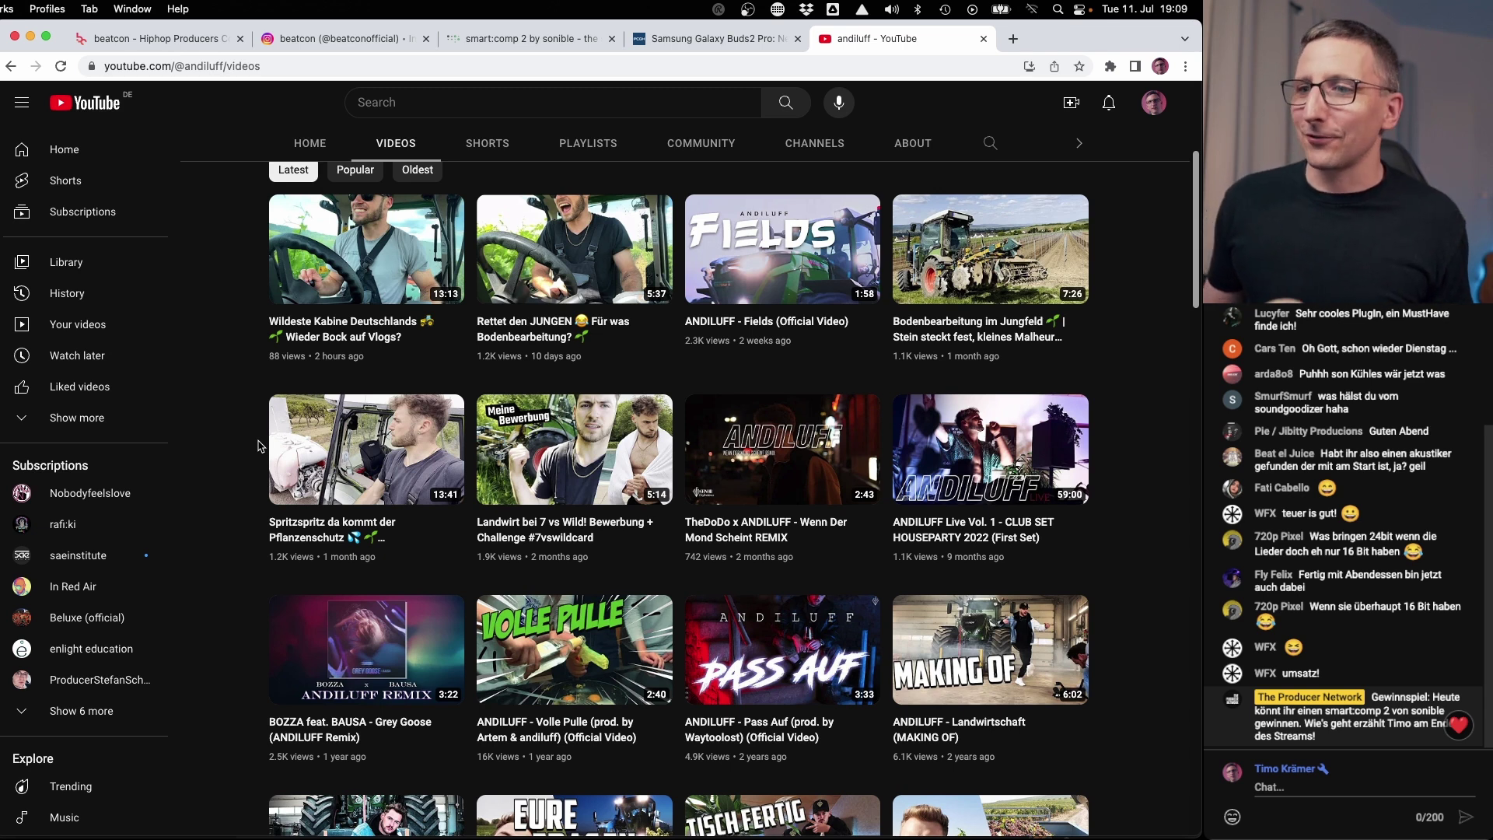
scroll(258, 445, "down", 4)
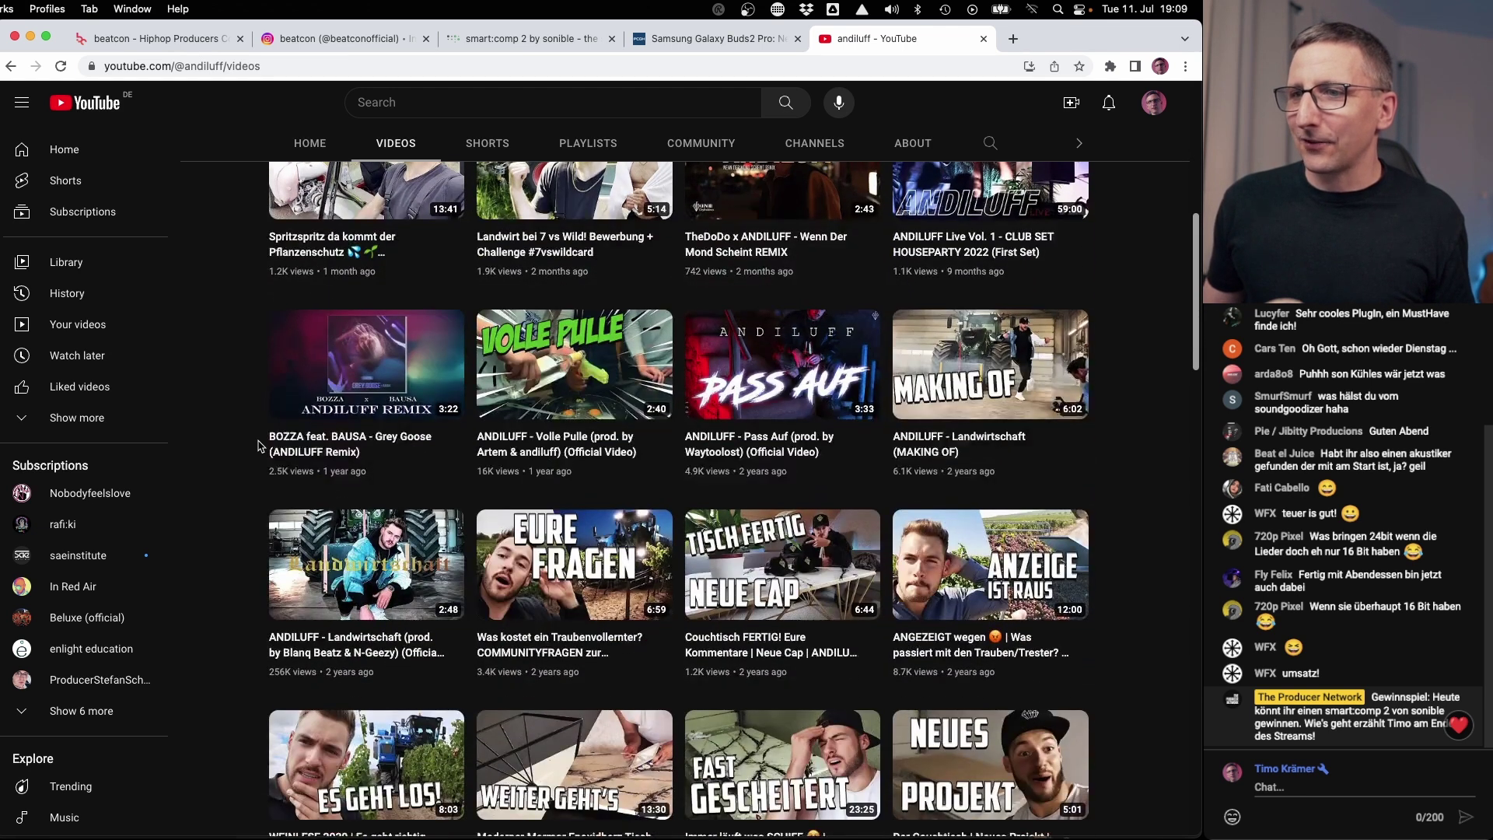
scroll(258, 444, "down", 1)
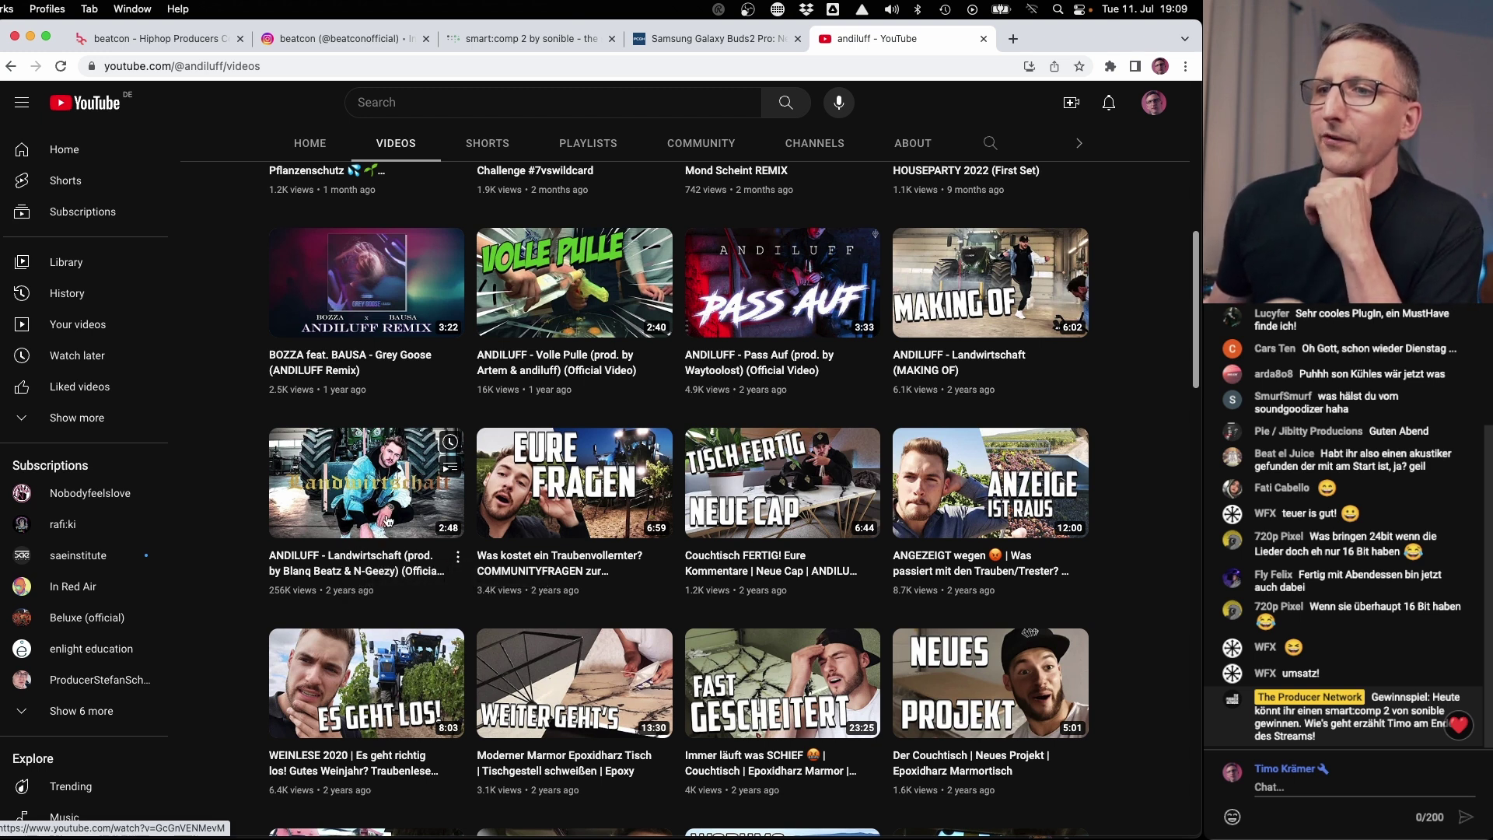
scroll(389, 521, "up", 1)
scroll(388, 521, "up", 5)
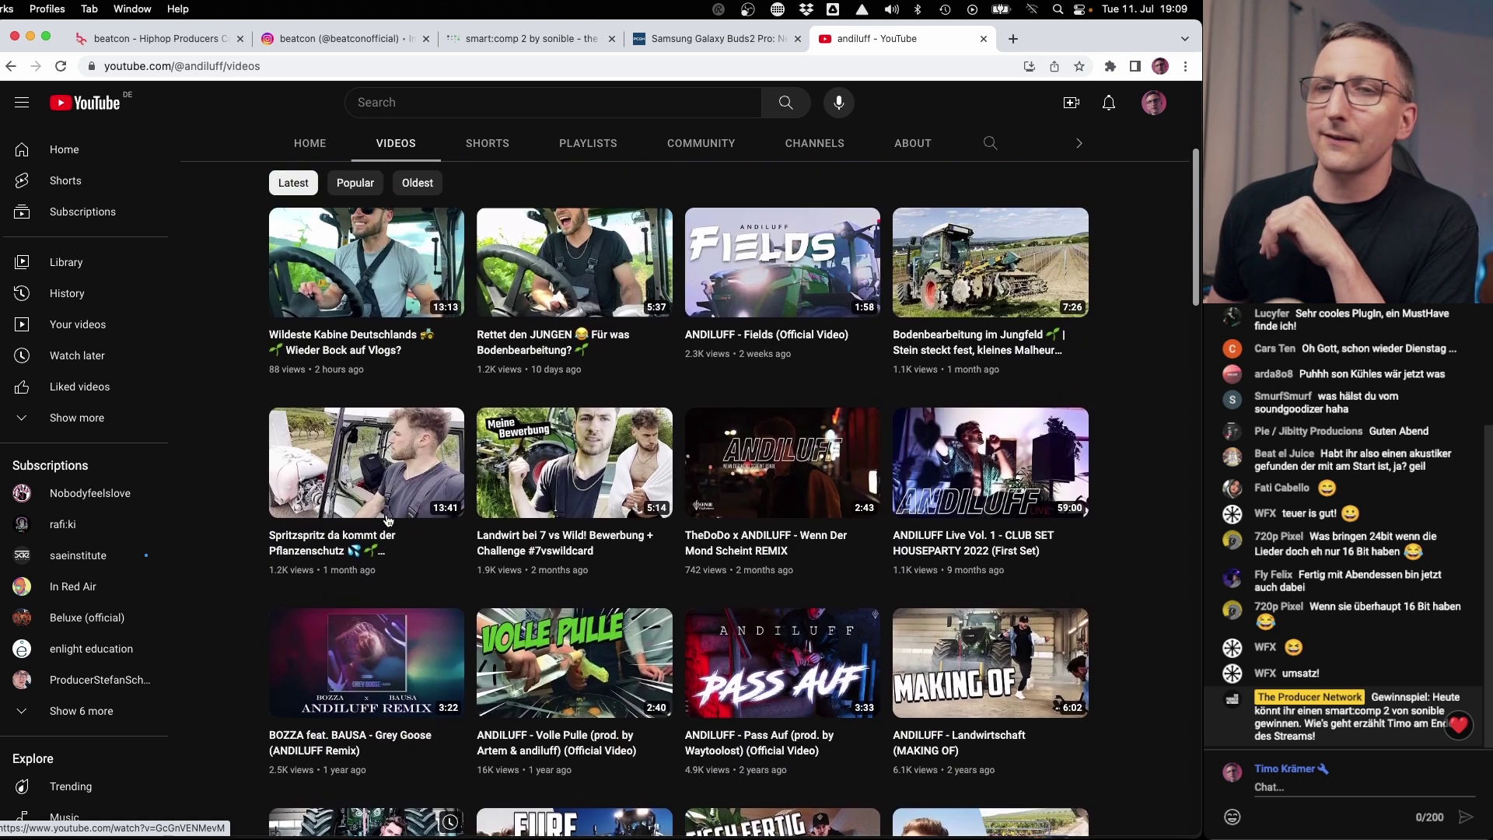
scroll(387, 519, "up", 2)
scroll(384, 521, "up", 2)
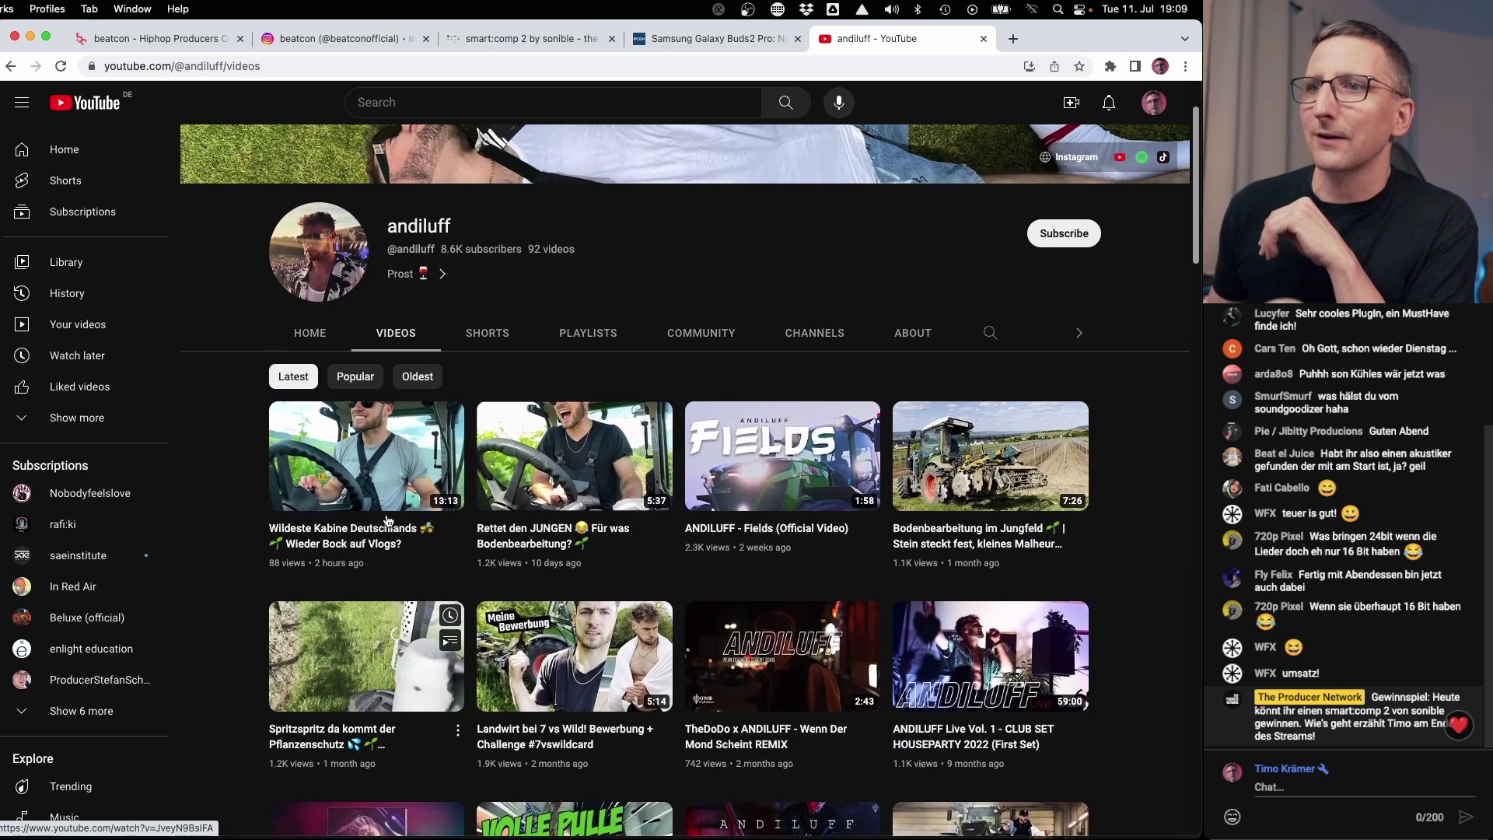
left_click(312, 335)
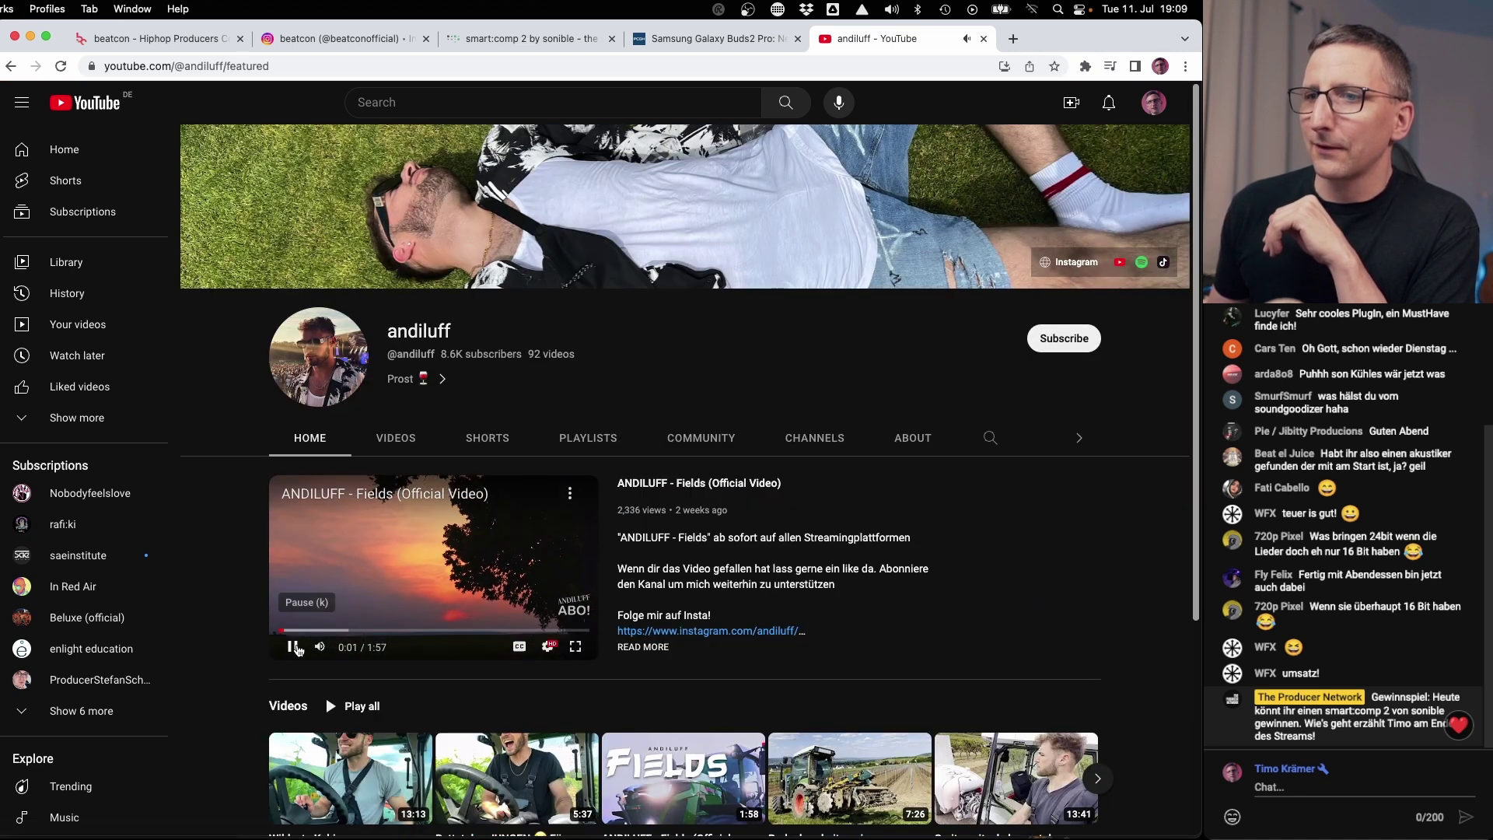
left_click(293, 647)
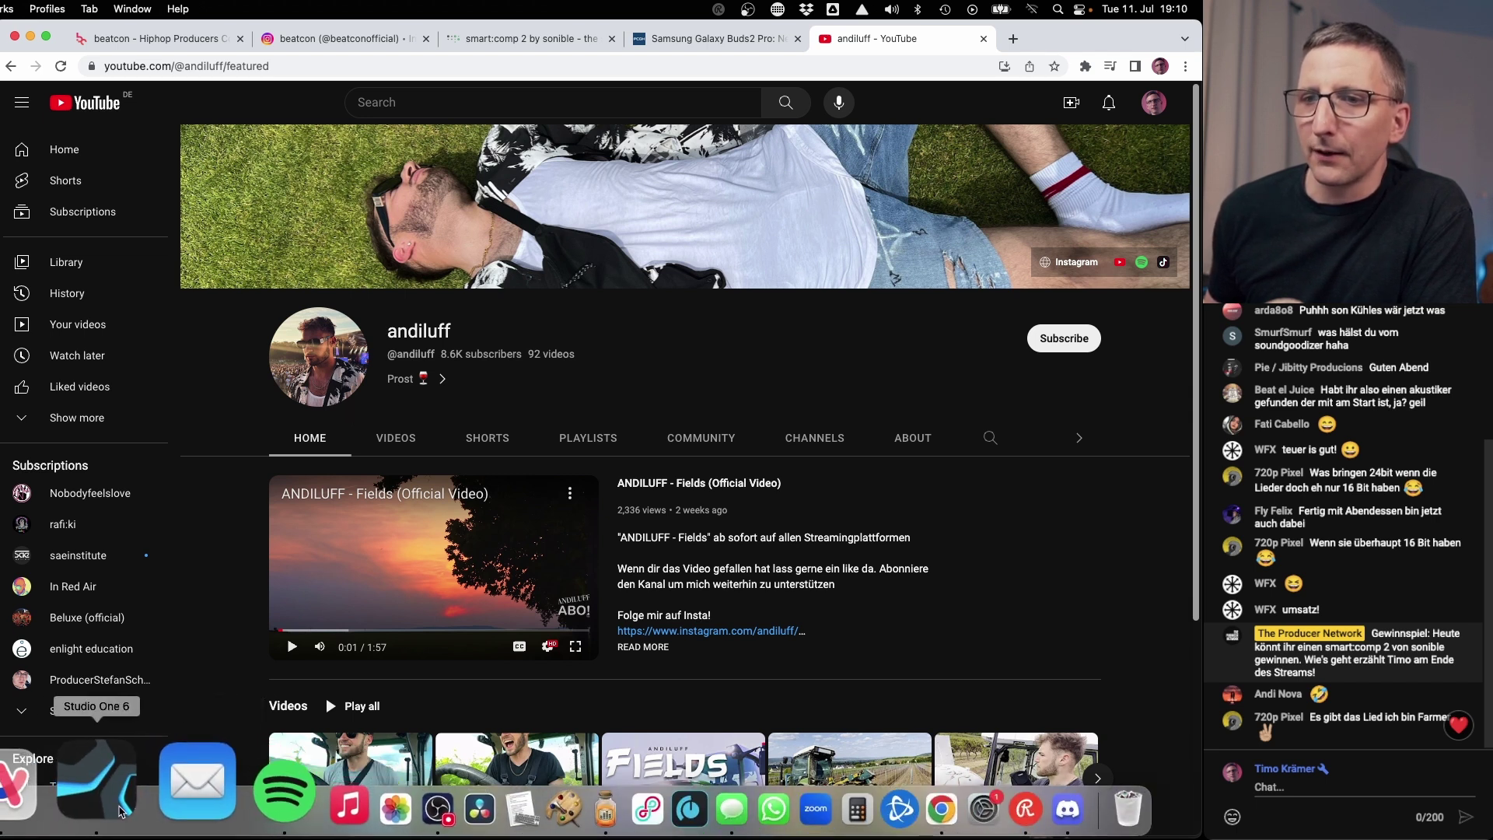
Switch to Studio One and bring up the open TPN Stream song in place of Stream Intro.
left_click(120, 811)
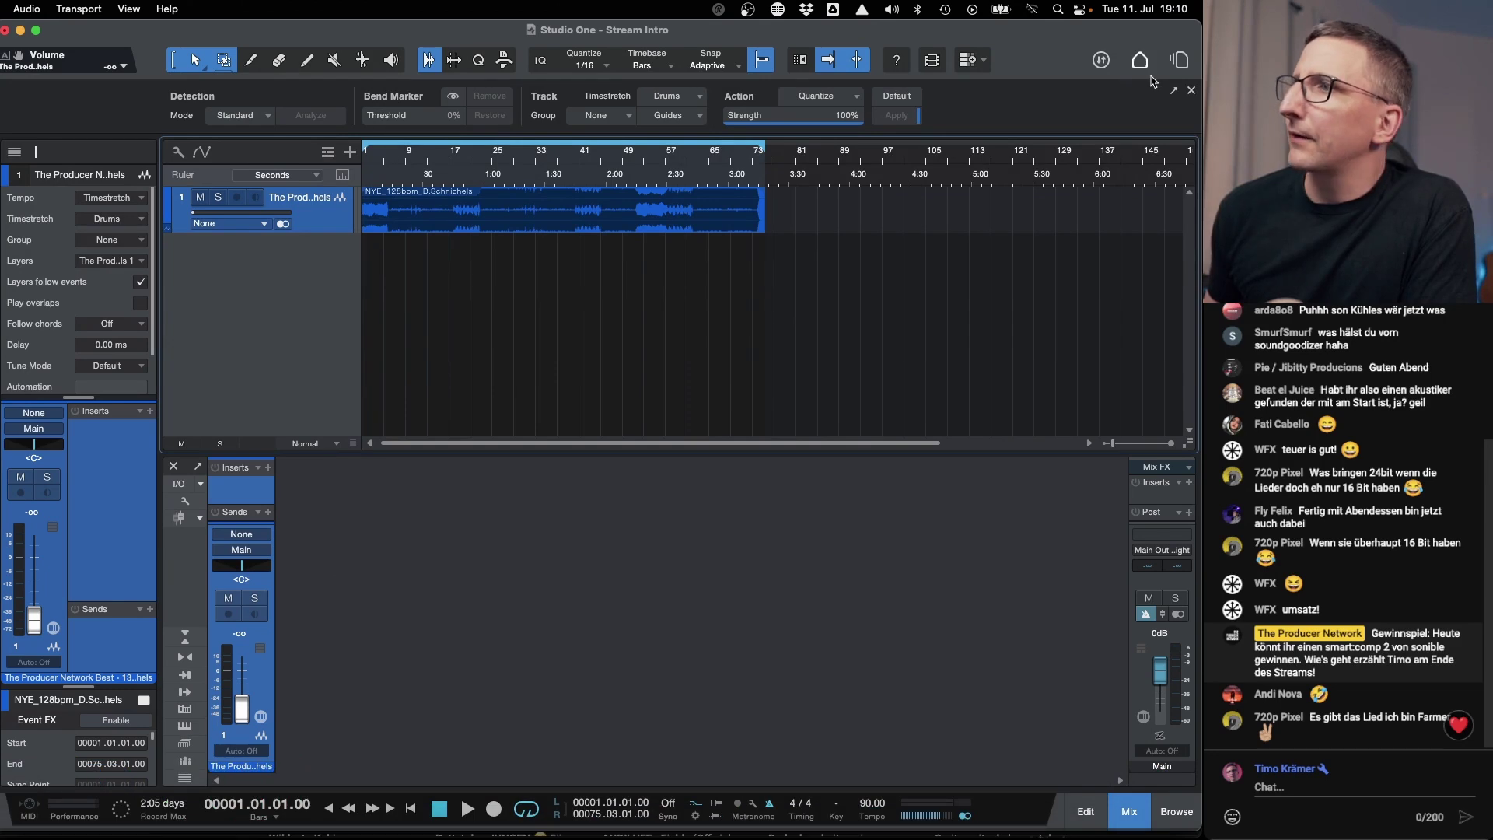
left_click(1178, 60)
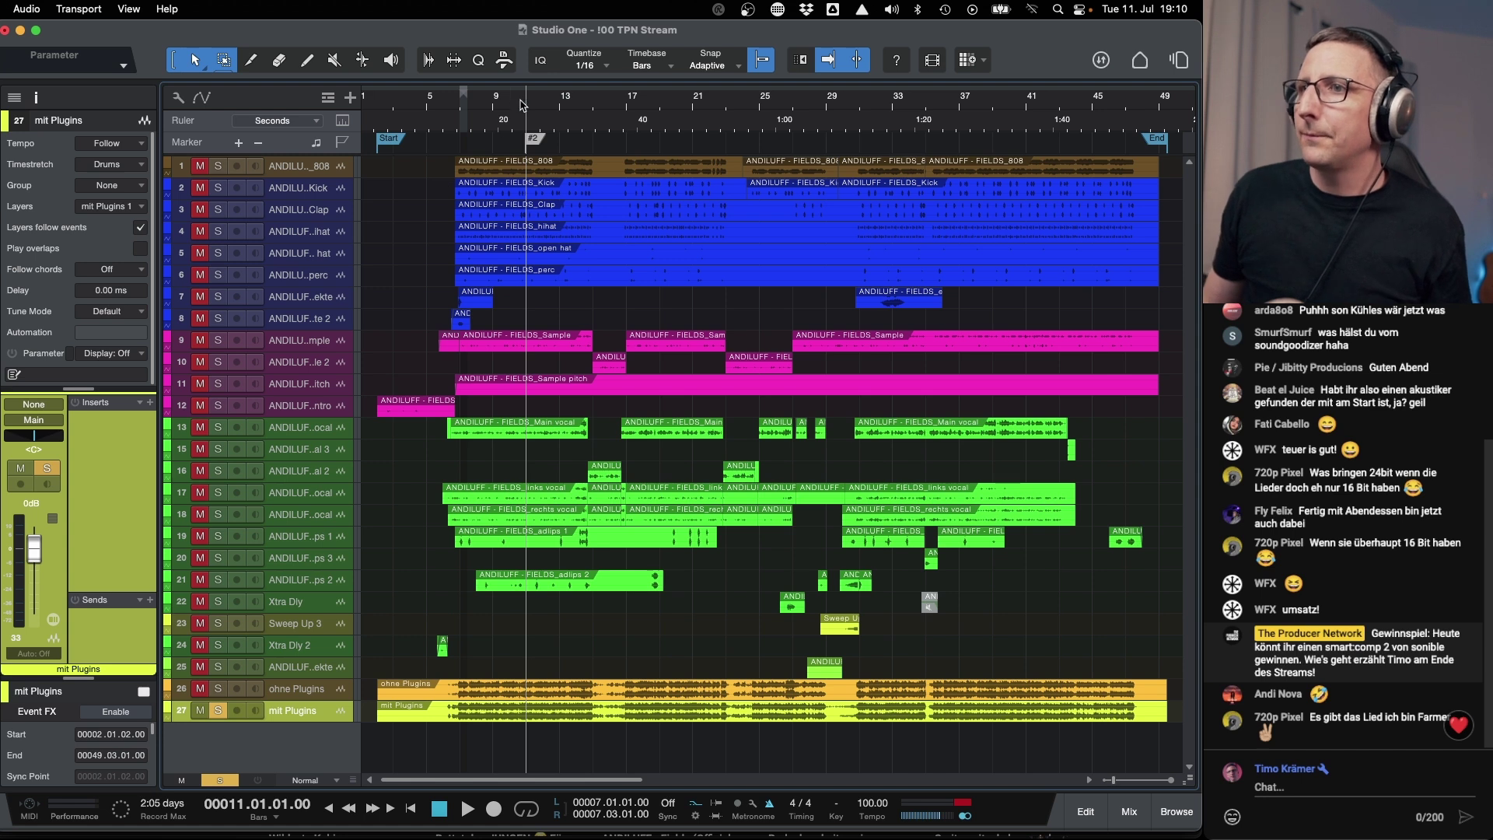
Alternate the soloed track between "ohne Plugins" and "mit Plugins", ending on "mit Plugins".
left_click(291, 690)
left_click(298, 716)
left_click(299, 691)
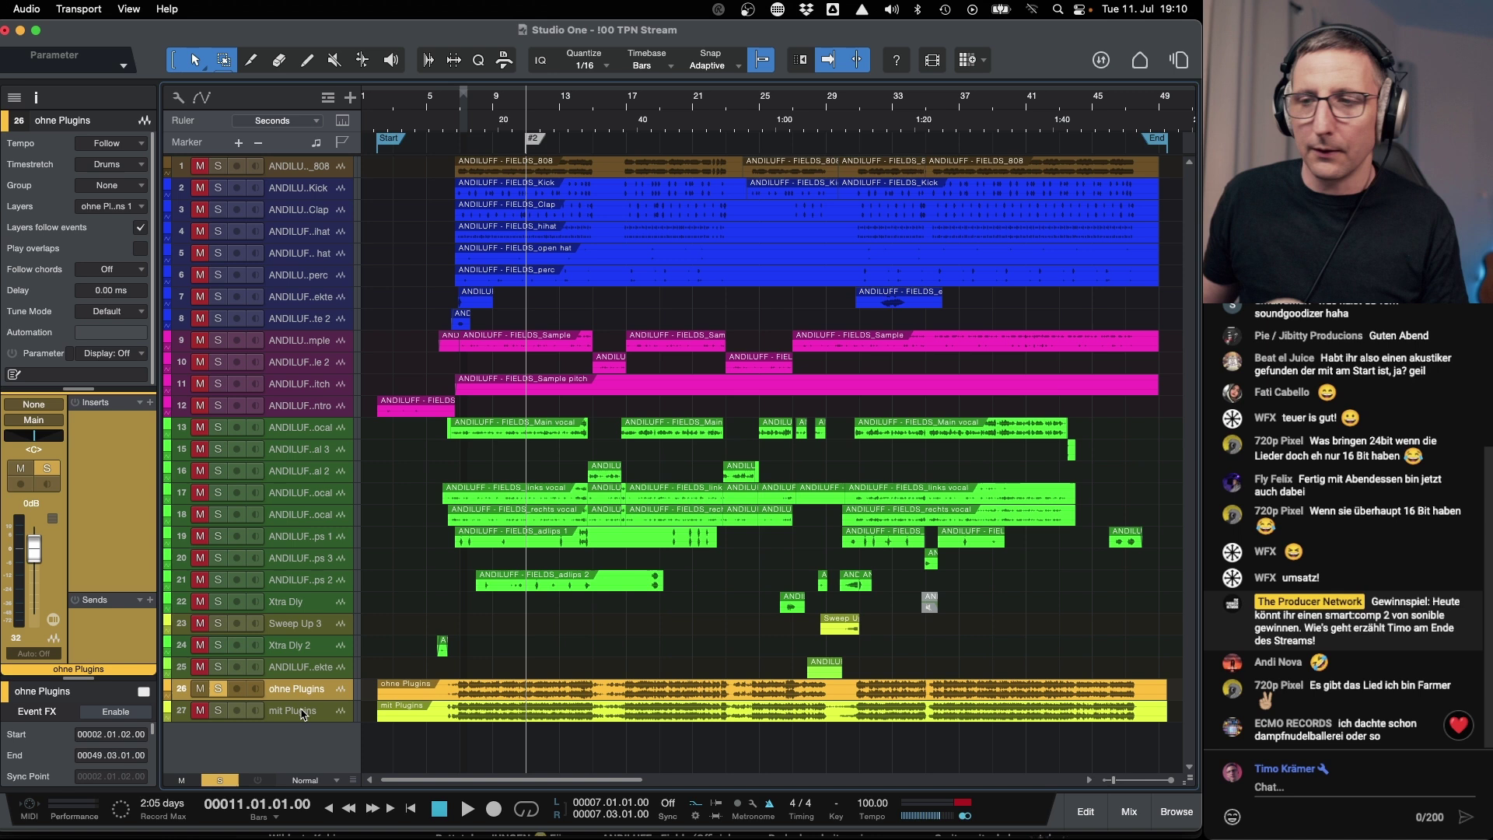
left_click(304, 712)
left_click(304, 695)
left_click(308, 716)
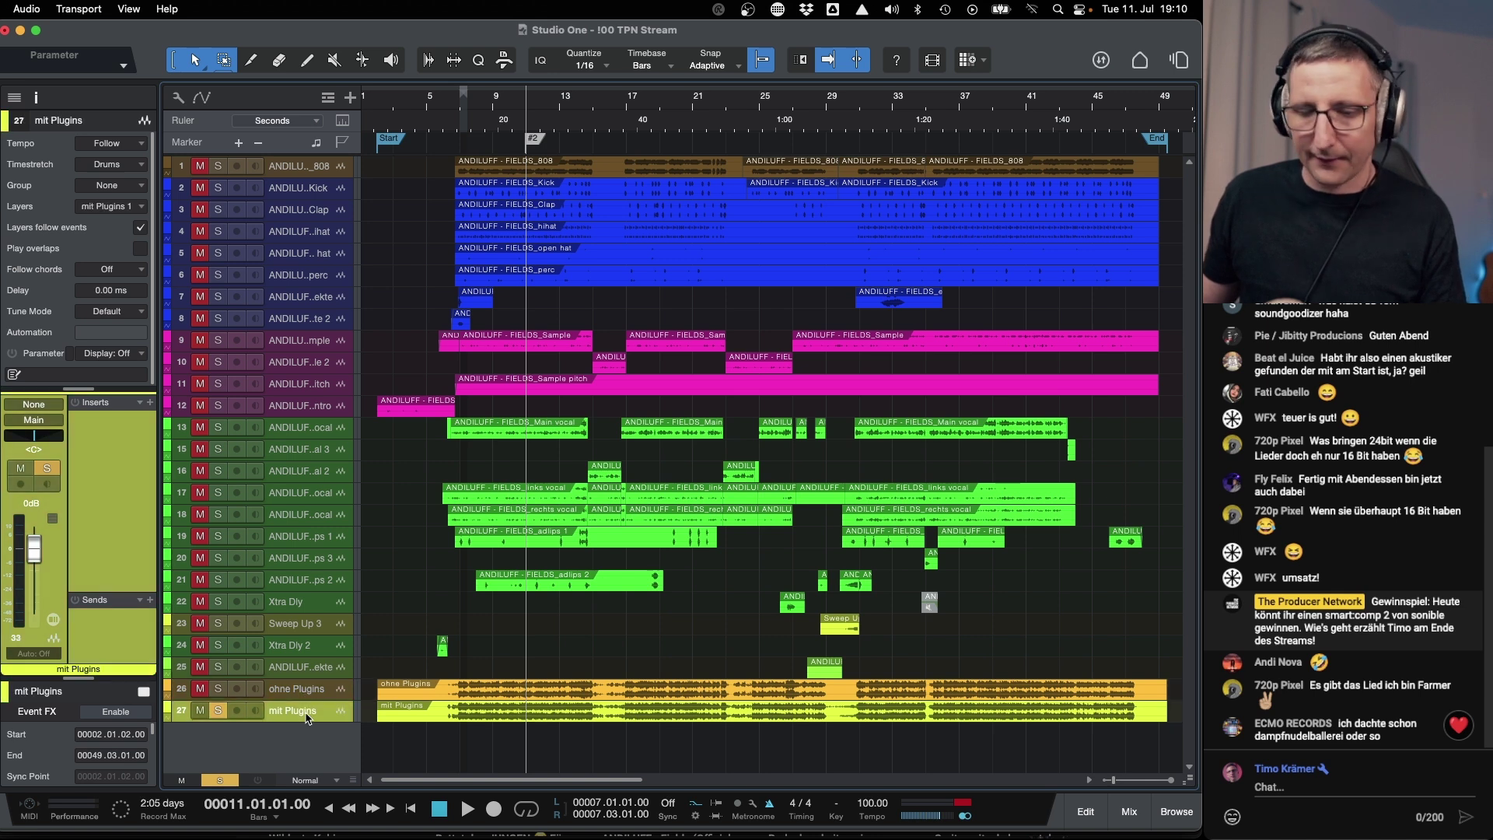
Examine the inserts and sends across the song's mixer channels, and close the mixer.
key("F3")
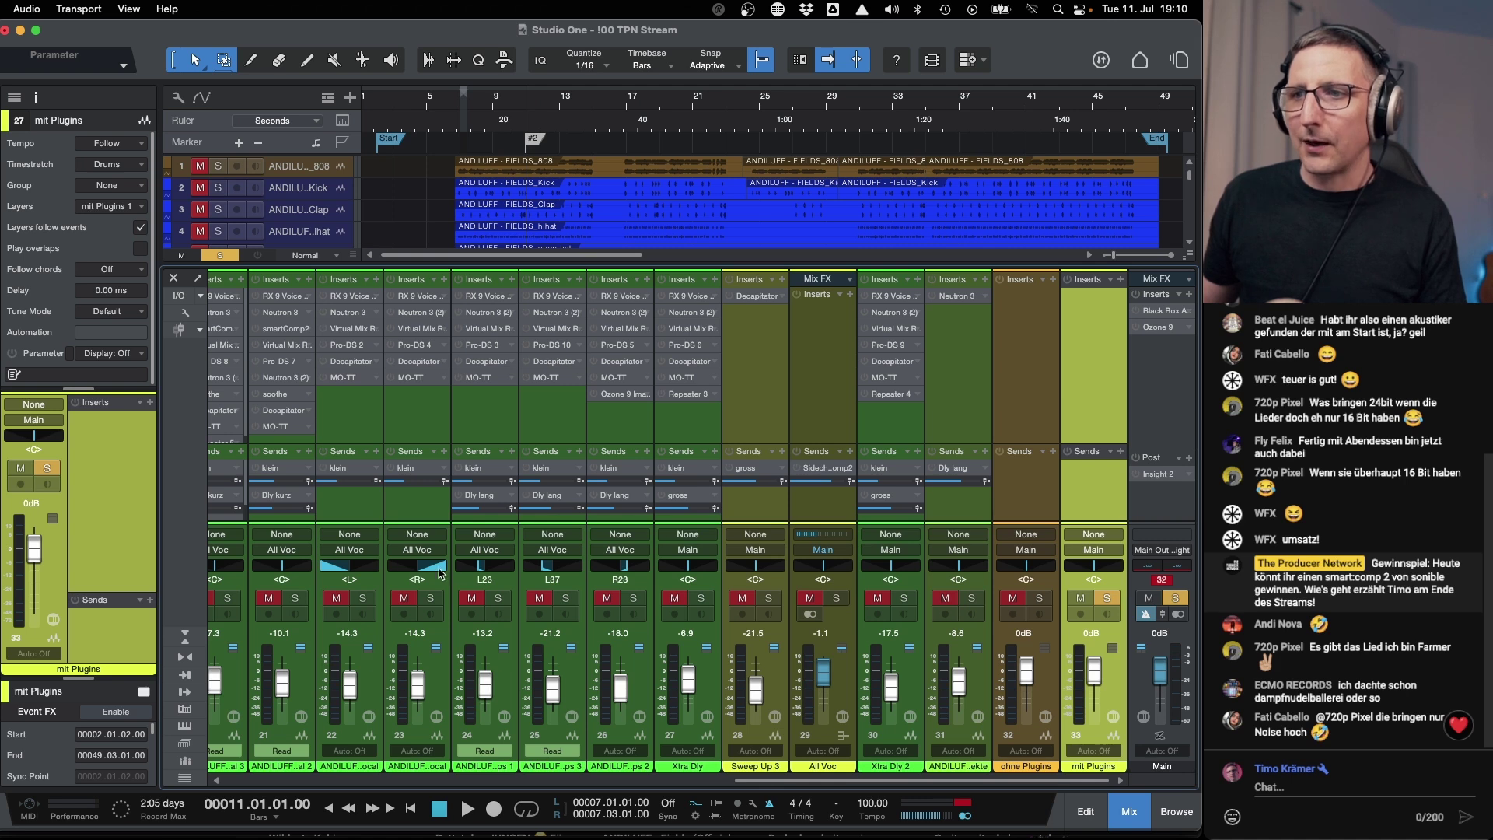
left_click_drag(742, 782, 399, 783)
key("F3")
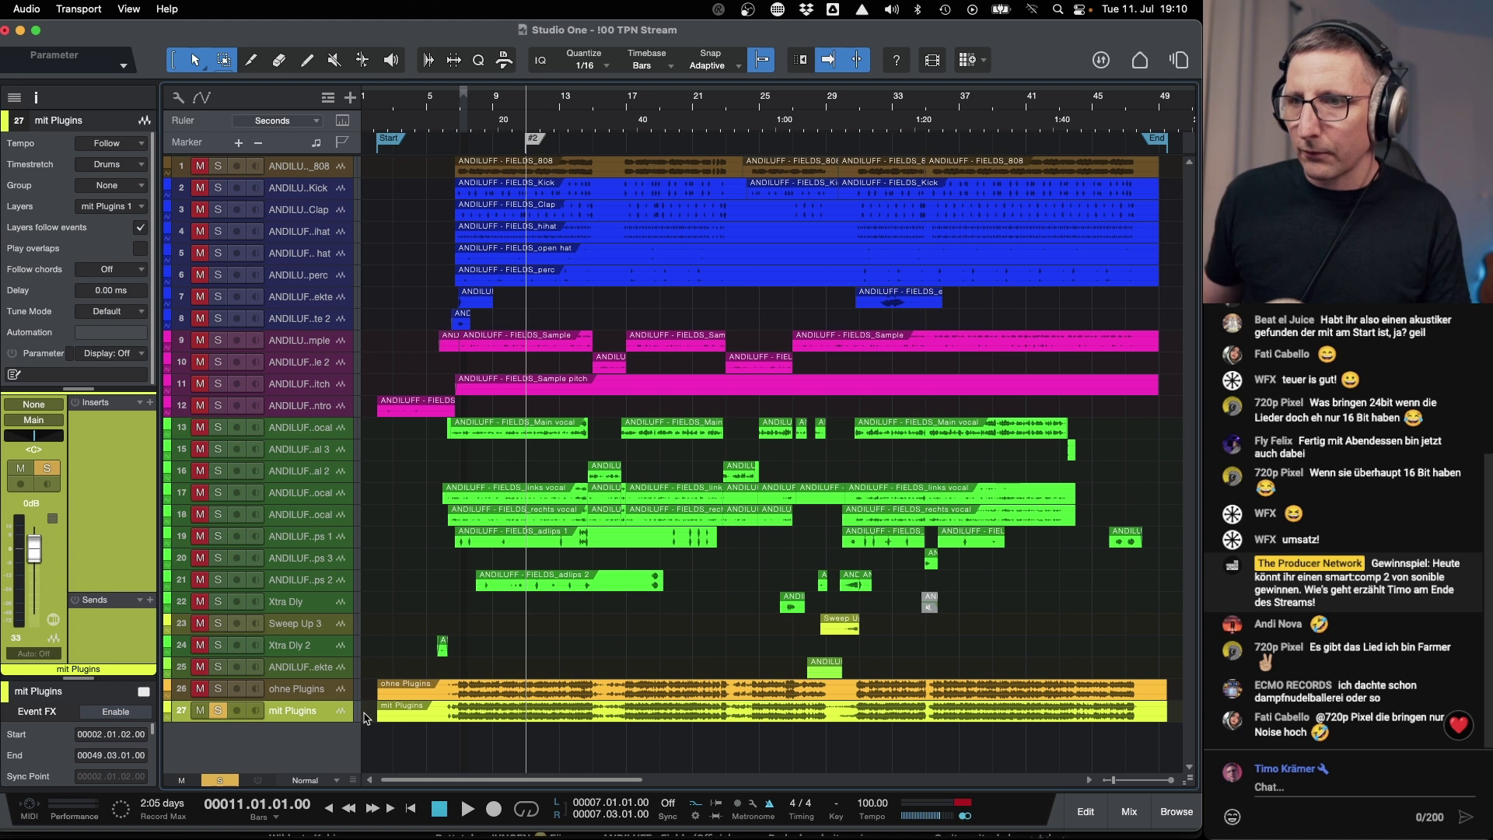
Play the song from bar 11 while switching between the "ohne Plugins" and "mit Plugins" tracks to compare them.
left_click(314, 694)
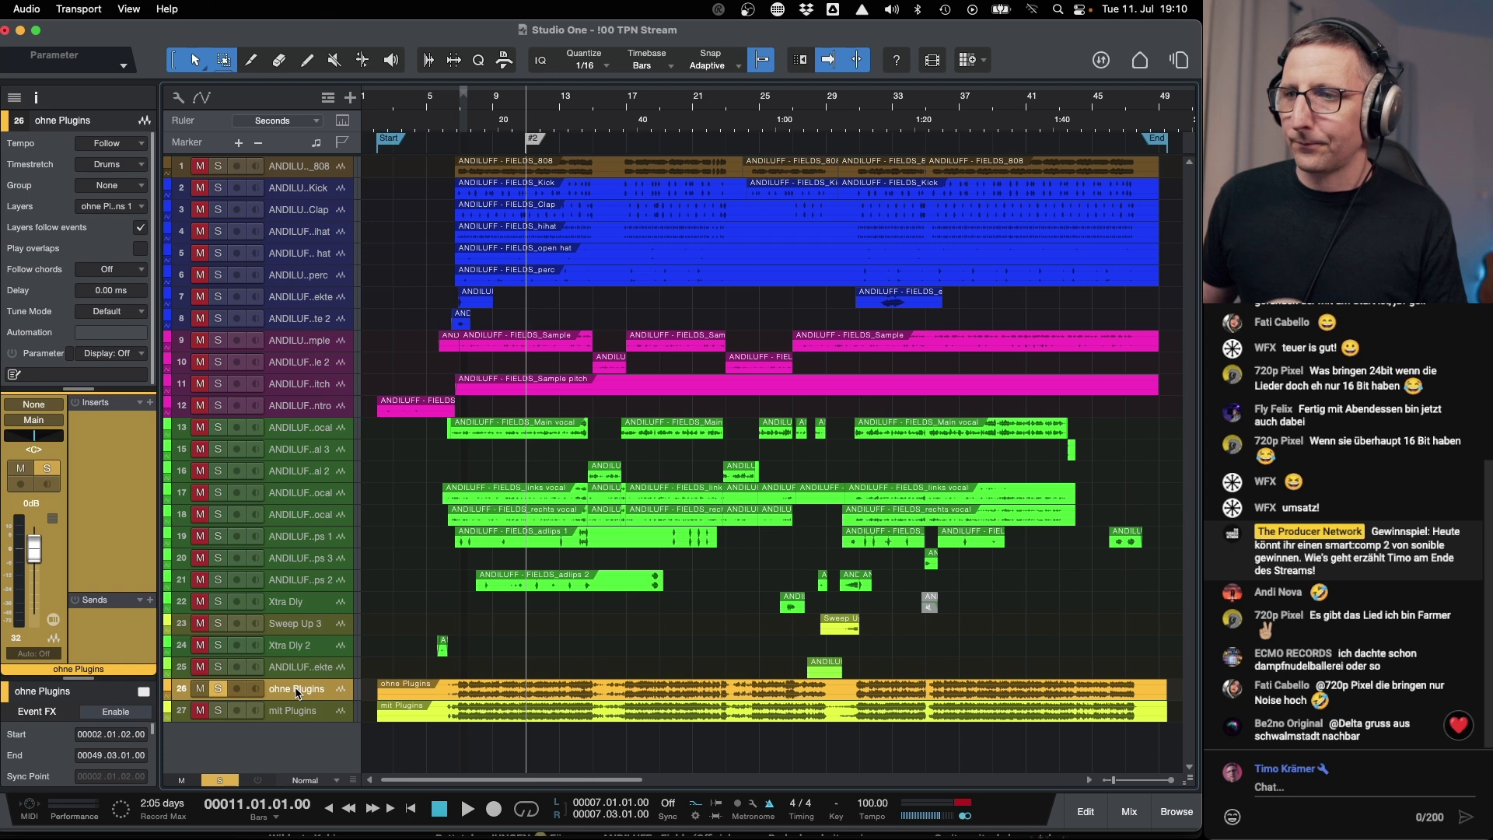
key("space")
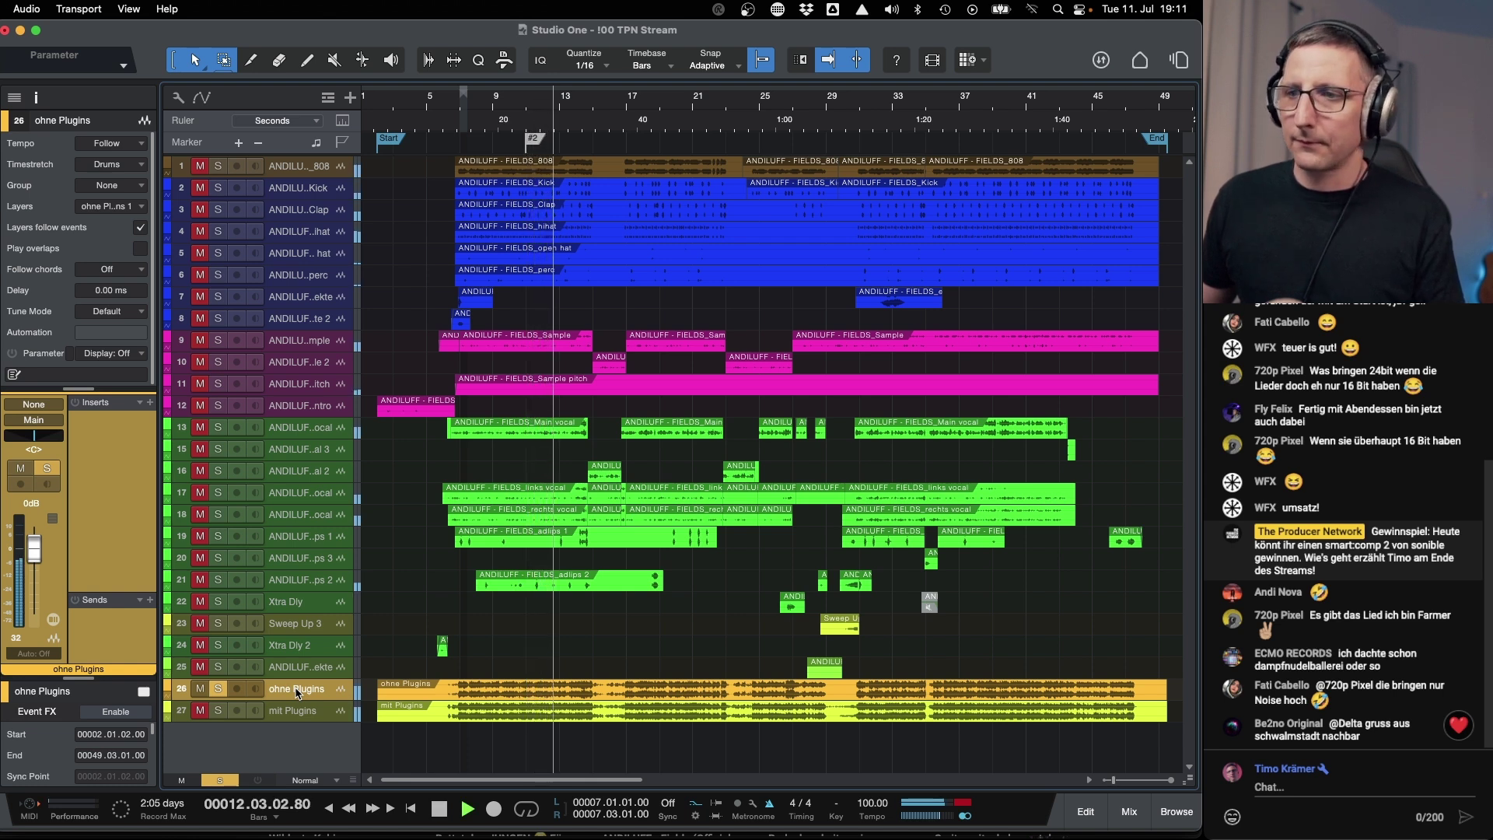
key("space")
left_click(307, 712)
key("space")
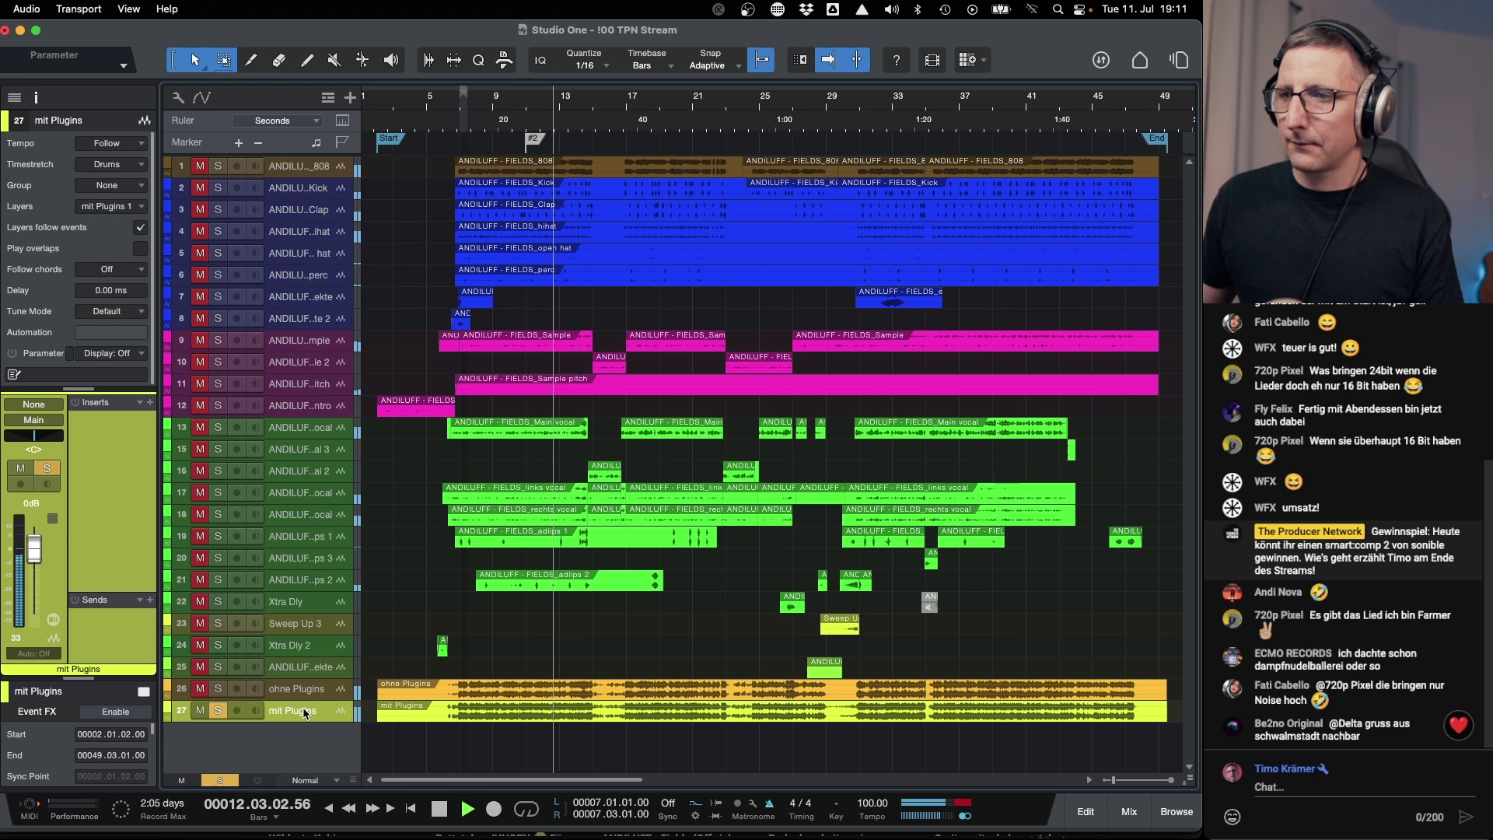
key("Up")
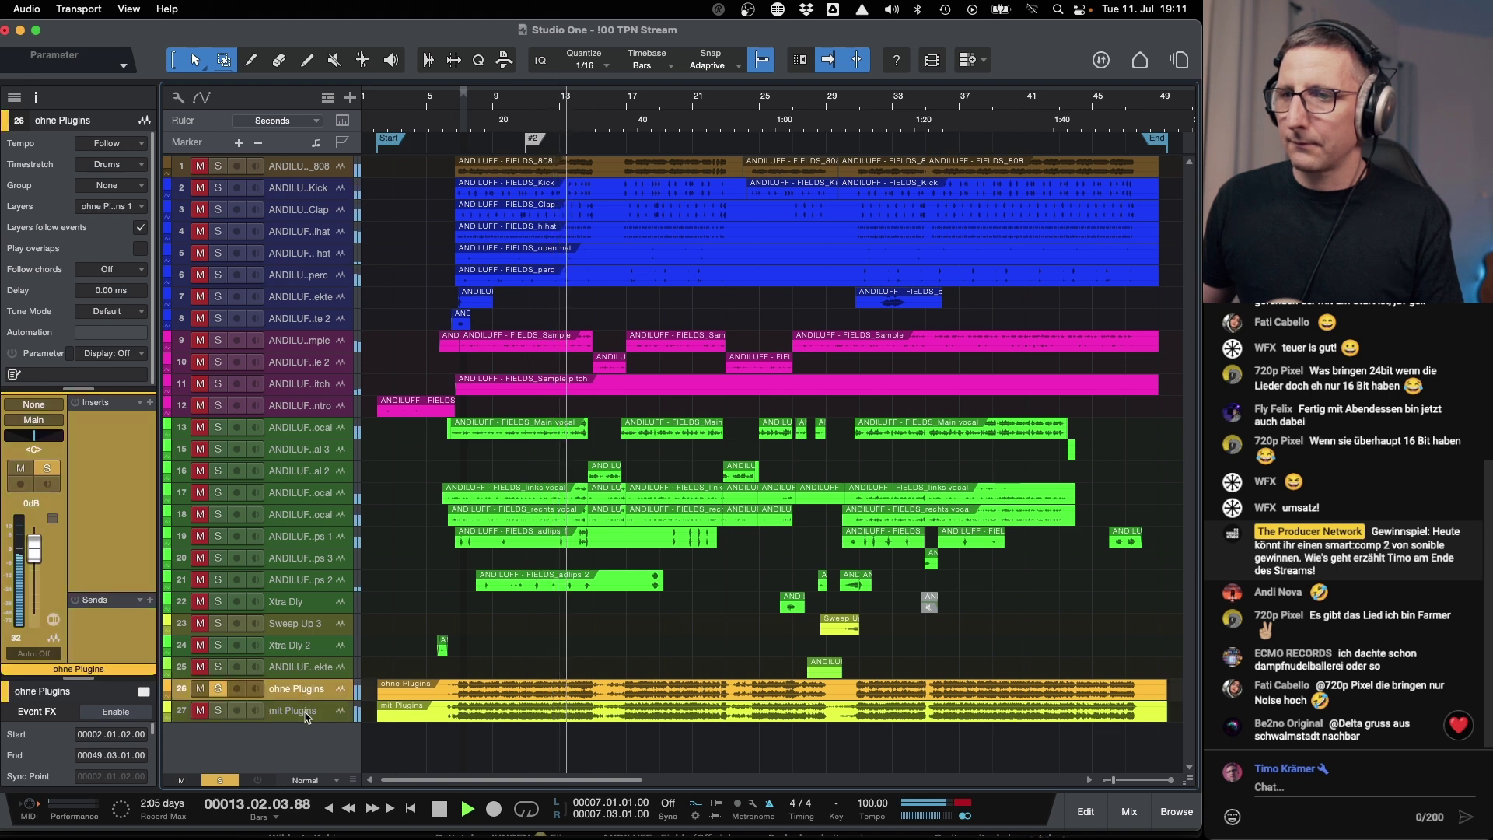
key("Down")
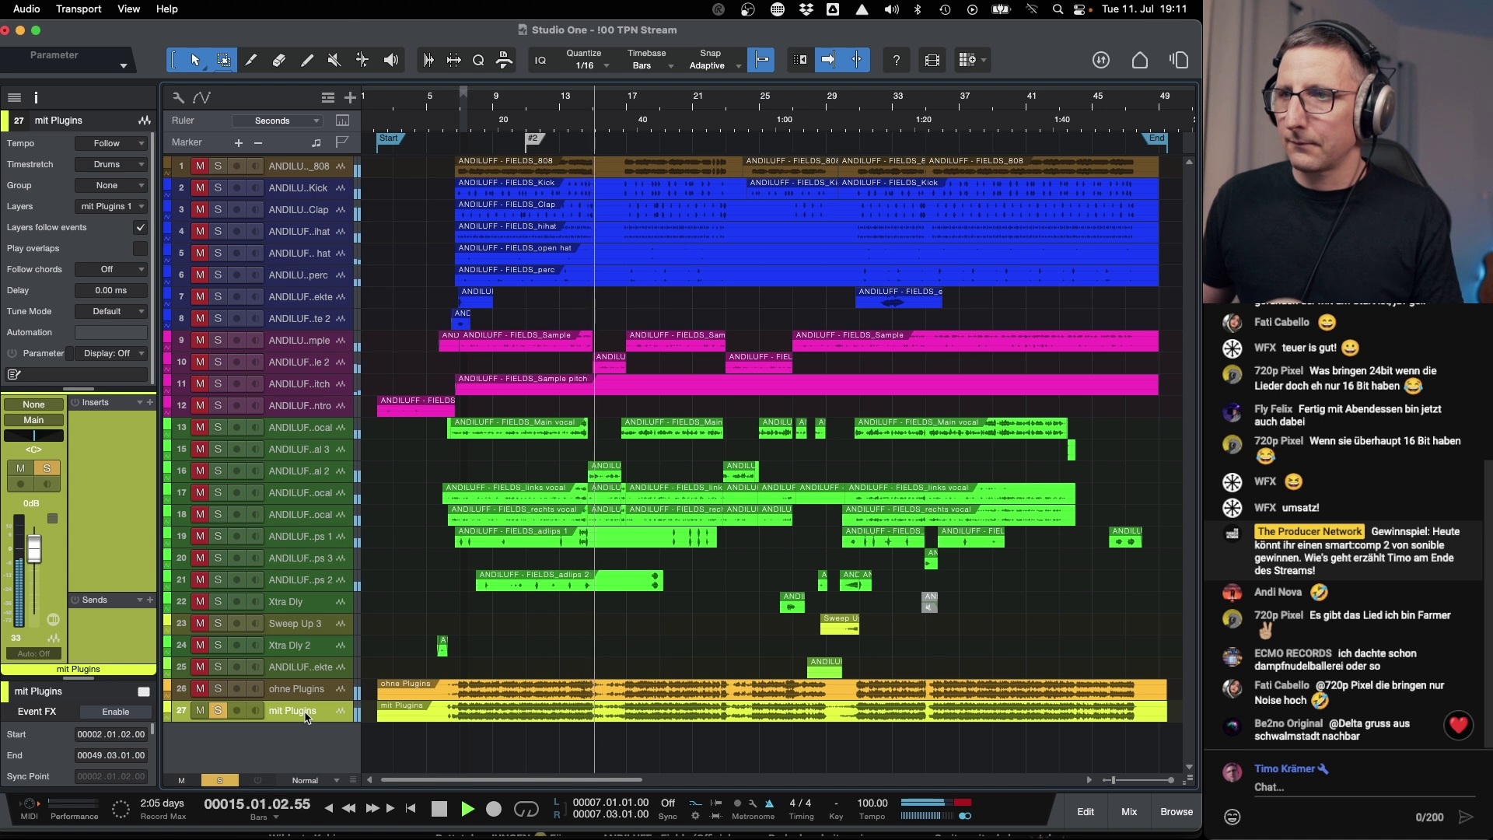
key("space")
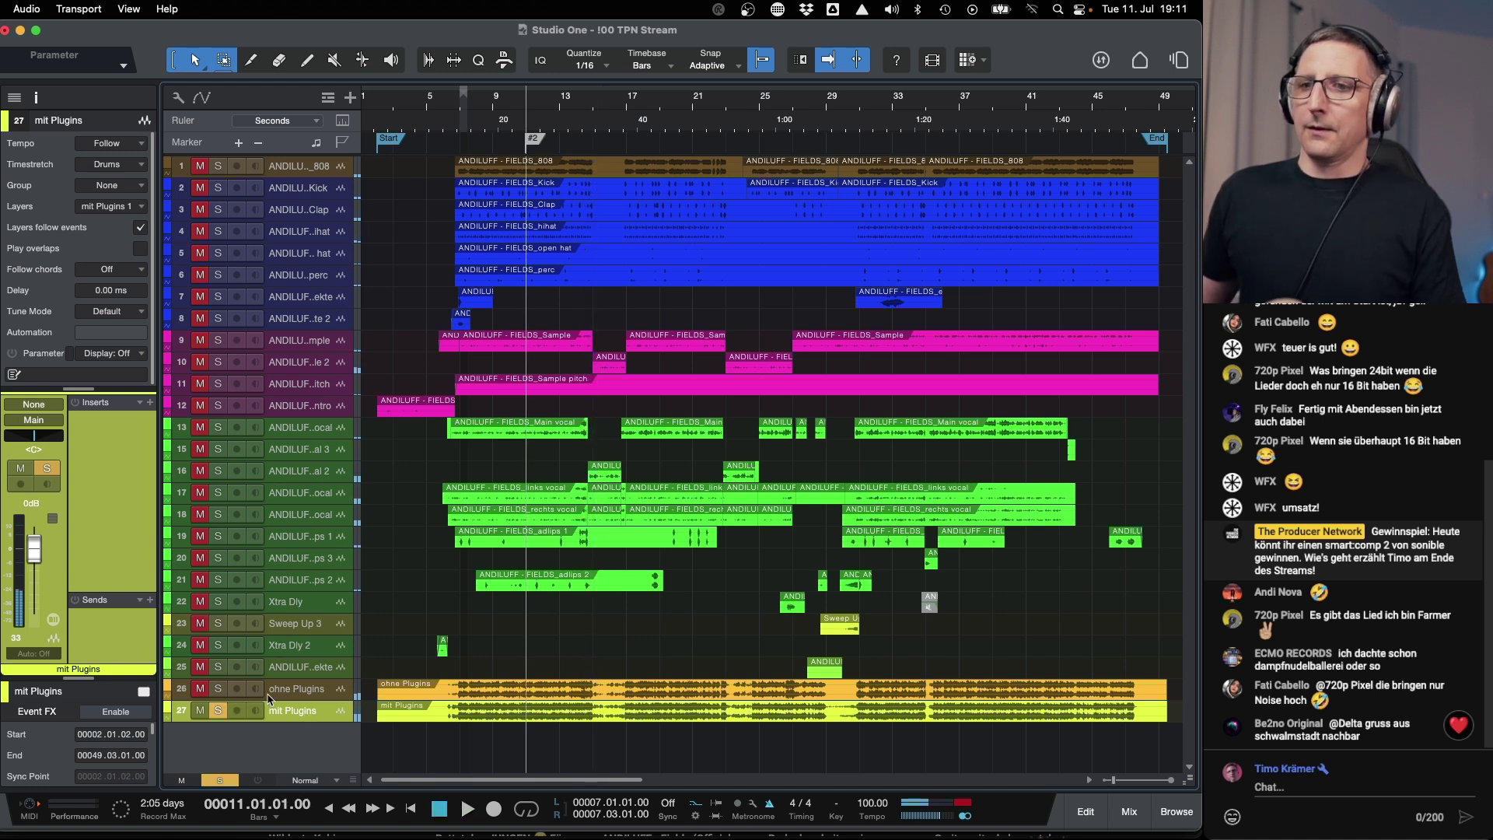
Unsolo and disable the "ohne Plugins" and "mit Plugins" tracks, and place the playhead at bar 6.
key("s")
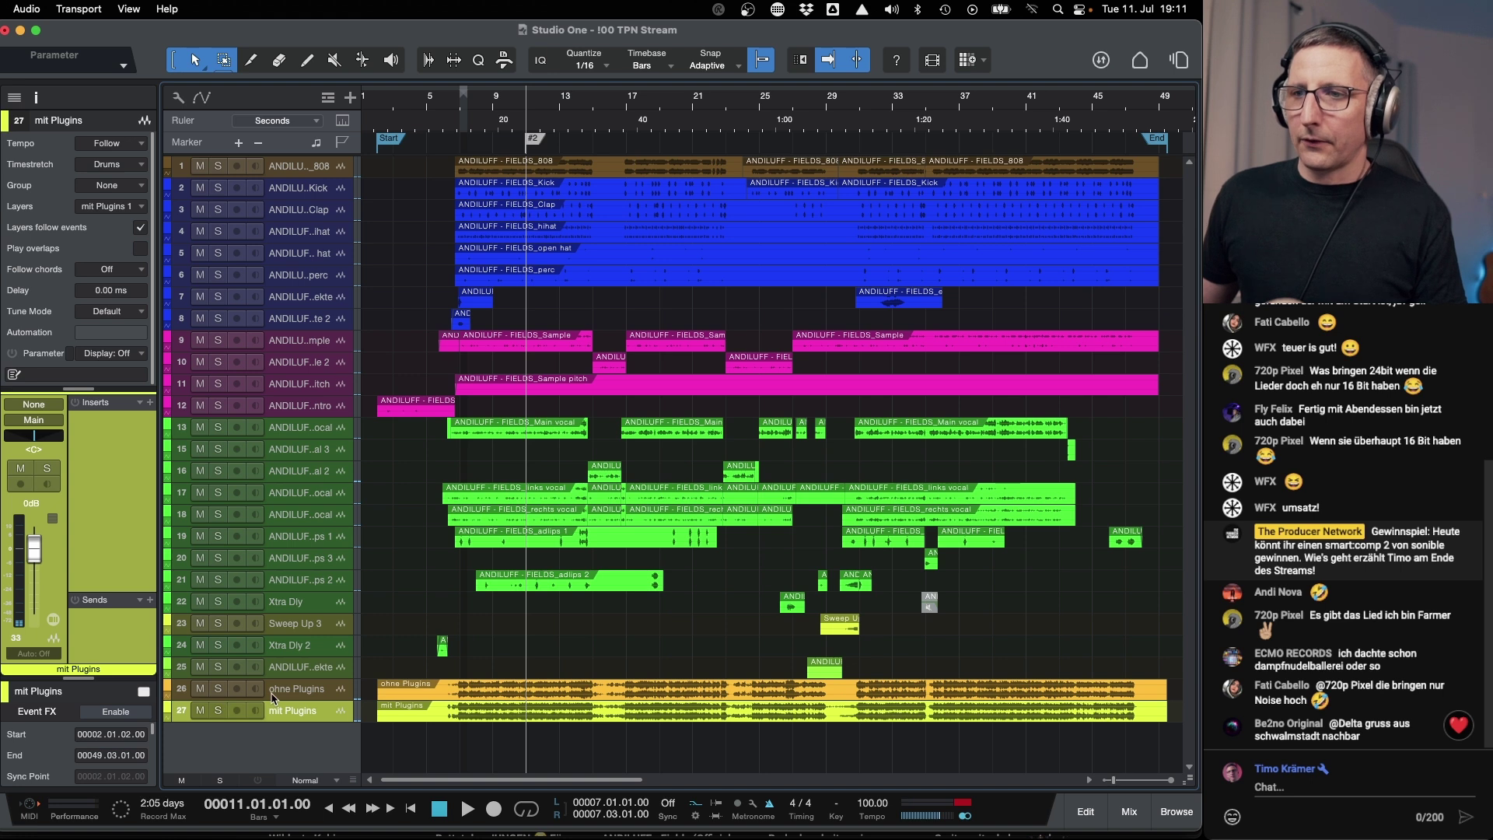
left_click(303, 711)
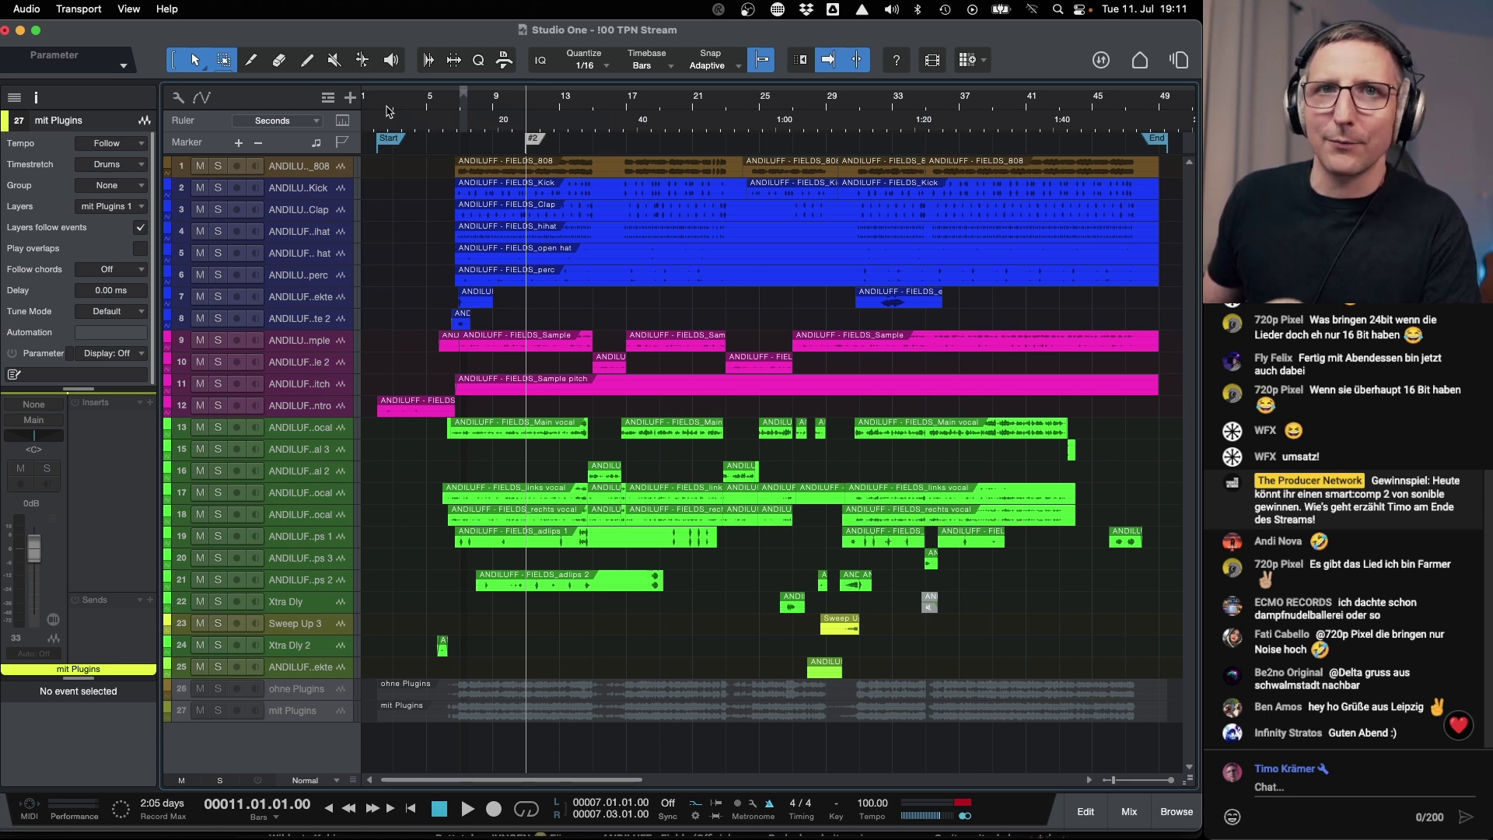
left_click(444, 108)
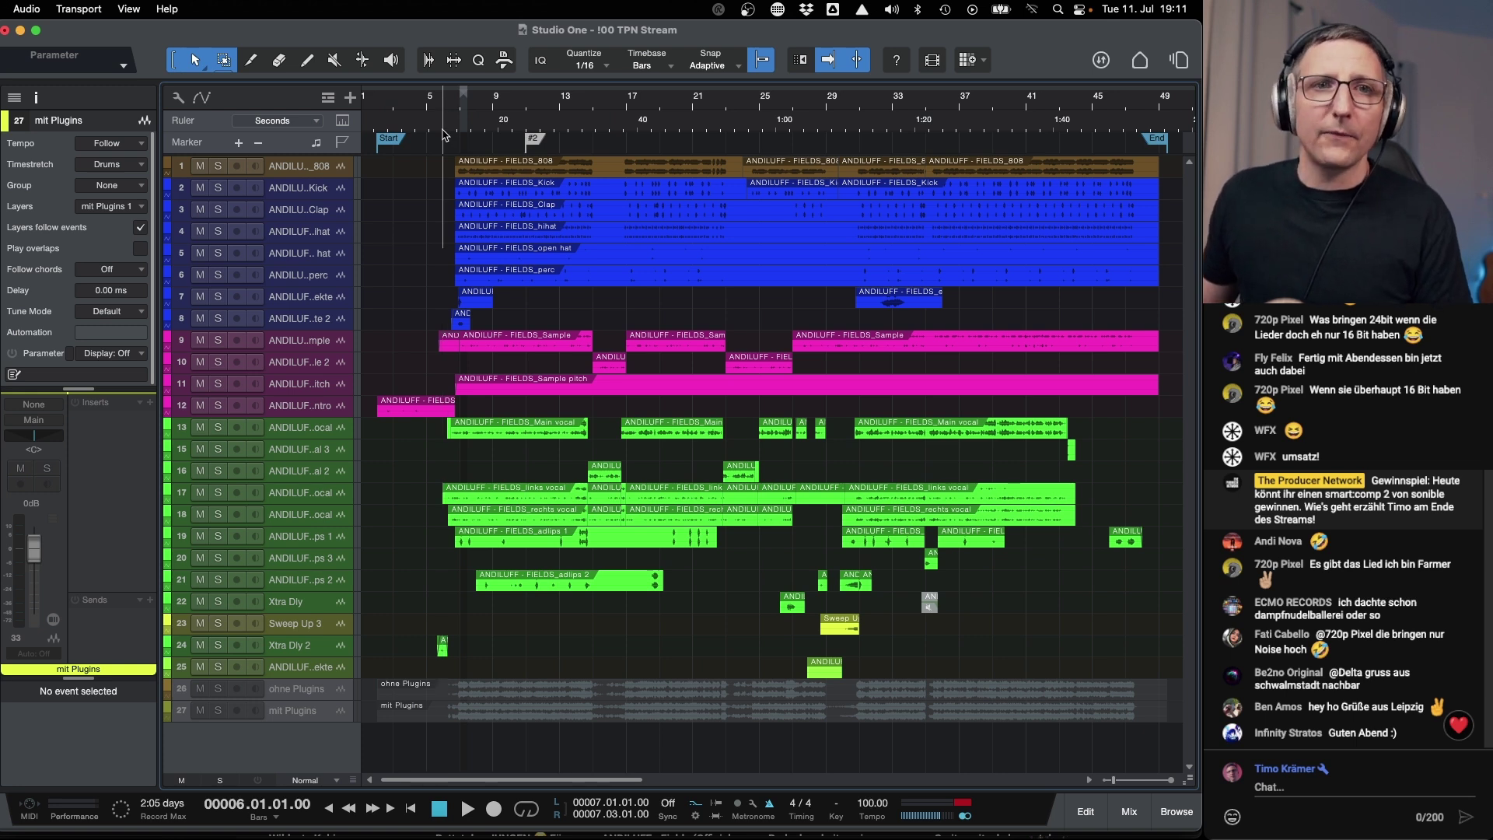
Examine the plug-in chains and sends in the mixer, from the vocal channels back to the clap and hi-hat channels.
key("F3")
left_click_drag(778, 780, 269, 780)
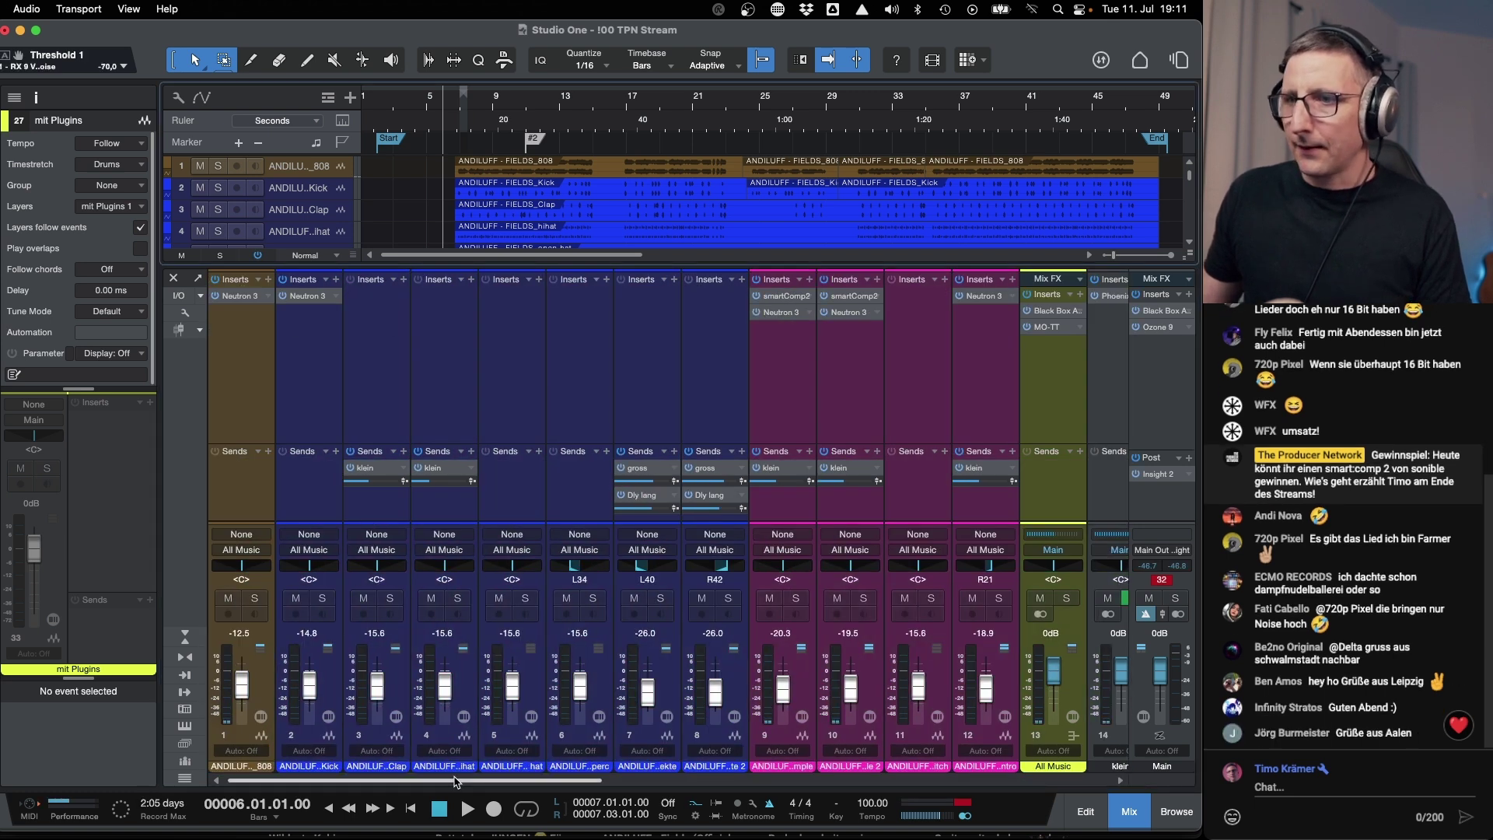
left_click_drag(459, 783, 896, 786)
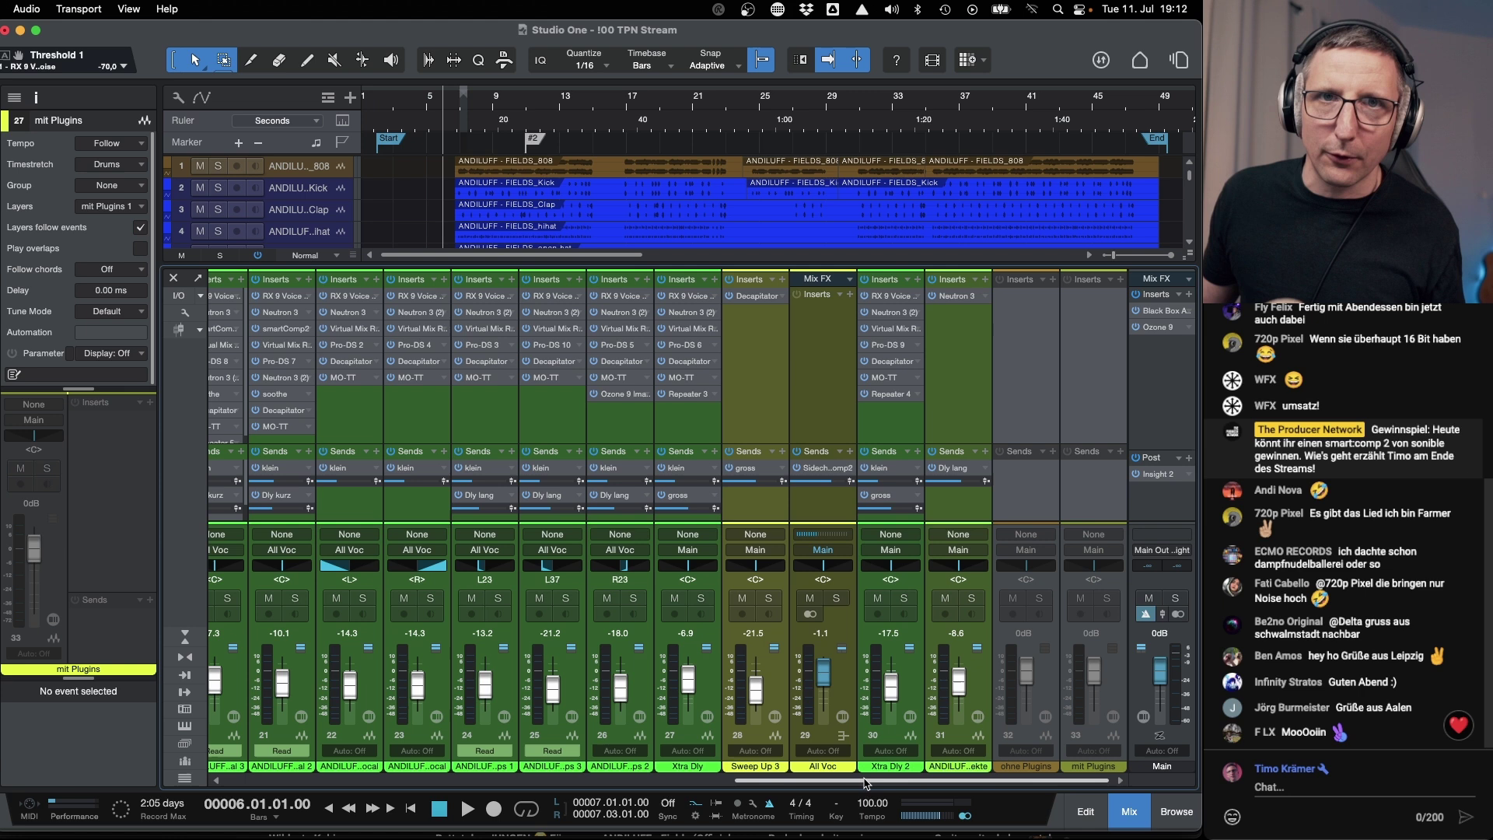
left_click_drag(865, 783, 265, 789)
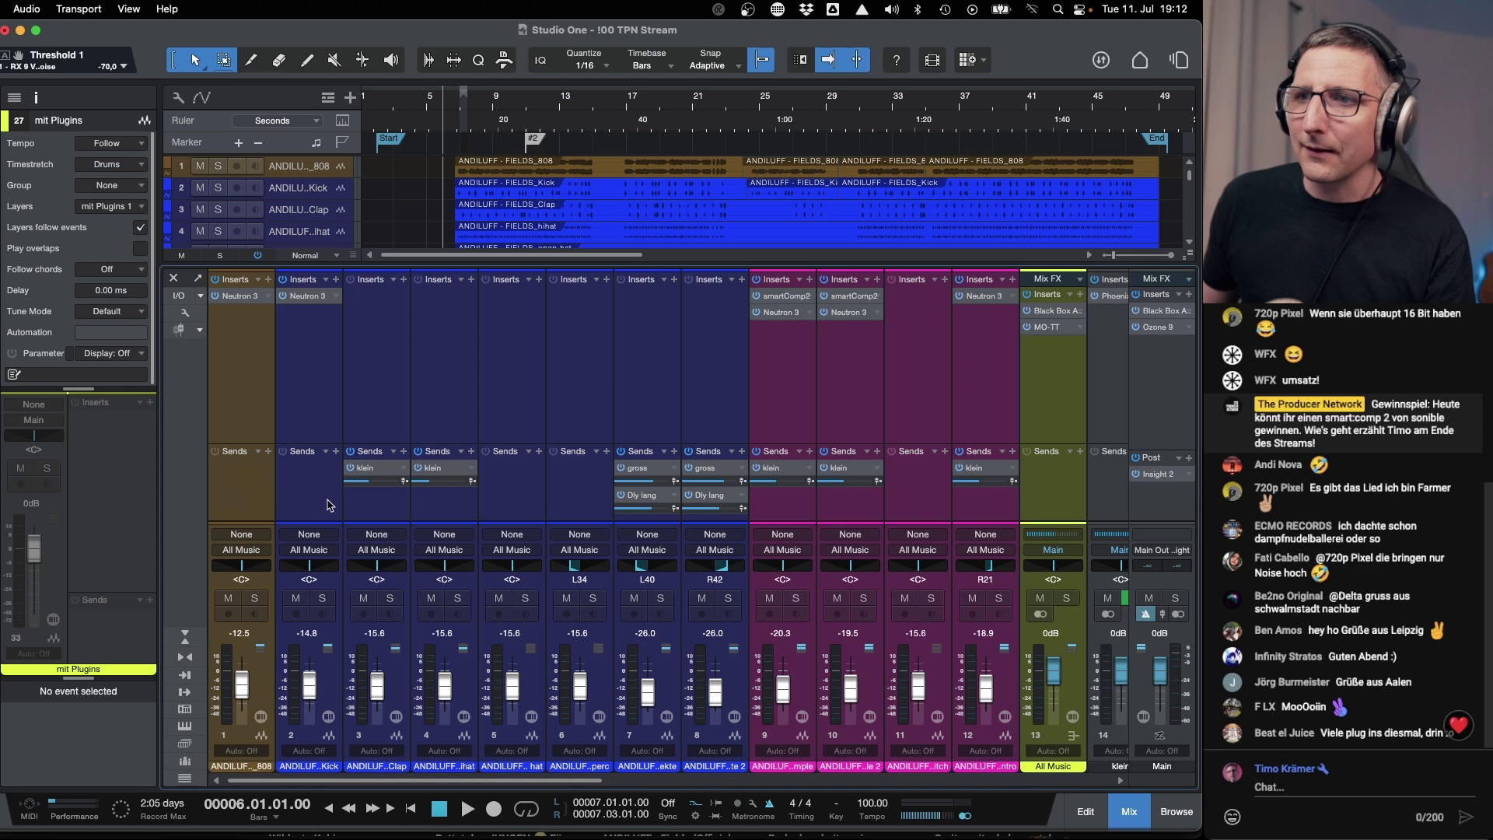
left_click(363, 367)
left_click(442, 366)
left_click(516, 361)
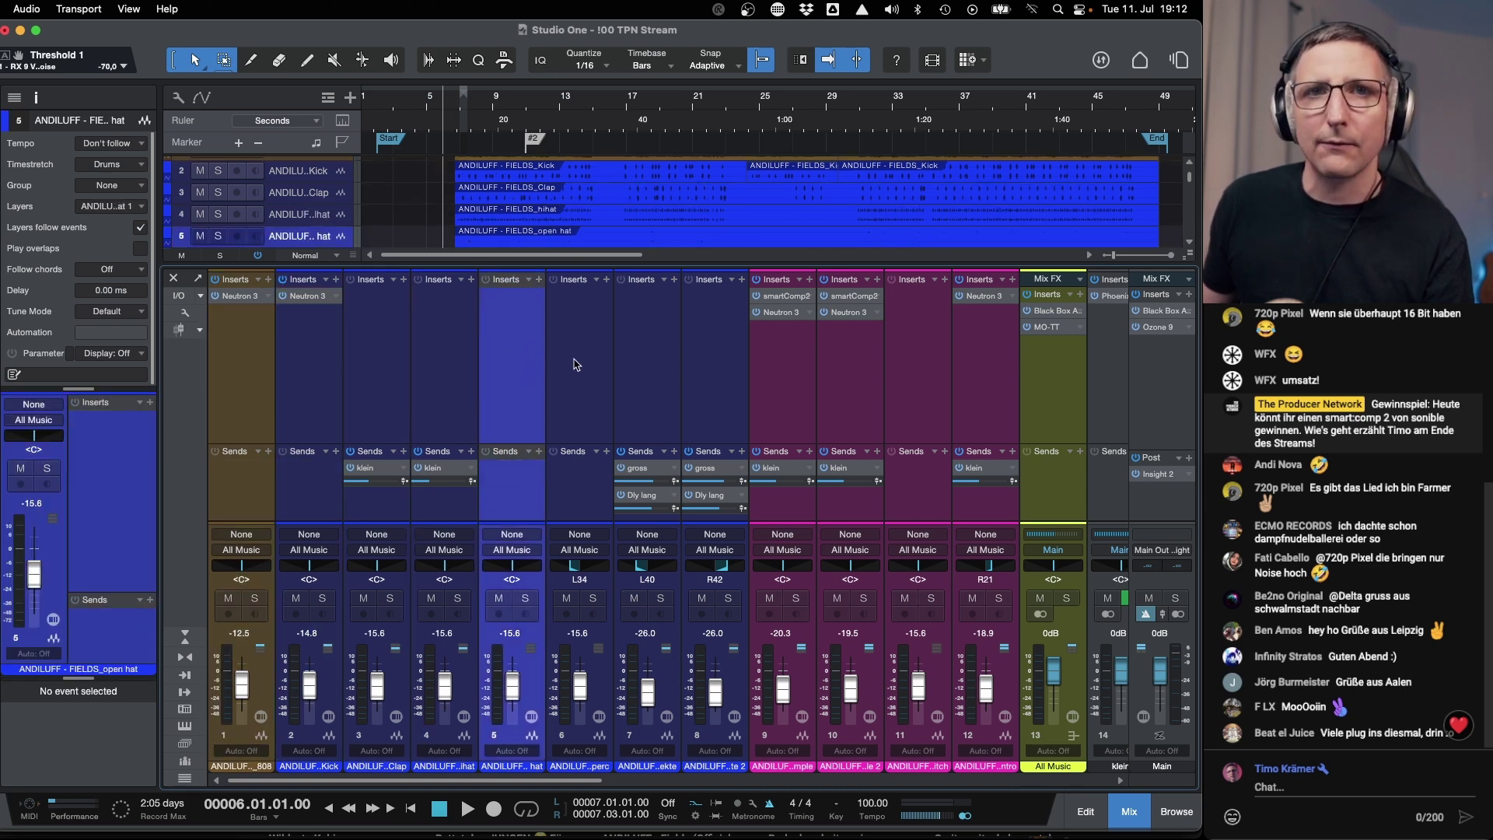
Solo the 808 and Kick channels and bypass the inserts on both.
left_click(238, 375)
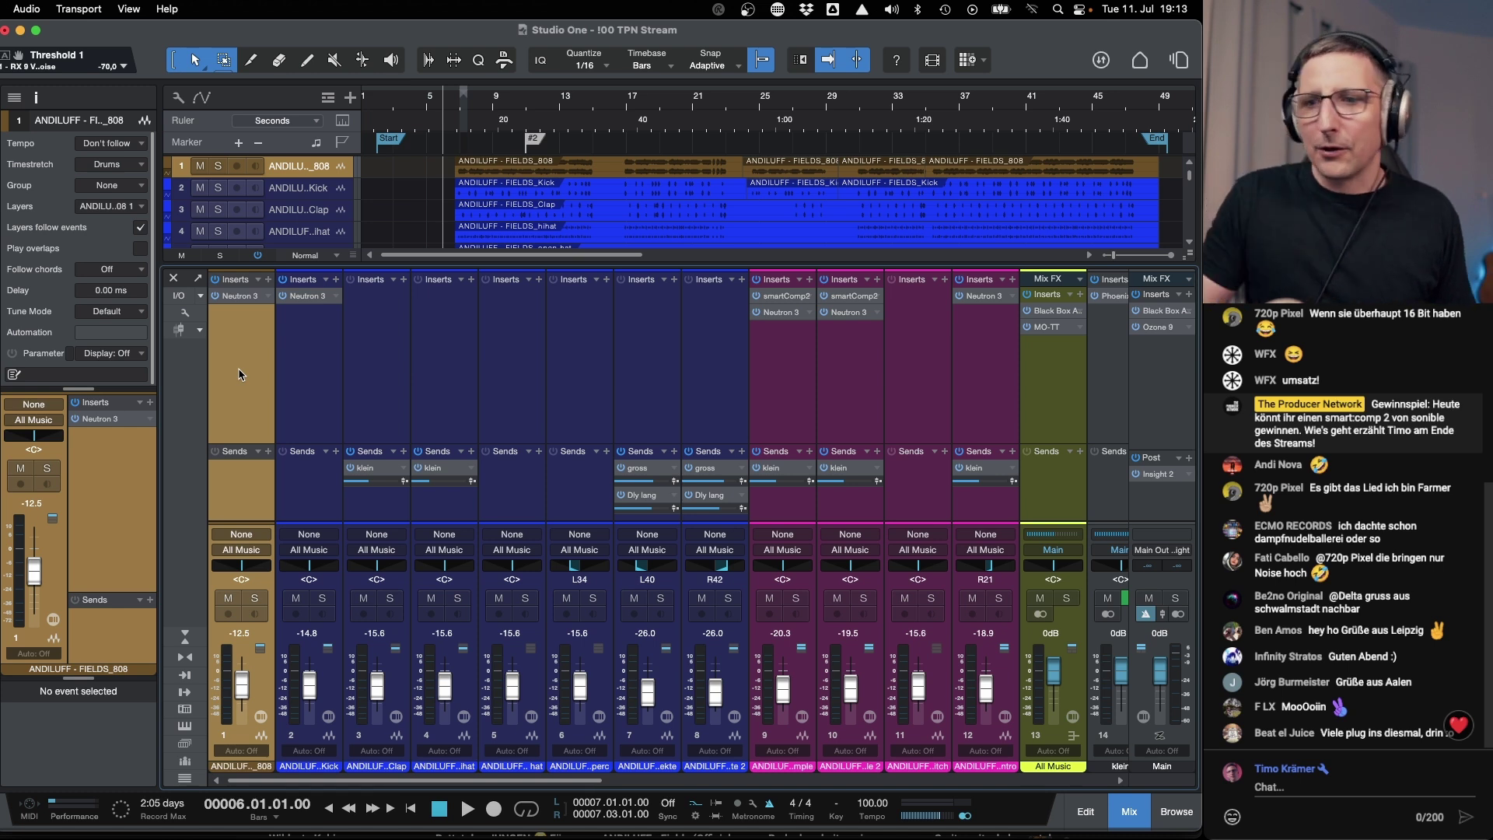
left_click(254, 597)
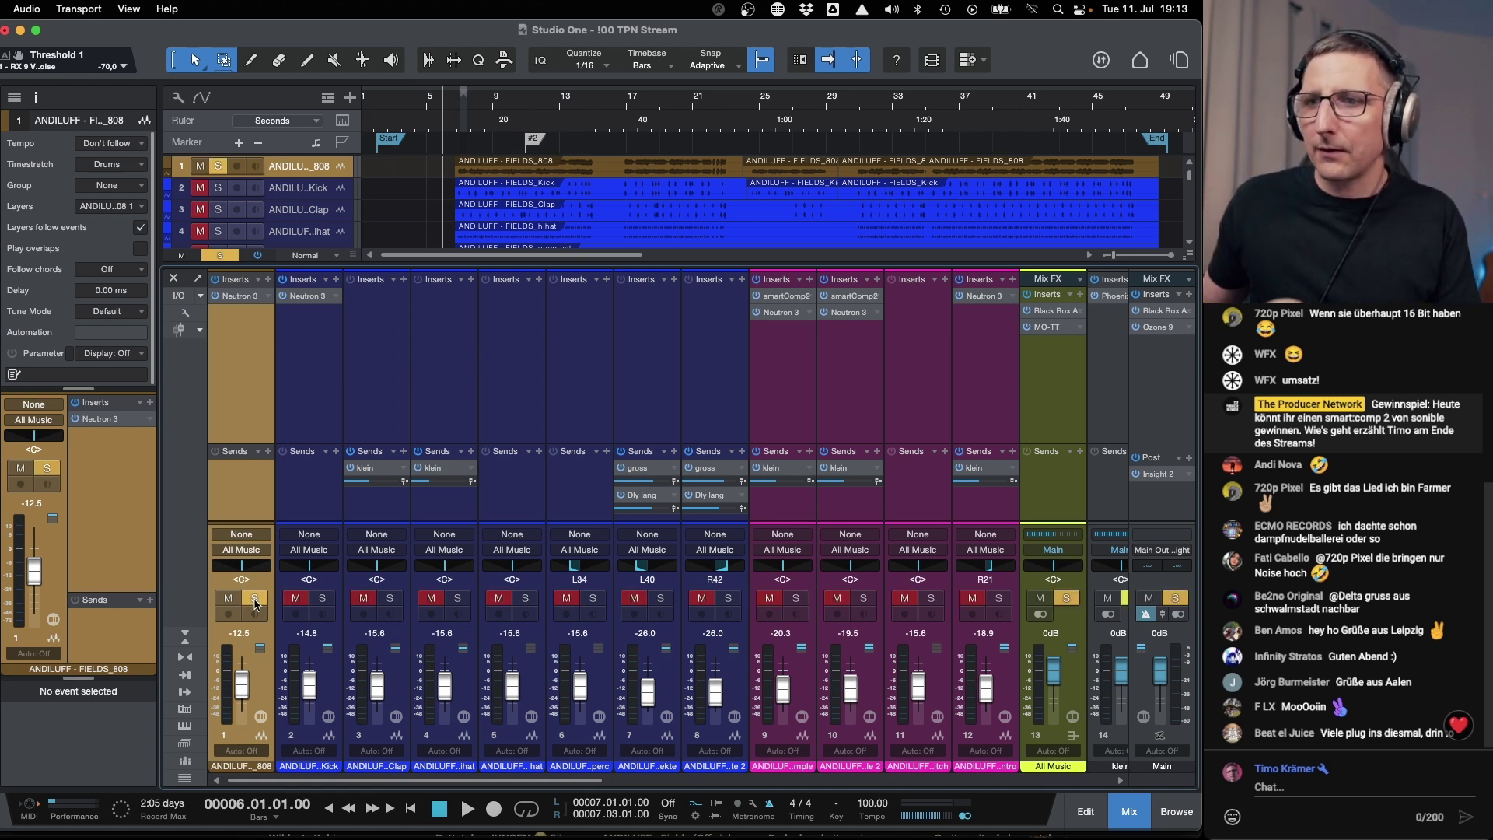
left_click(321, 598)
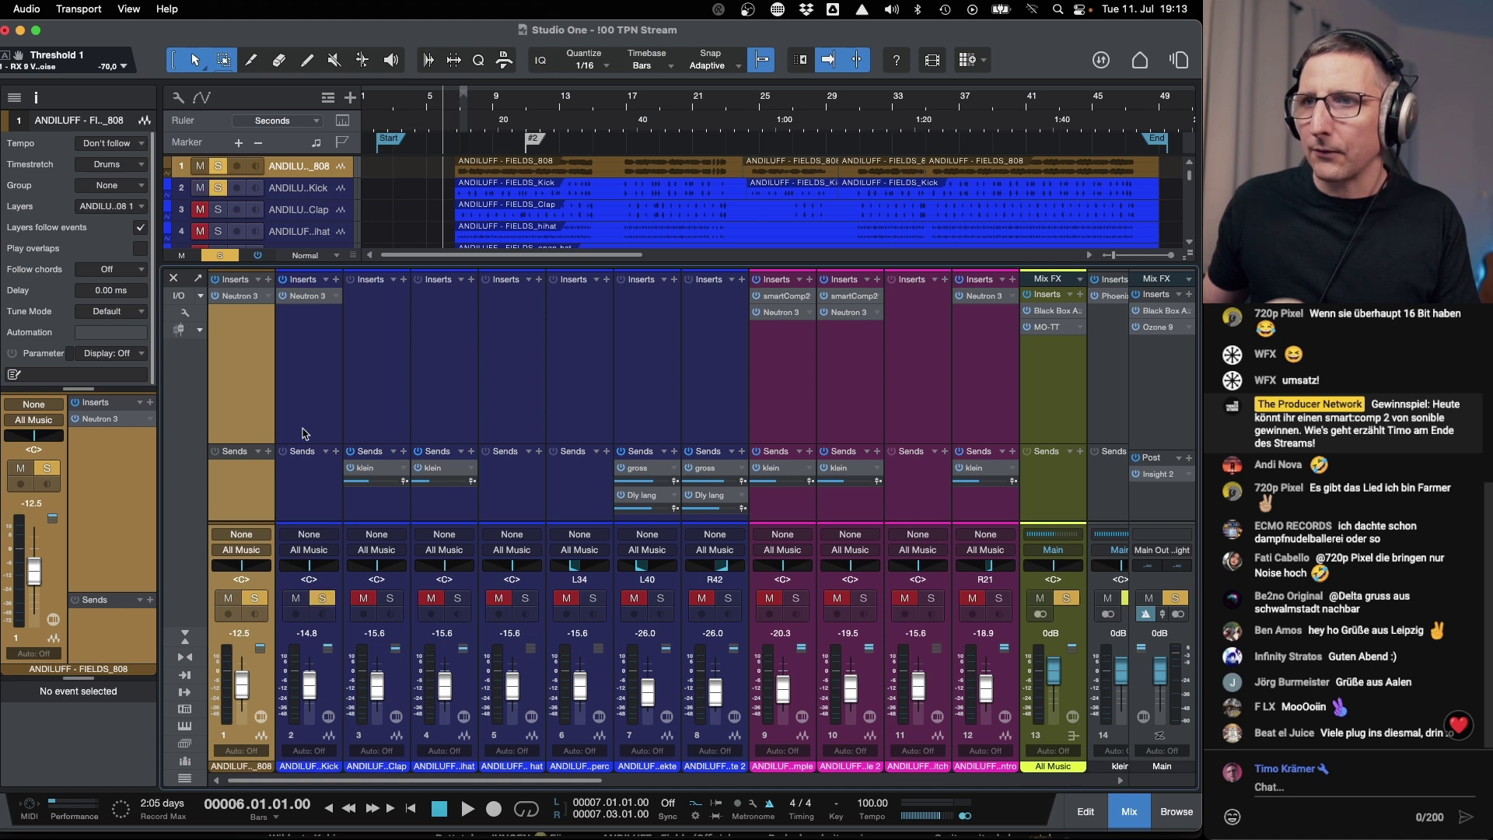
left_click(215, 281)
left_click(283, 280)
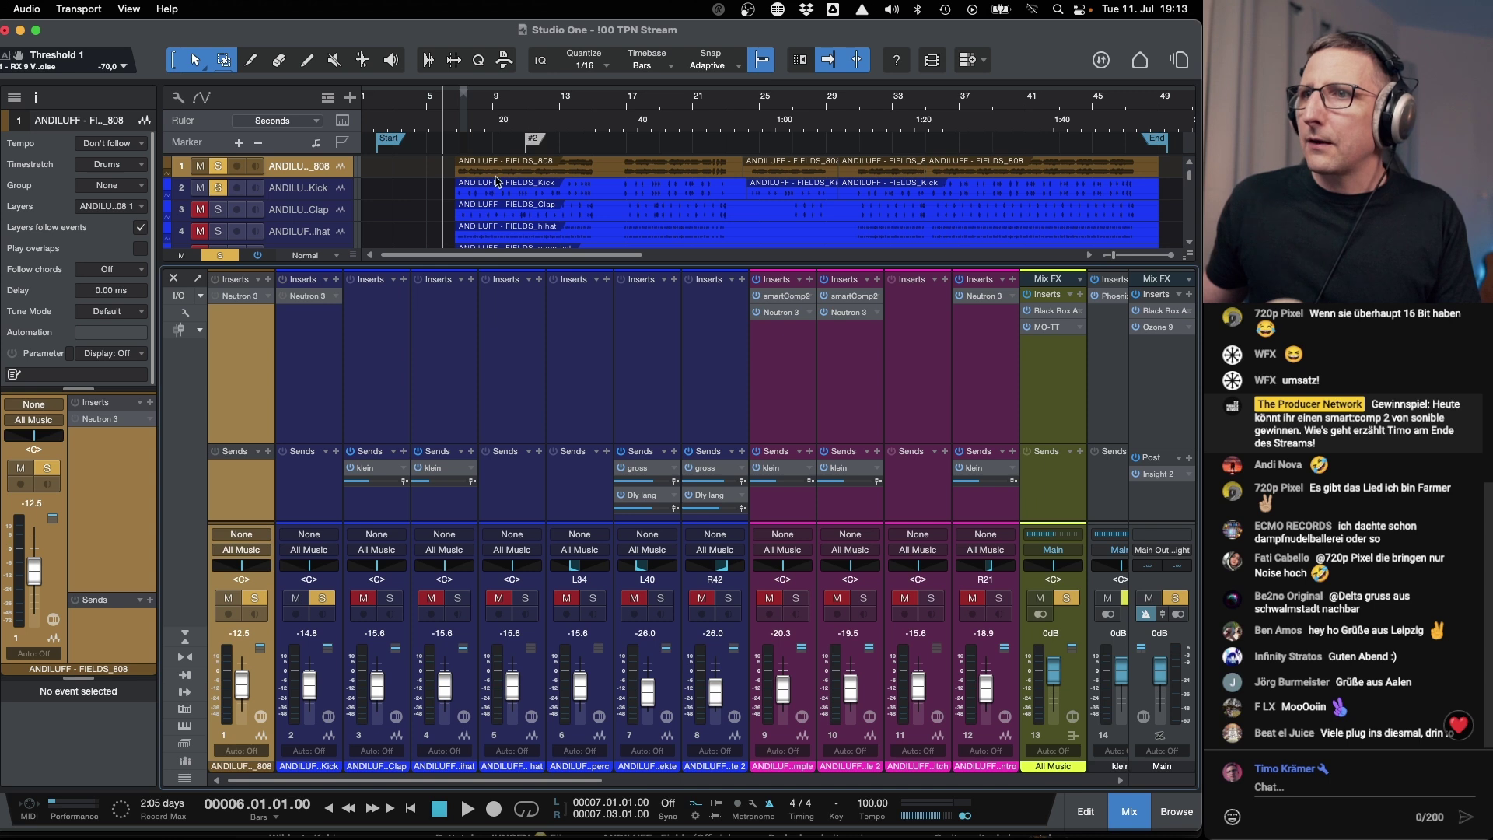
Play the soloed 808 and Kick from bar 11.
left_click(520, 121)
key("space")
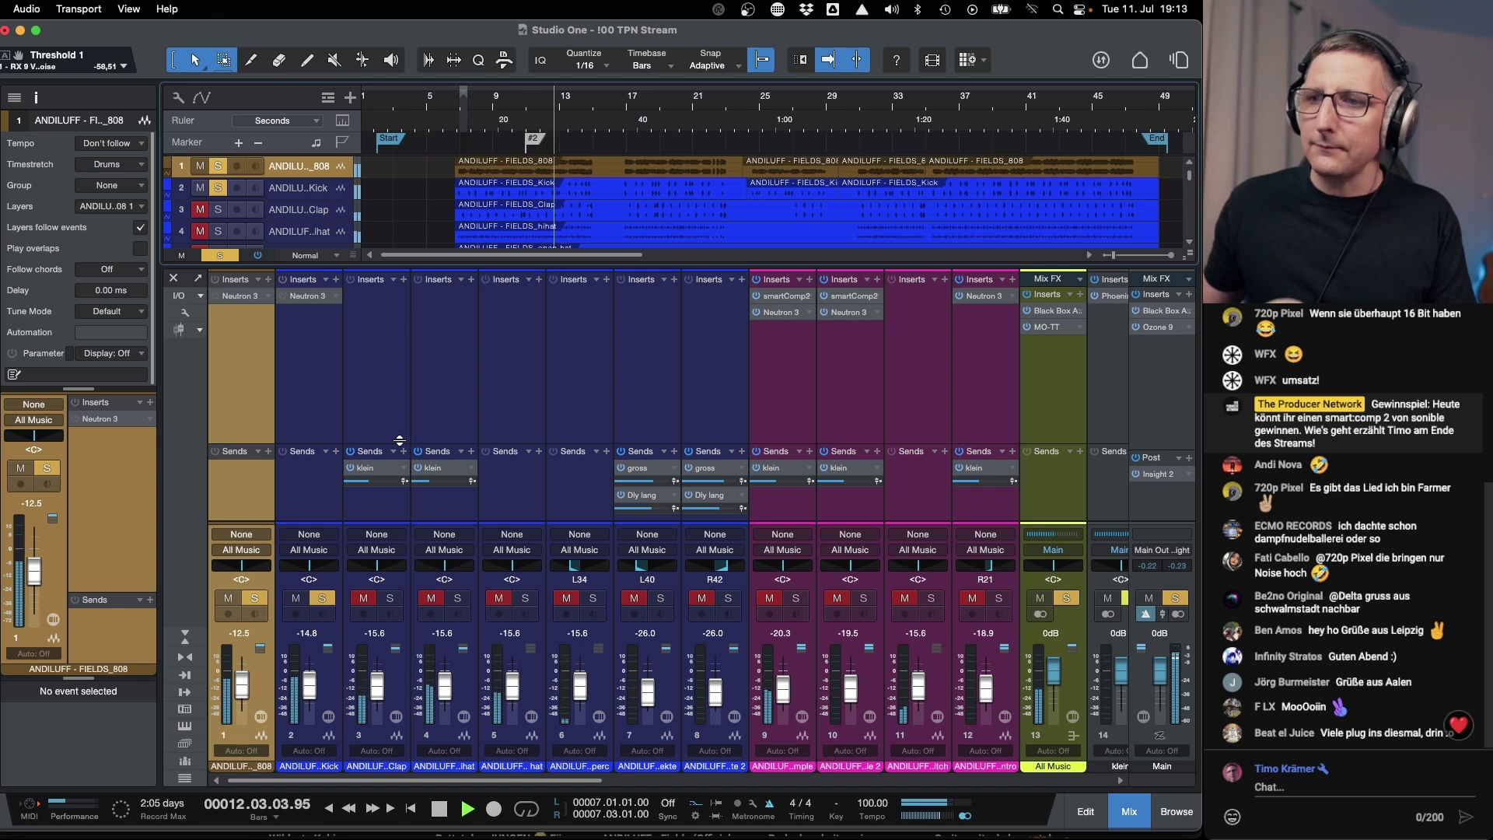
key("space")
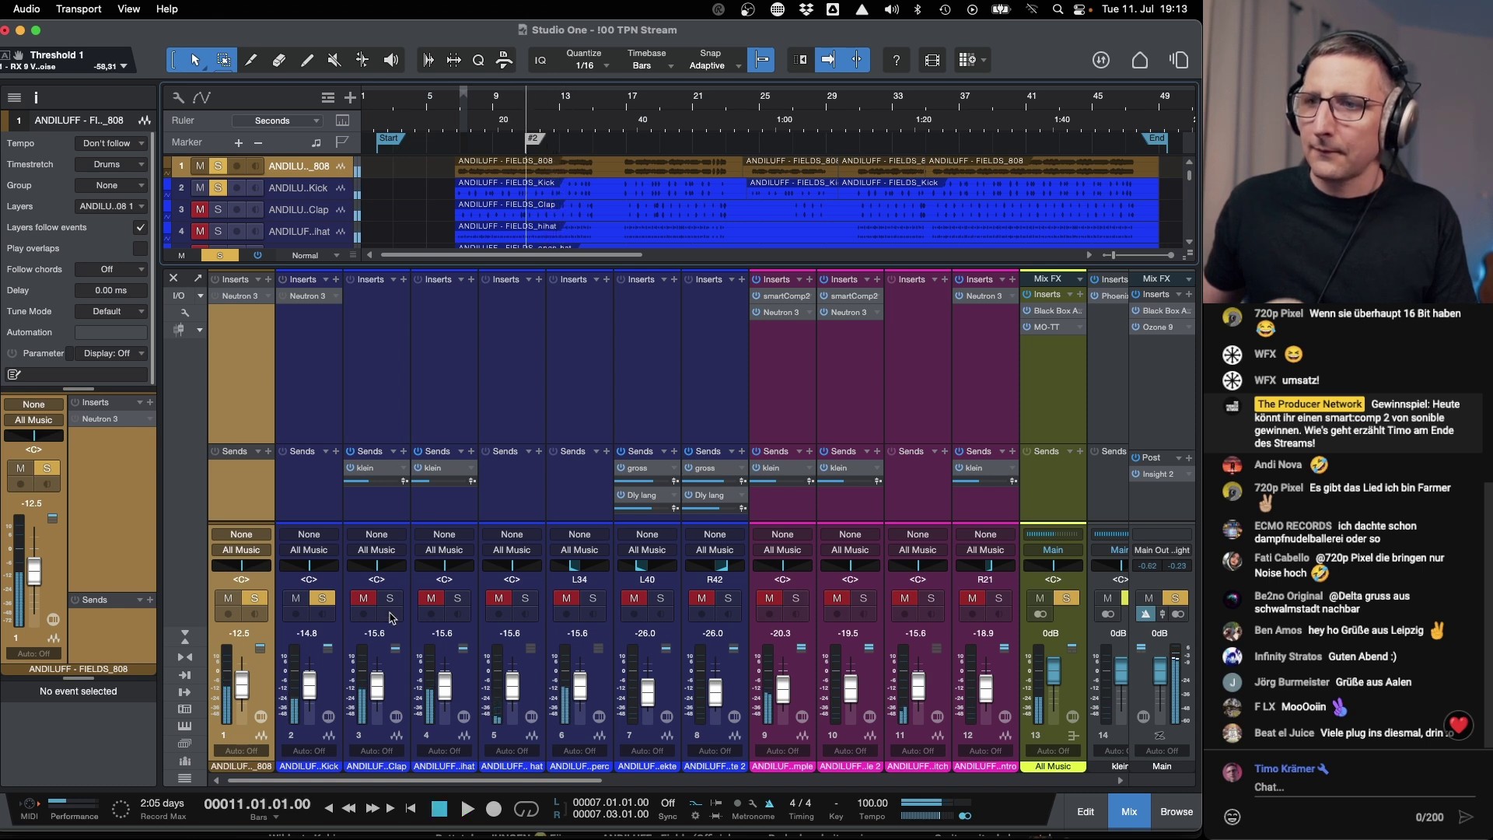
Add the Clap and hihat channels to the solo and play the four channels from bar 11.
left_click(391, 598)
left_click(458, 598)
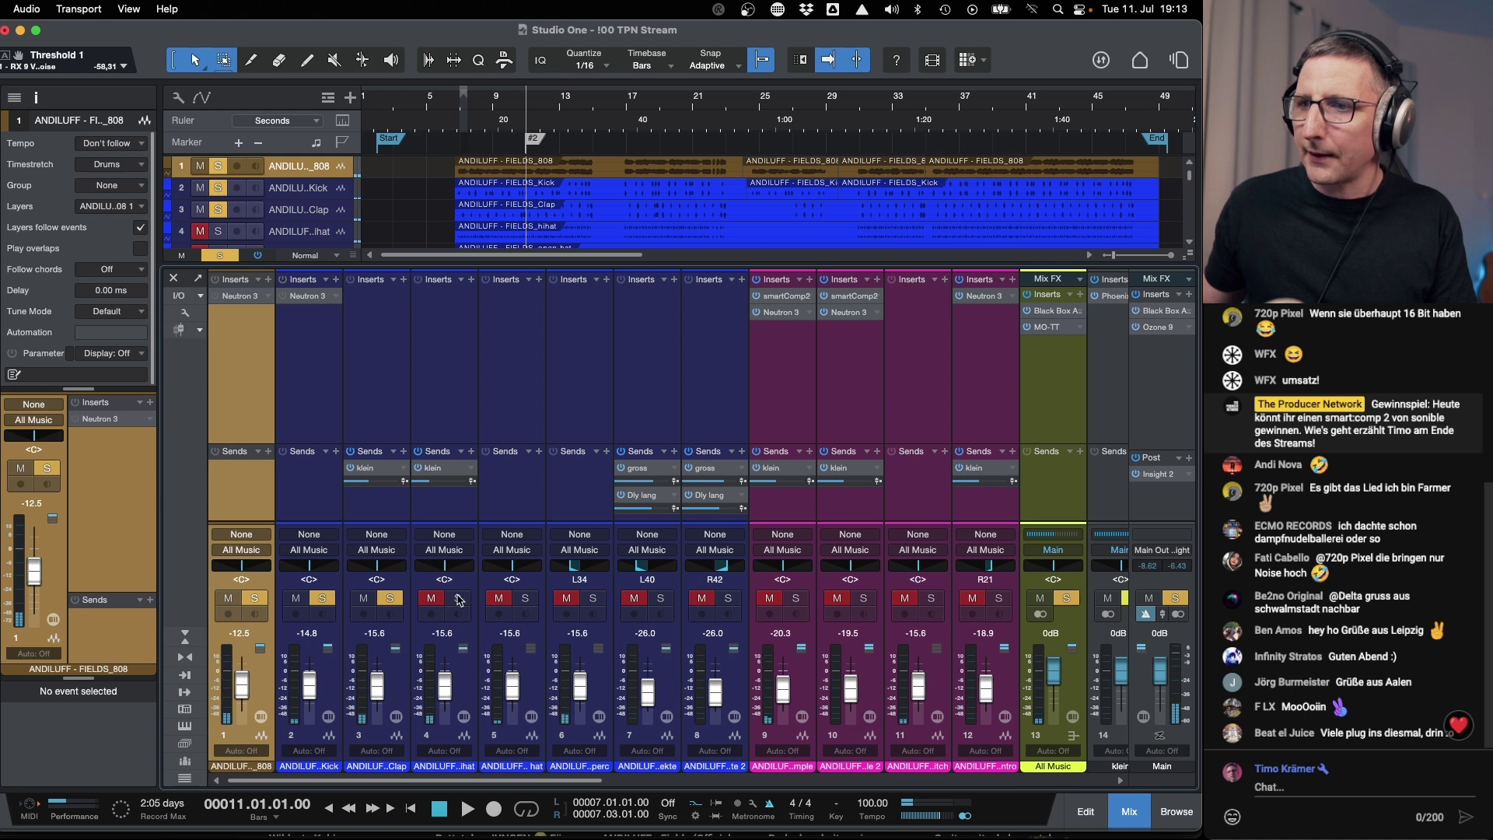
key("space")
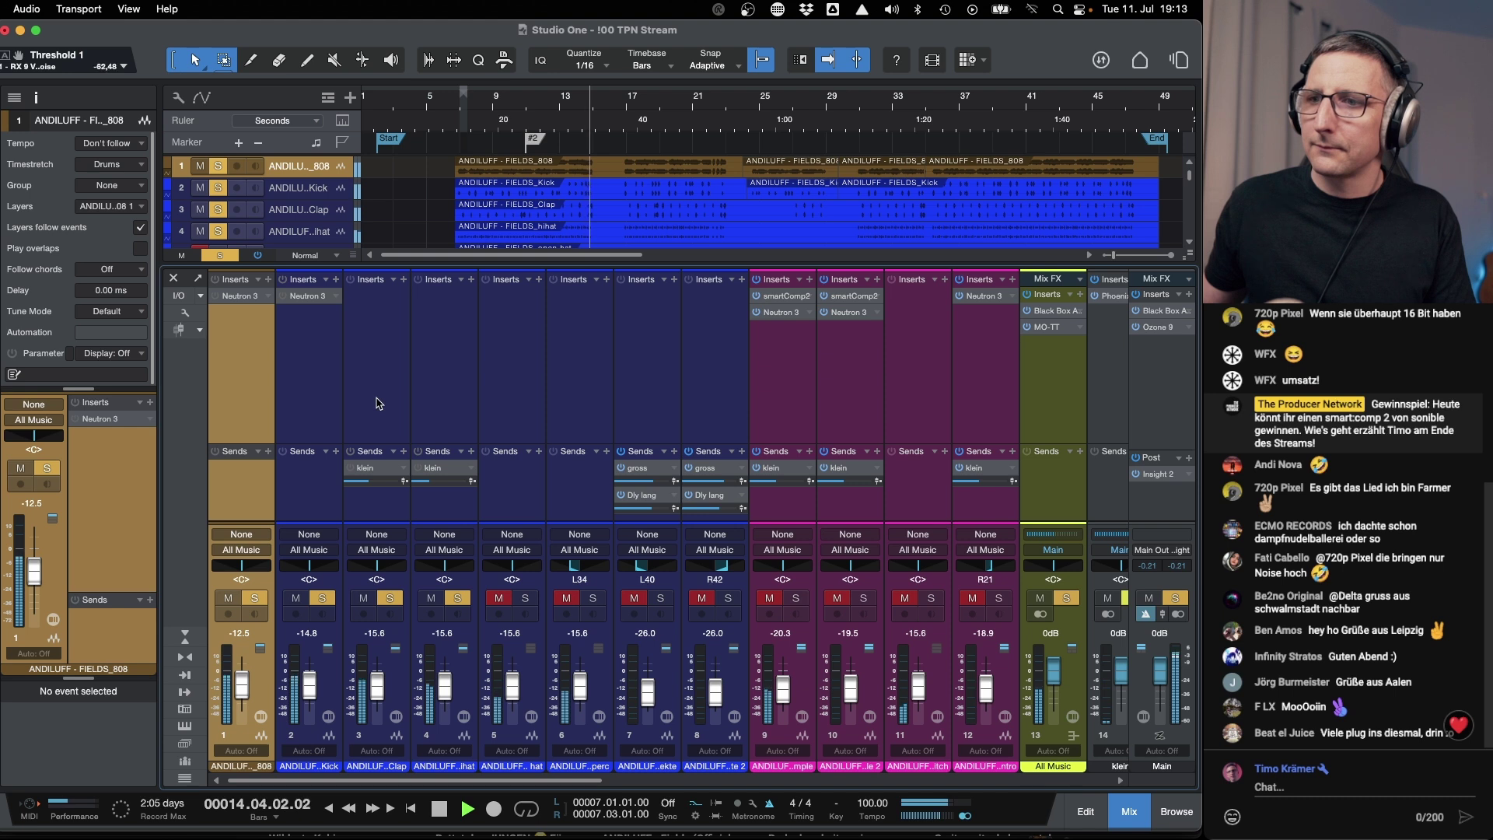
key("space")
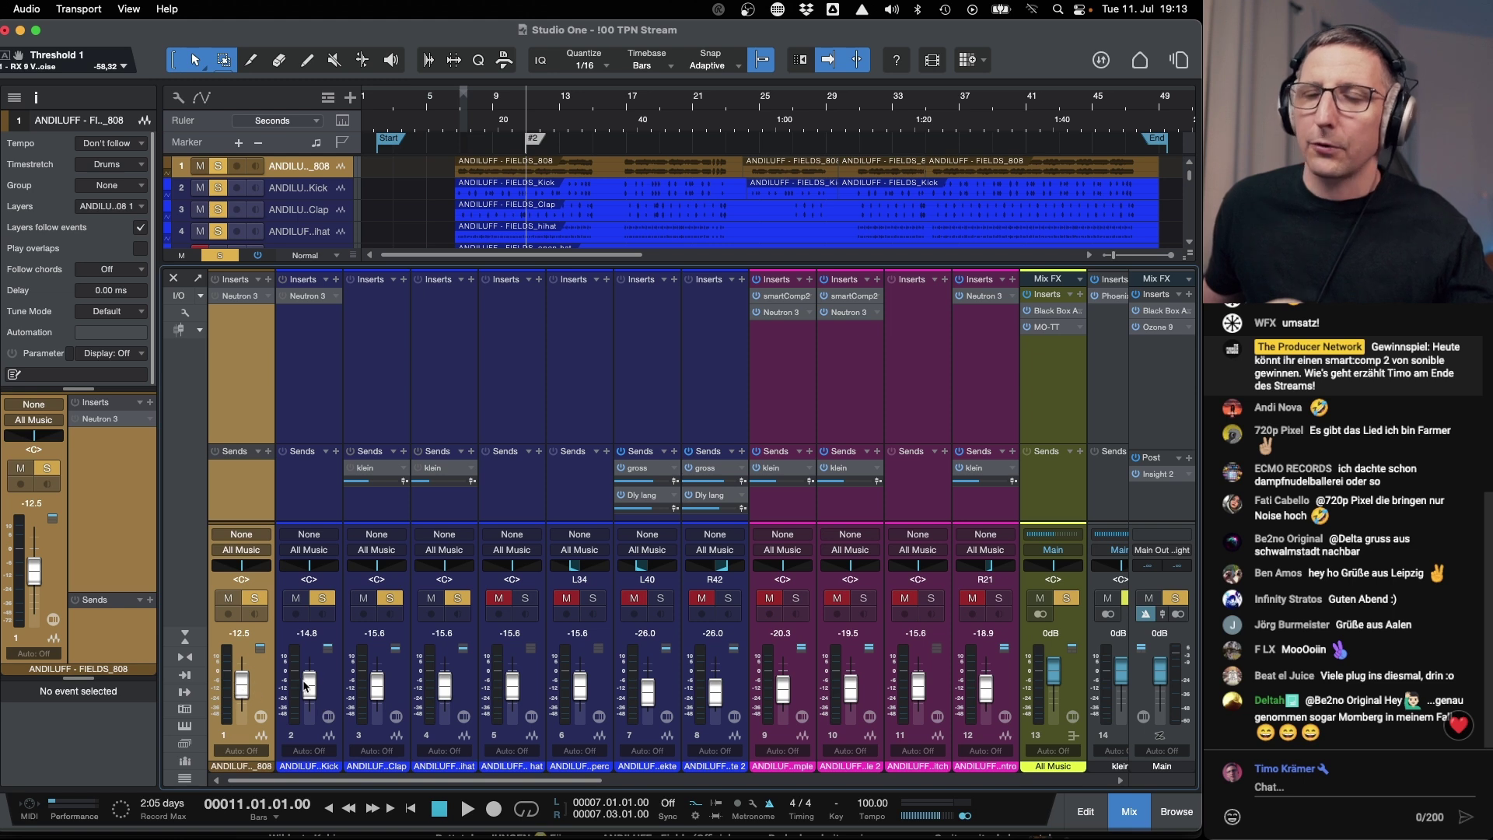
Play the four soloed drum channels again from bar 11, and select the Clap channel.
mouse_move(235, 837)
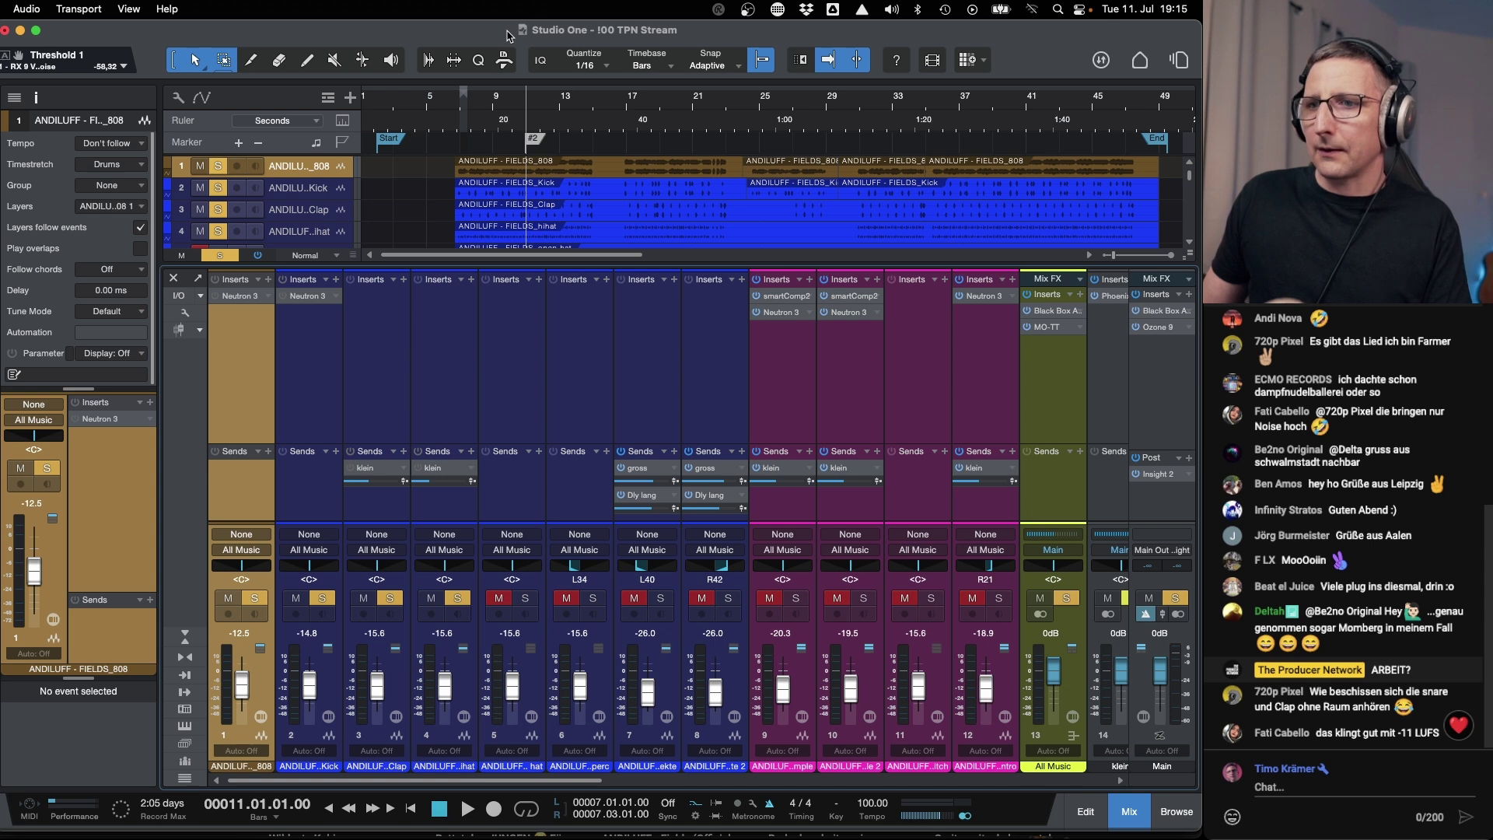
key("space")
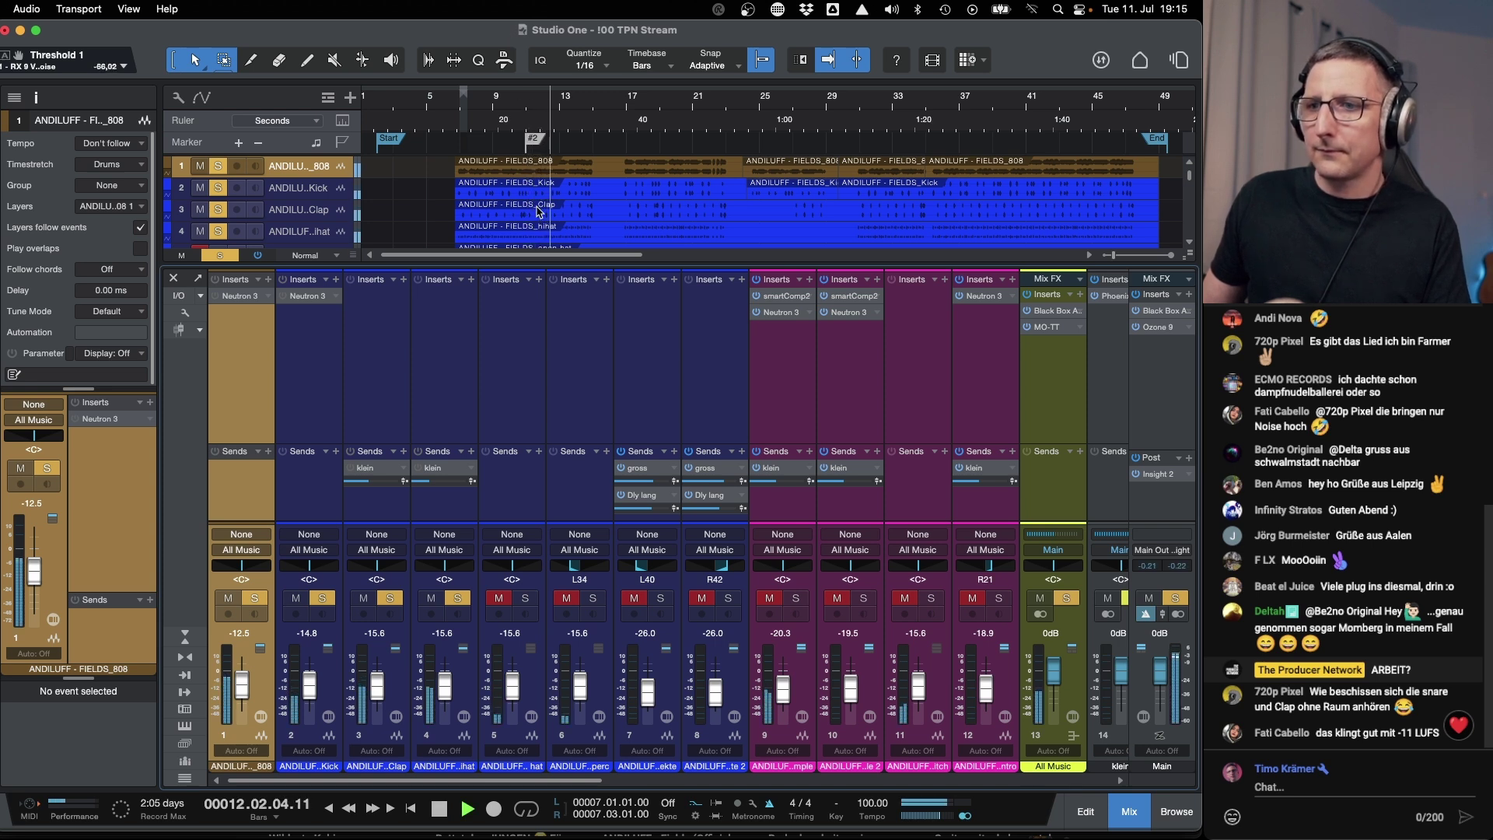
key("space")
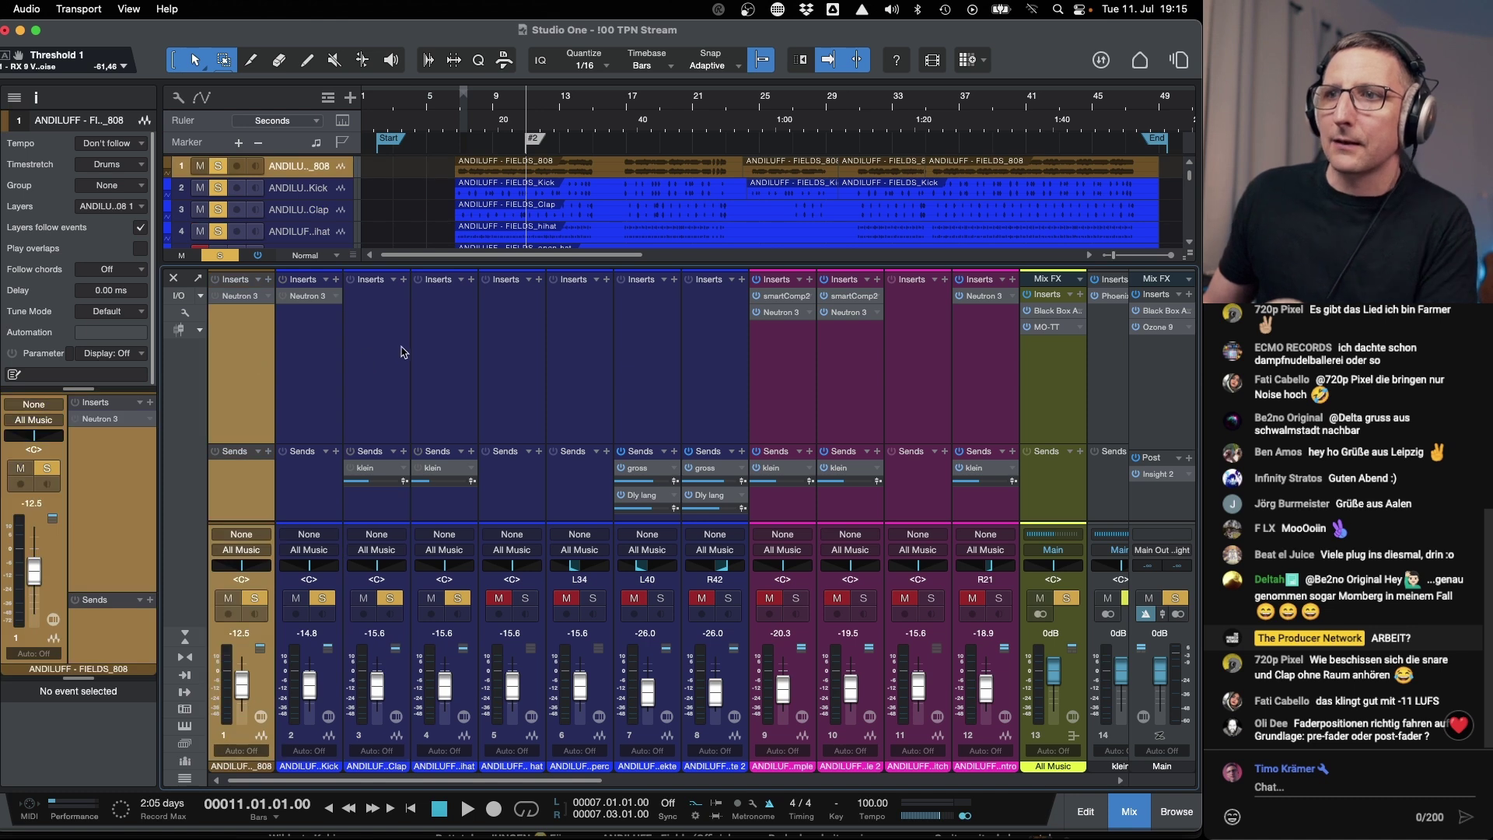
left_click(437, 354, "shift")
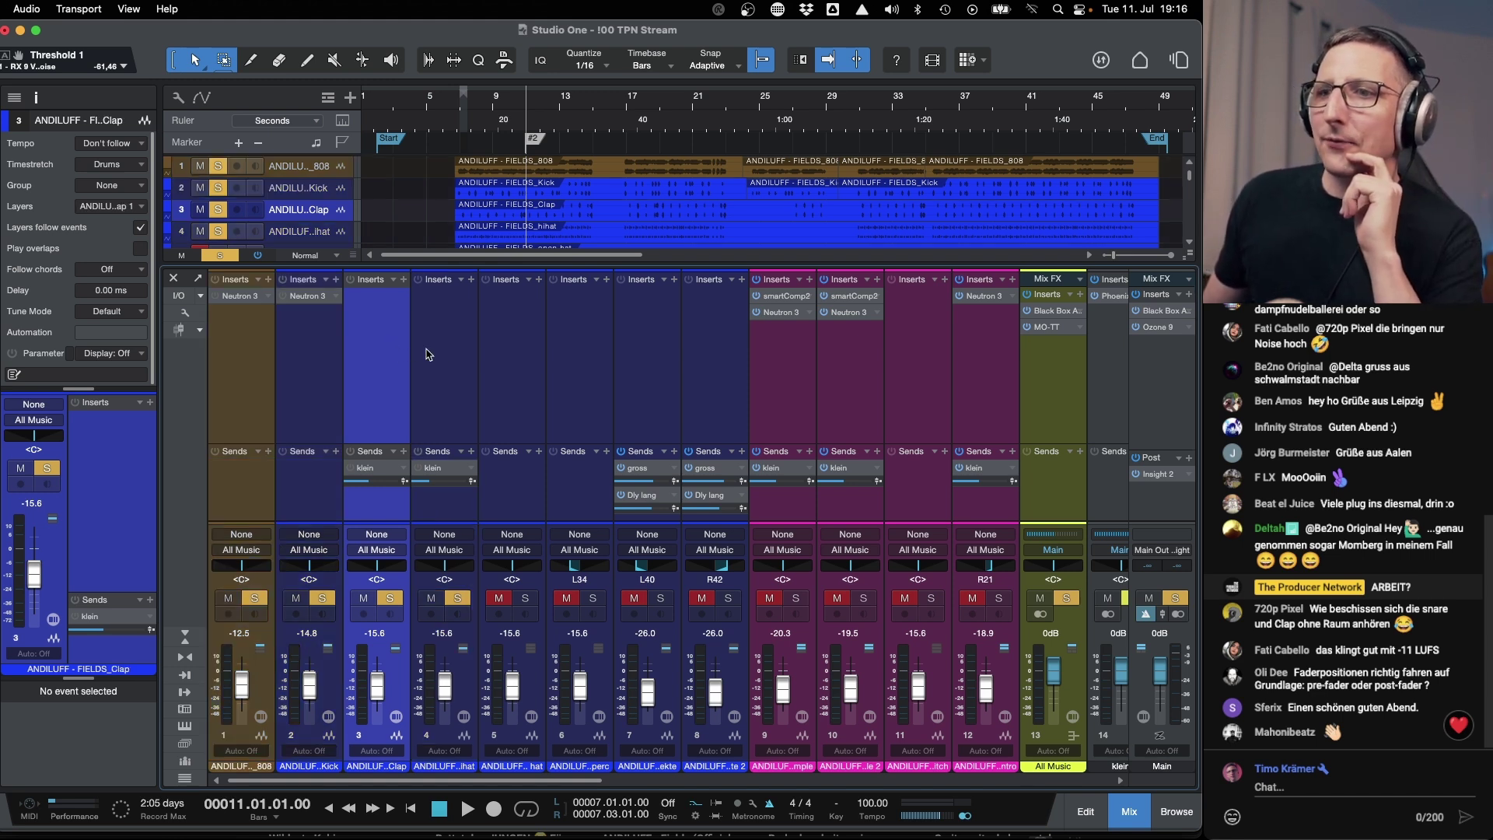
left_click(397, 366)
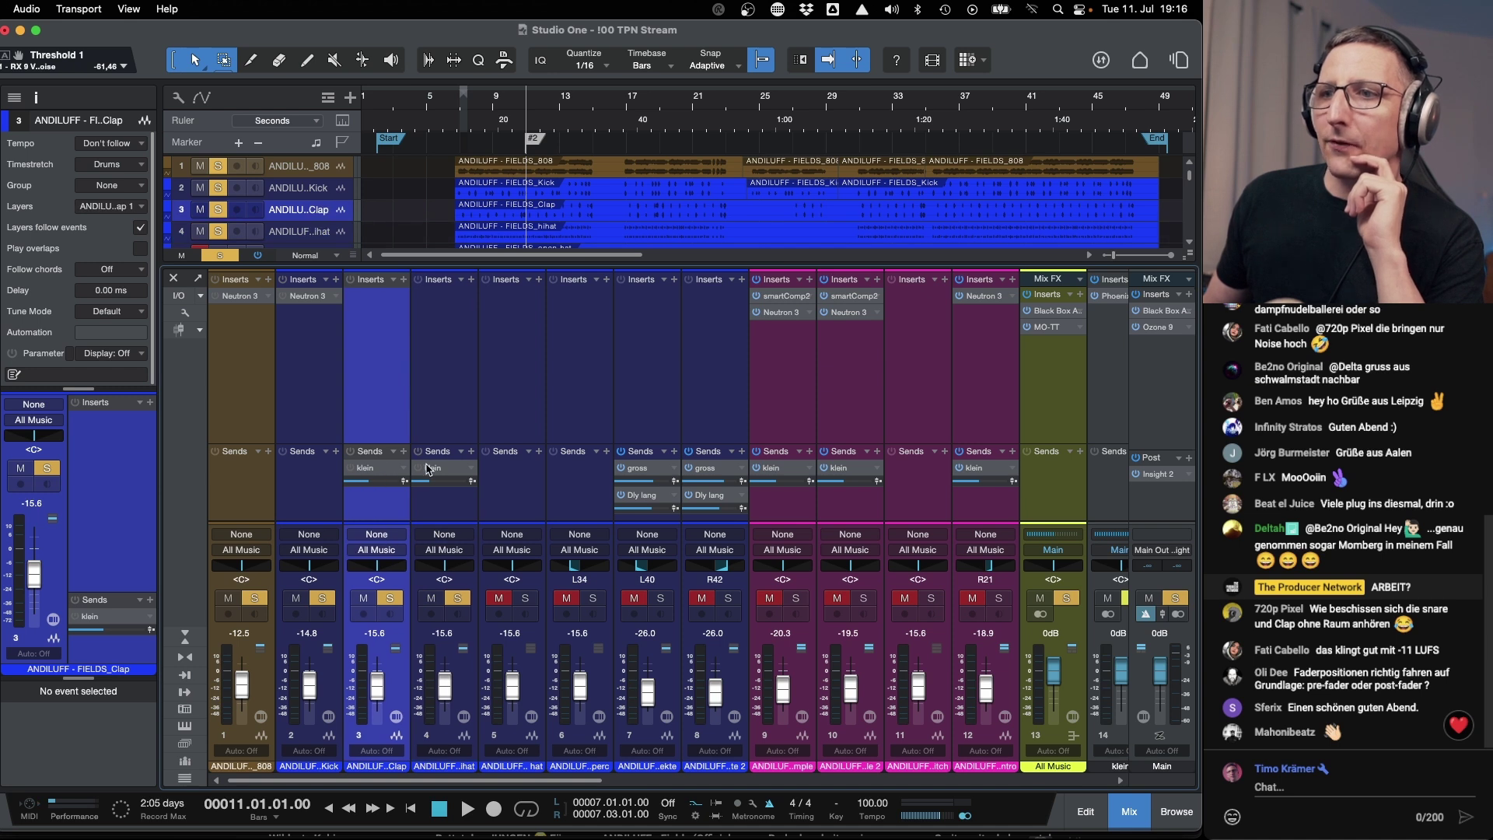
Open Neutron 3 on the 808 channel, switch it on and agree to share crash and usage data.
left_click(245, 337)
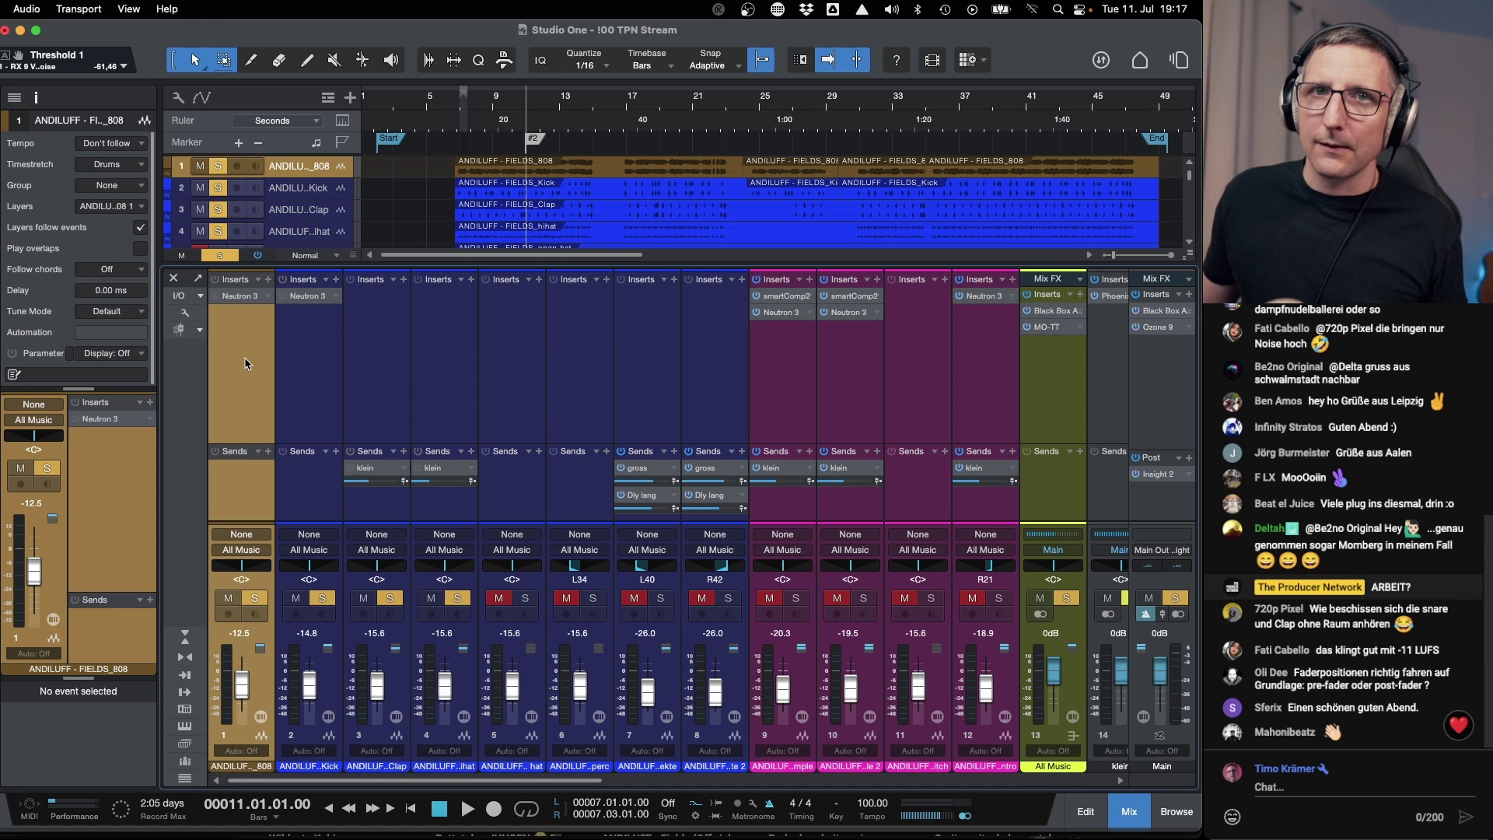
left_click(228, 298)
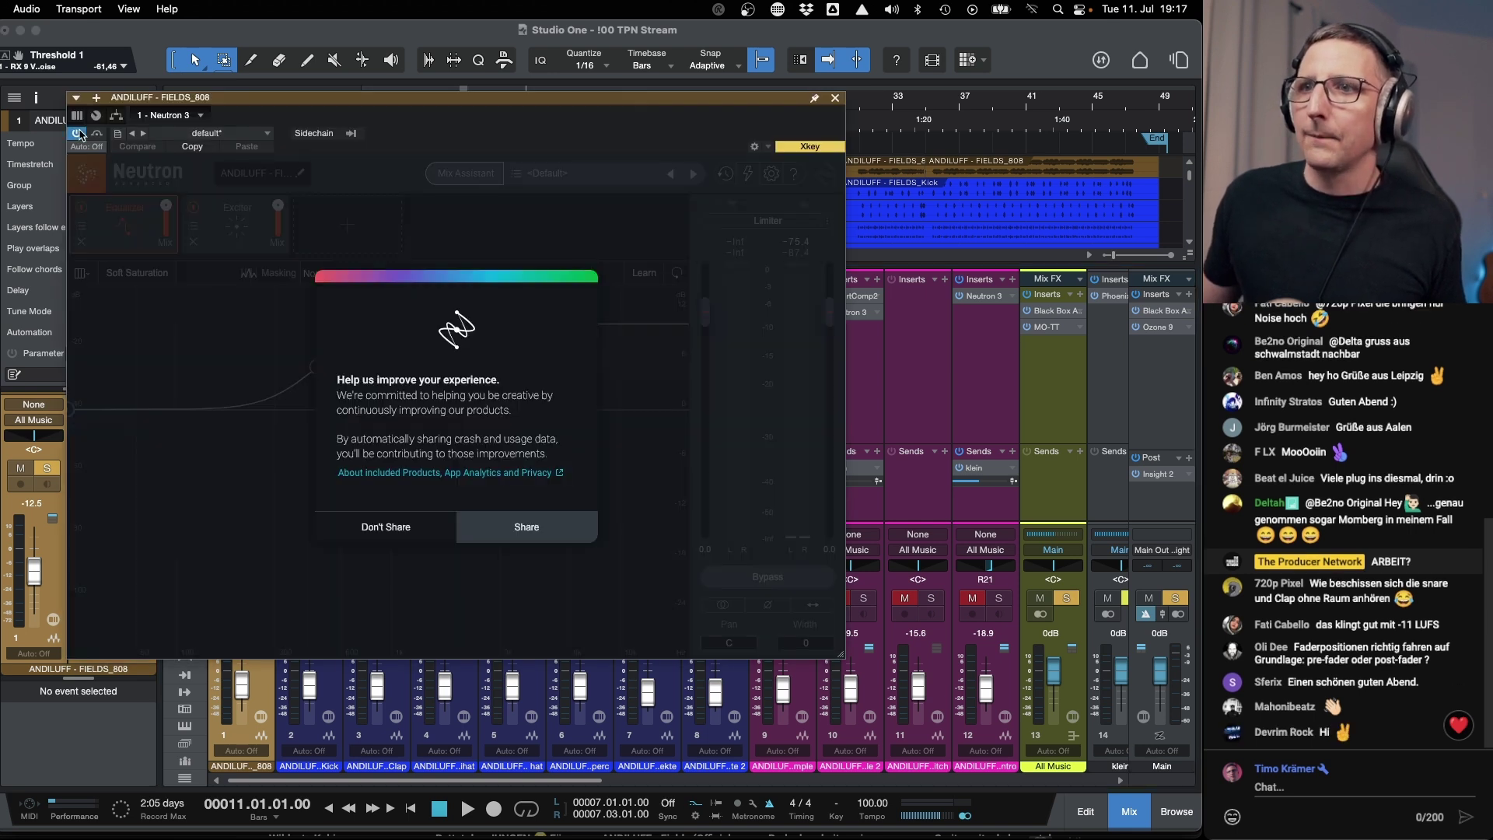
left_click(521, 529)
left_click_drag(333, 99, 382, 108)
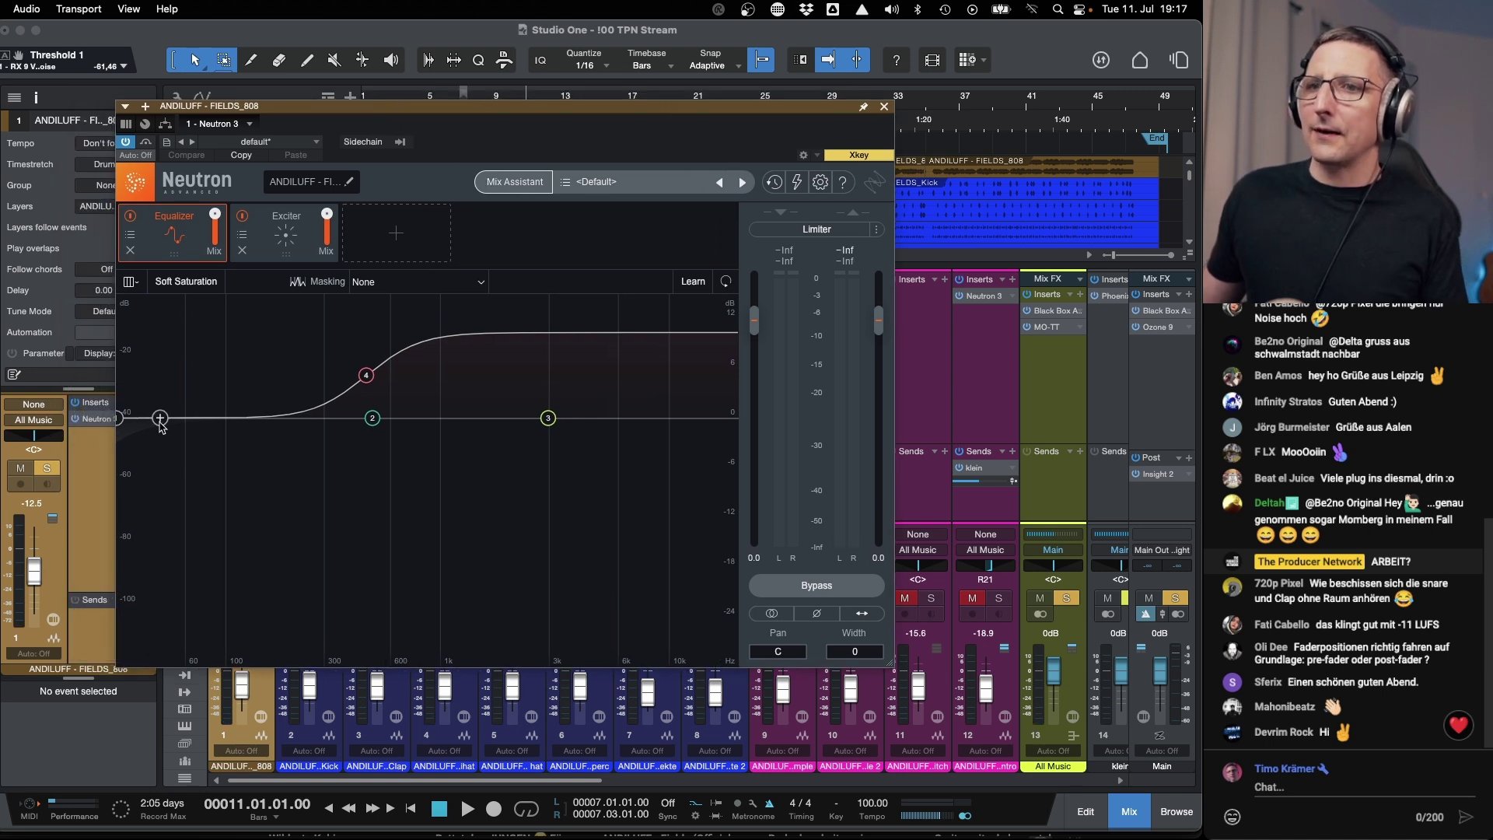
Toggle the Equalizer's 20 Hz Flat Highpass band on the 808, leaving it off, and check its filter type.
left_click(120, 422)
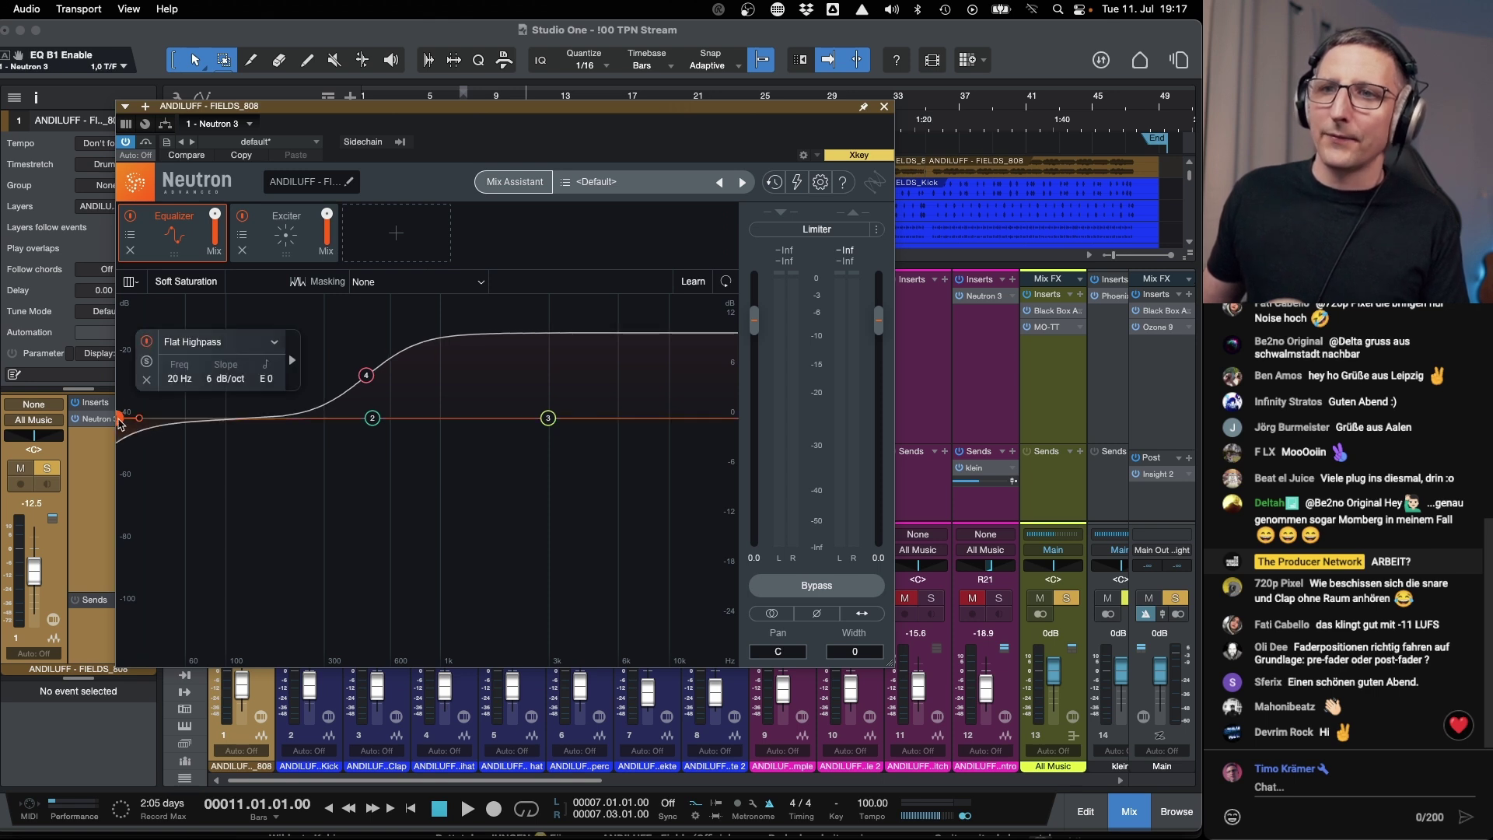
left_click(146, 343)
left_click(147, 343)
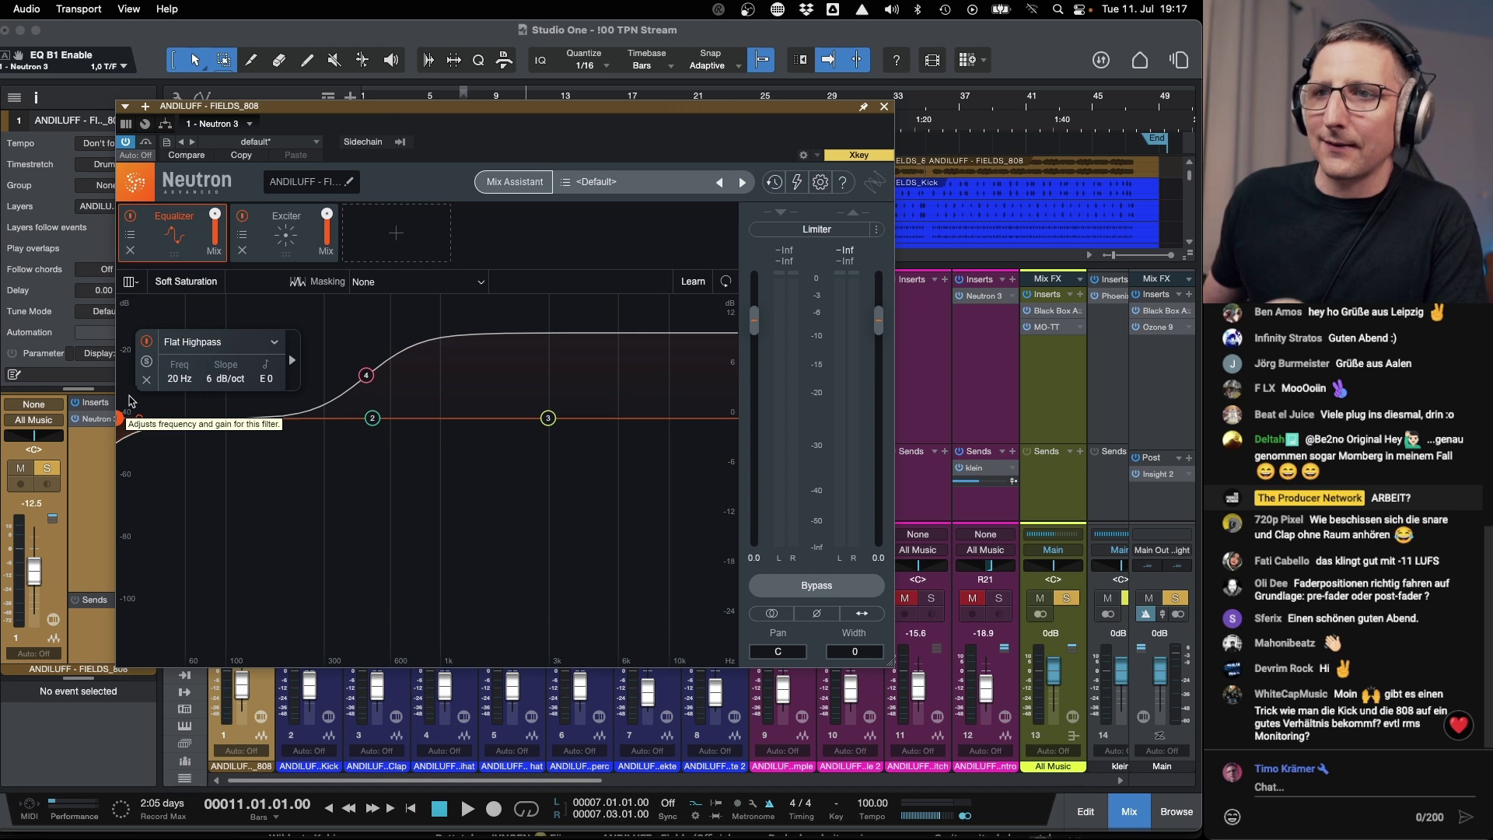
left_click(146, 342)
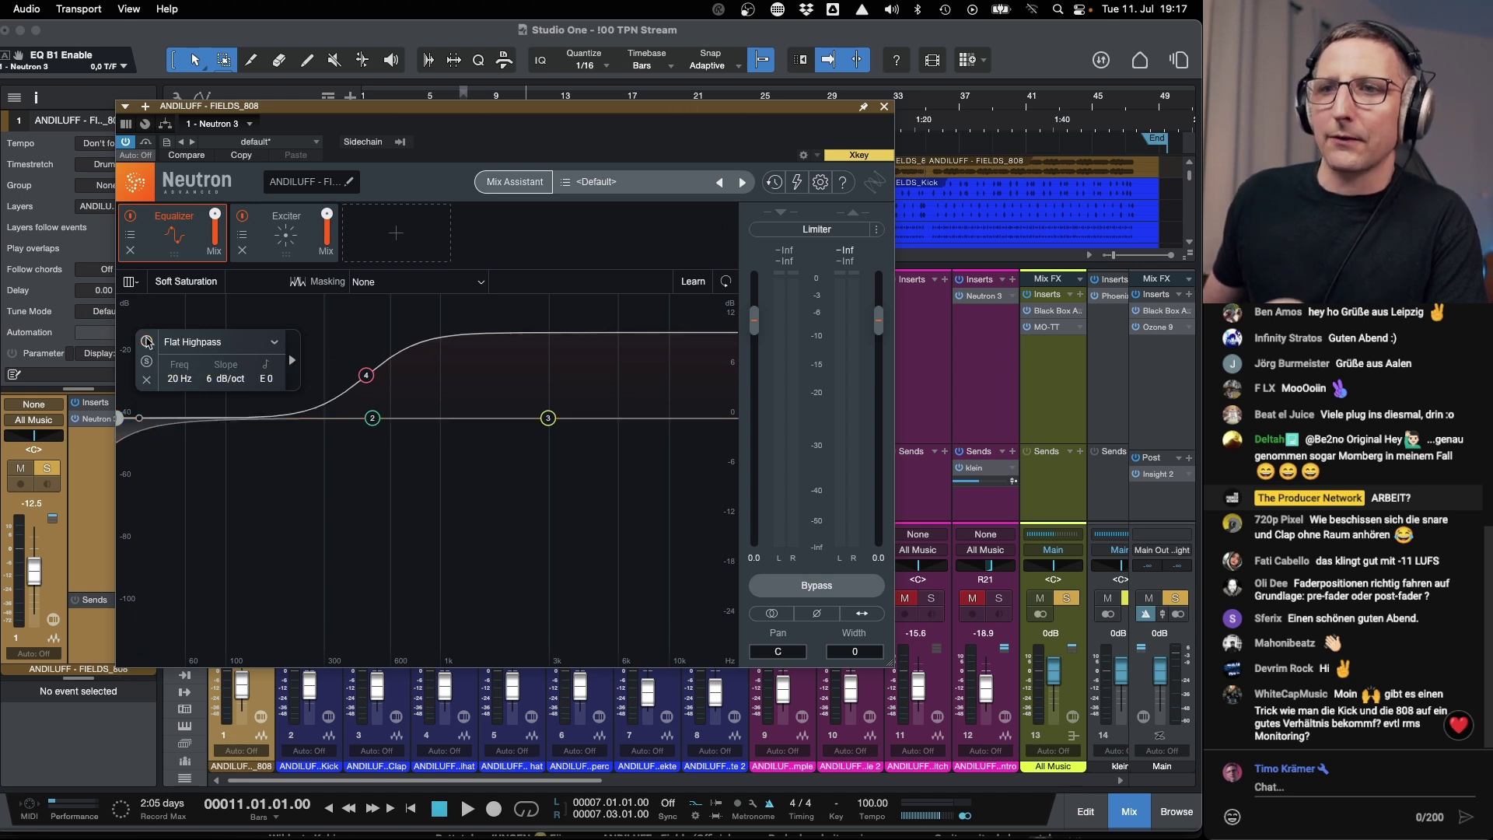
left_click(202, 340)
left_click(209, 316)
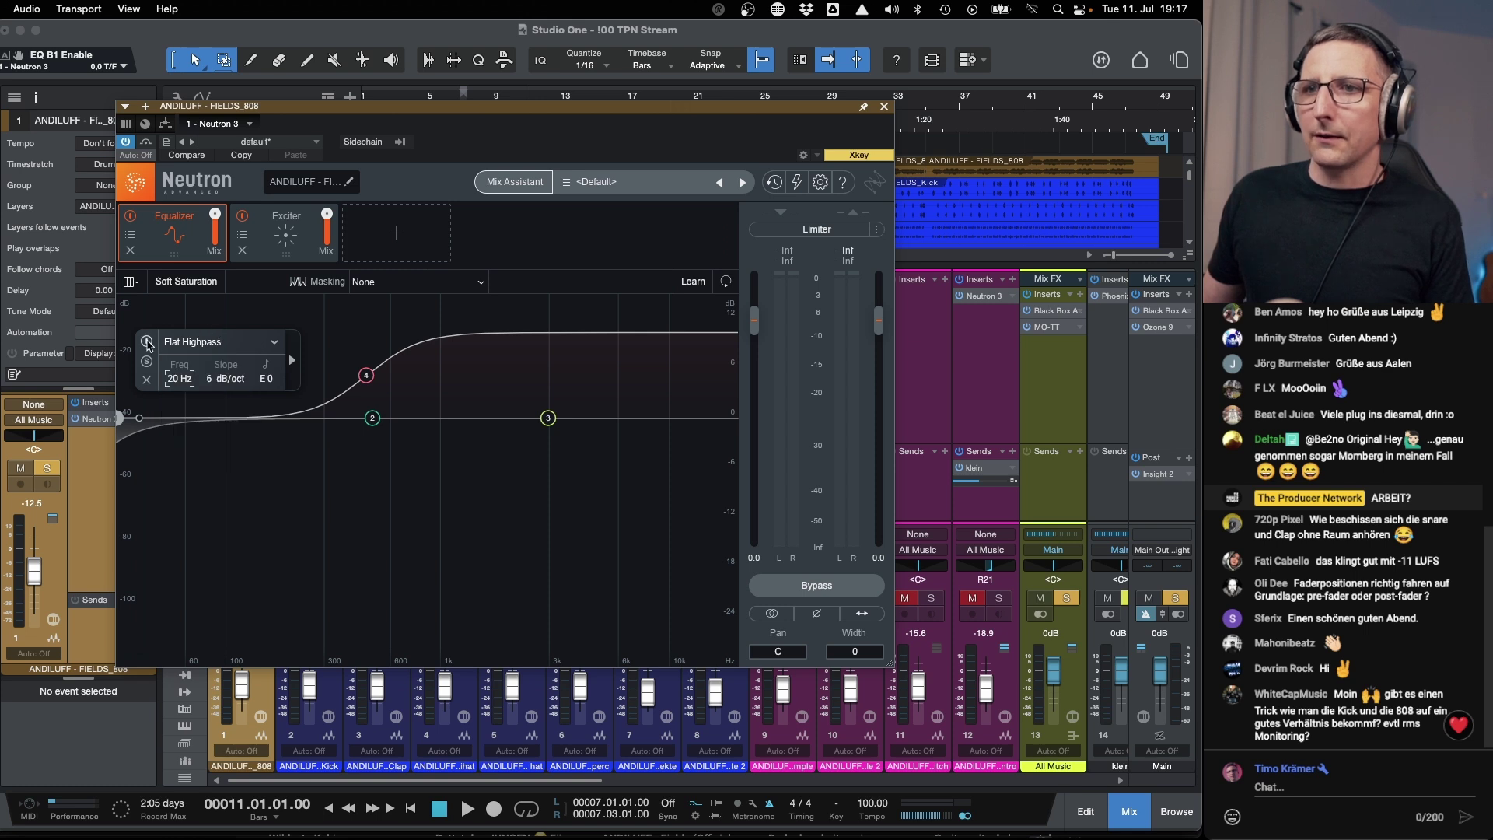
Play from bar 11 and compare the 808 with the 20 Hz Flat Highpass band on and off.
key("space")
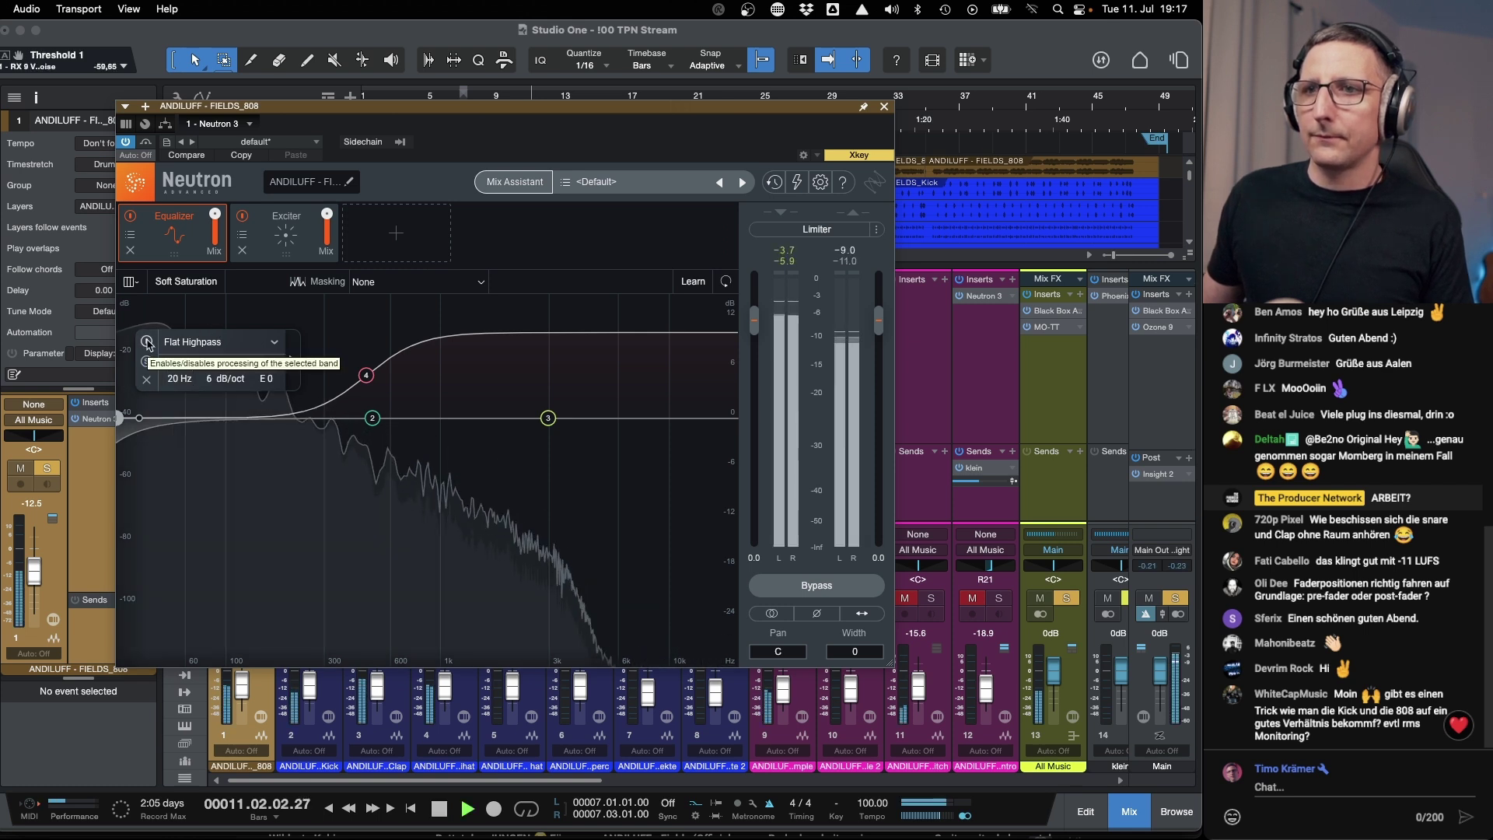
left_click(147, 342)
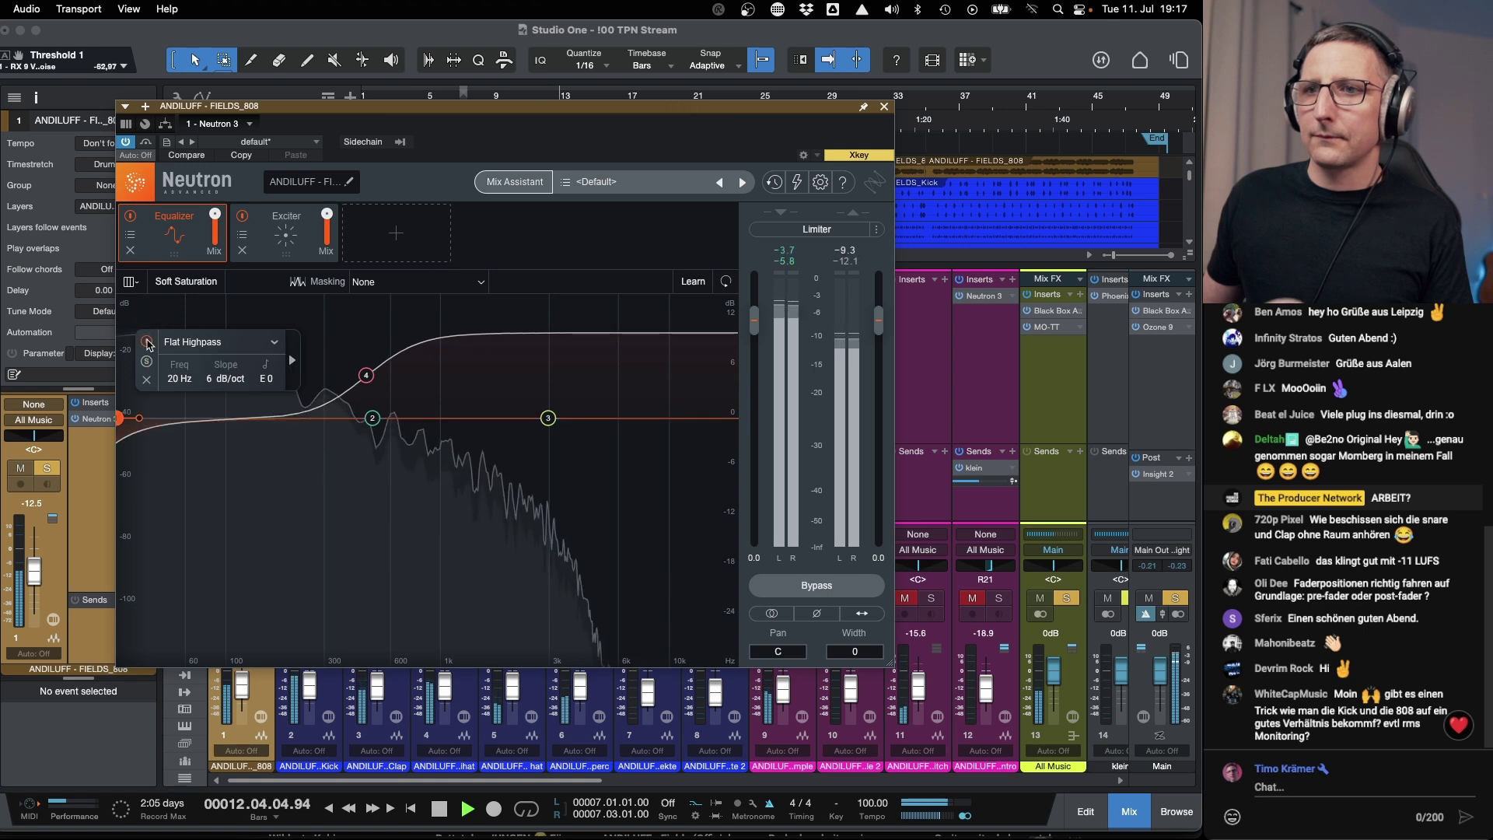
left_click(147, 342)
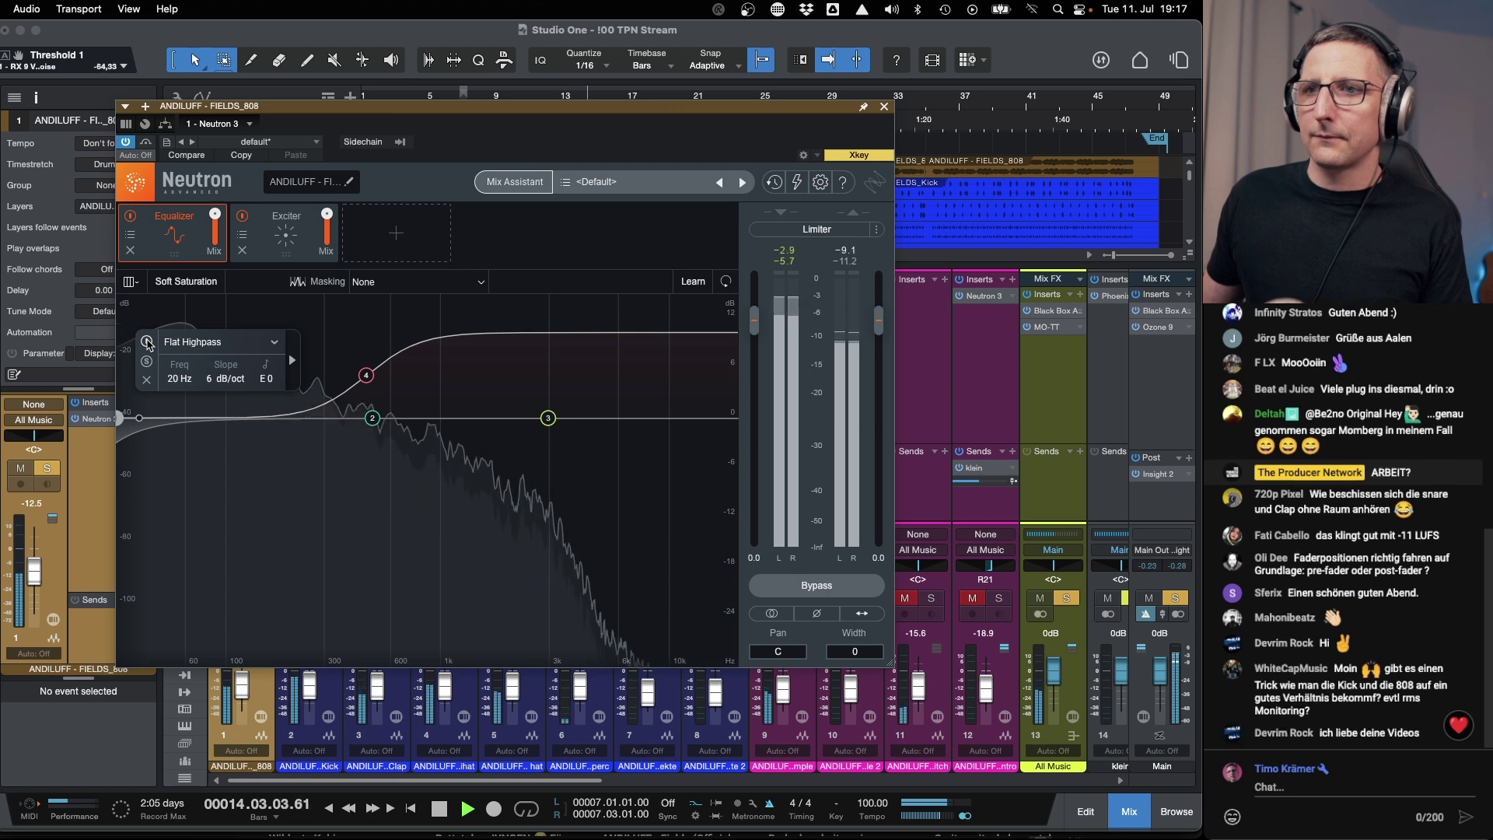
key("space")
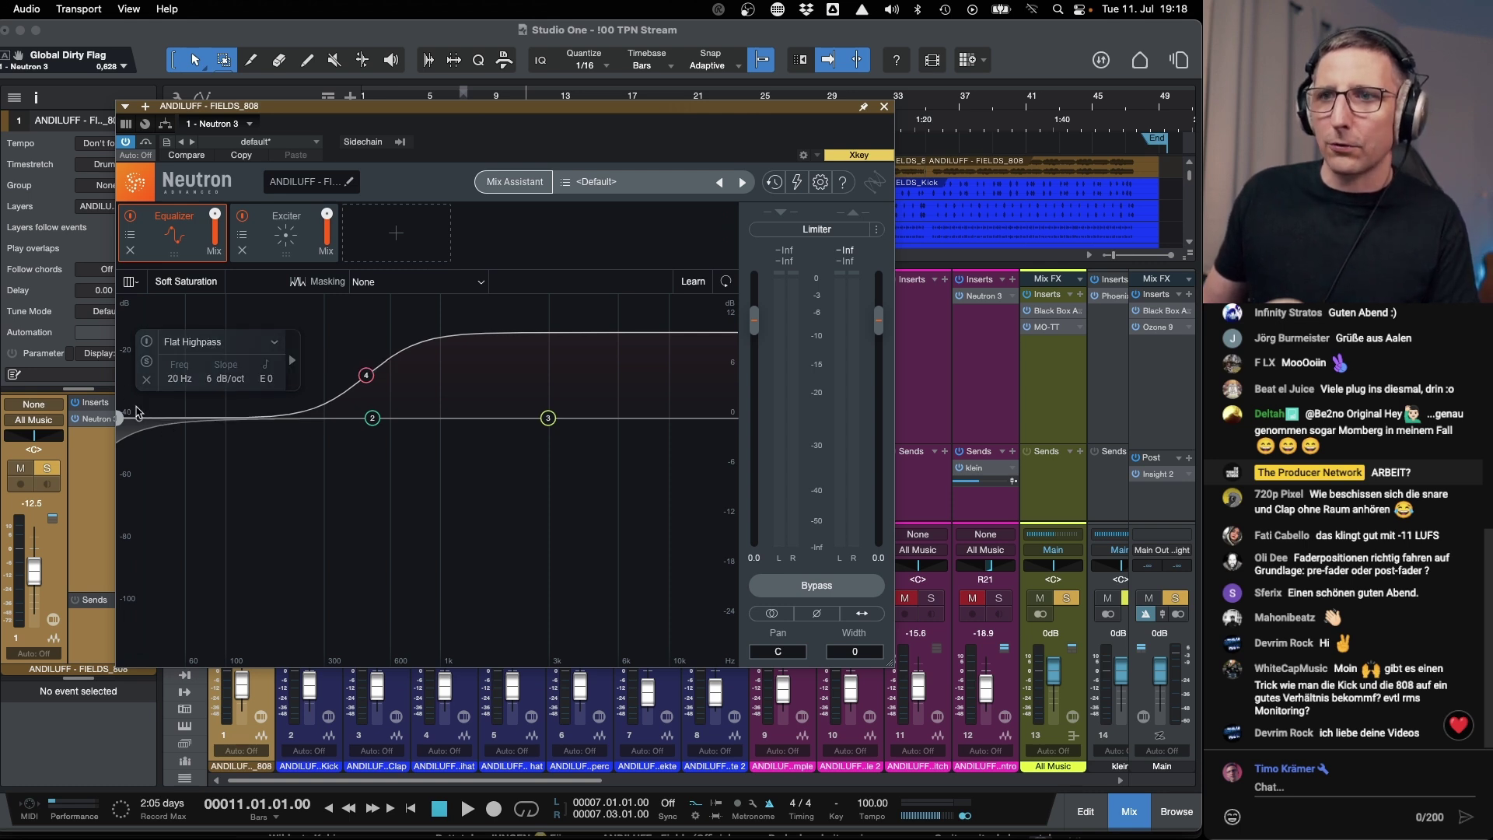
key("space")
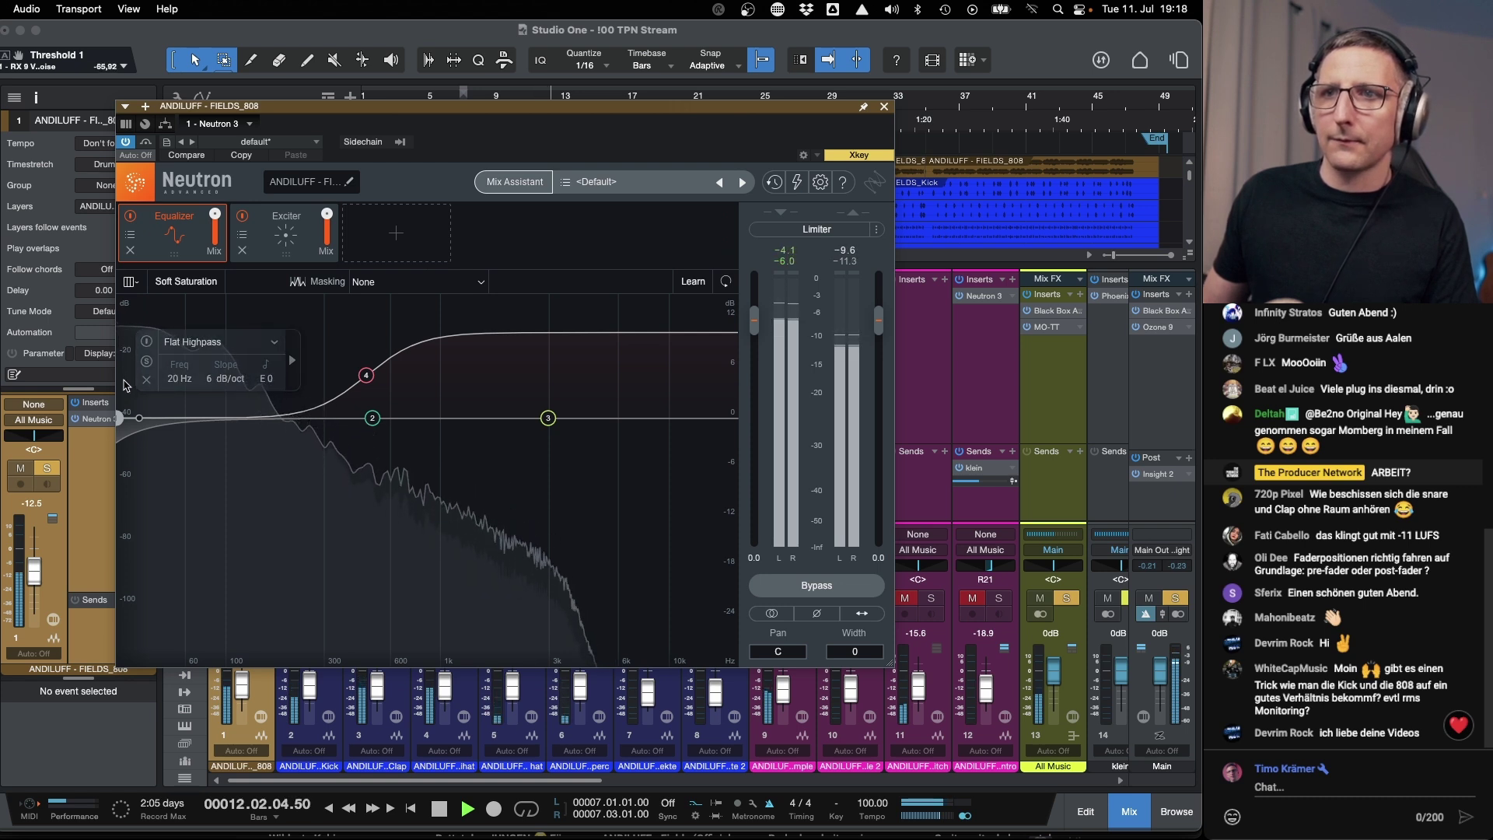
key("space")
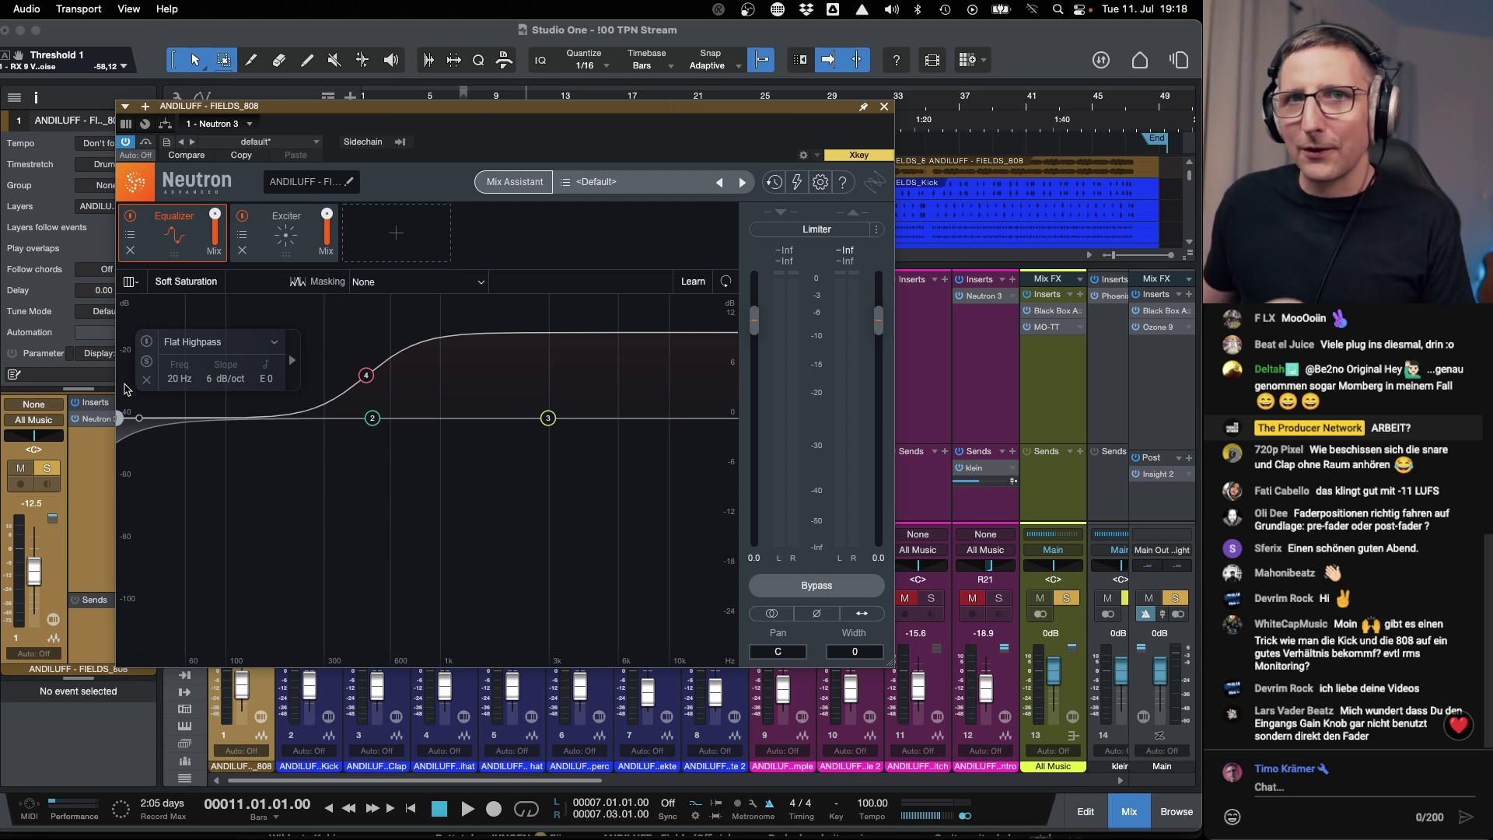
left_click(147, 342)
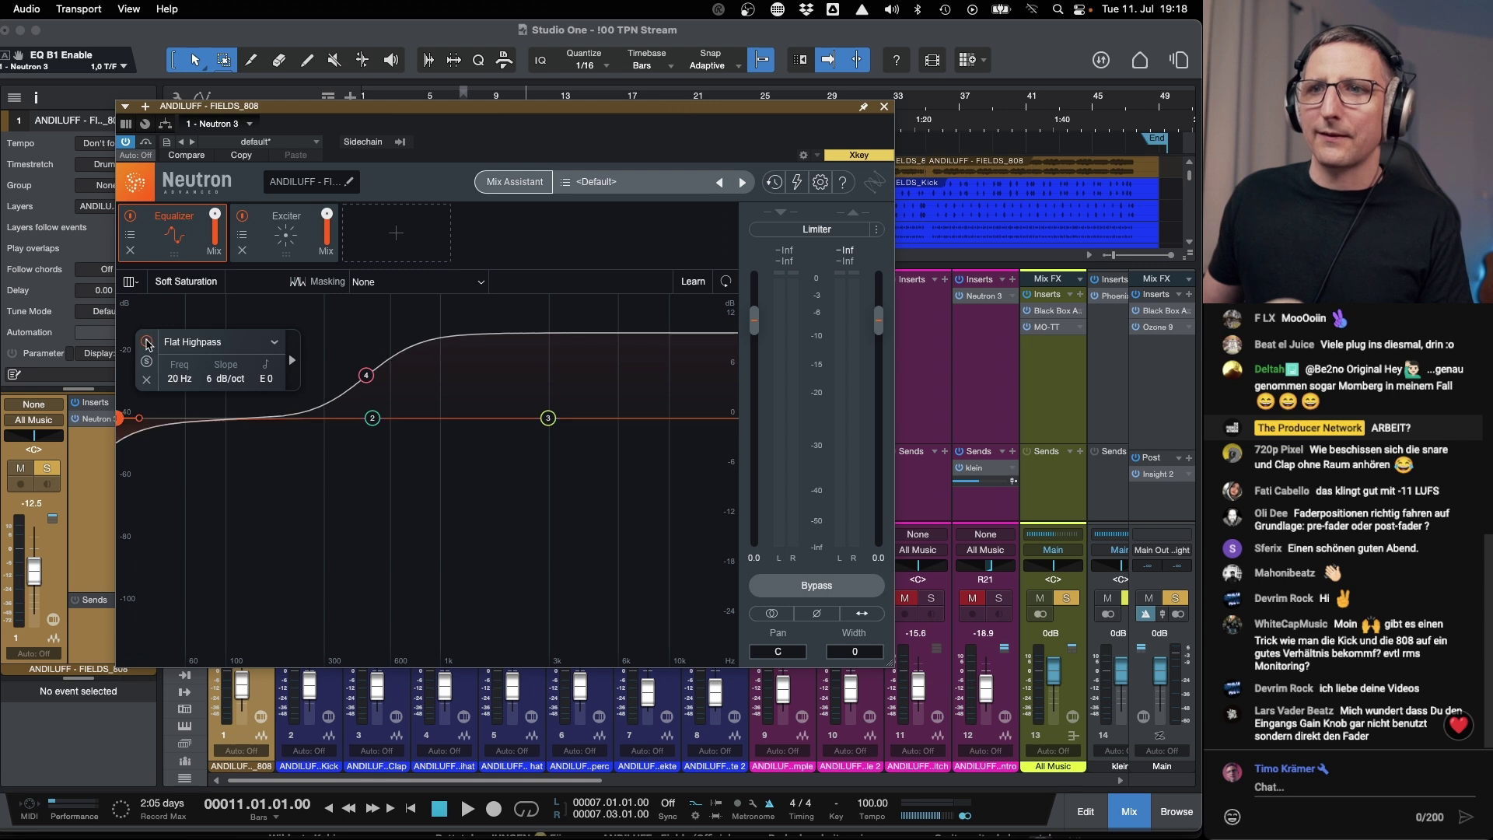
left_click(147, 342)
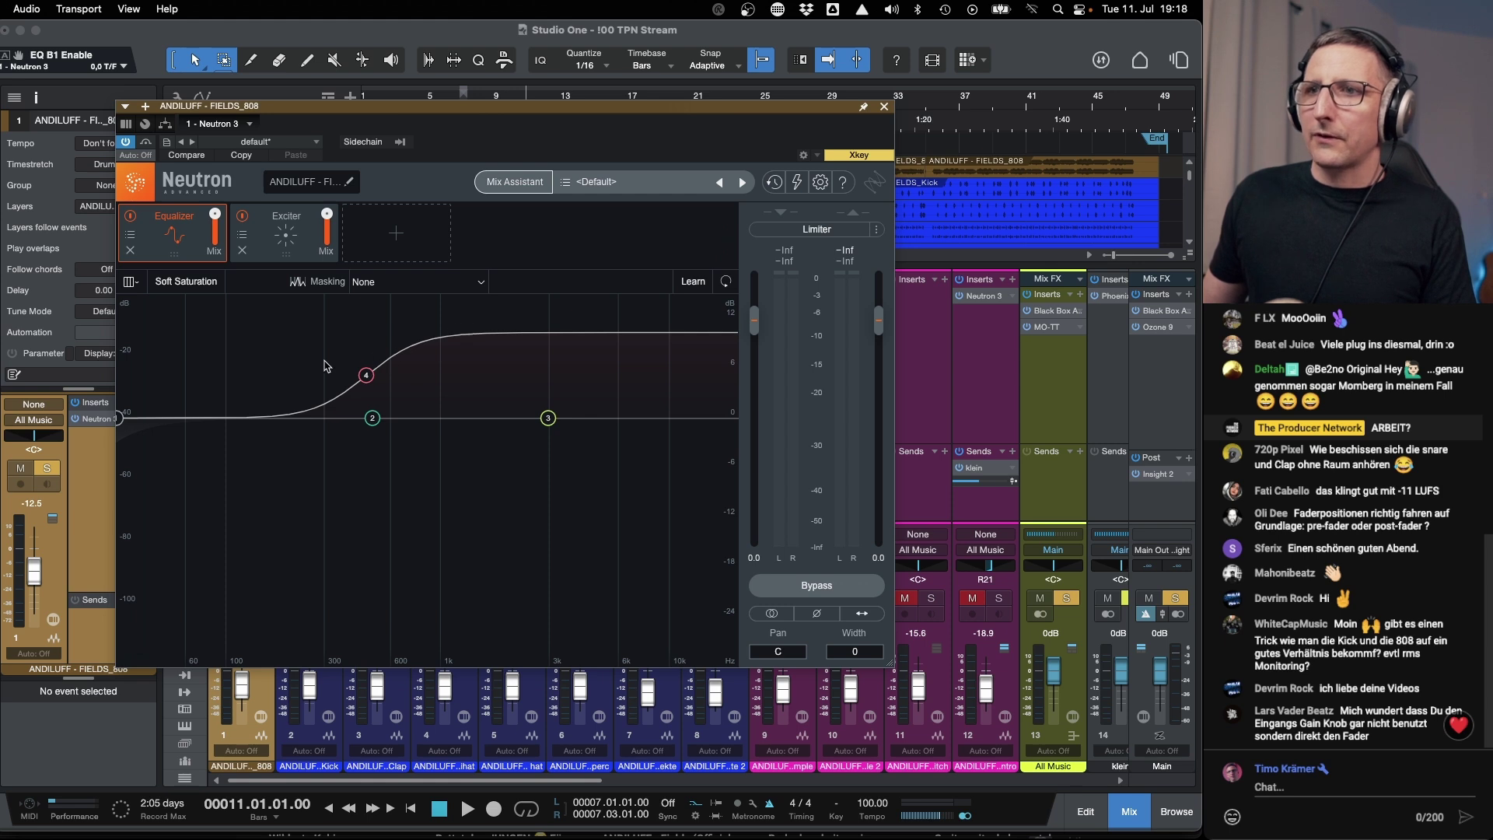
Show Neutron's Exciter on the 808 and compare it bypassed and active while playing from bar 11.
left_click(290, 237)
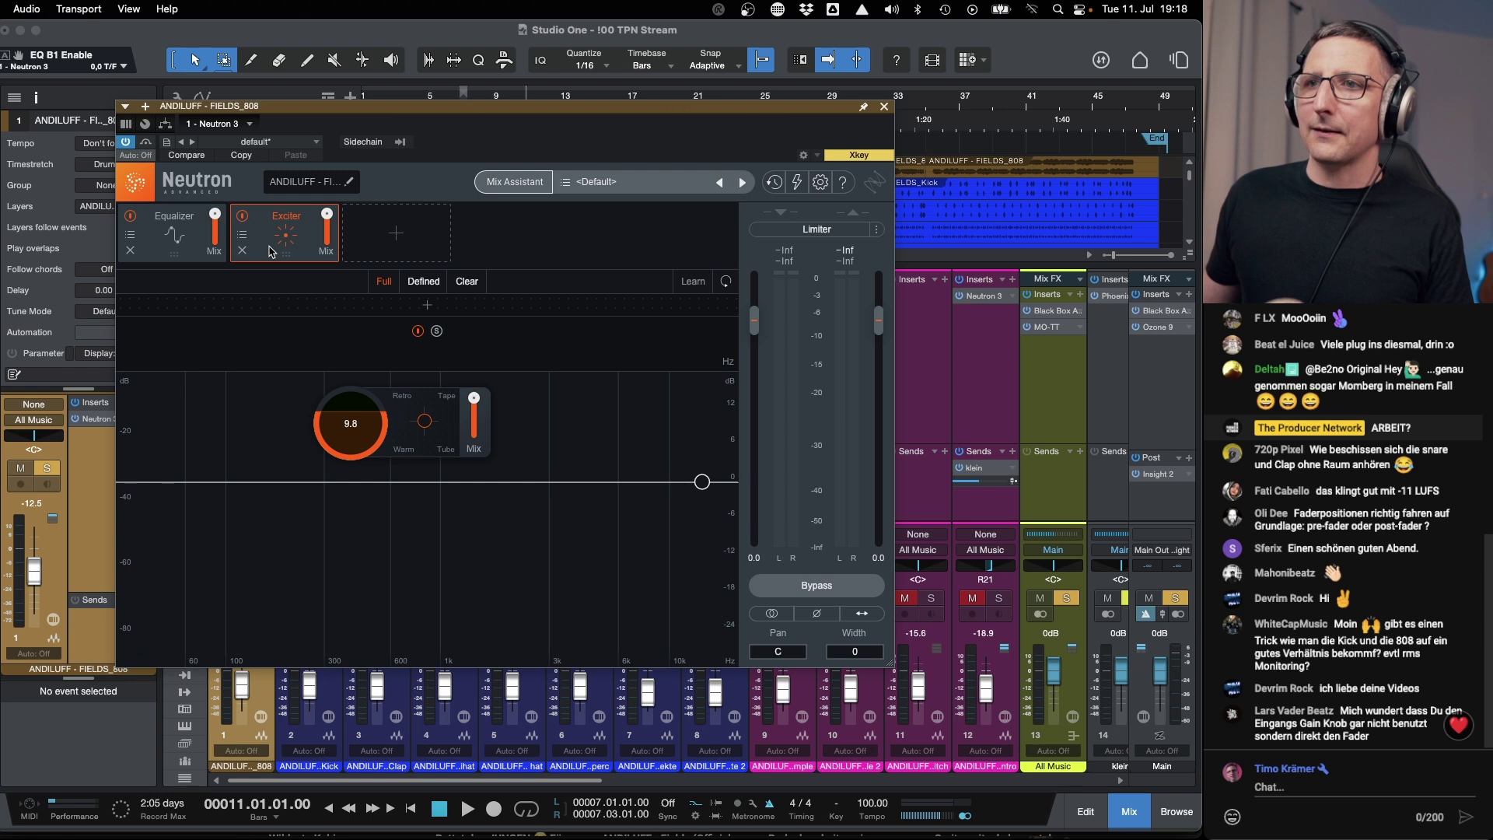
left_click(244, 220)
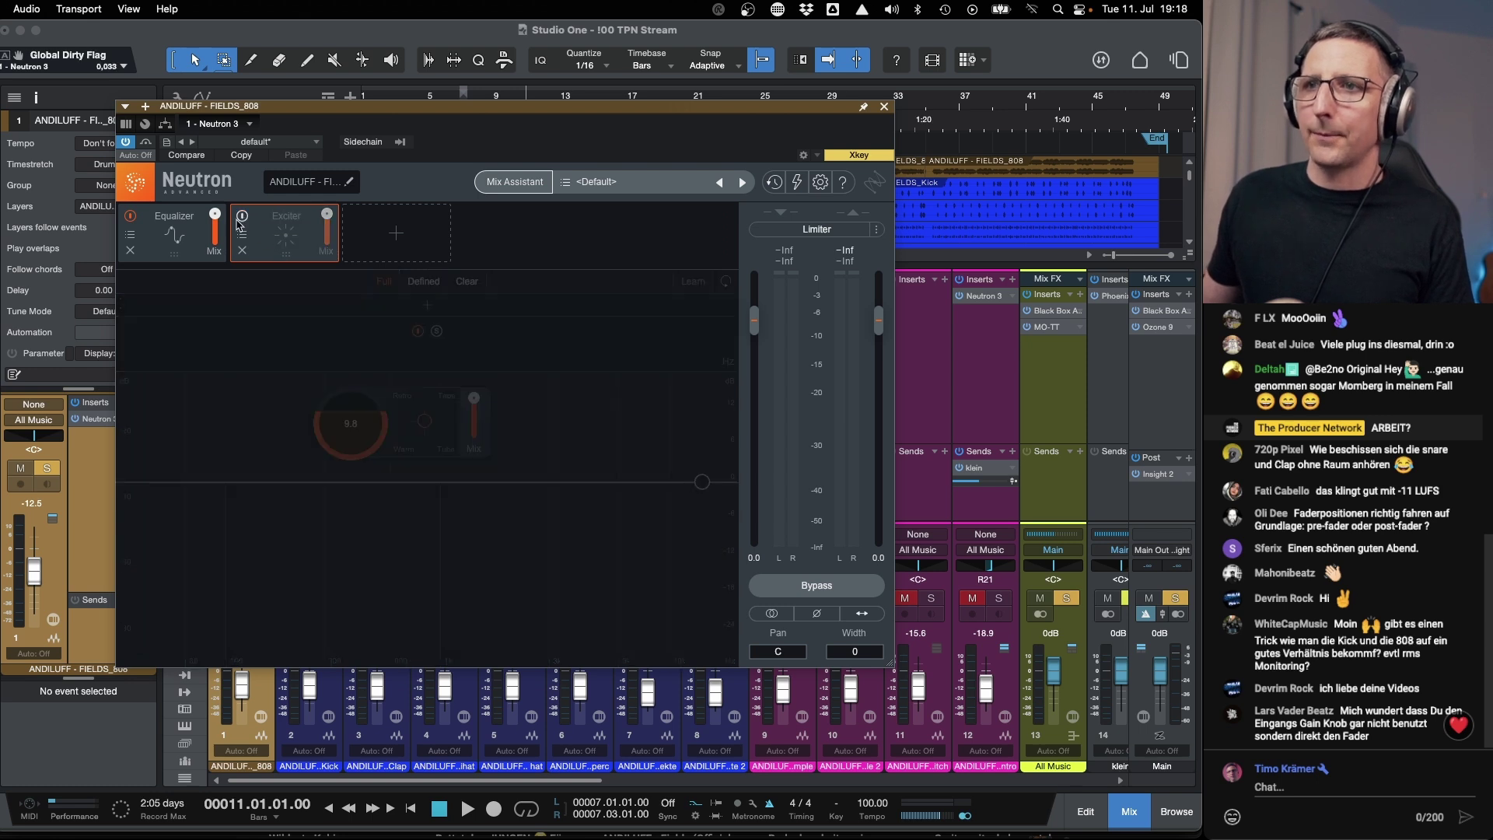
key("space")
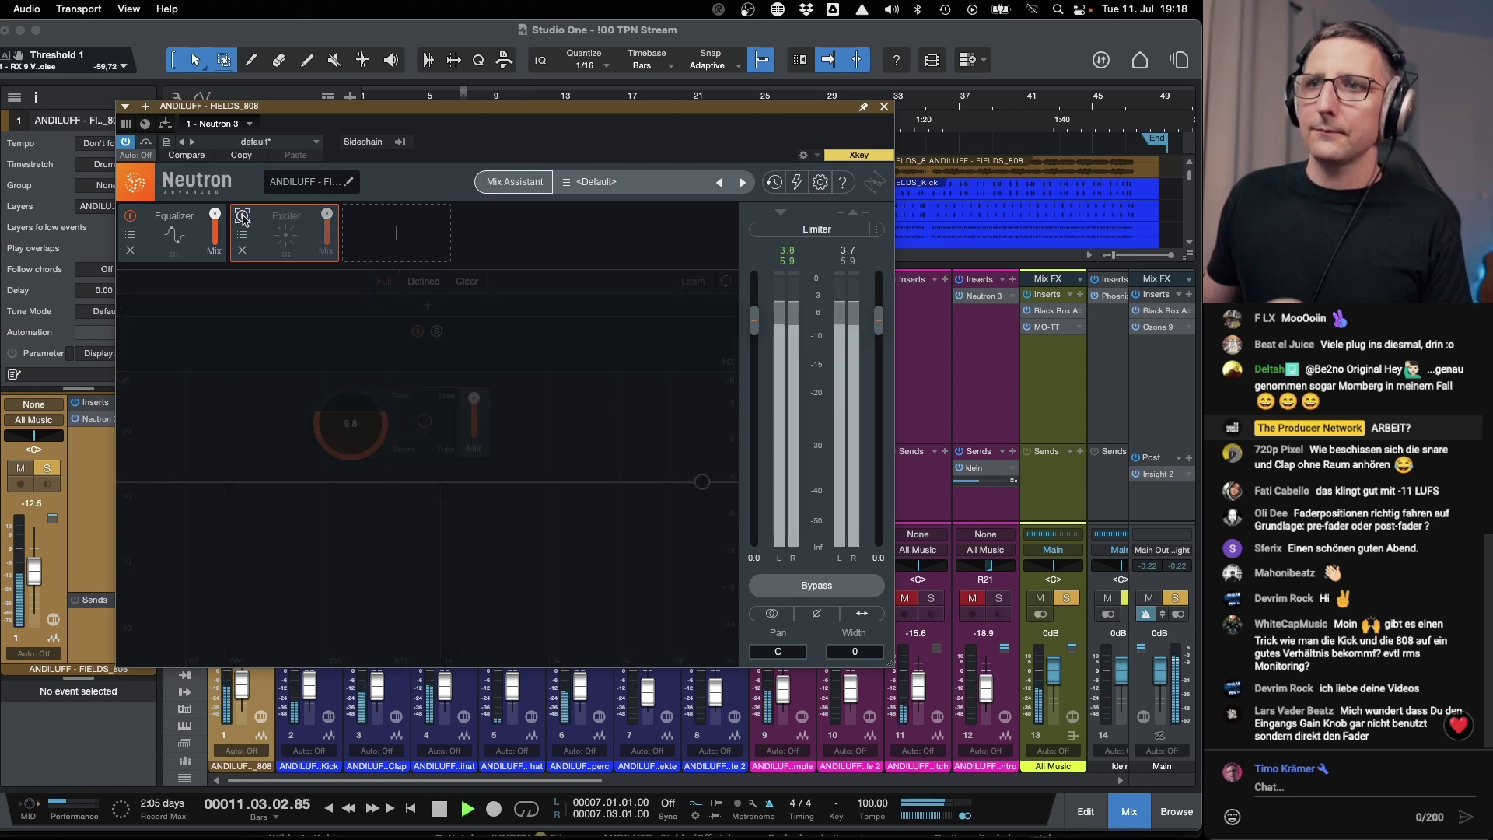
left_click(244, 219)
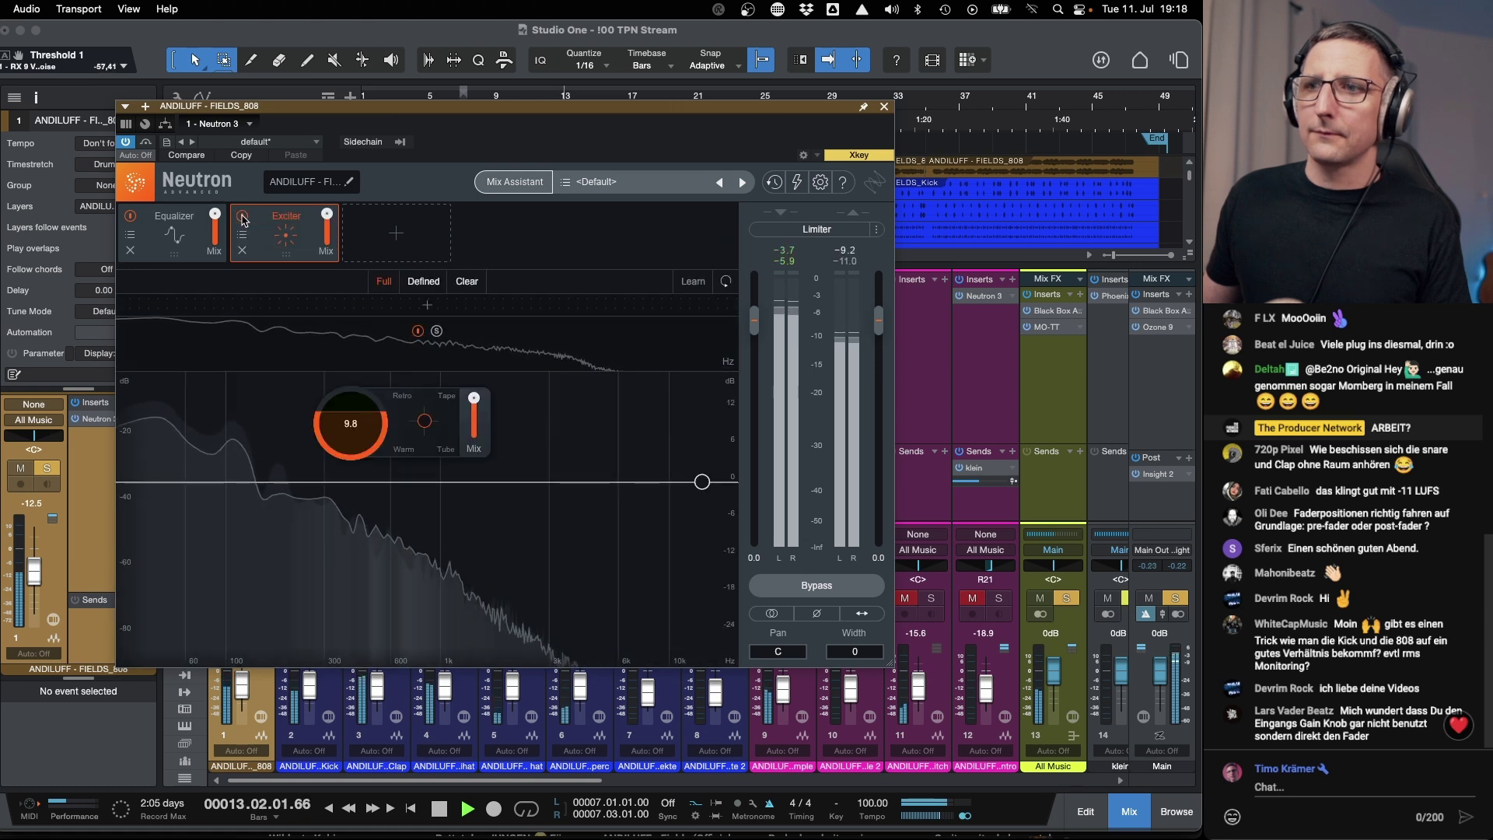
left_click(243, 220)
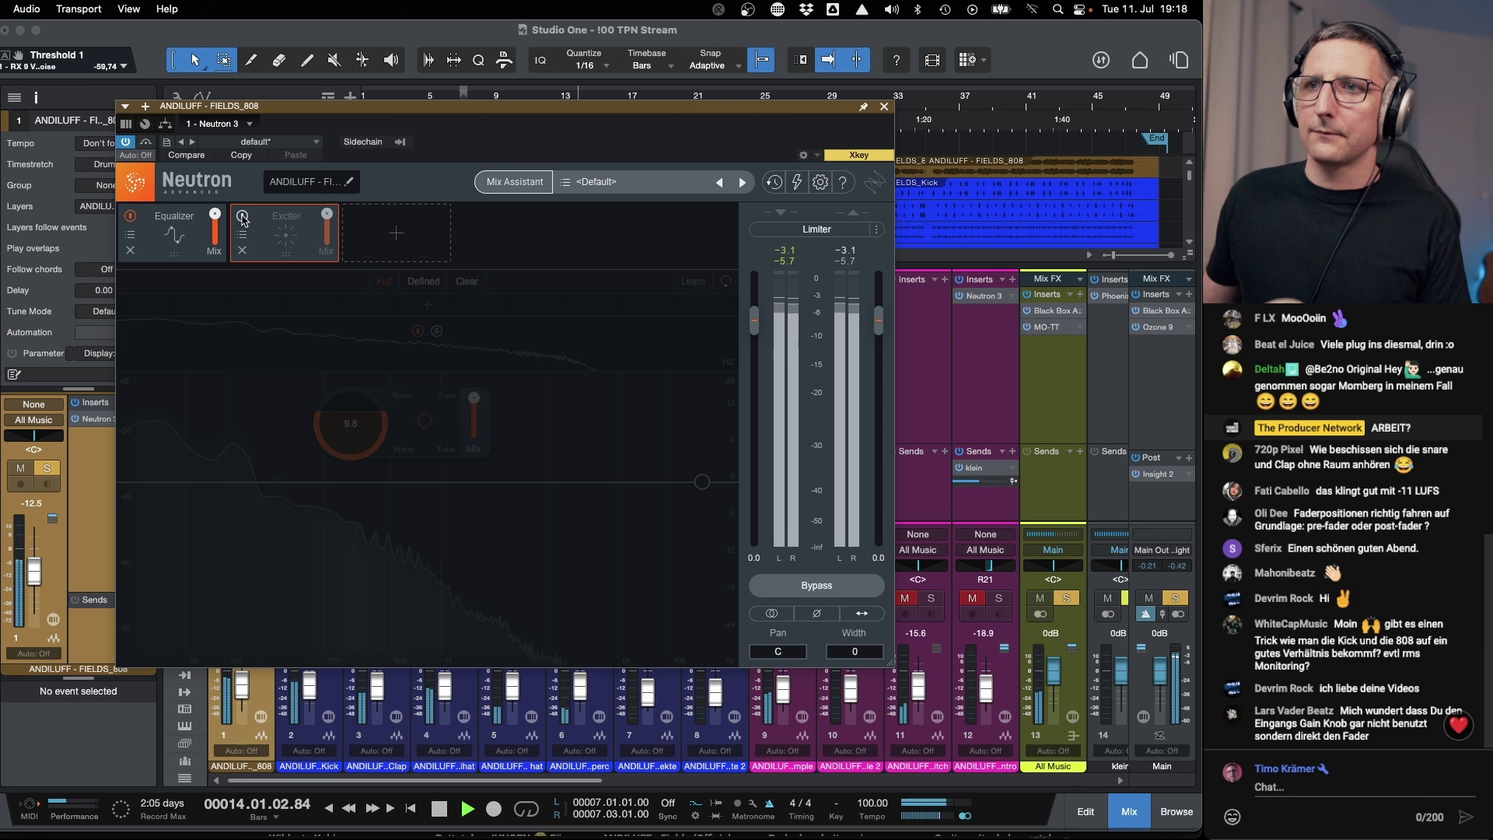
left_click(244, 220)
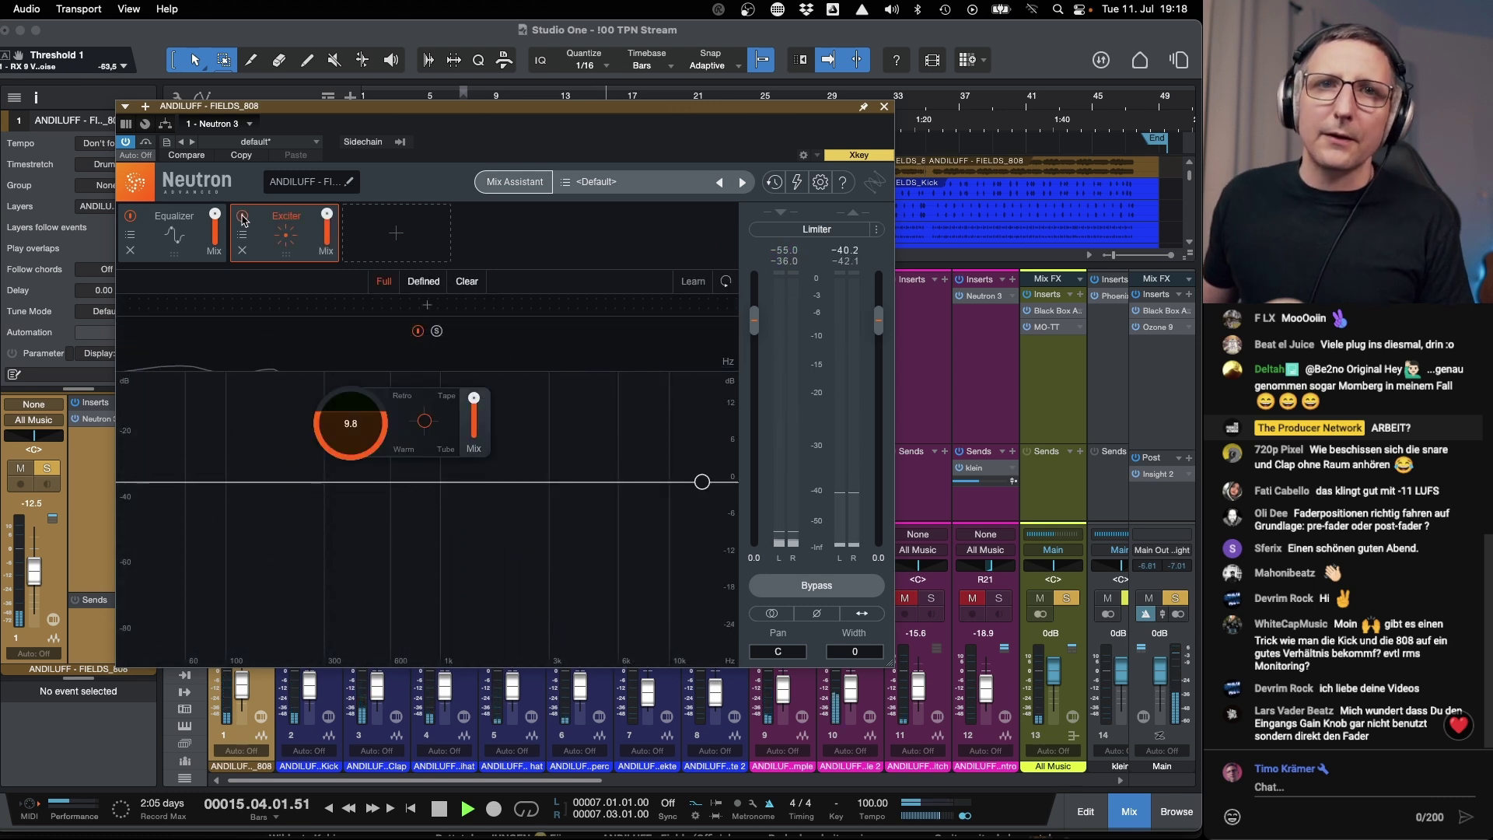
key("space")
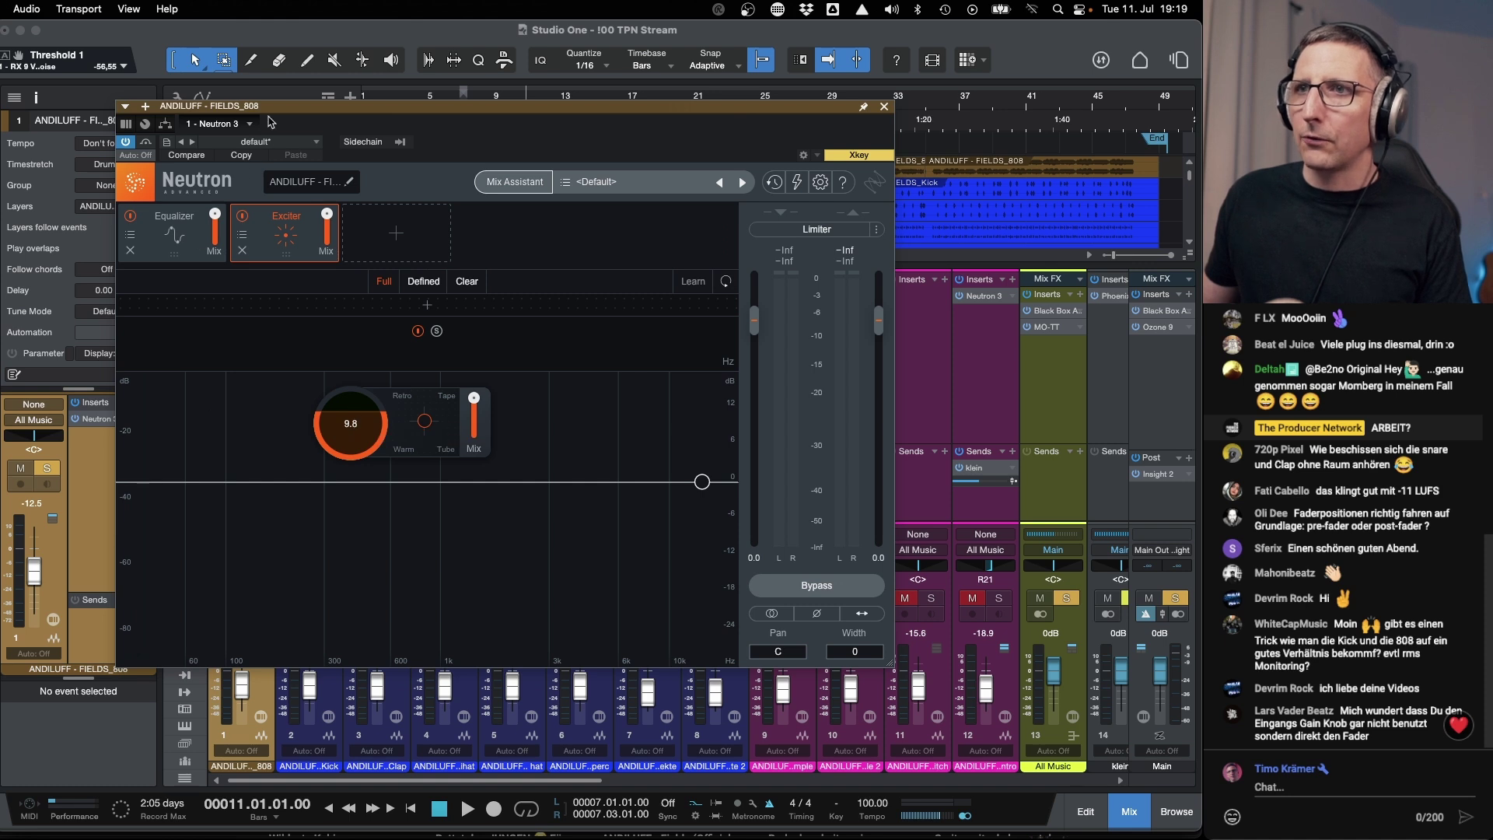
Play the 808 alone from bar 11 and raise the Exciter's drive to 15.0.
left_click_drag(369, 104, 561, 106)
left_click_drag(525, 110, 464, 87)
key("space")
left_click_drag(491, 421, 508, 291)
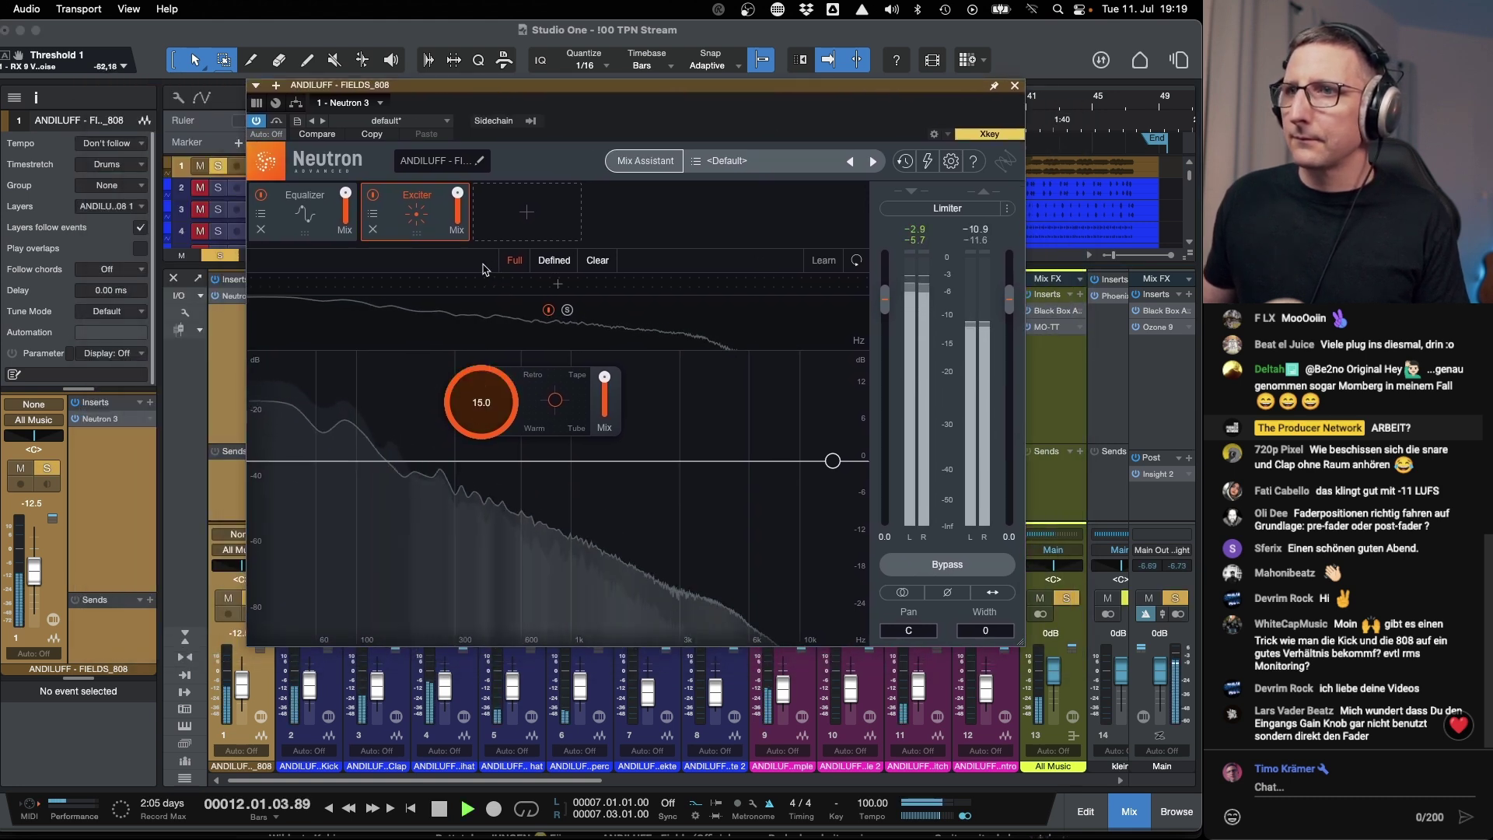
Compare the Exciter at full drive bypassed and active during playback, and set its drive to 0.0.
left_click(373, 195)
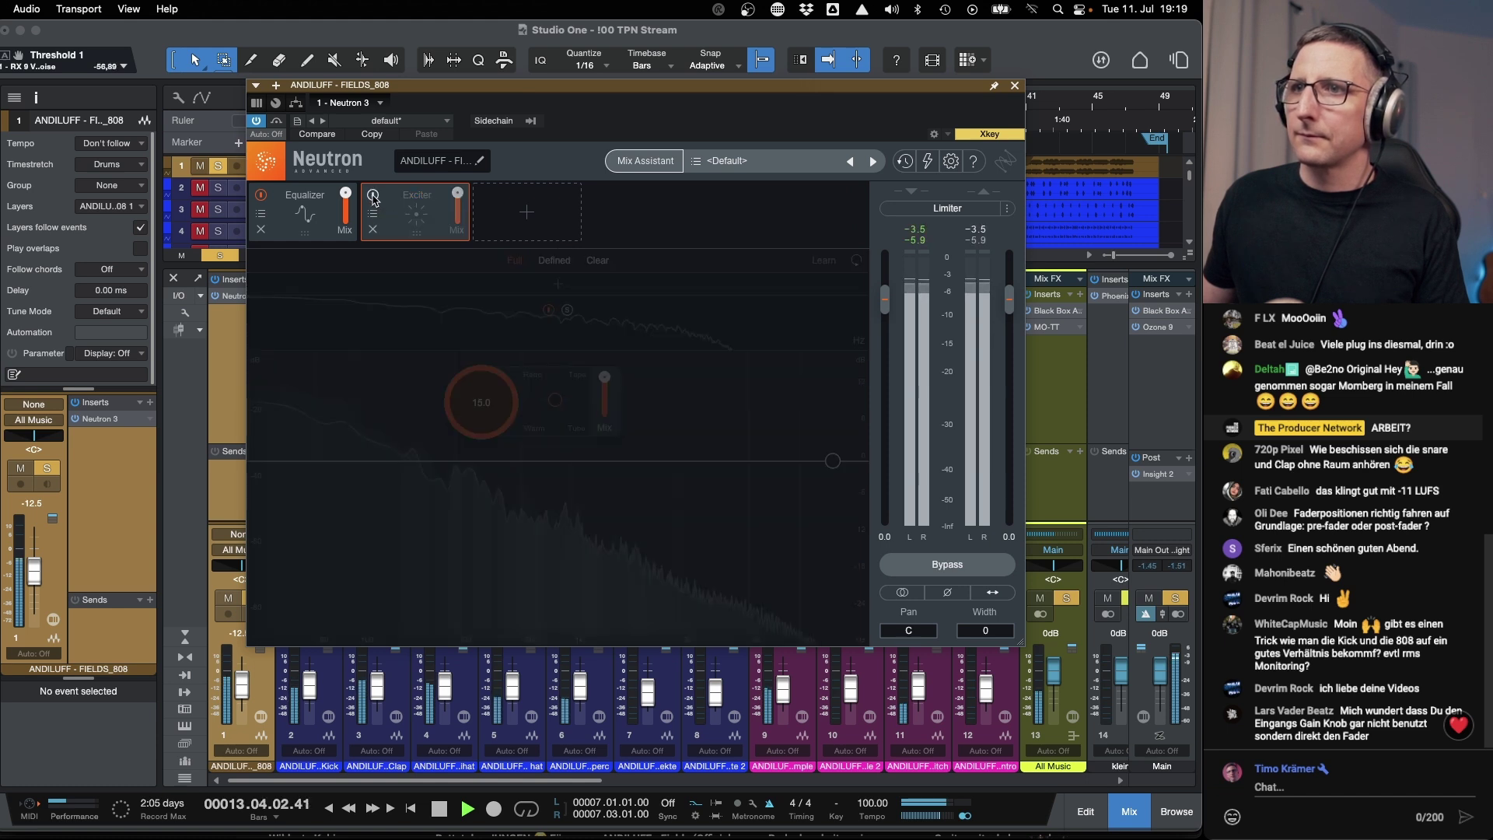
left_click(373, 194)
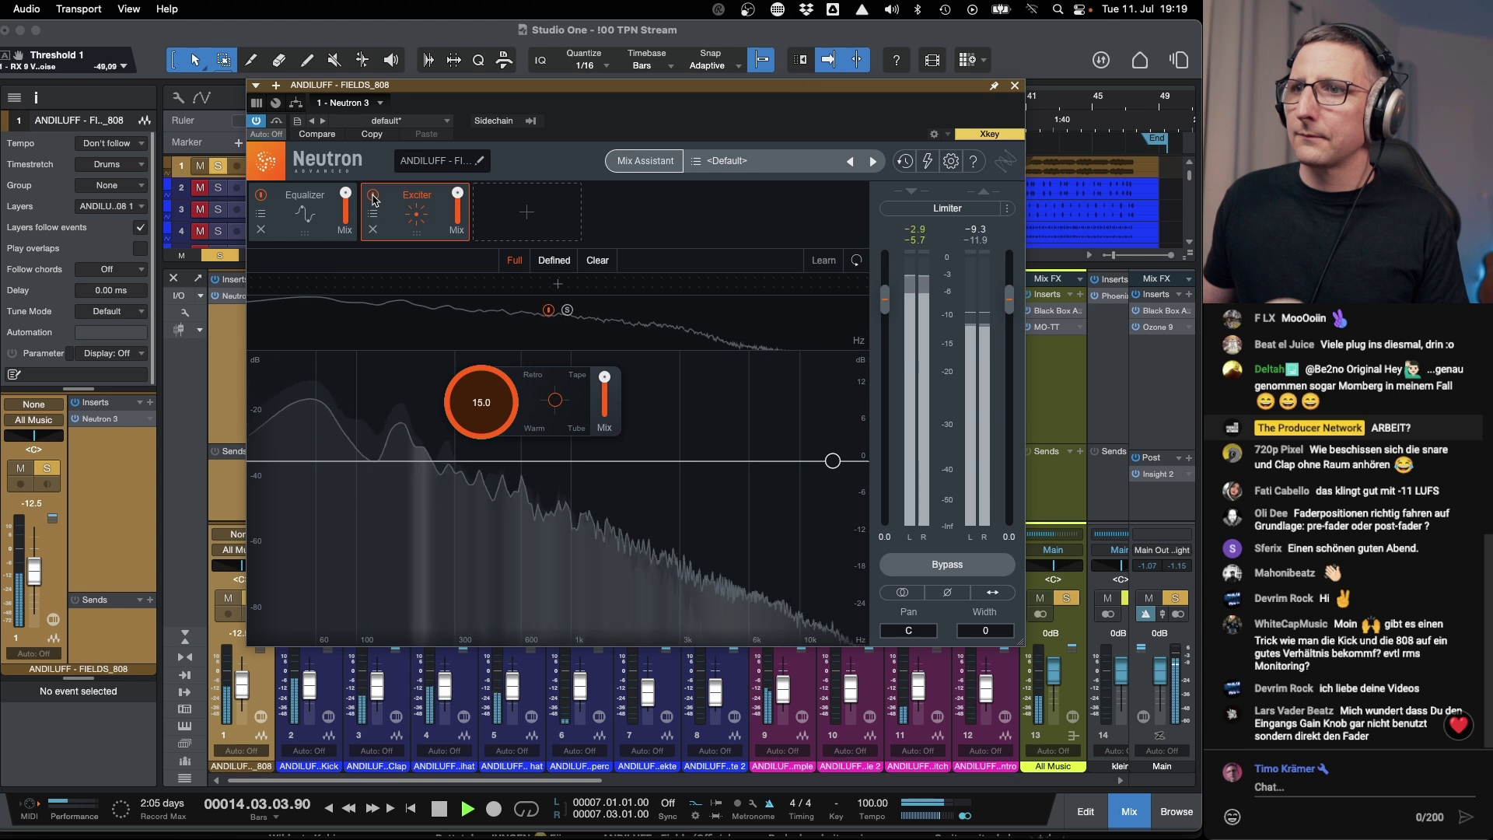
key("space")
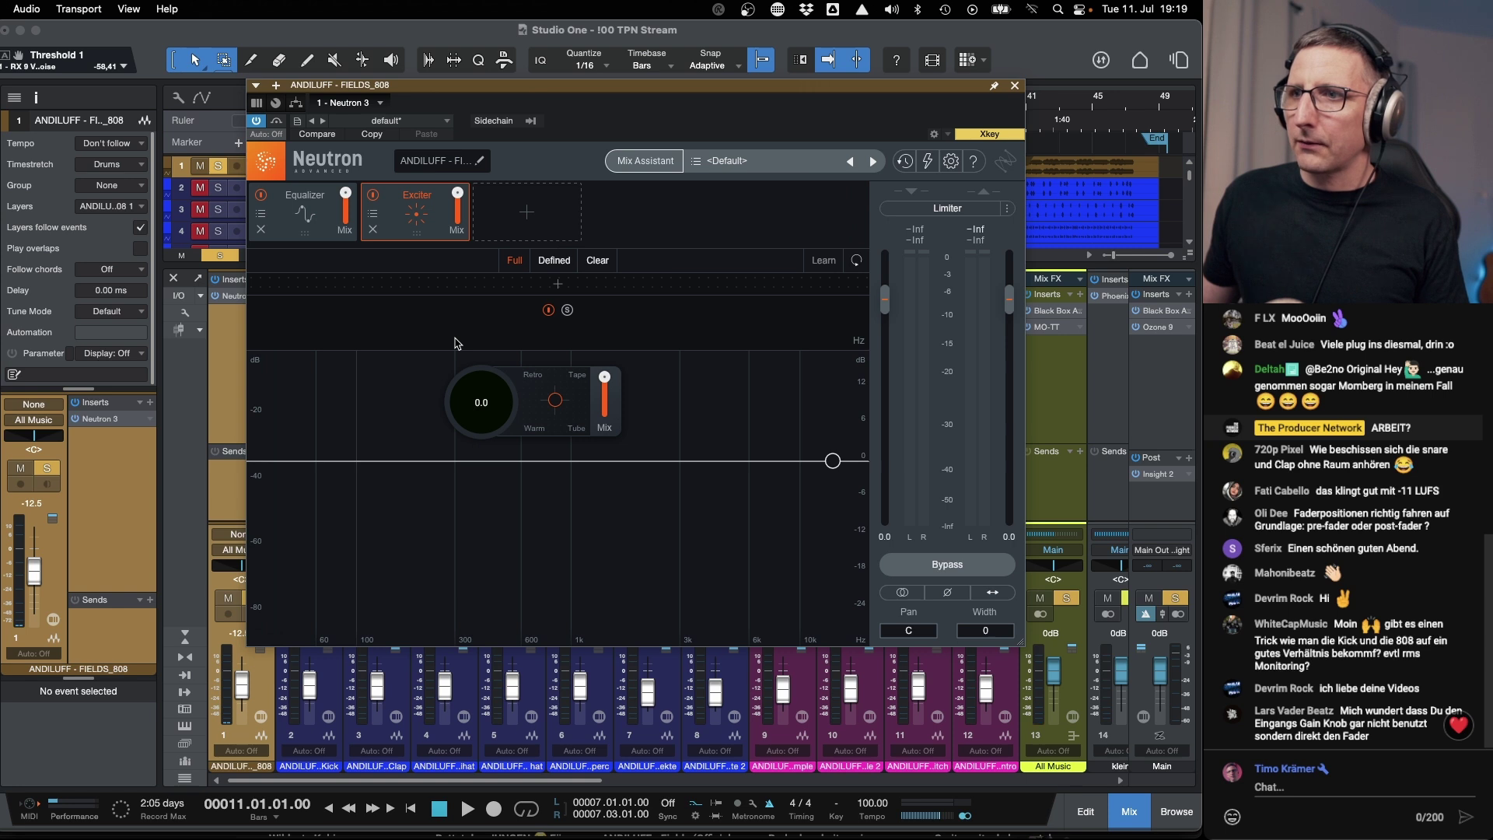
left_click(484, 400)
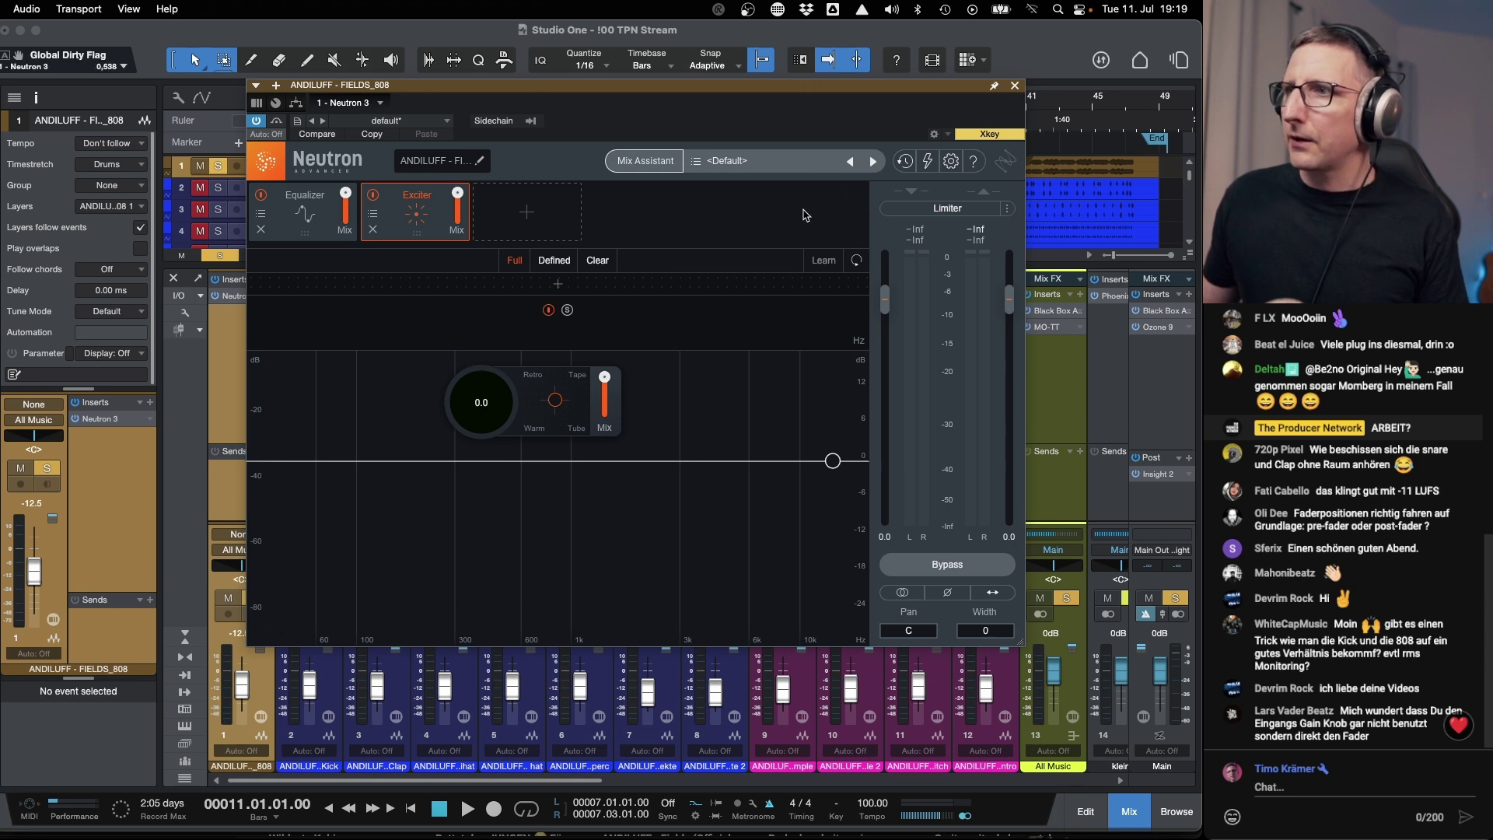
Restore the Exciter's drive of 9.8 from Neutron's history and close the plug-in window.
left_click(905, 162)
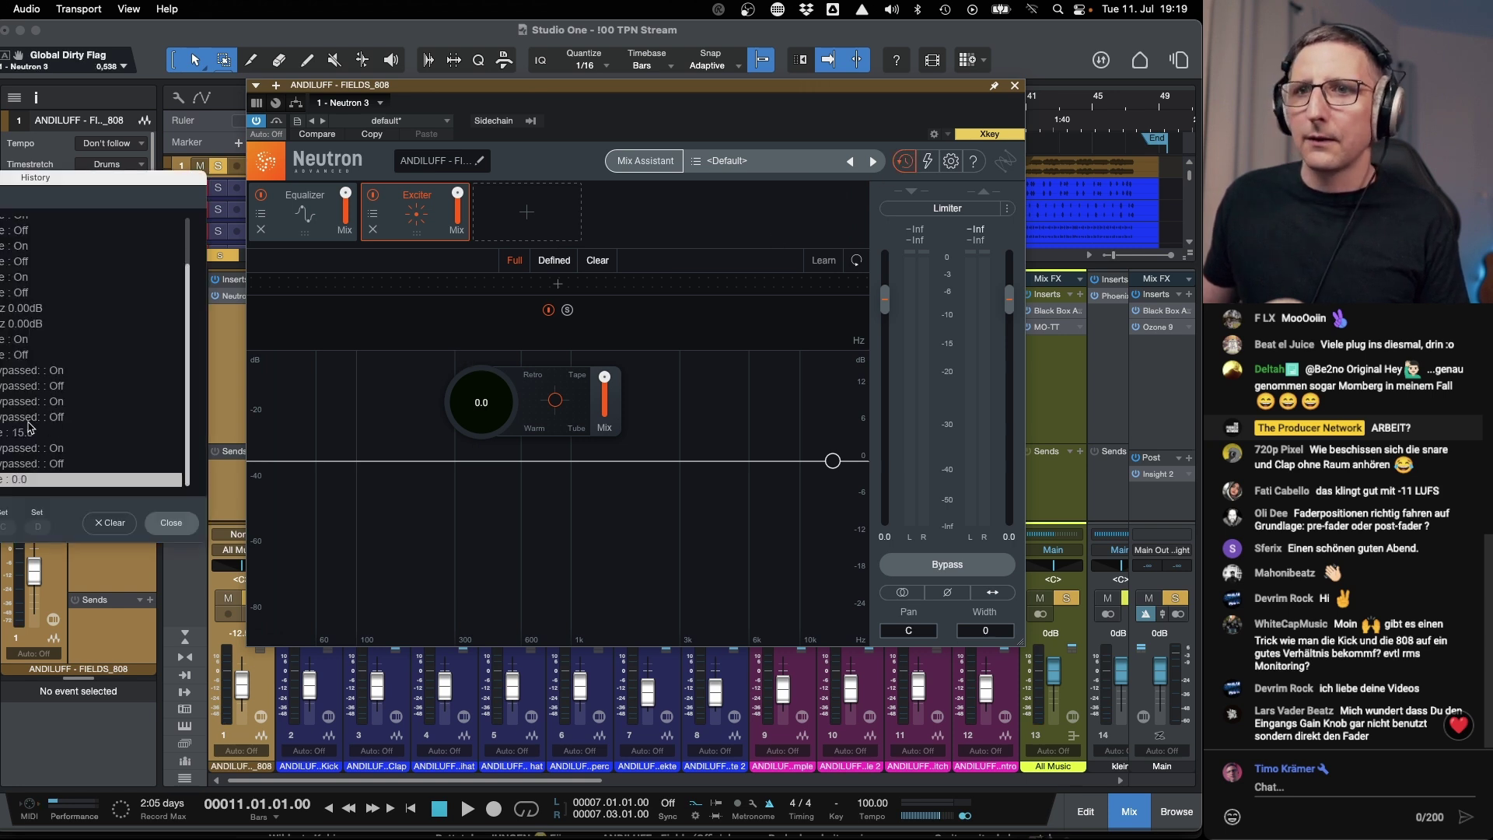
left_click(15, 424)
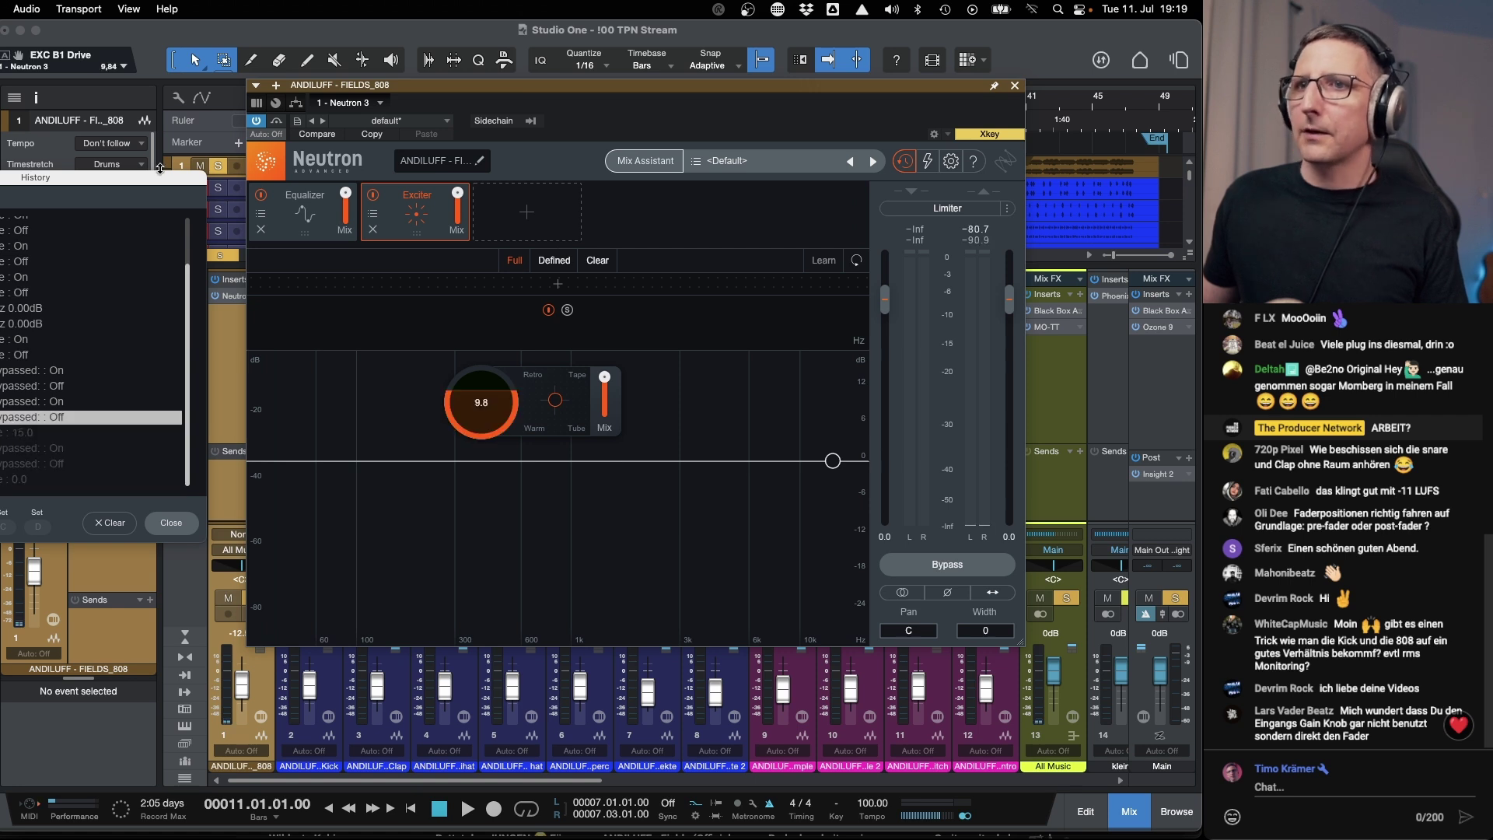
left_click(1014, 86)
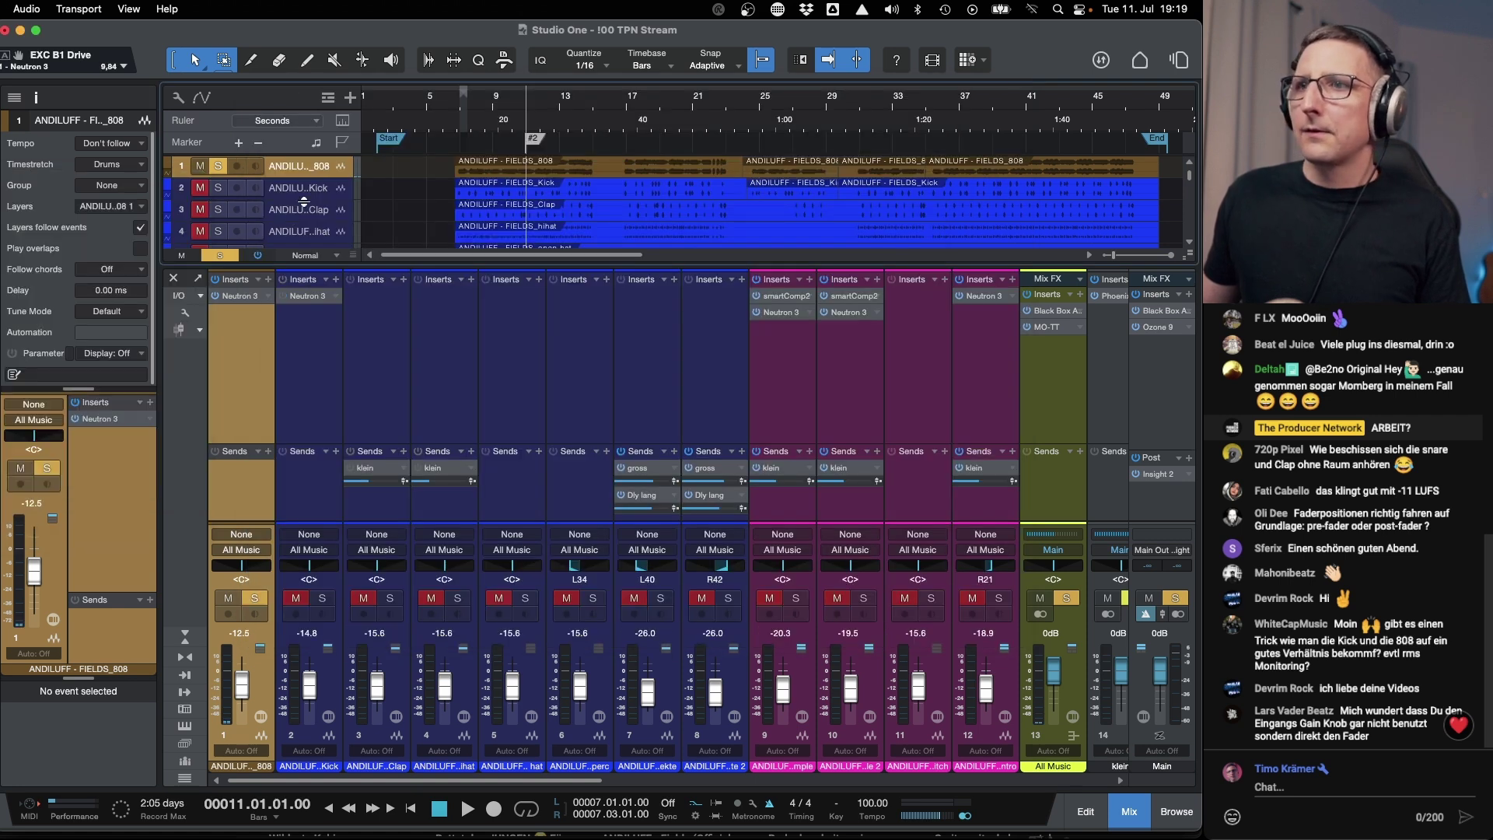
Move the playhead back to bar 8 and open Neutron 3 on the 808 channel.
key("KP_Subtract")
key("KP_Subtract")
key("KP_Subtract")
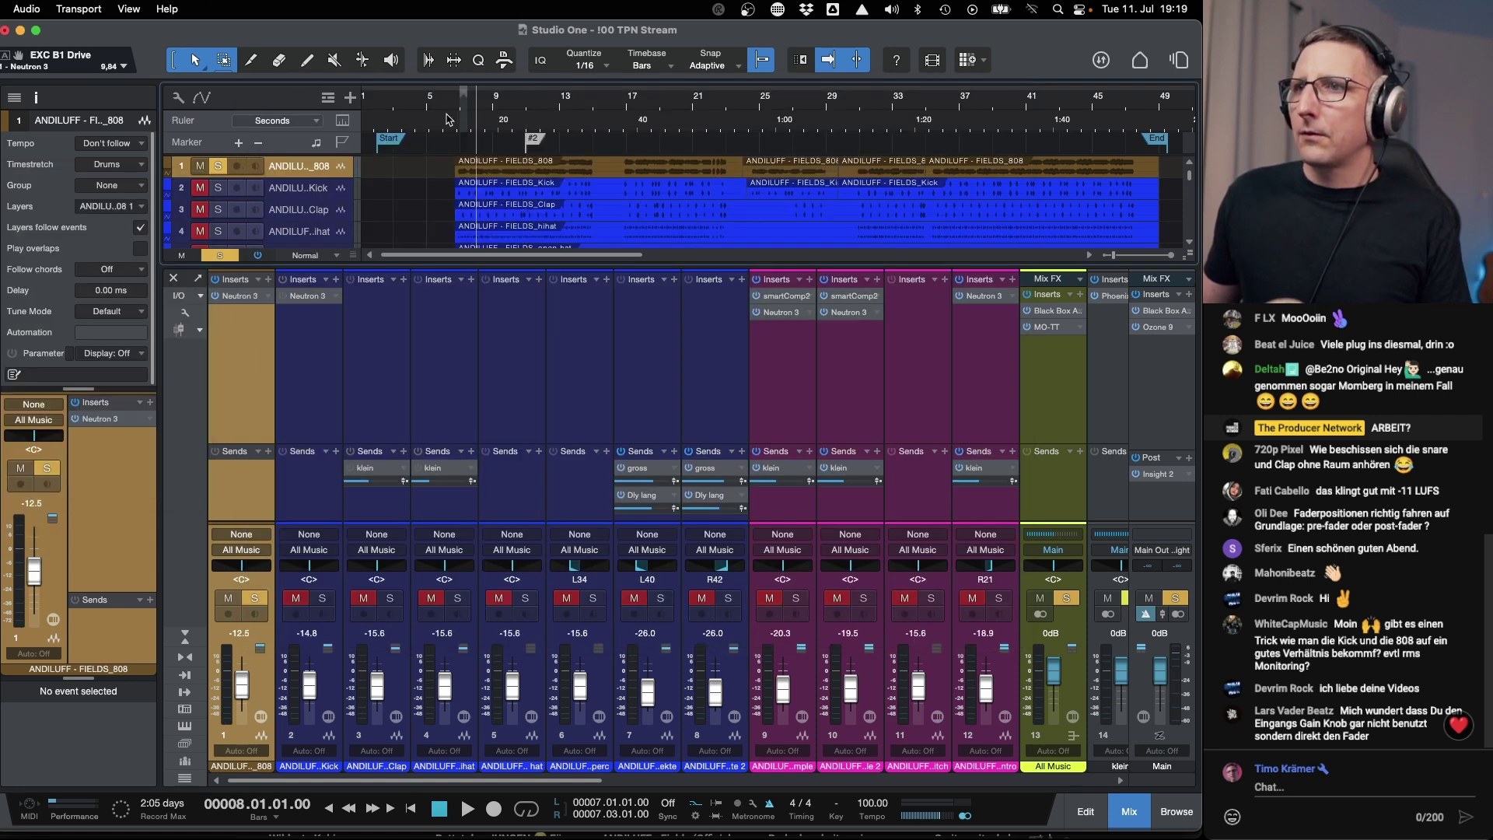
left_click(101, 419)
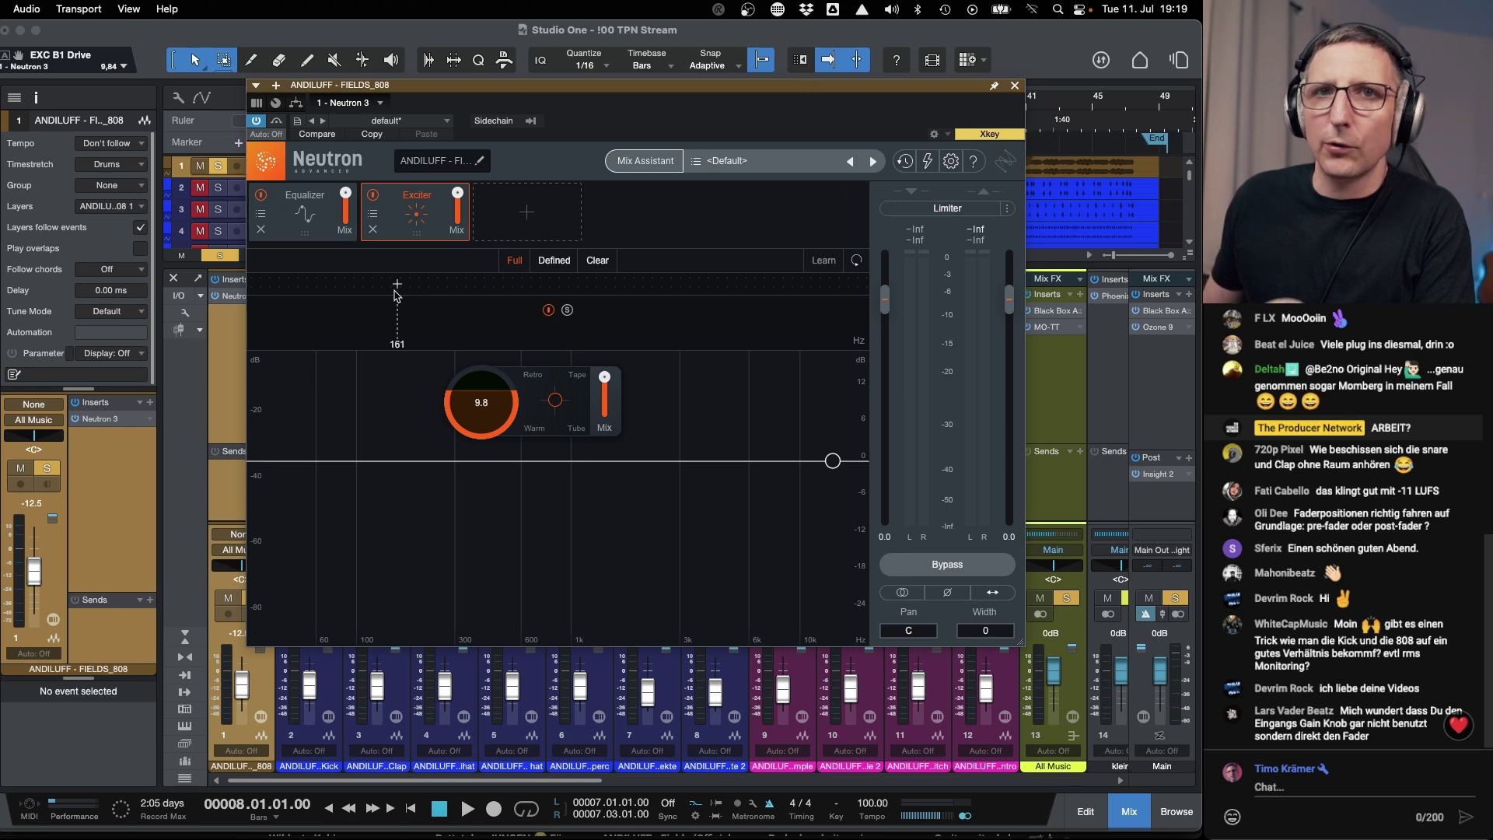
Split the Exciter into two bands and raise the upper band's drive to 12.1 during playback from bar 8.
left_click(433, 286)
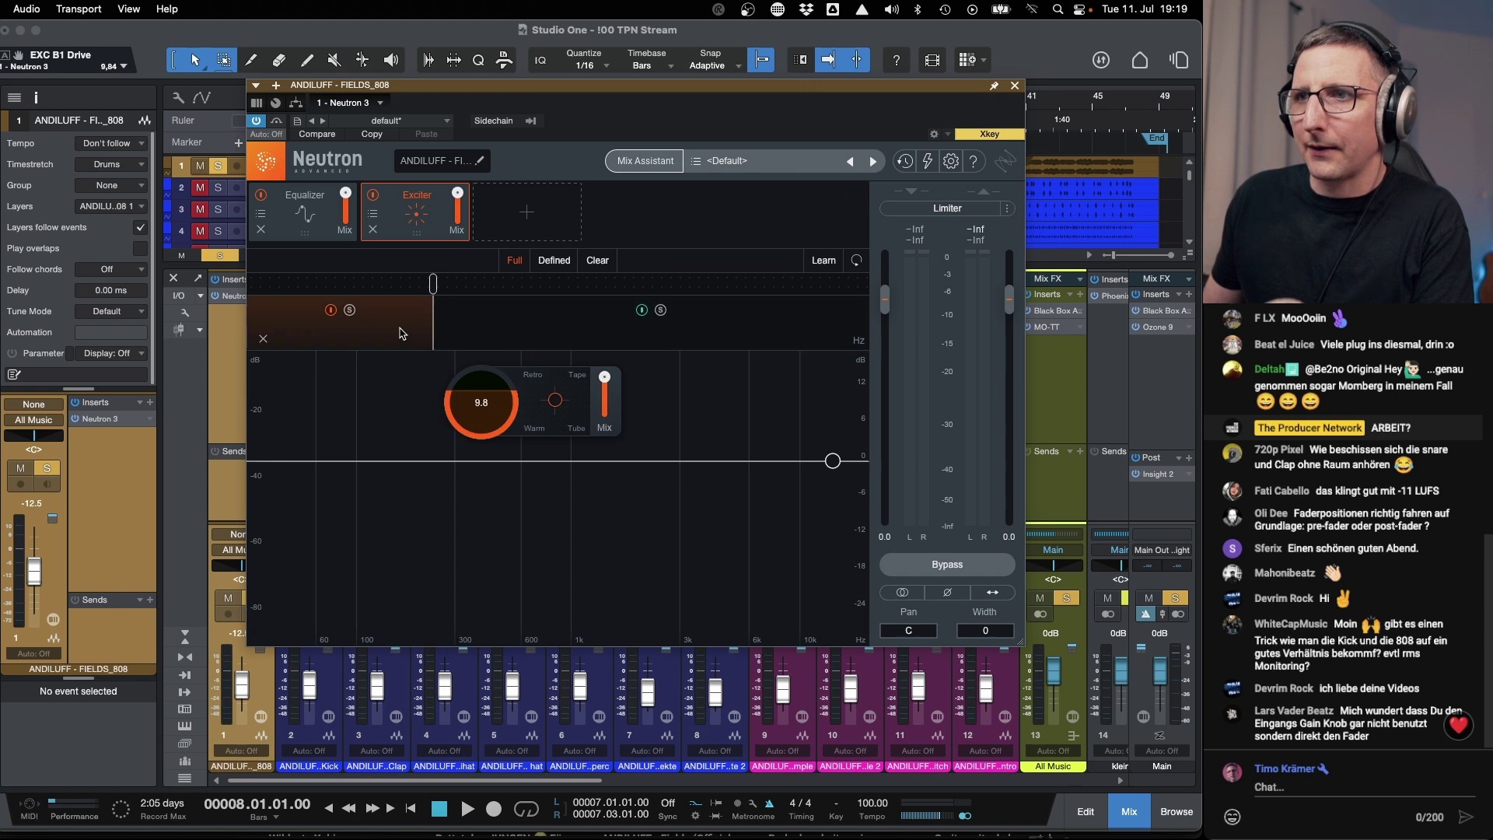
left_click_drag(433, 285, 418, 285)
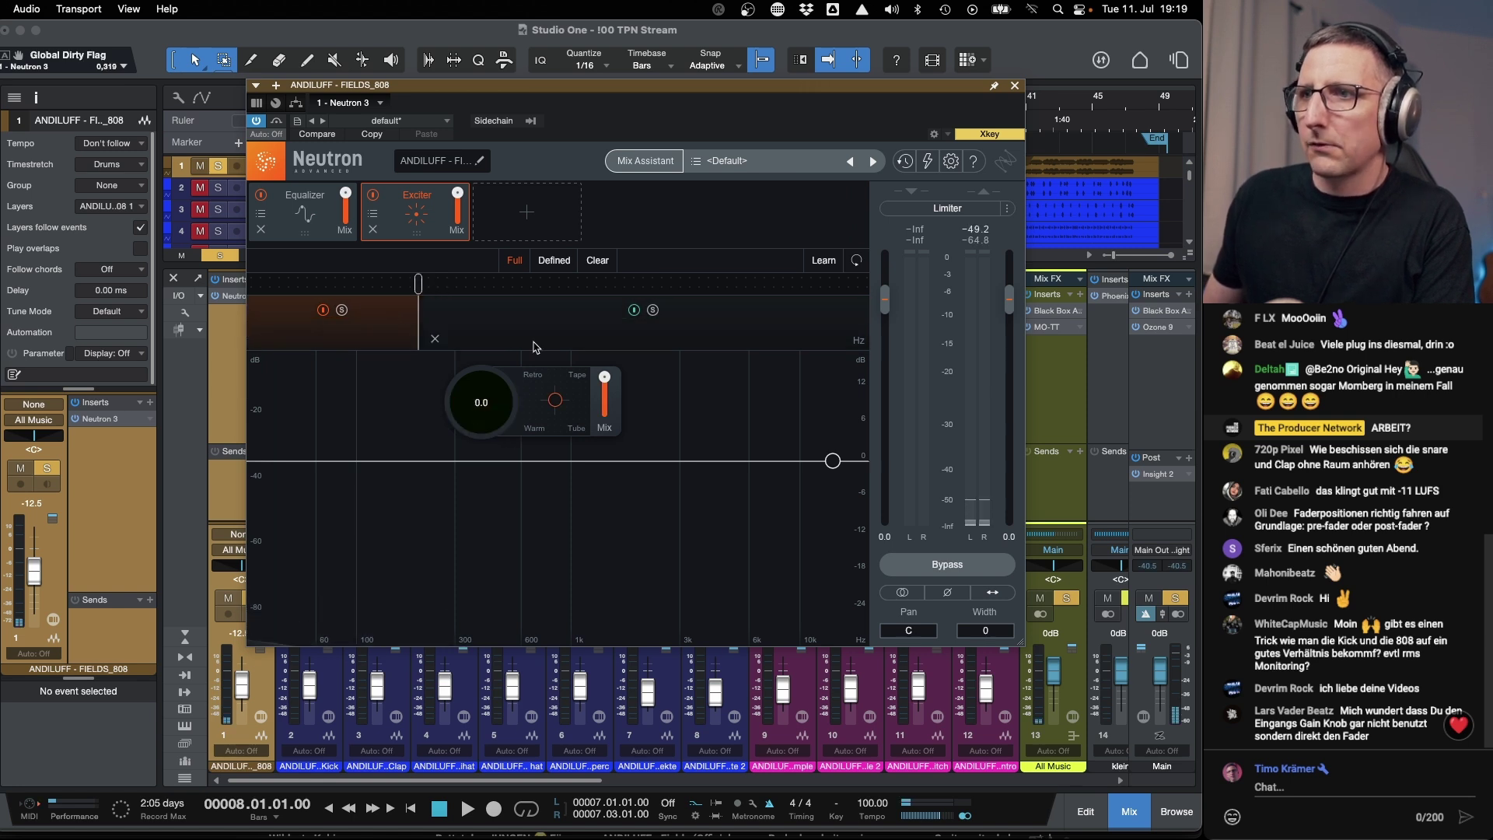
left_click(498, 329)
scroll(482, 402, "up", 3)
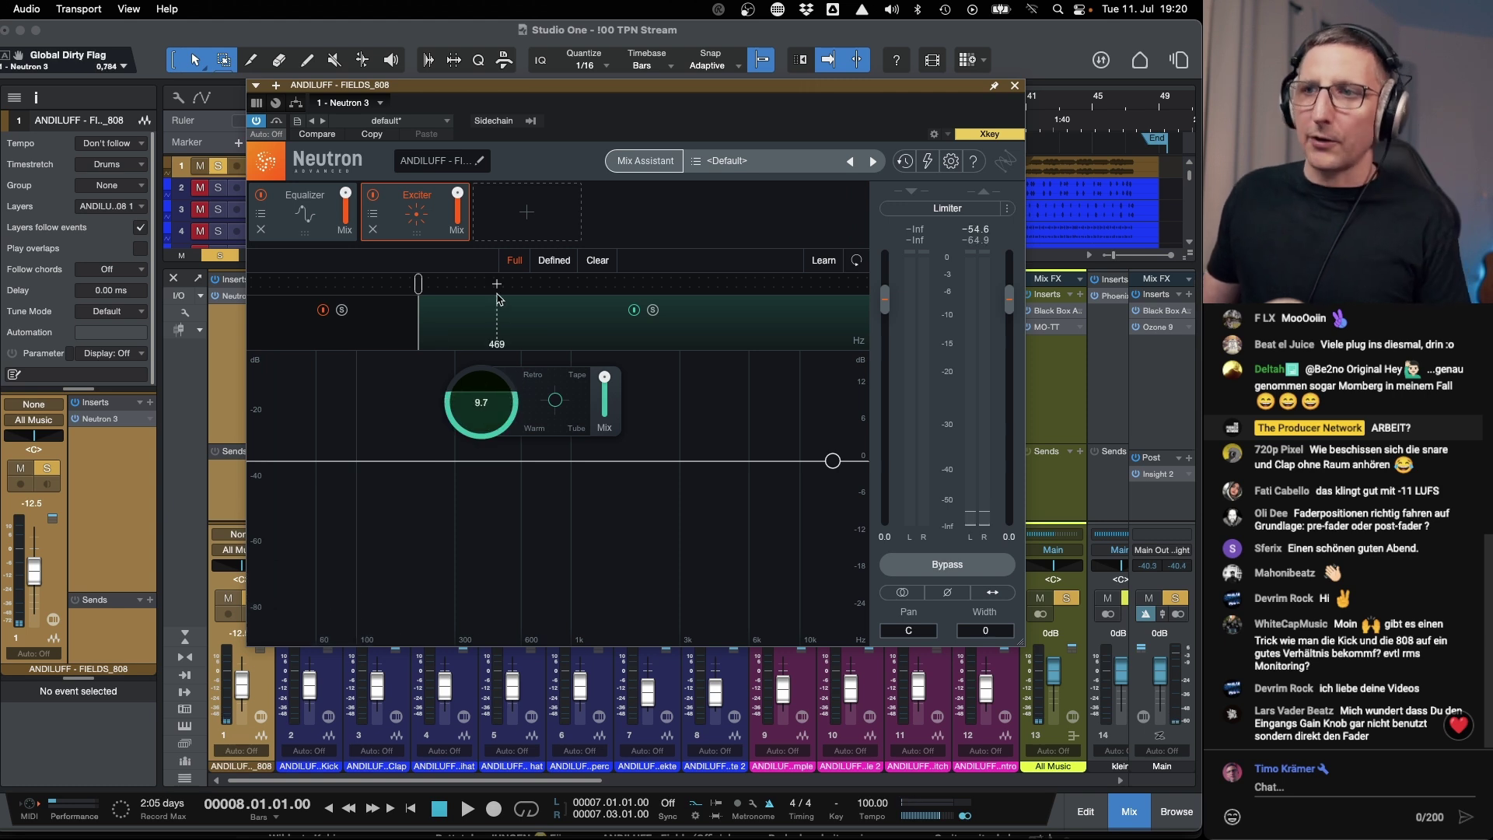
key("space")
scroll(489, 410, "up", 4)
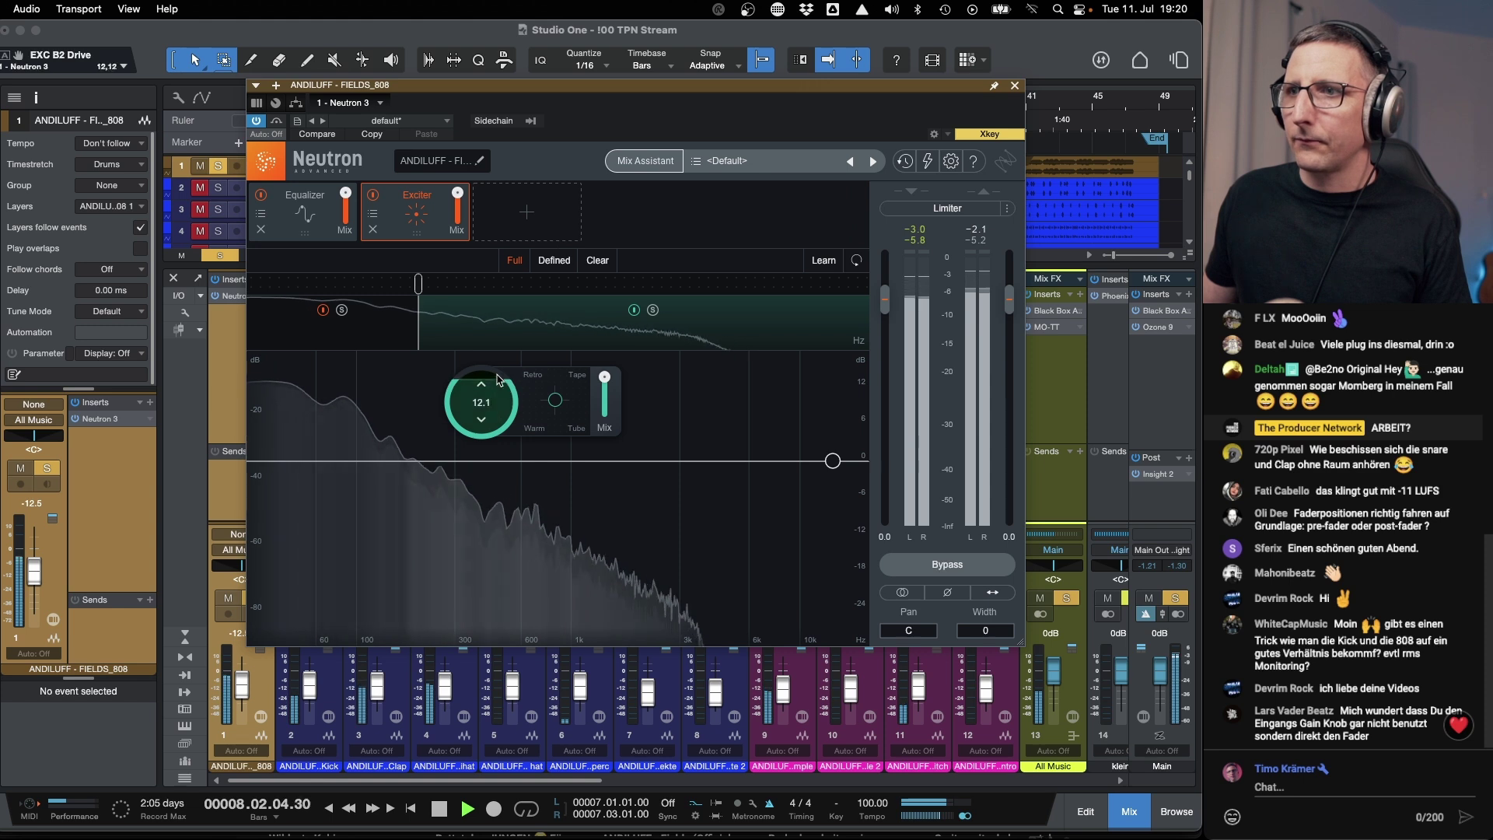
Lower the Exciter's crossover frequency and try the upper band's drive at 15.0, 0.0, 14.7 and 12.8 during playback.
left_click_drag(418, 284, 382, 283)
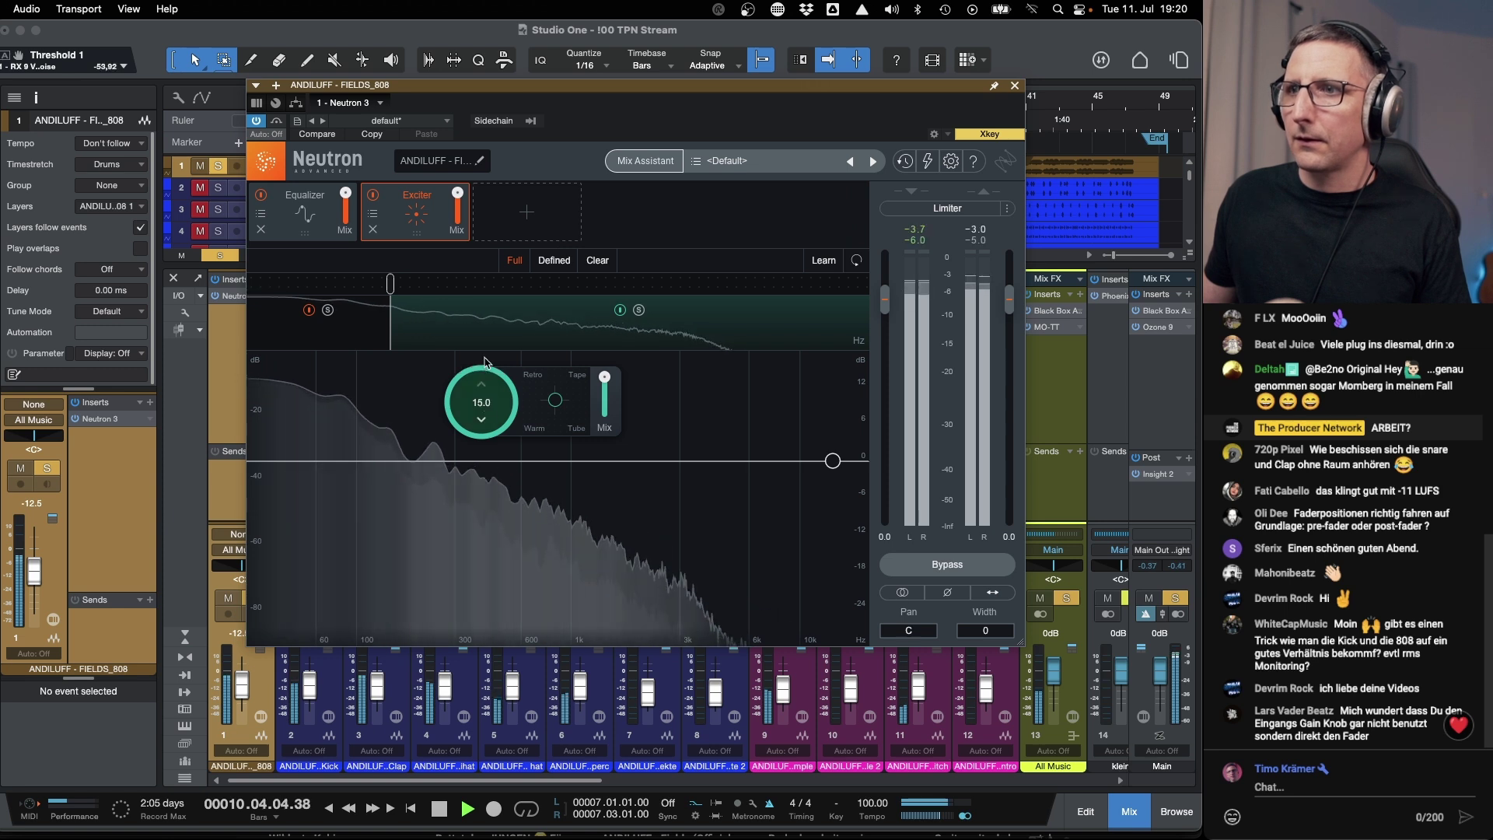
scroll(488, 402, "up", 2)
left_click(487, 402, "alt")
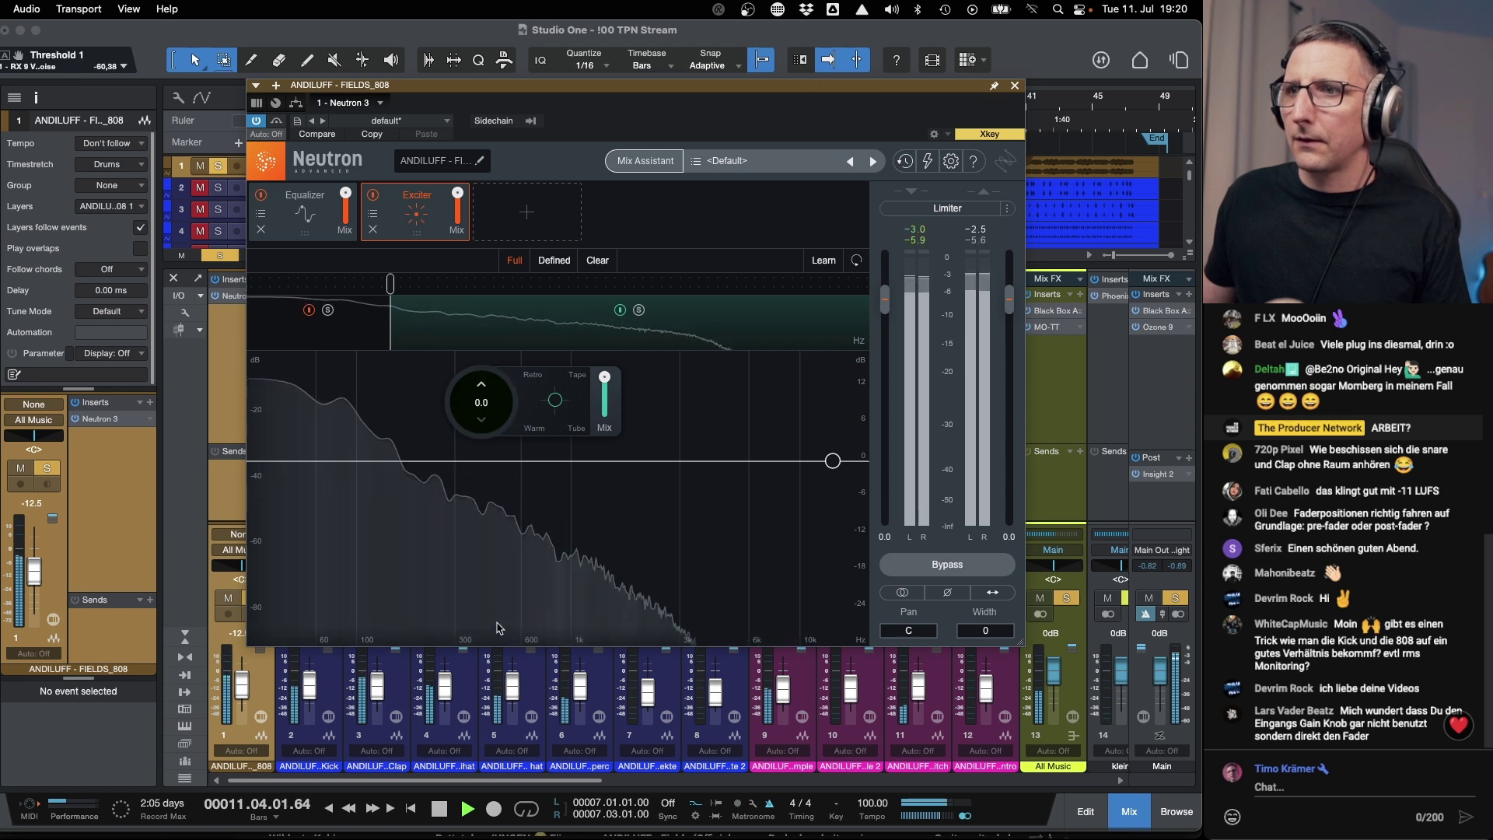
scroll(509, 393, "up", 10)
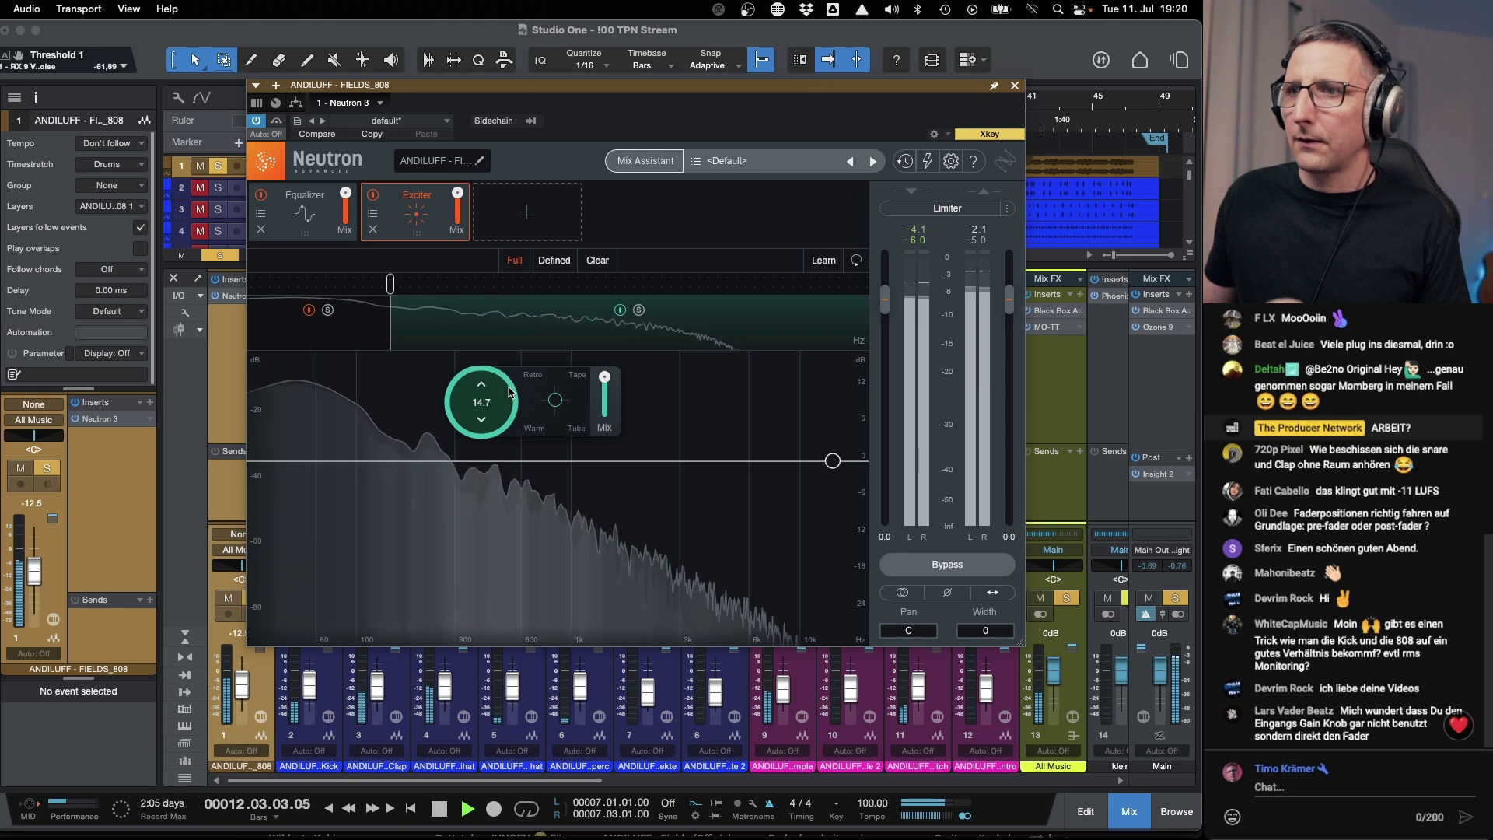
scroll(510, 394, "down", 1)
scroll(509, 412, "down", 1)
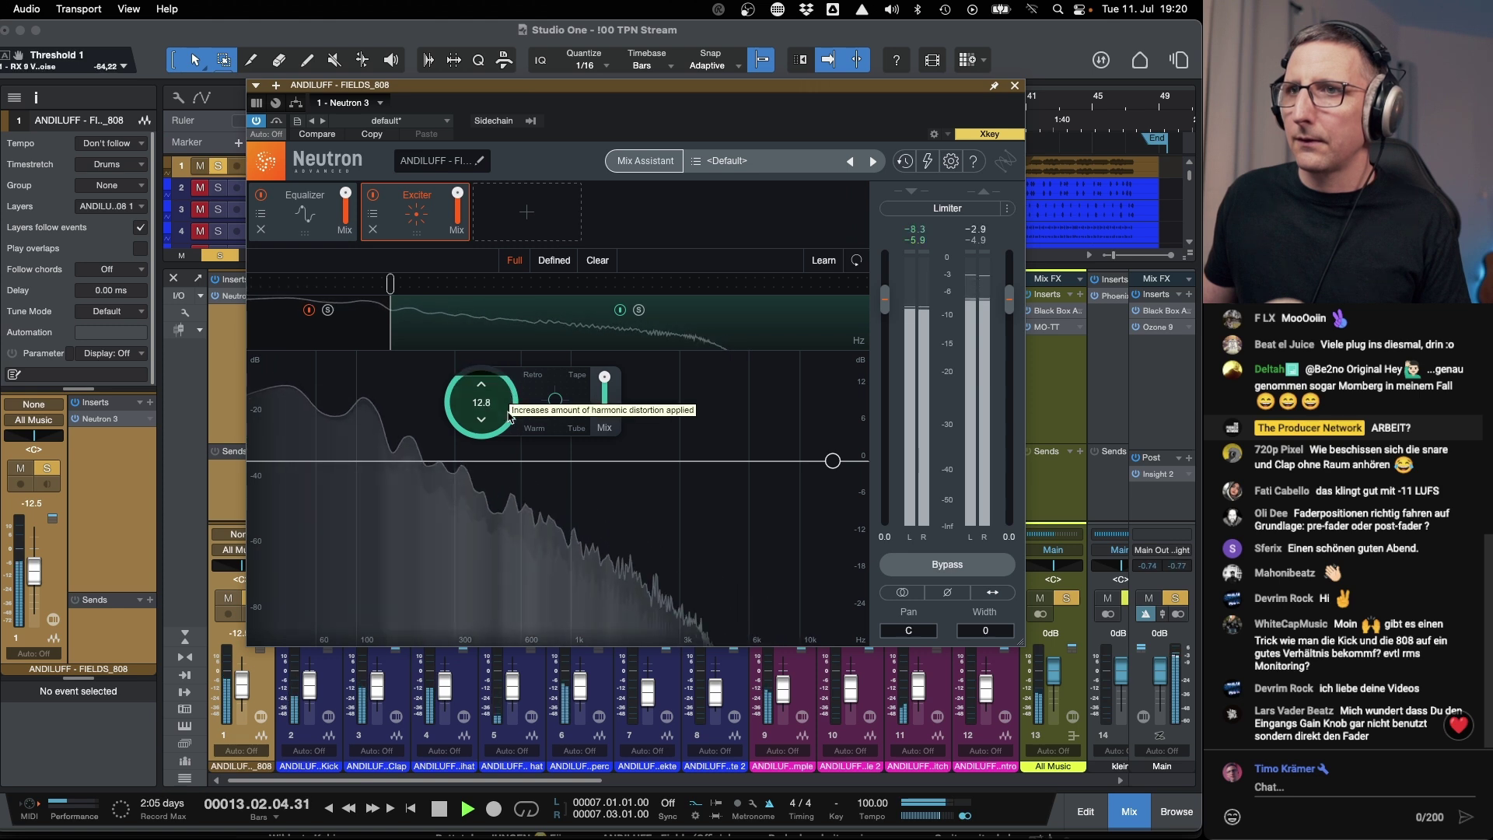
Solo the Kick, Clap and hi-hat tracks together with the 808.
left_click(219, 187)
left_click(219, 209)
left_click(220, 231)
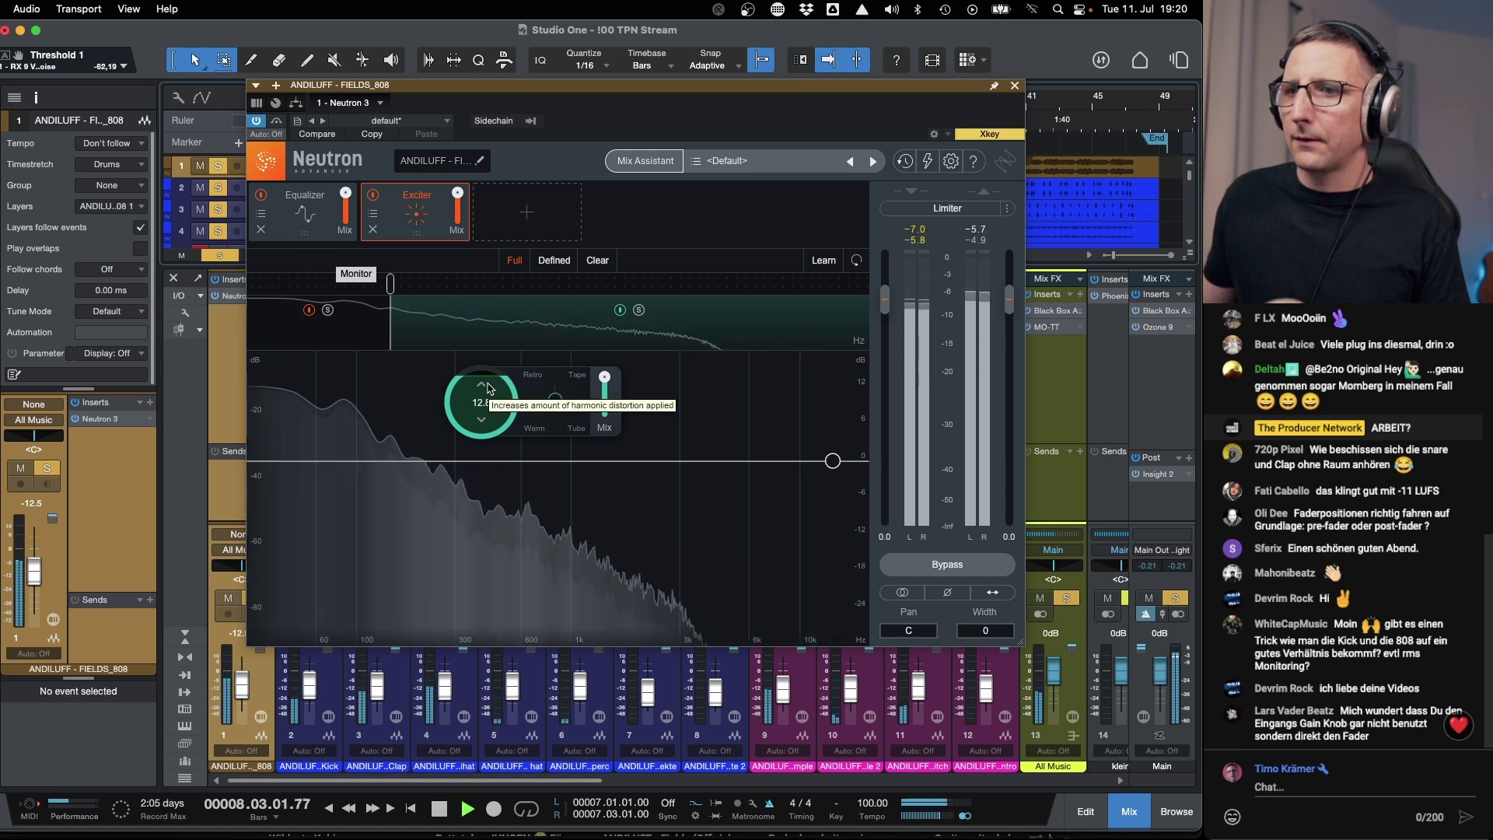
Set the upper Exciter band's drive to 7.6, compare the Exciter bypassed and active, and stop playback.
left_click_drag(488, 388, 493, 442)
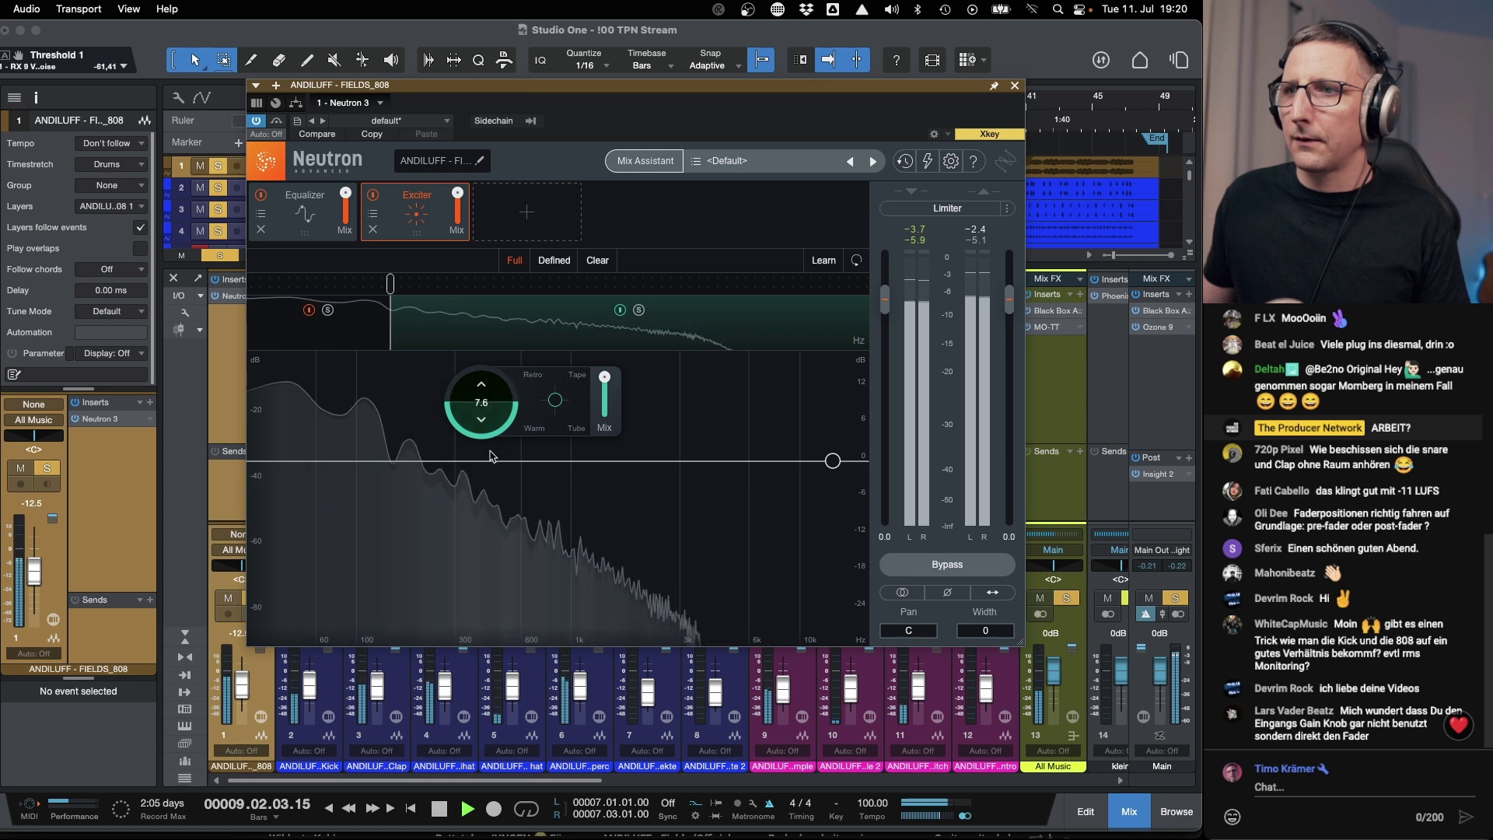
left_click(372, 195)
left_click(372, 194)
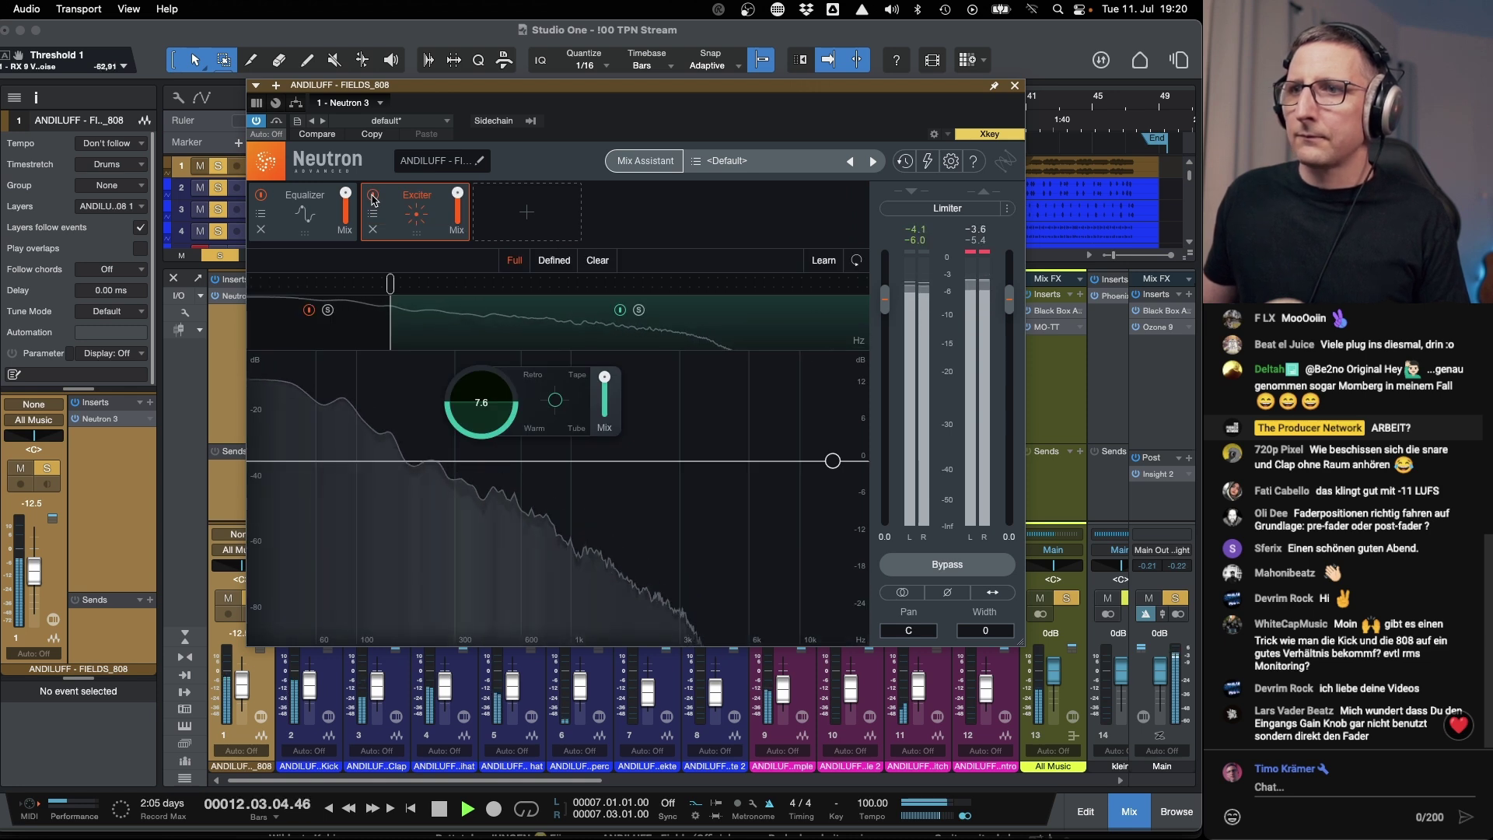
key("space")
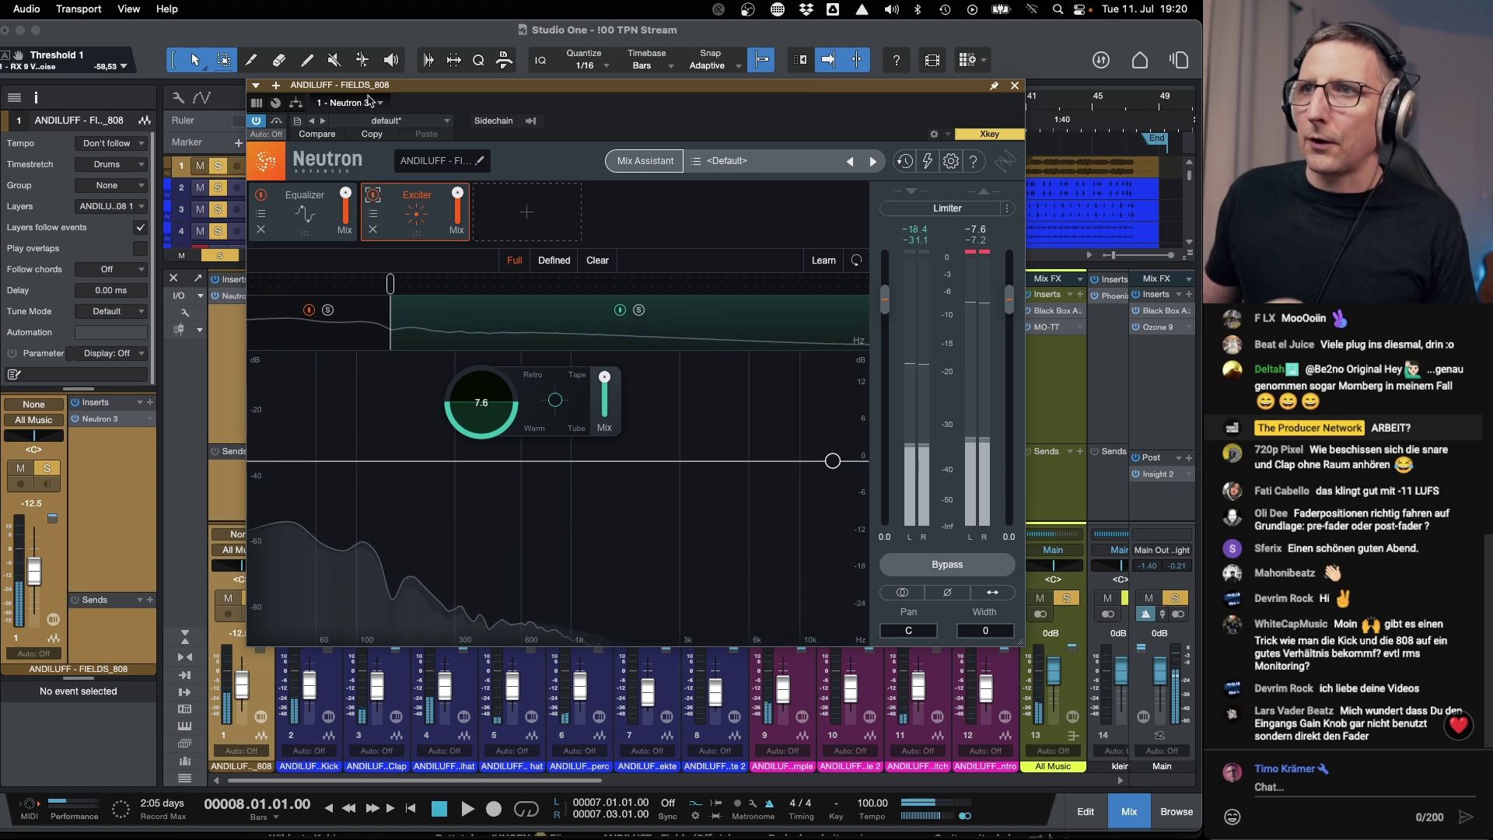
Restore the single-band Exciter with a drive of 9.8 from Neutron's history and return to the Equalizer.
left_click(304, 208)
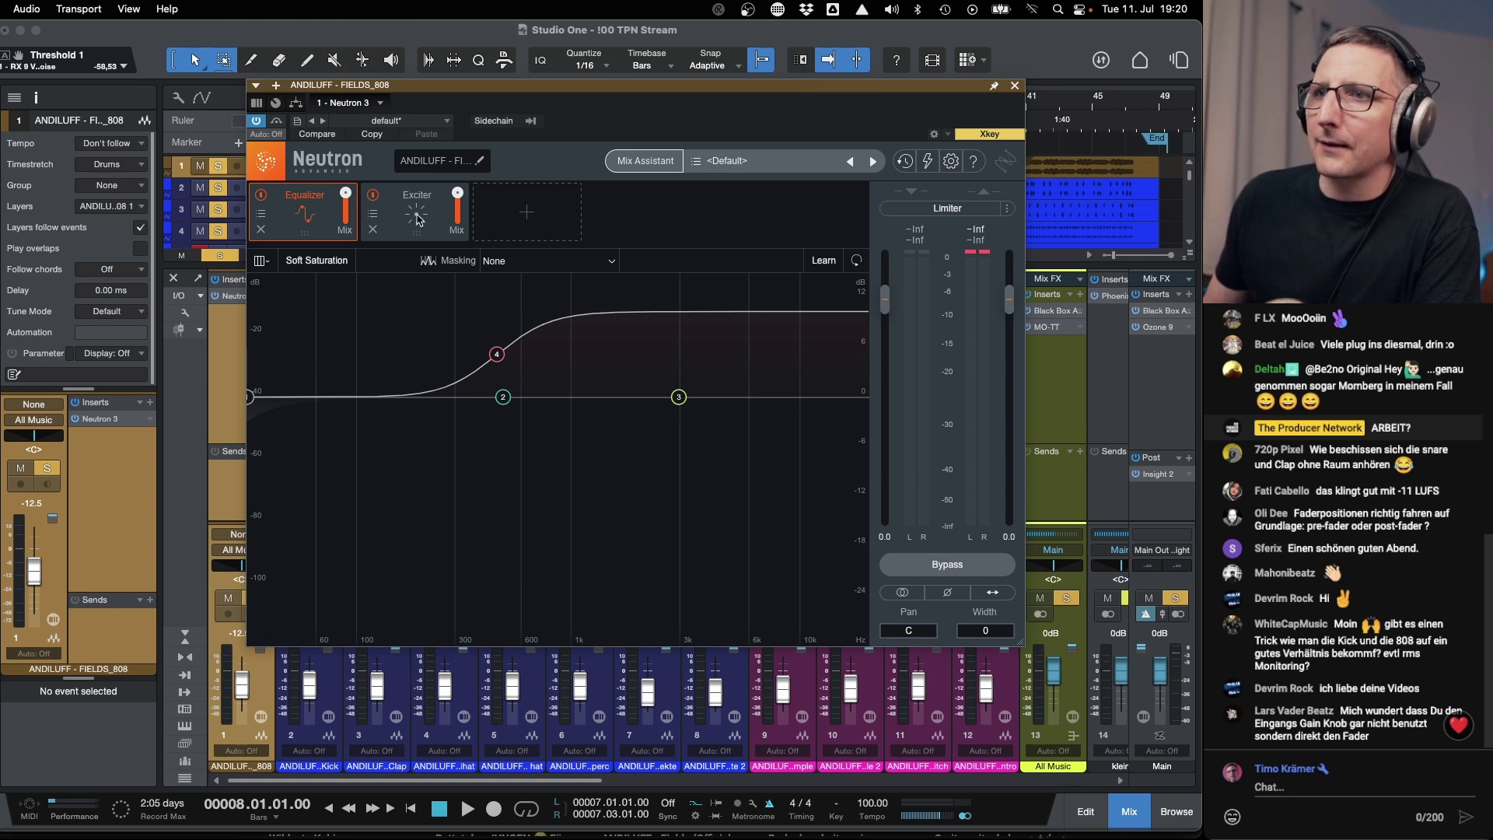
left_click(418, 221)
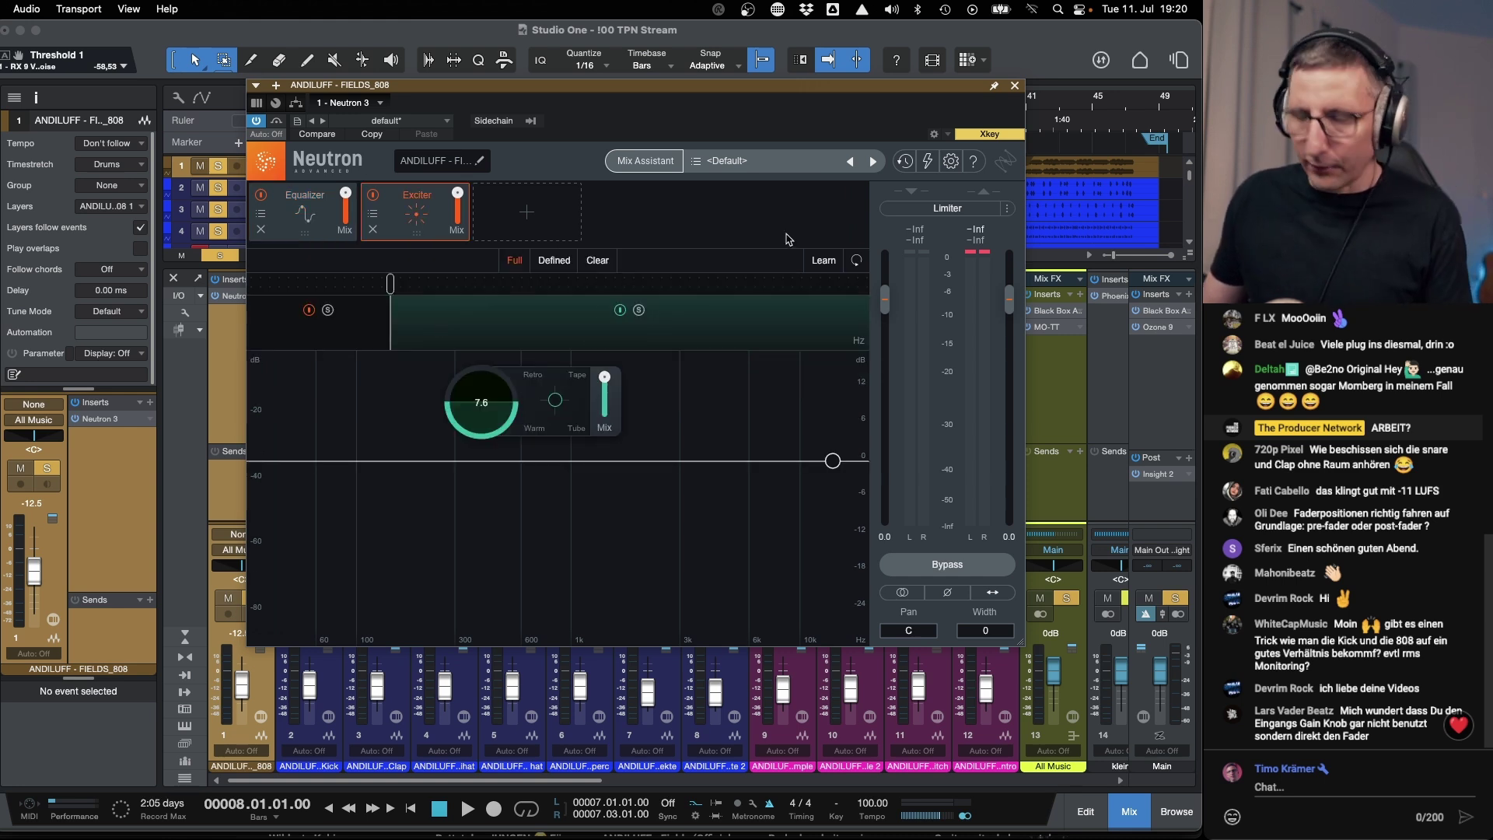
left_click(905, 161)
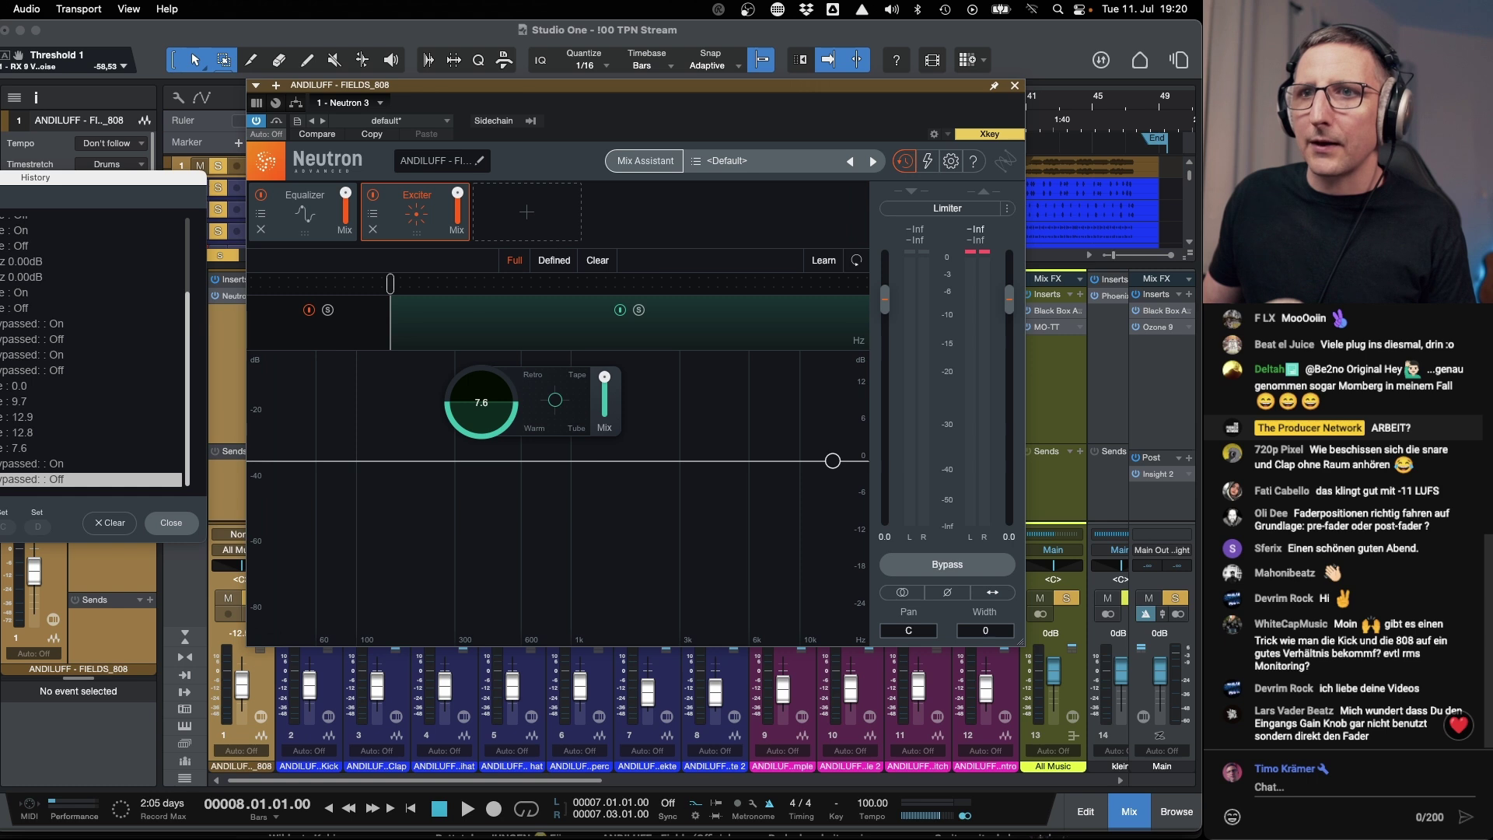
left_click(4, 384)
left_click(10, 309)
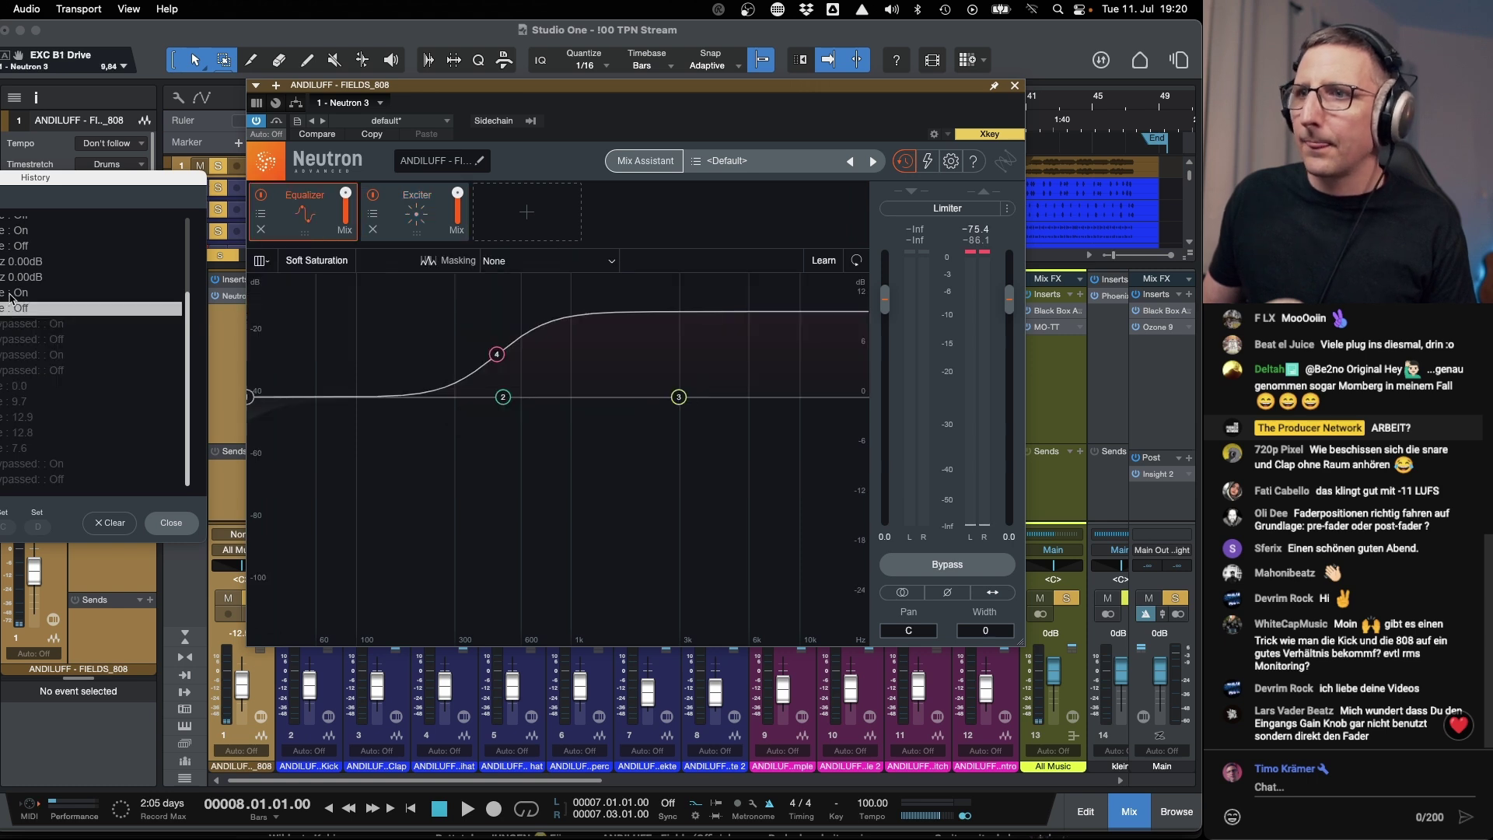
left_click(429, 214)
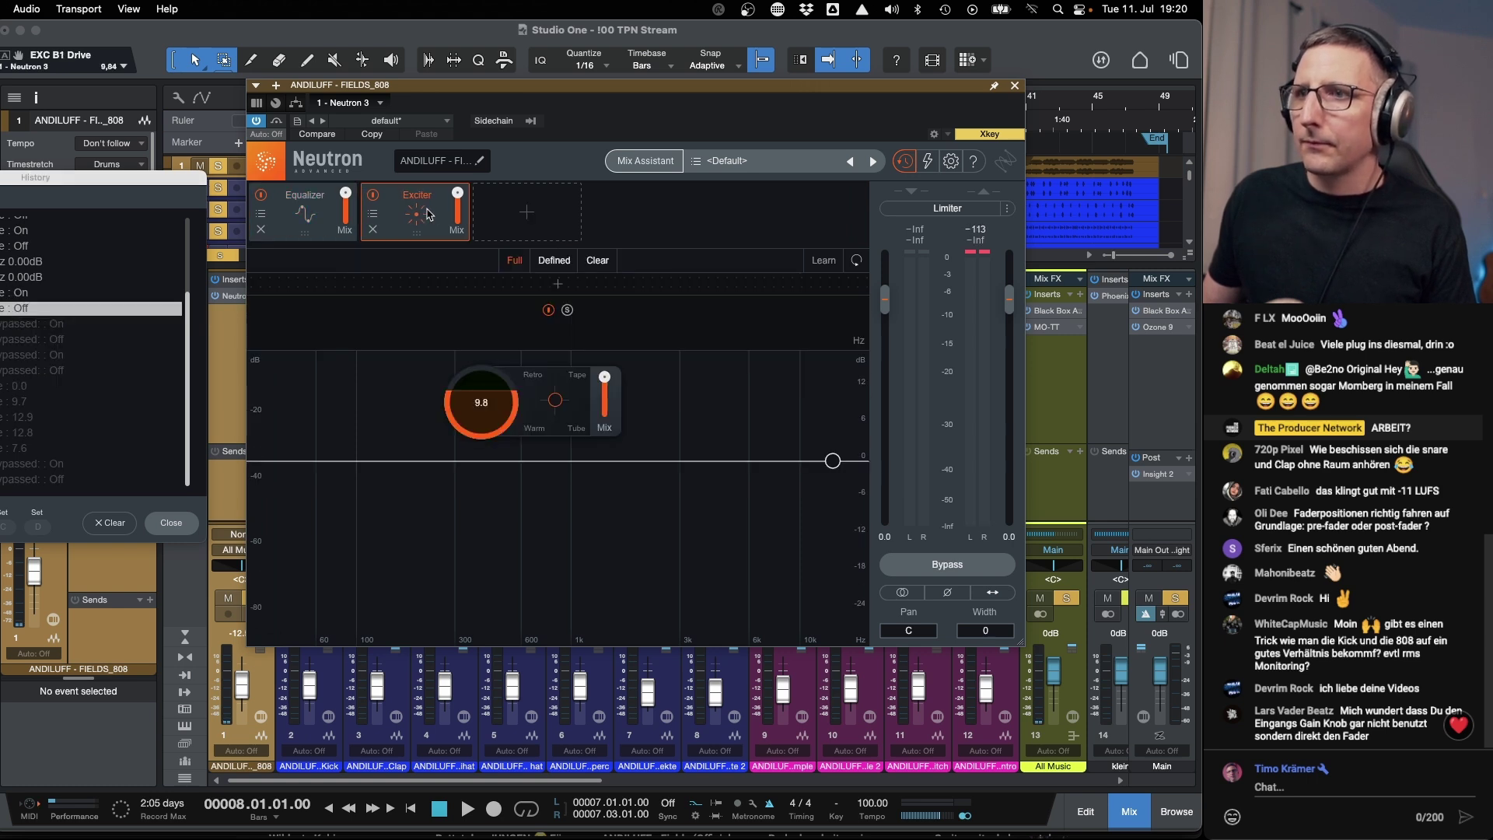
left_click(298, 212)
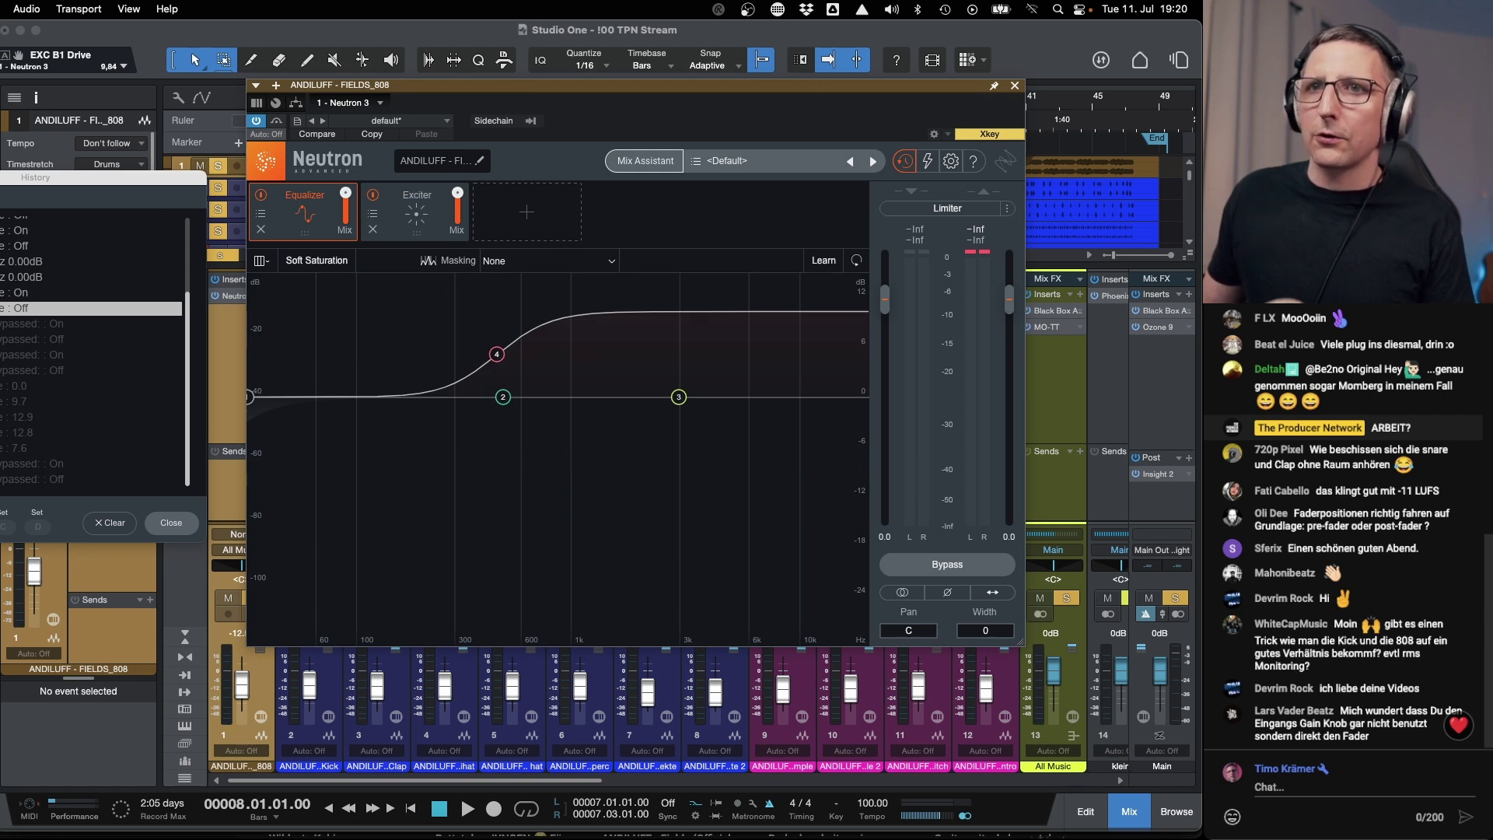
left_click(302, 229)
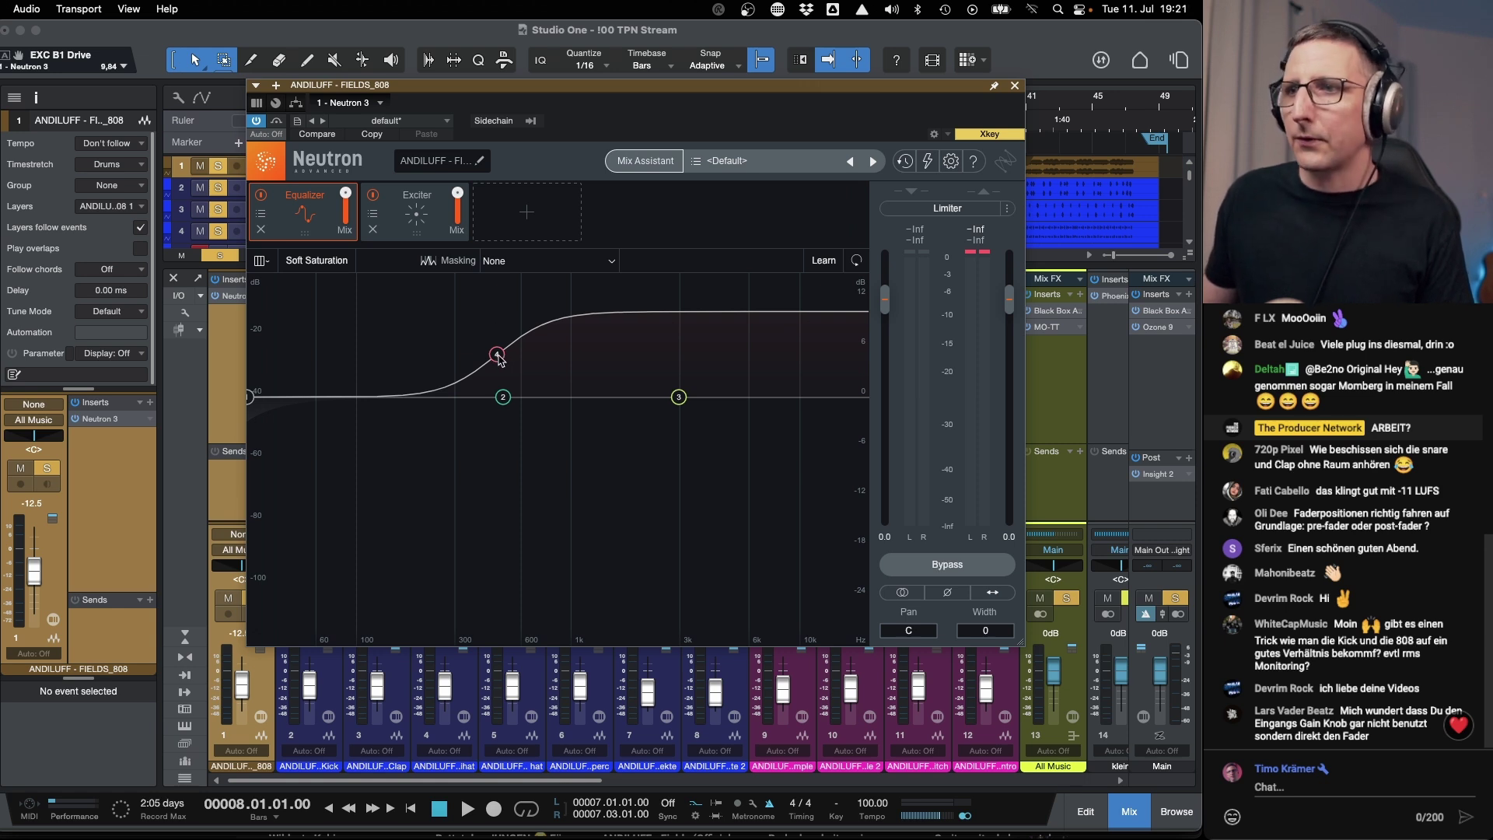
Set the 808 Equalizer's high shelf to 498 Hz and 5.0 dB during playback from bar 8 and close the plug-in window.
key("space")
mouse_move(498, 359)
left_mouse_down()
mouse_move(493, 431)
mouse_move(496, 326)
mouse_move(508, 510)
mouse_move(501, 296)
mouse_move(496, 360)
left_mouse_up()
key("space")
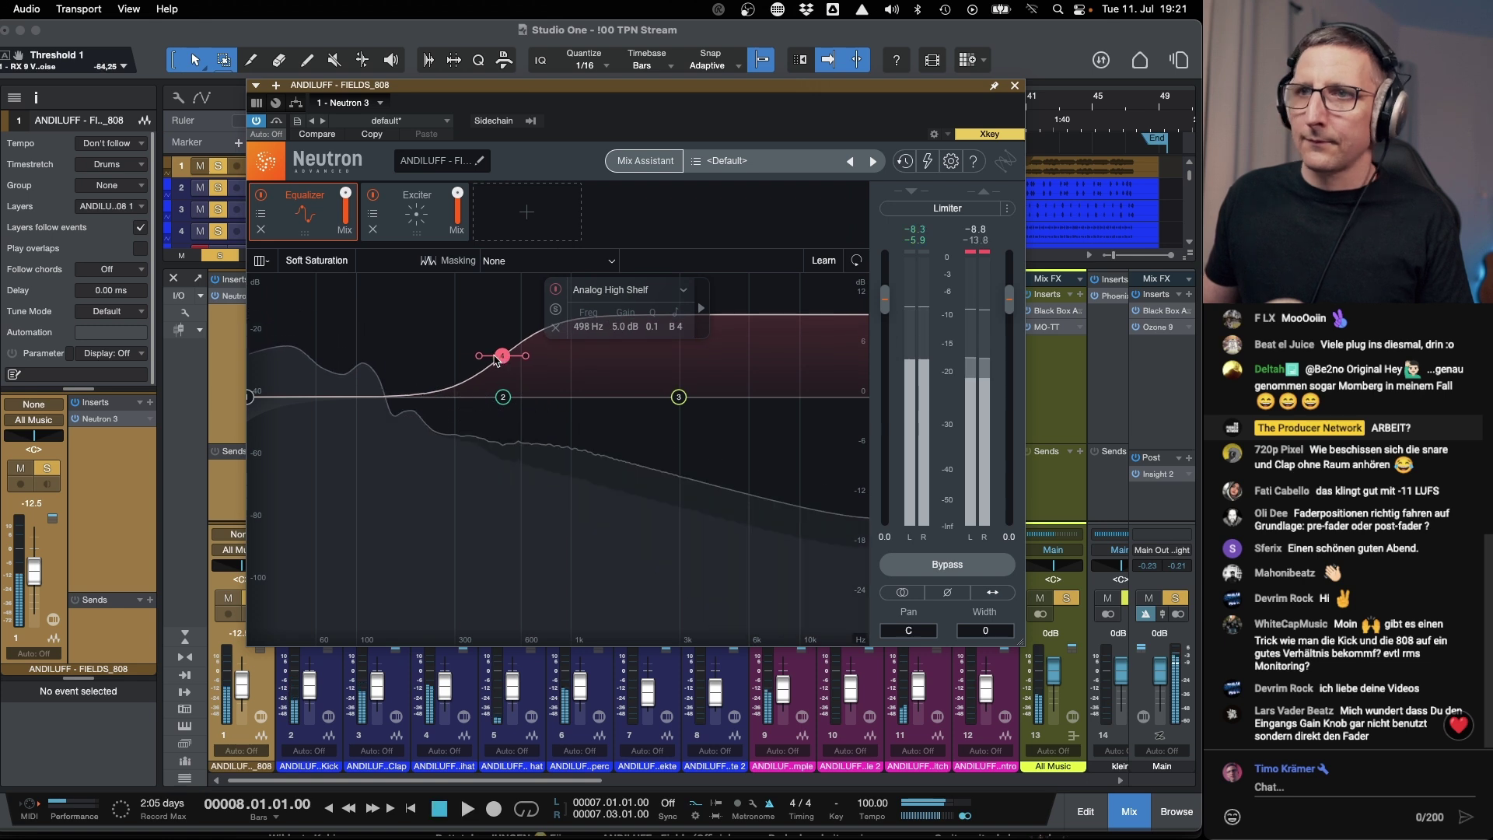
left_click(430, 237)
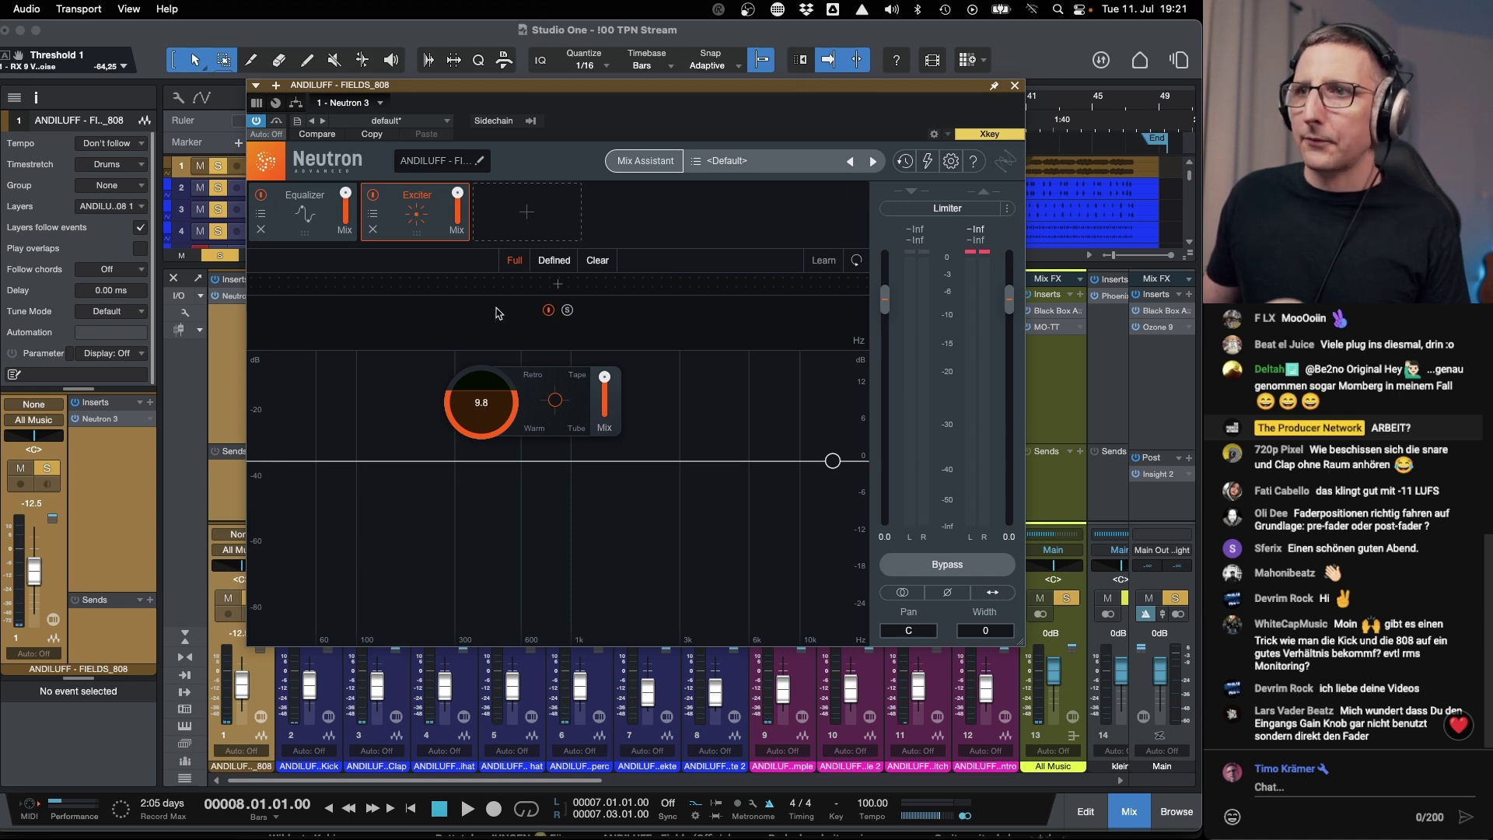
left_click(318, 217)
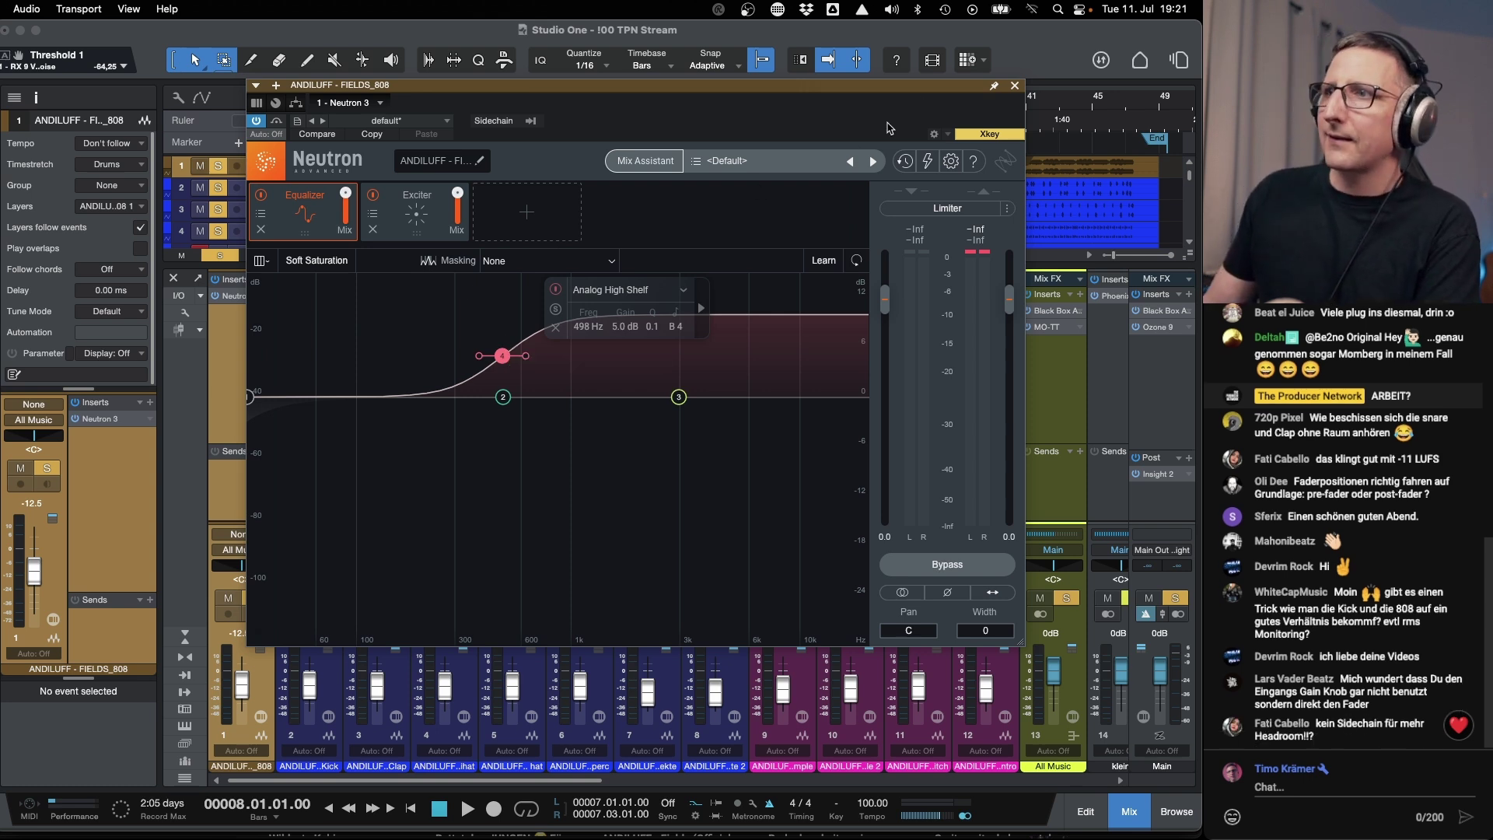
left_click(1015, 87)
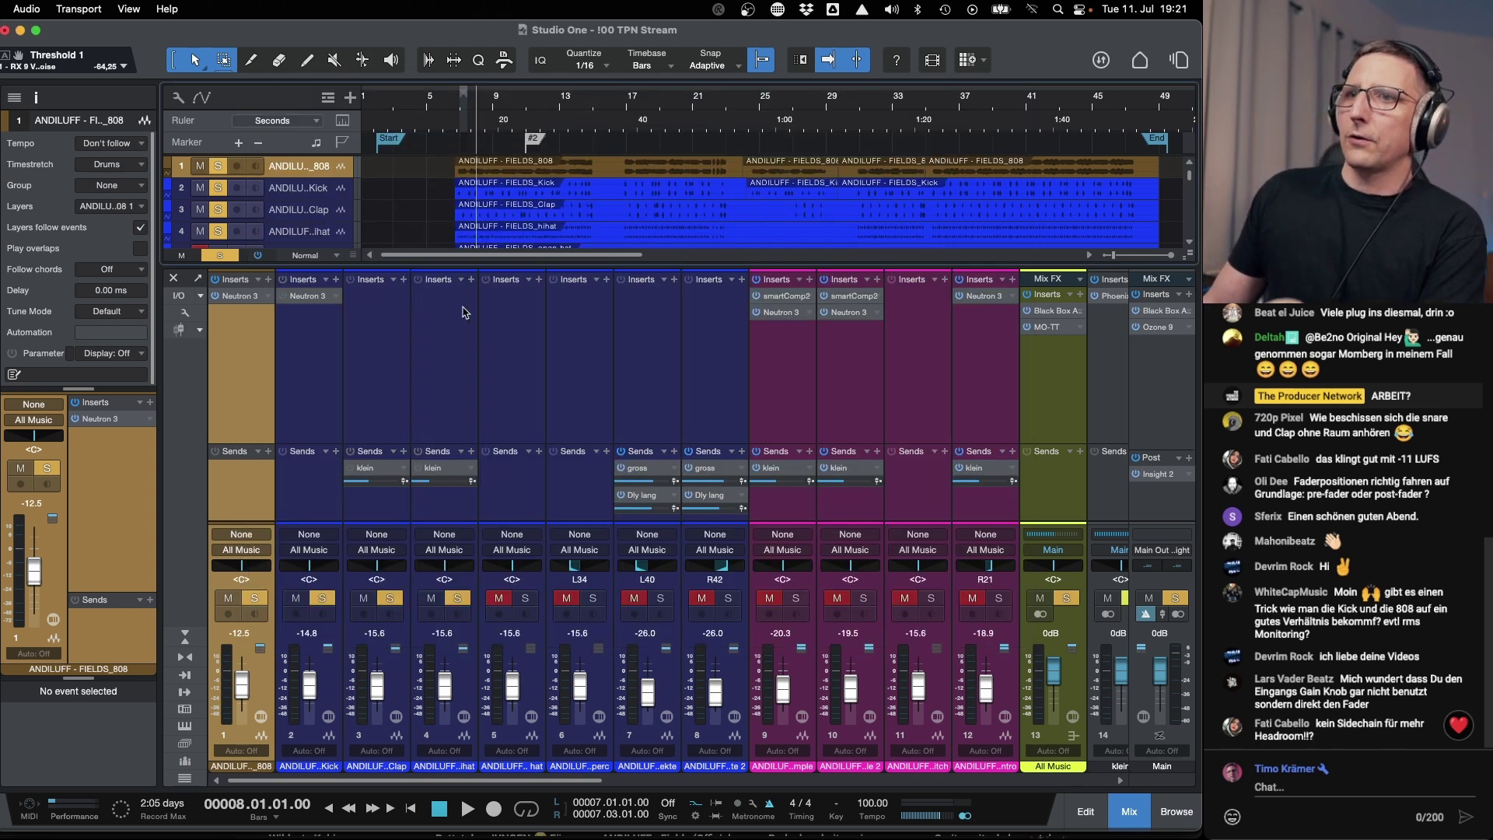
Turn off solo on the hi-hat and Clap channels and look over the vocal channels' inserts in the mixer.
left_click(370, 611)
left_click(457, 598)
left_click(391, 599)
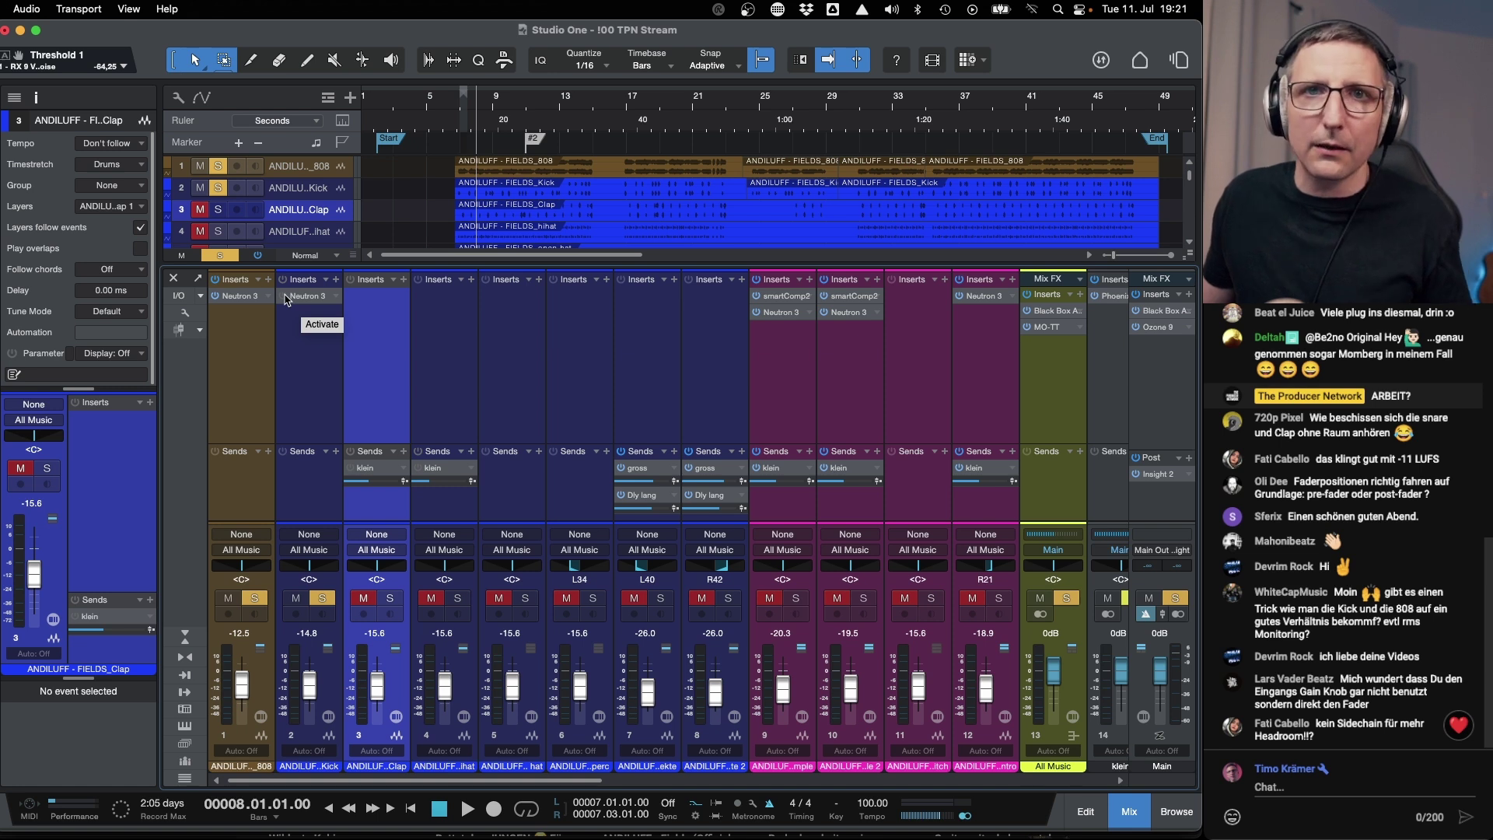
left_click_drag(584, 781, 1011, 781)
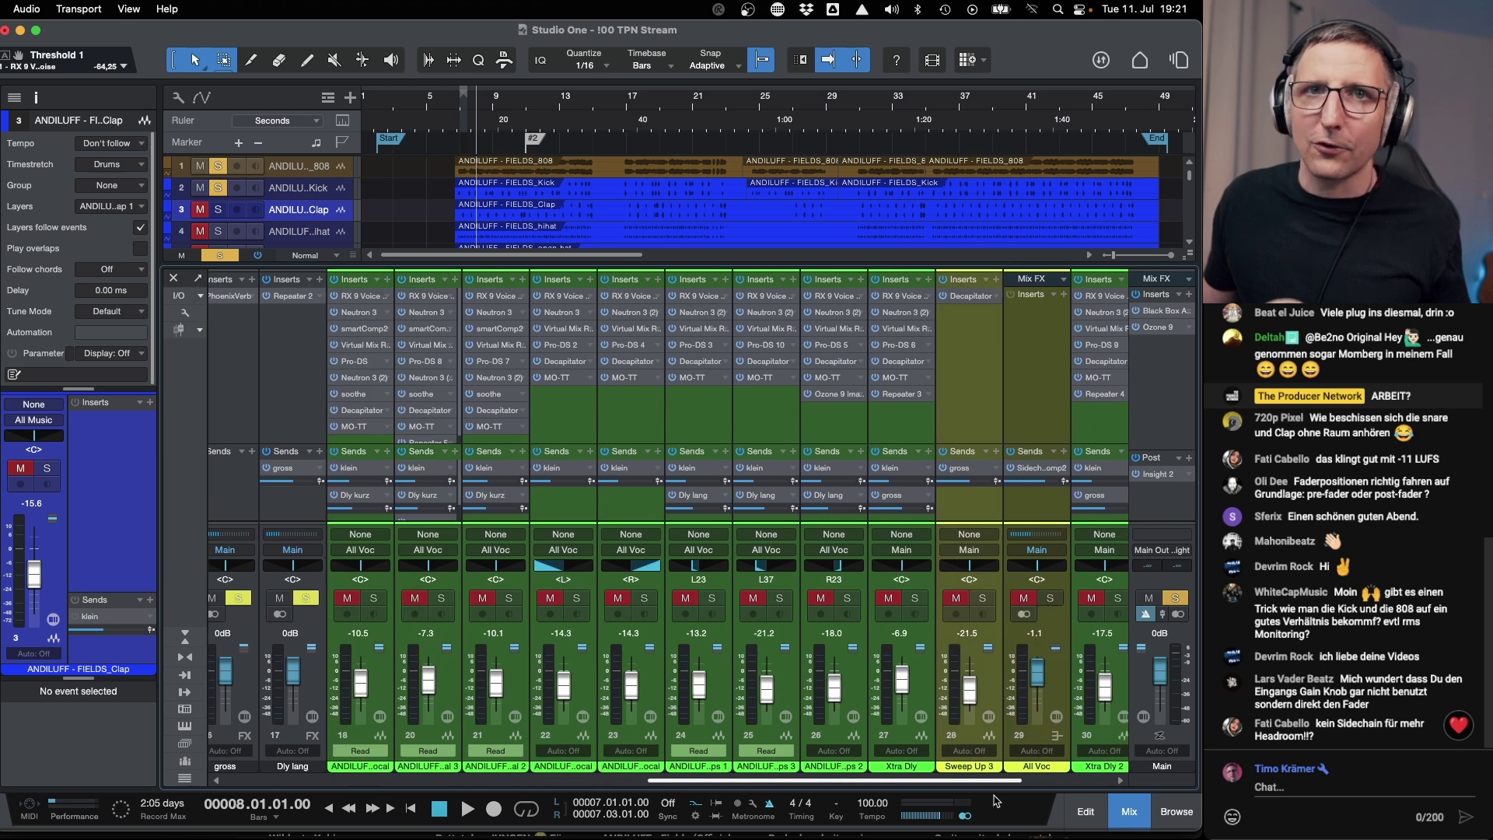
left_click_drag(991, 781, 565, 780)
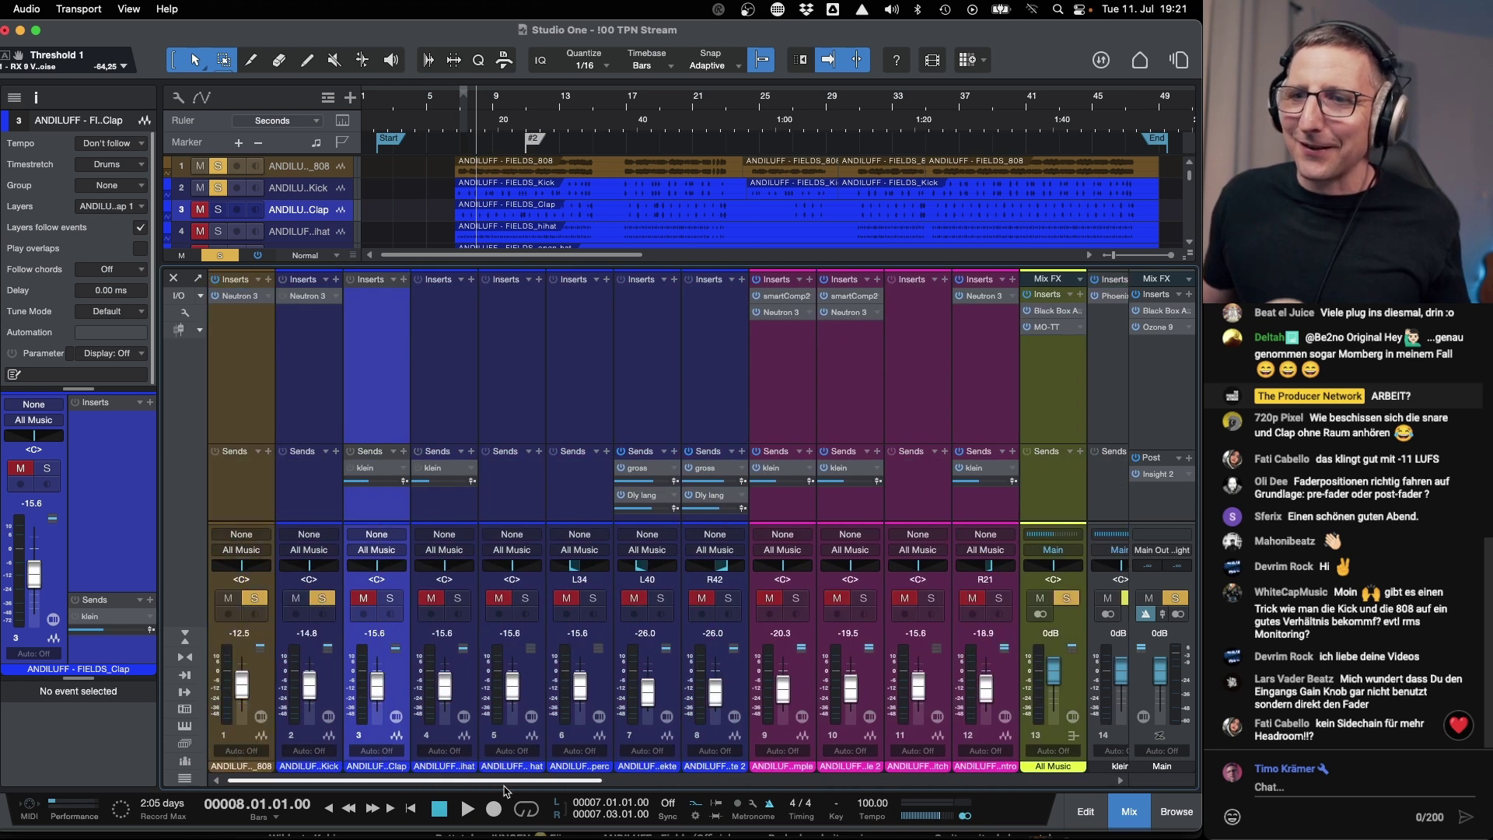
Open Neutron 3 on the Kick, compare its Equalizer bypassed and active while playing from bar 8, and close the window.
left_click(309, 299)
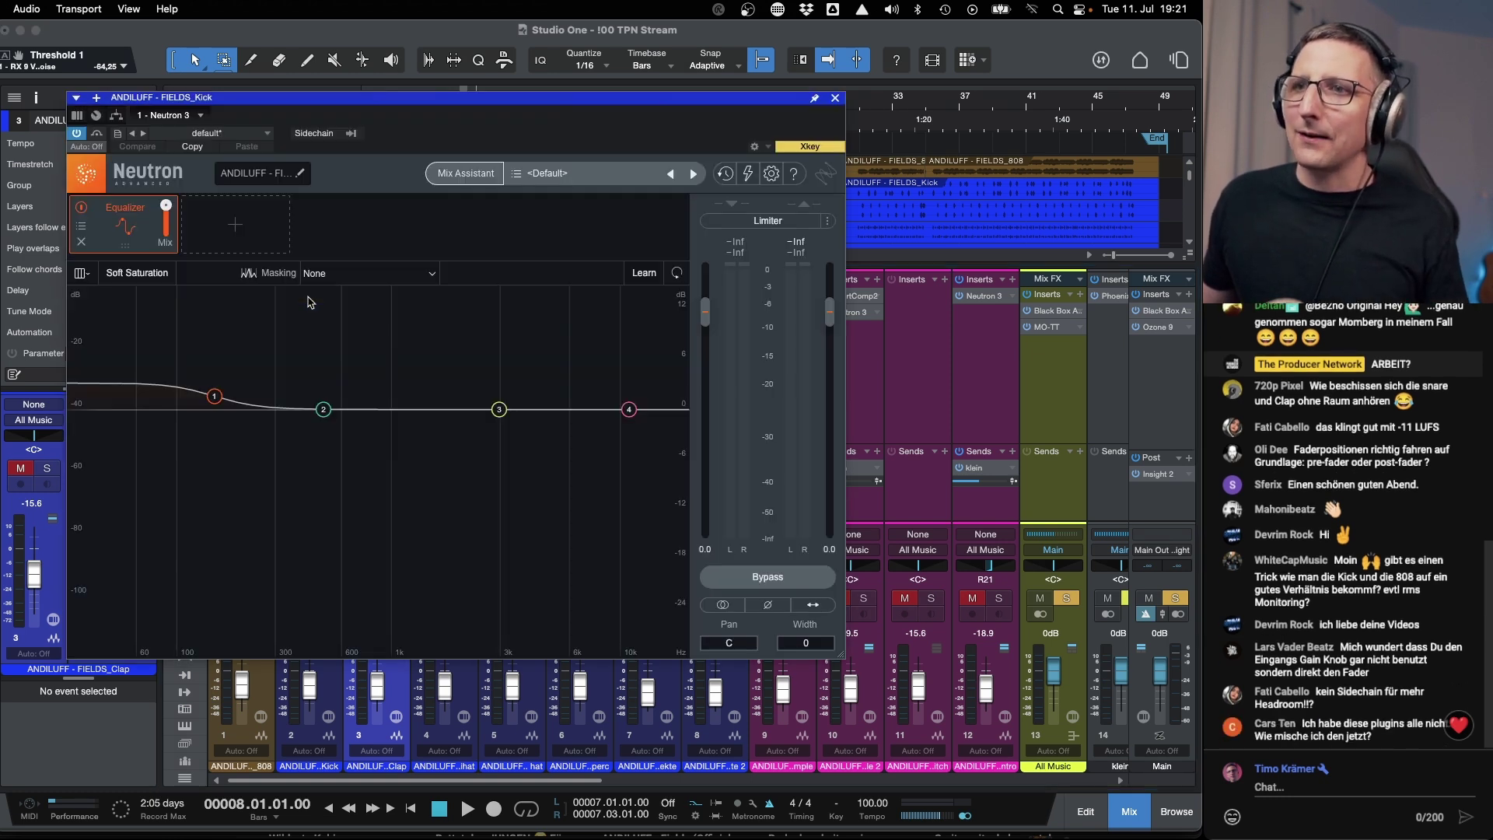
left_click_drag(338, 102, 570, 106)
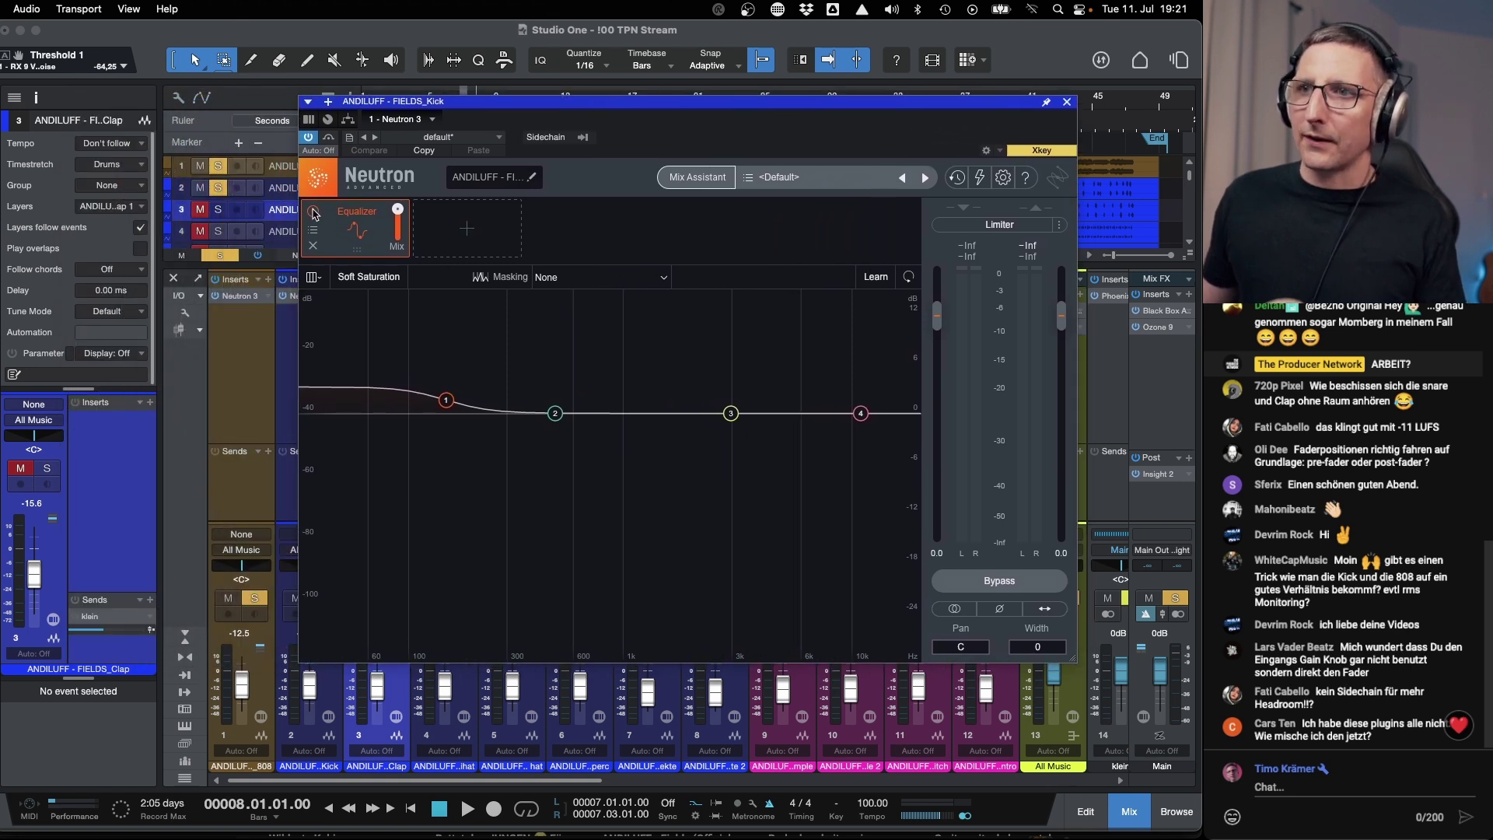
key("space")
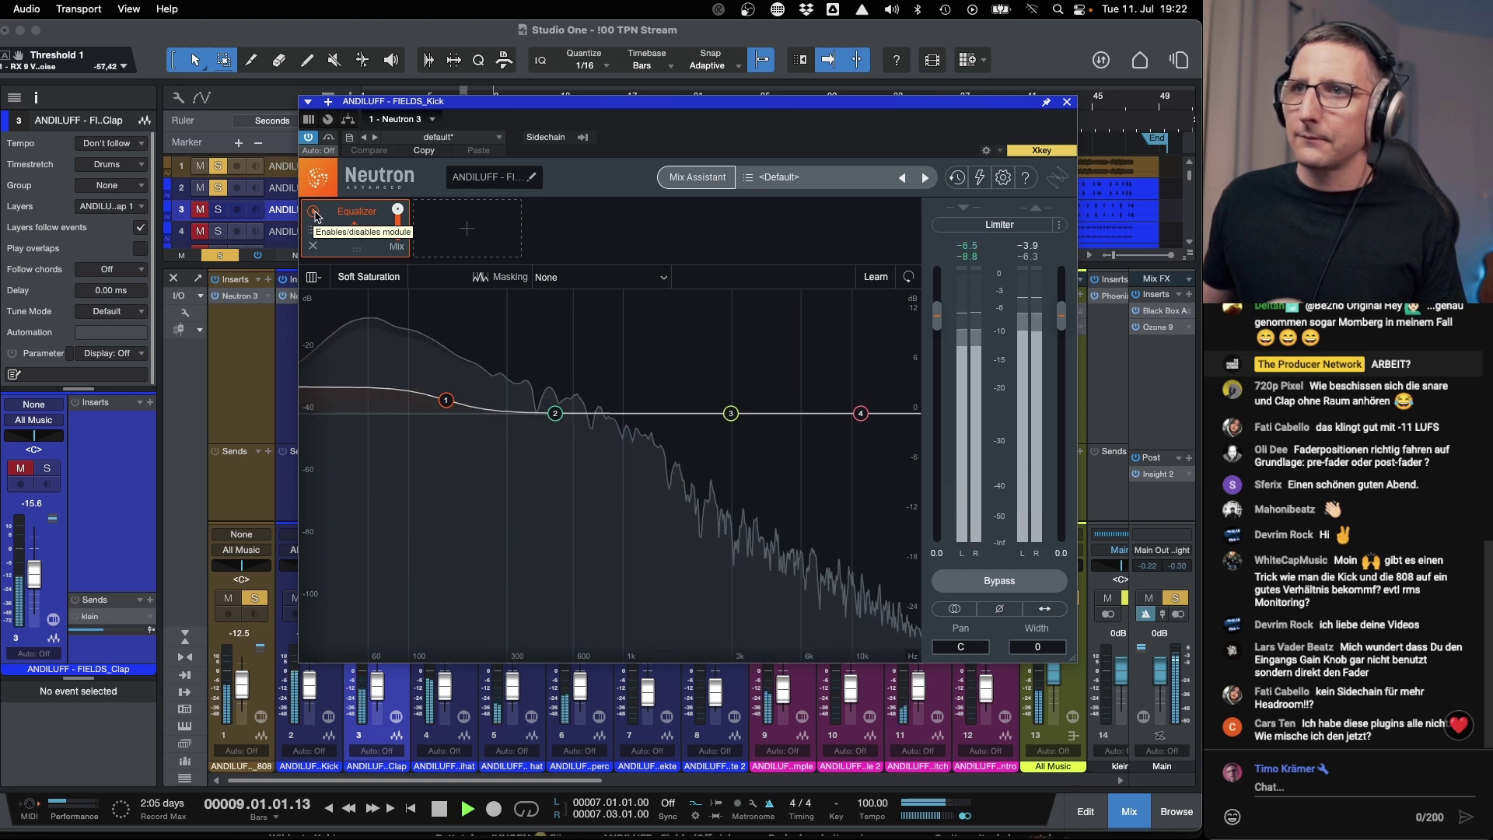
left_click(314, 211)
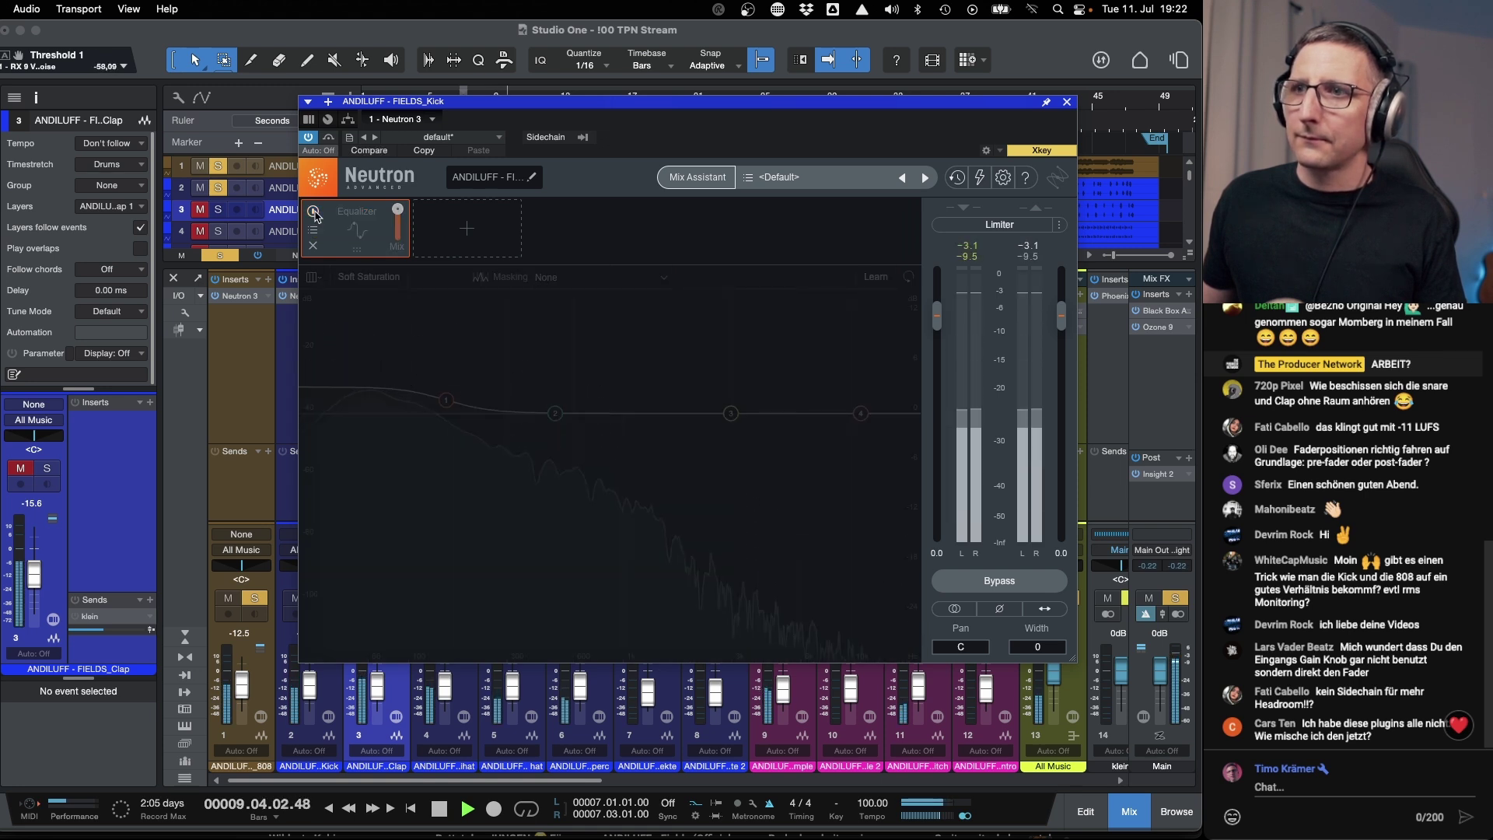
left_click(315, 212)
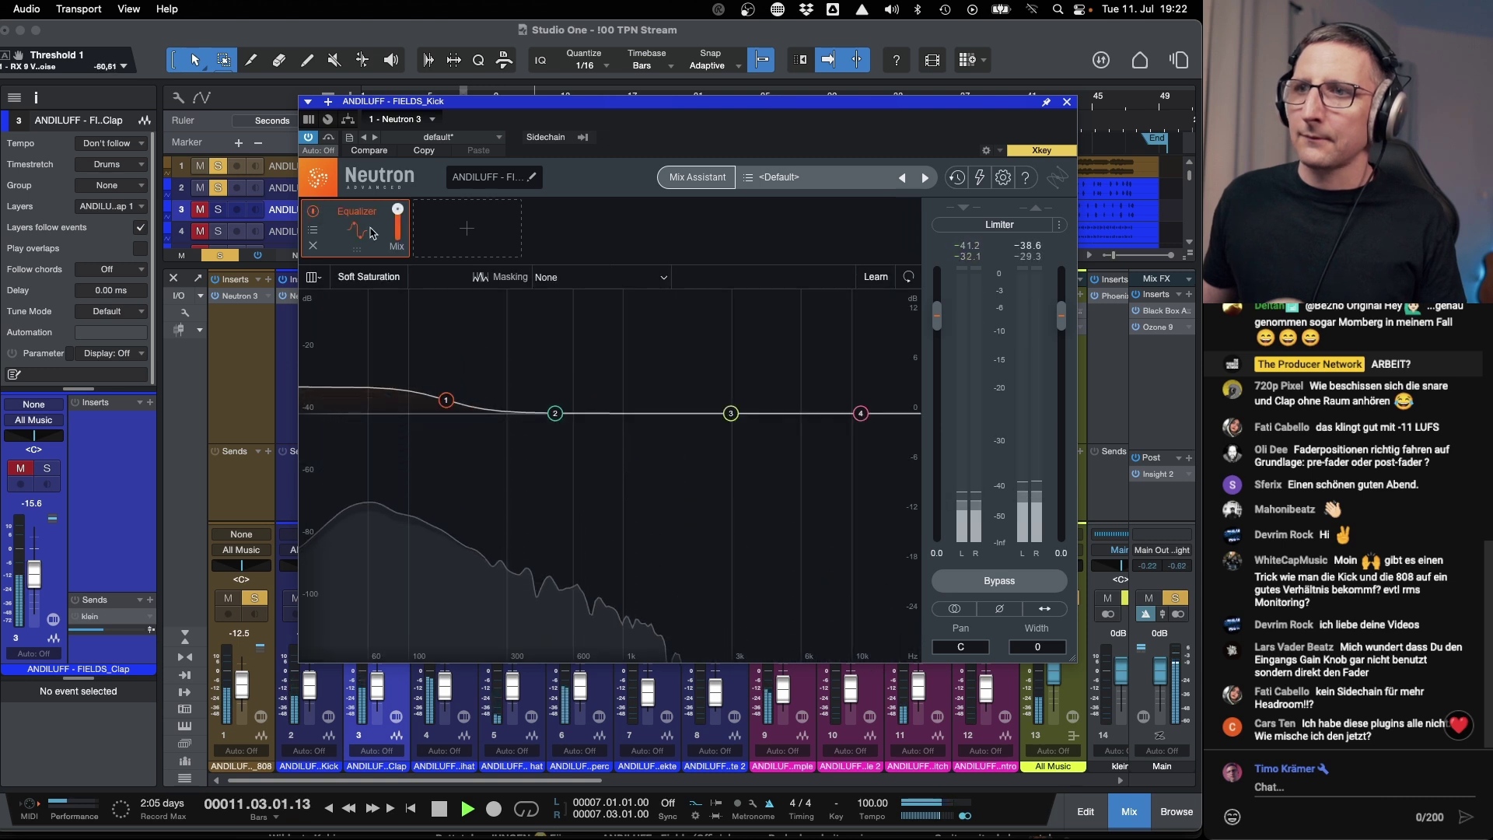
key("space")
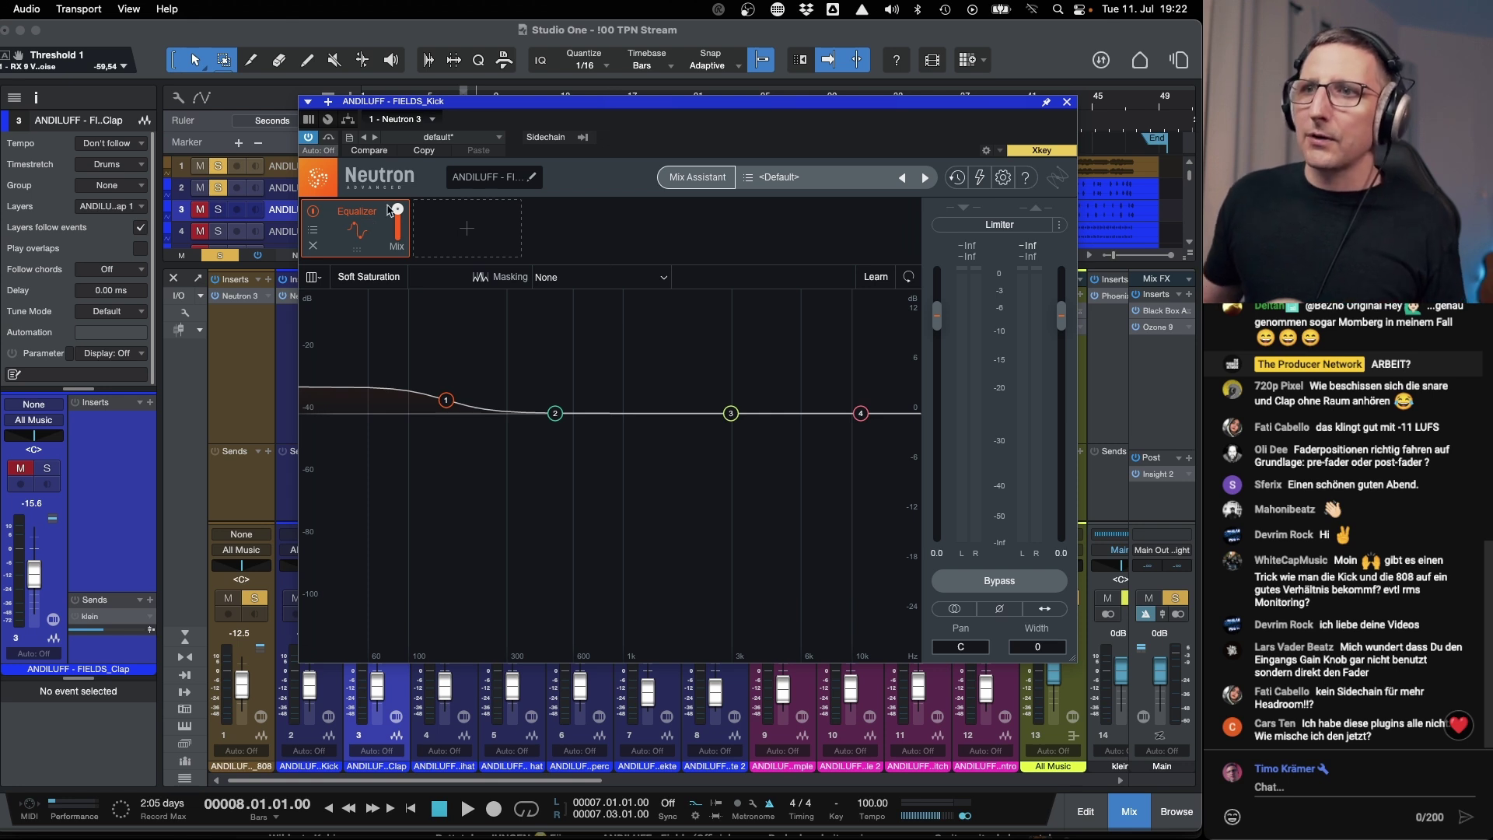
left_click(1065, 102)
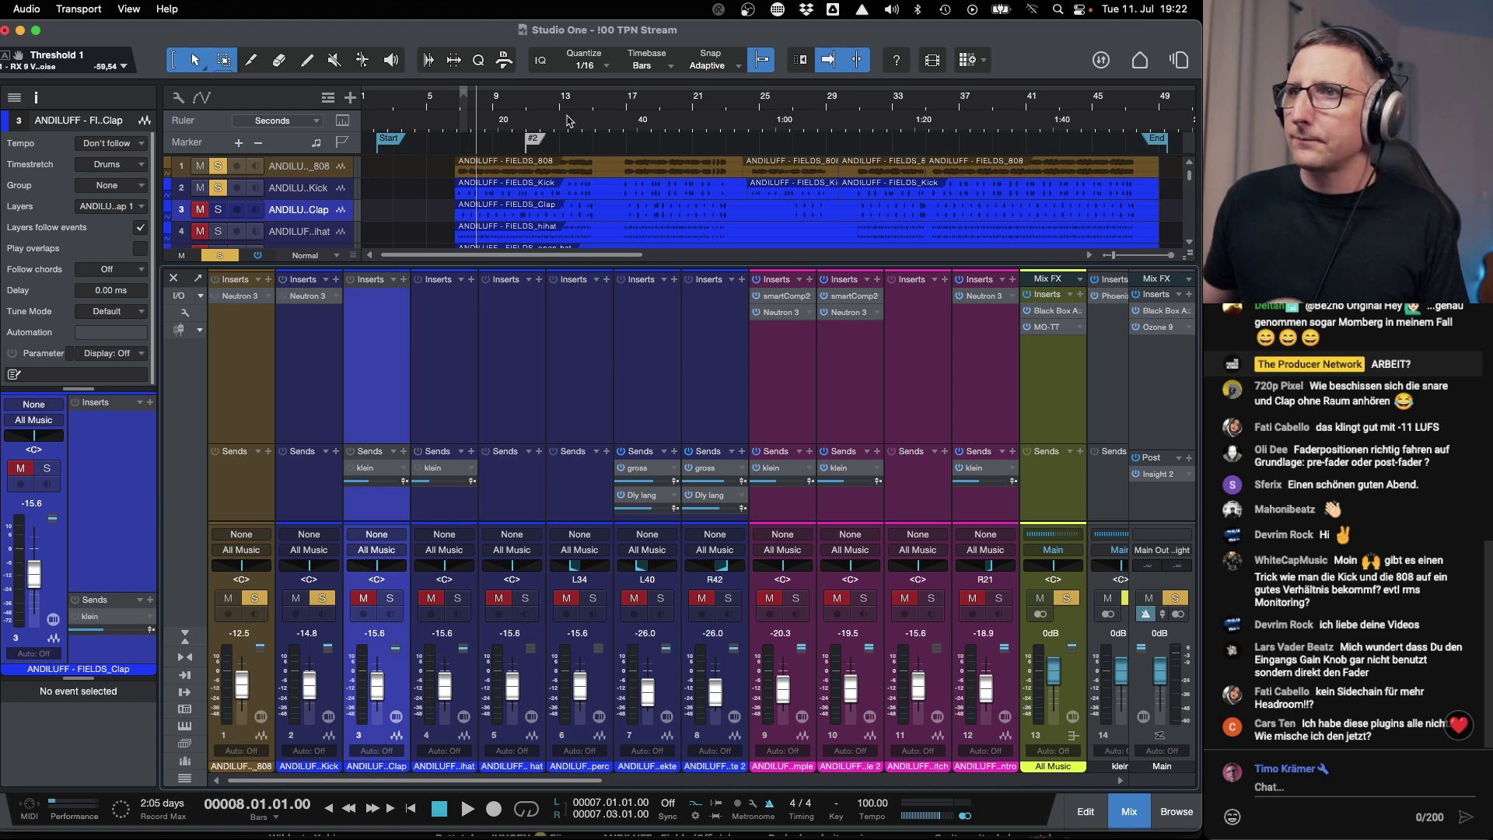
Play the soloed 808 and Kick from bar 11, comparing their Neutron 3 inserts bypassed and active.
left_click(531, 103)
key("space")
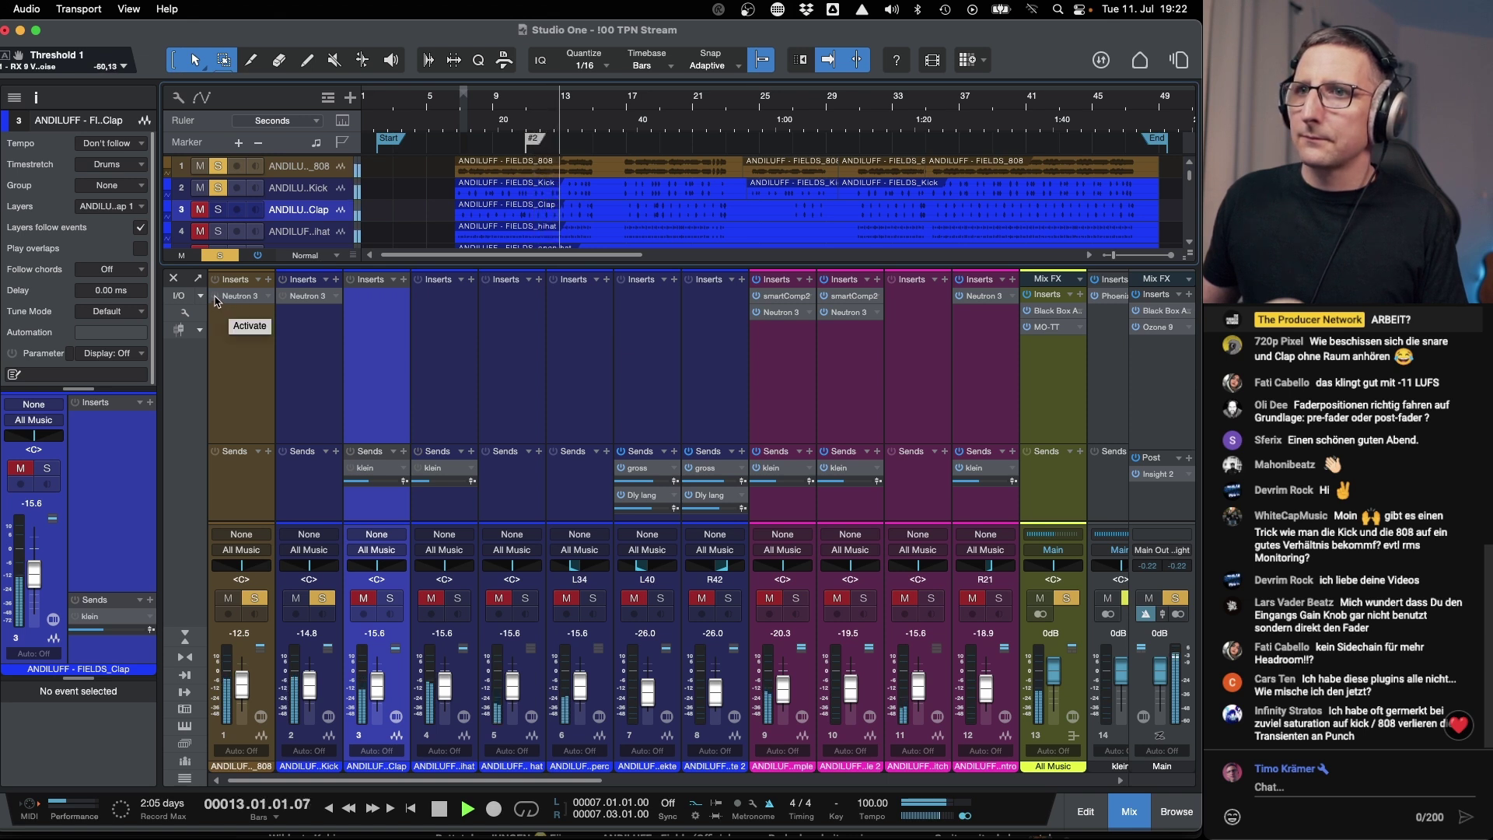
key("space")
key("space")
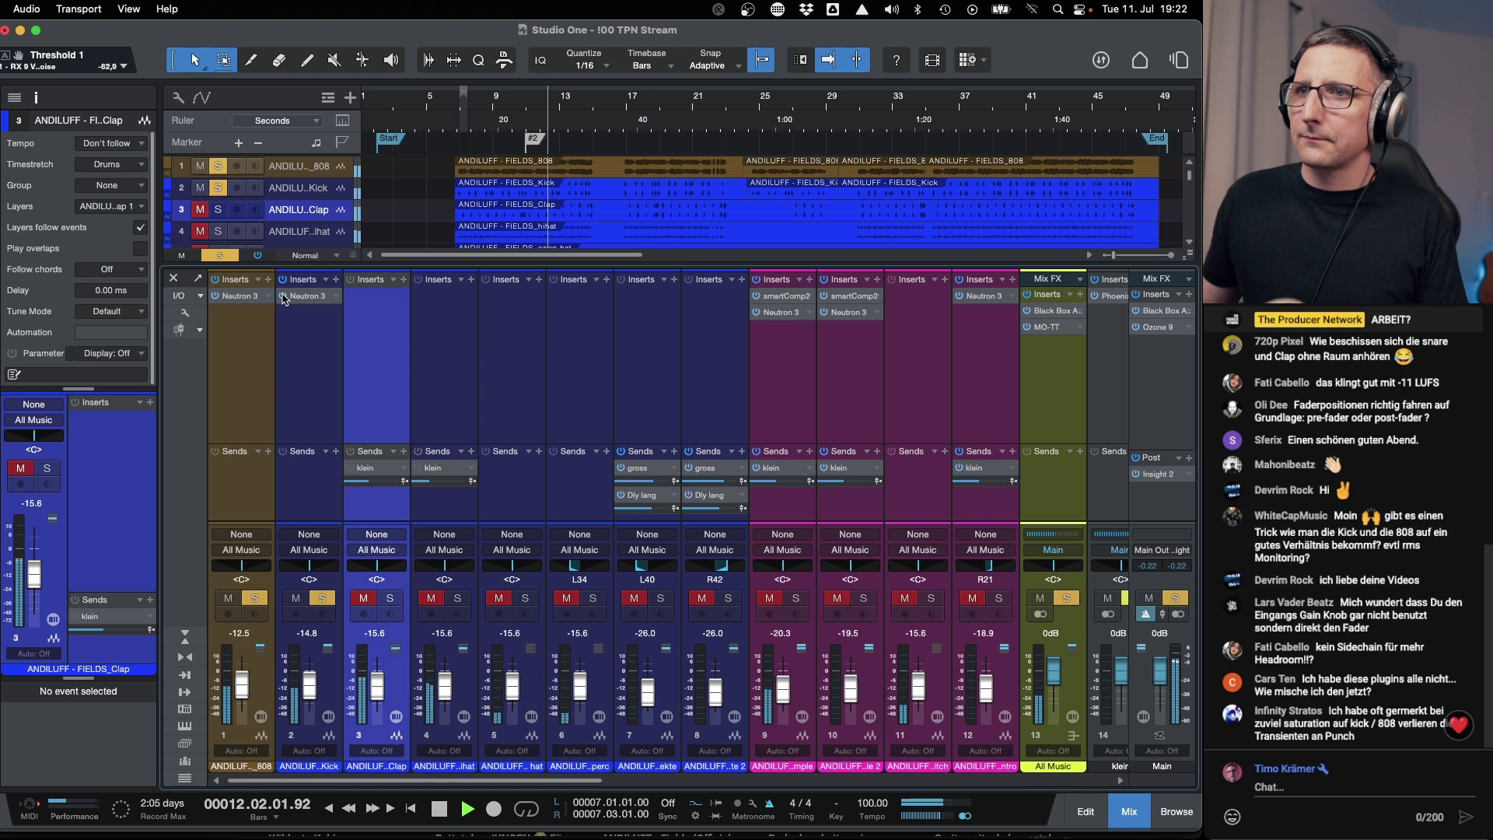
key("space")
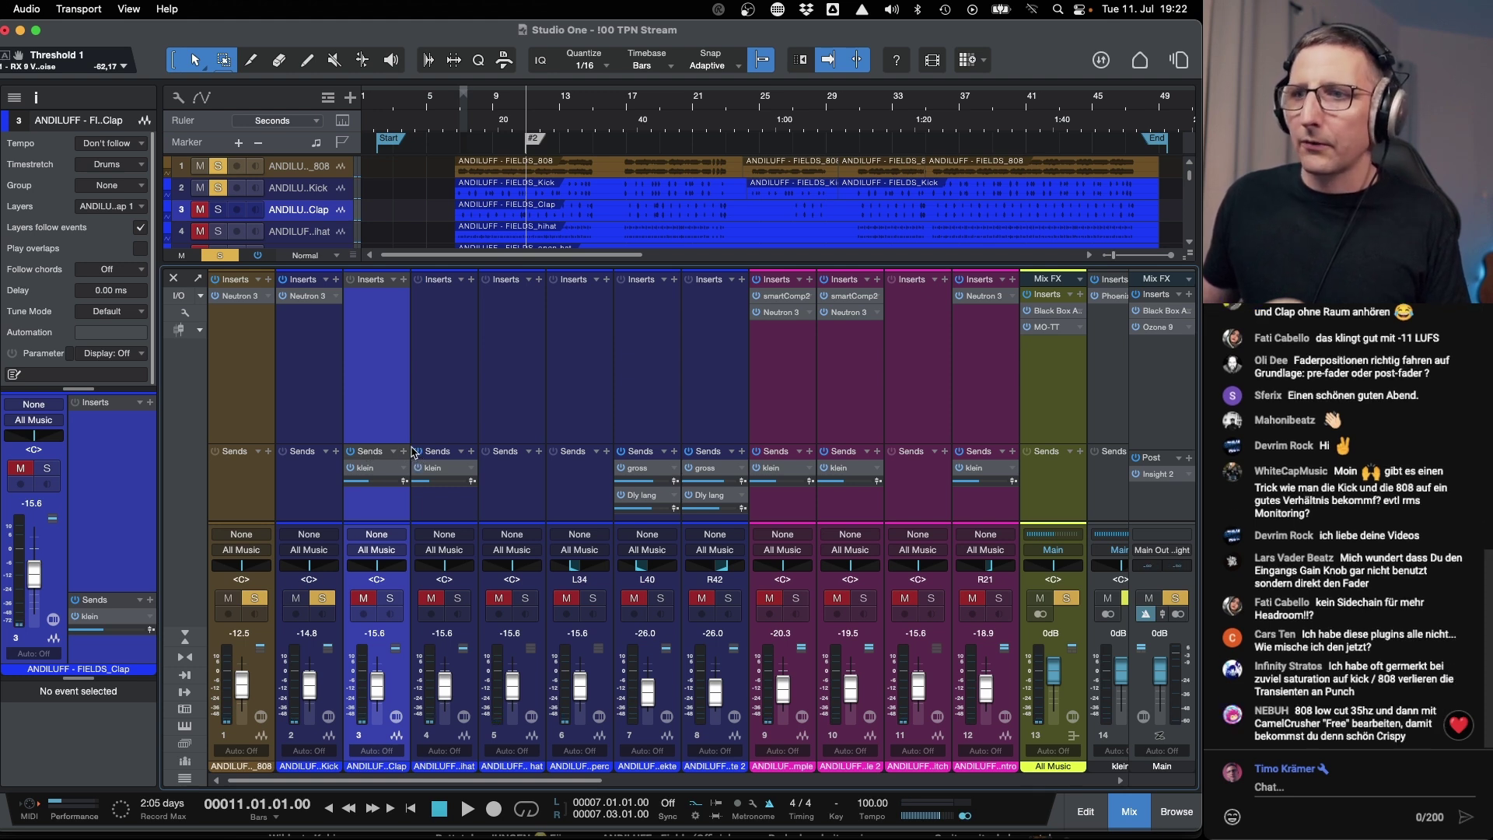
Solo the Clap and hi-hat as well and compare their klein sends off and on during playback from bar 11.
left_click(390, 598)
left_click(459, 598)
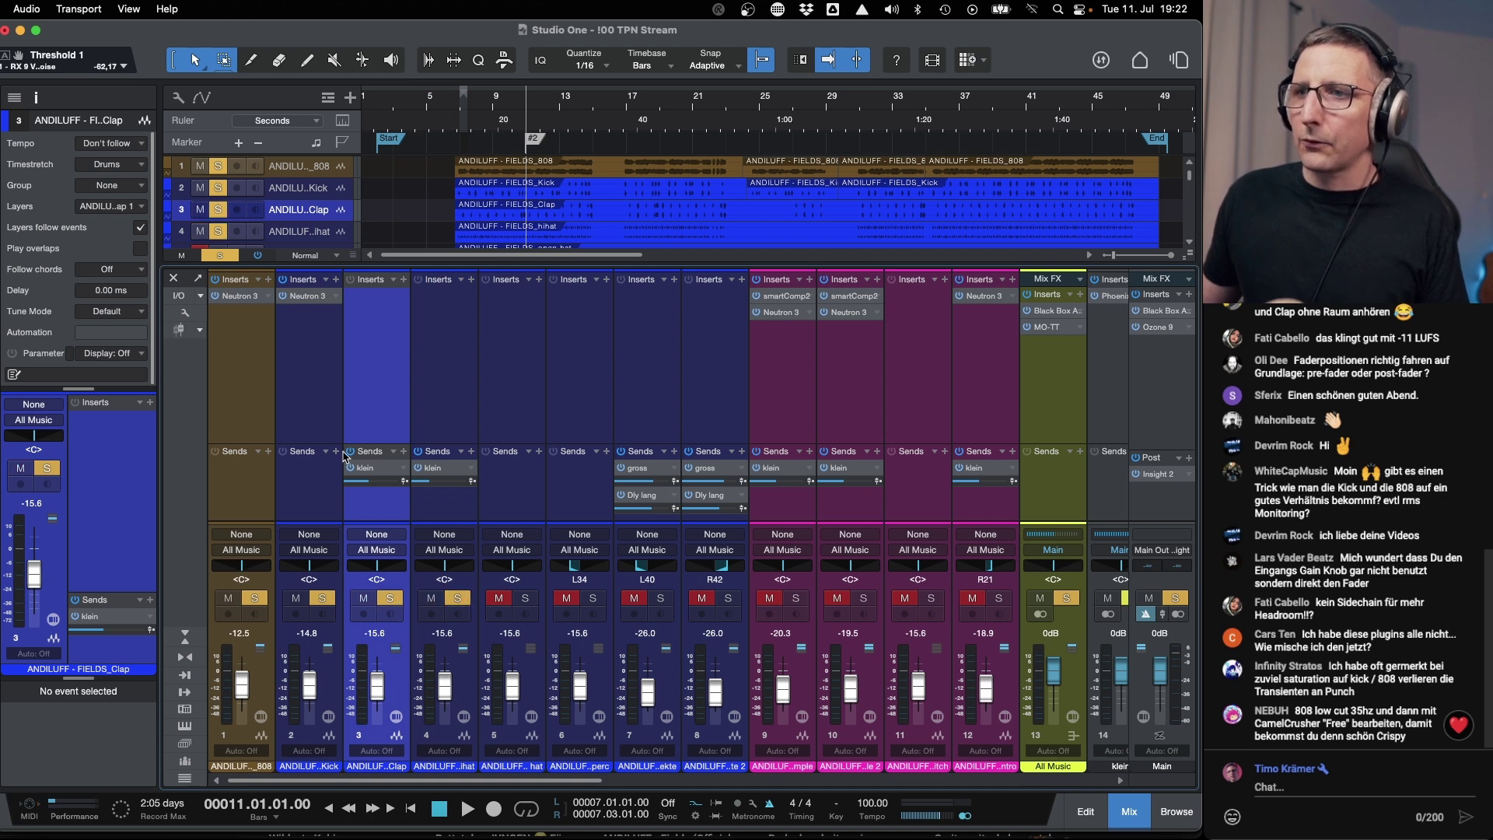
key("space")
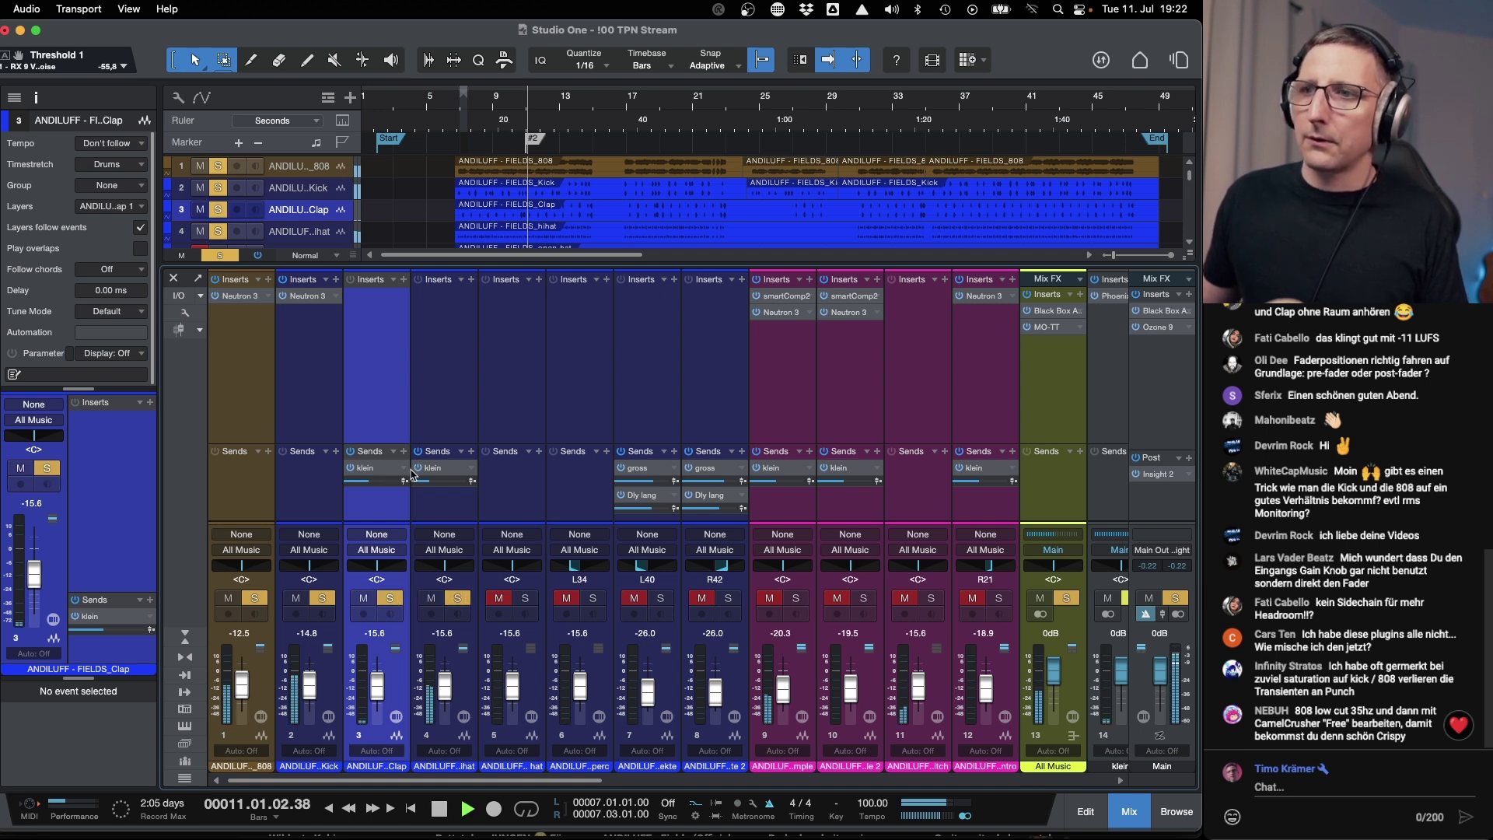
left_click(351, 469)
left_click(419, 468)
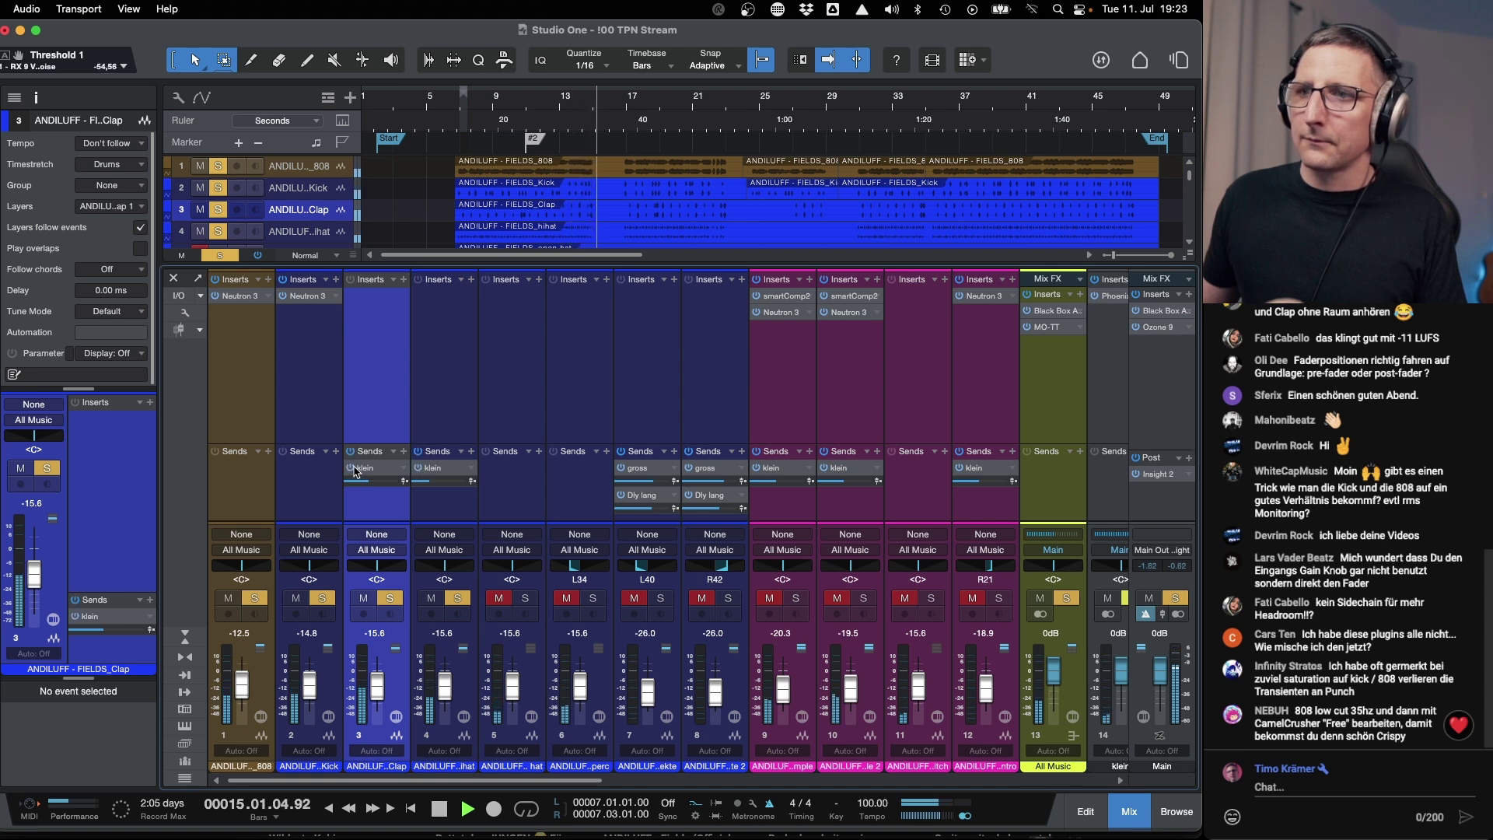
key("space")
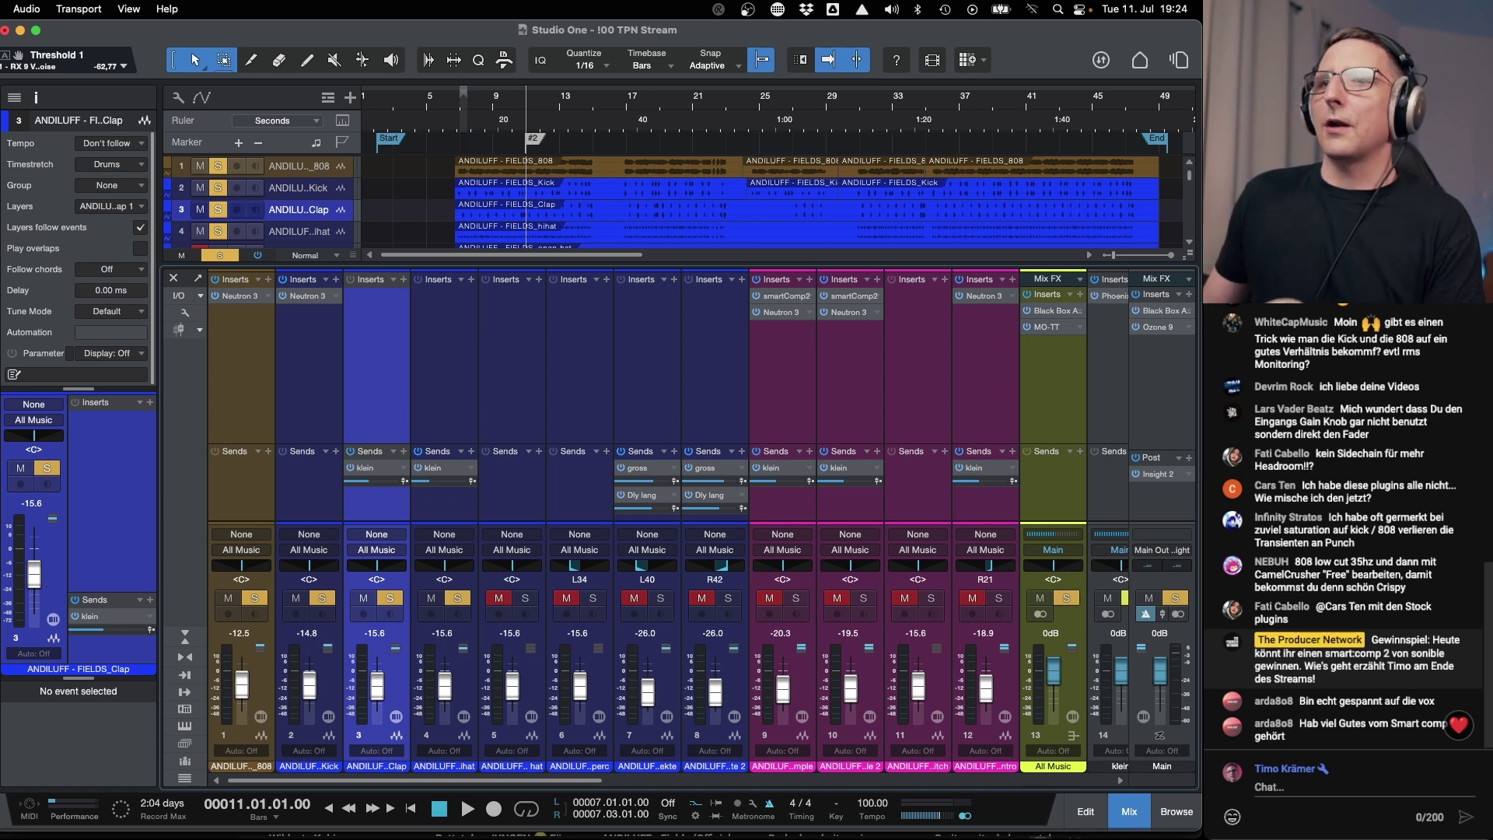
left_click(184, 312)
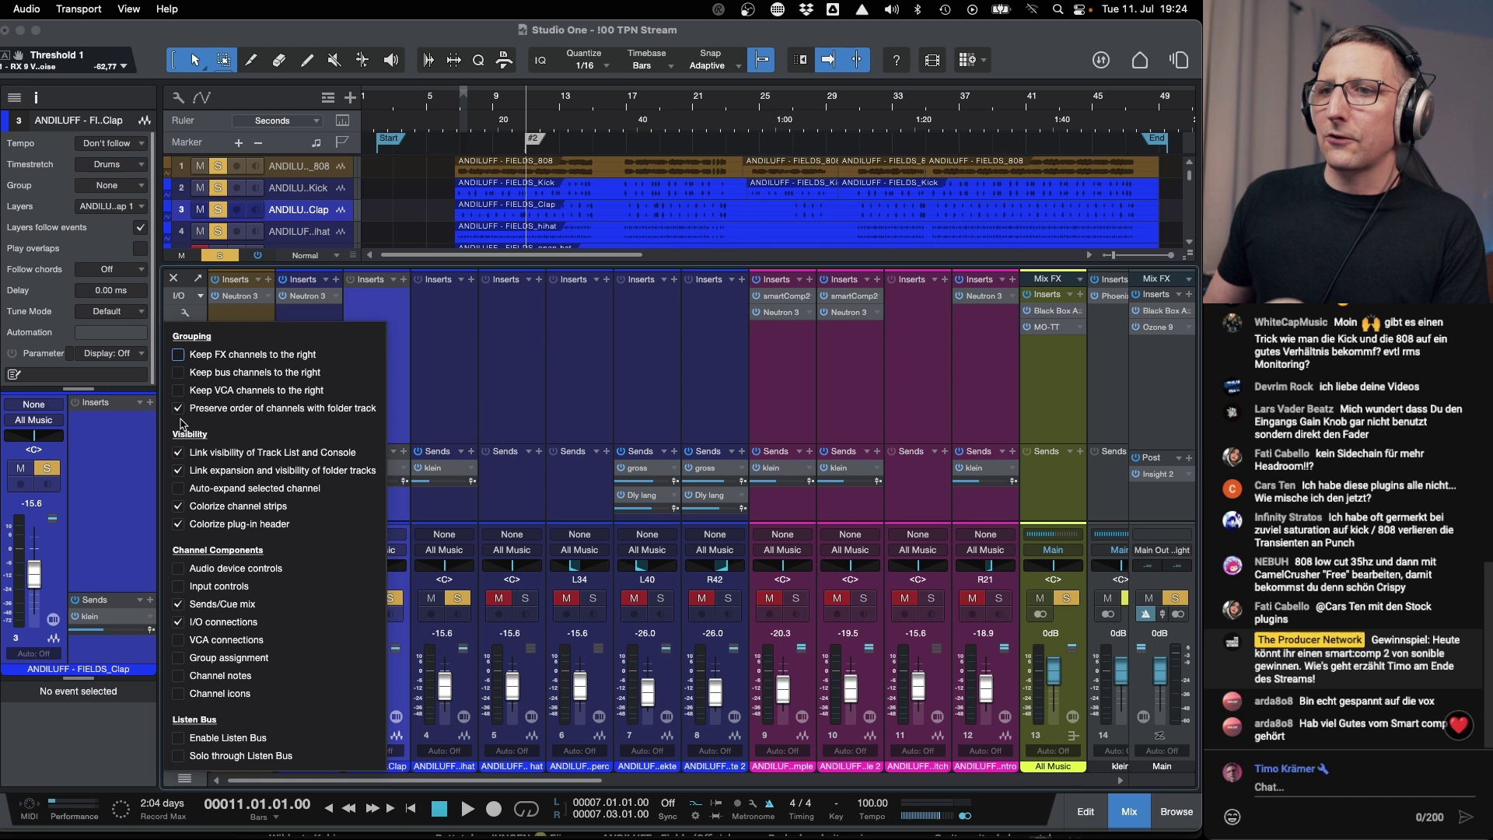
left_click(224, 320)
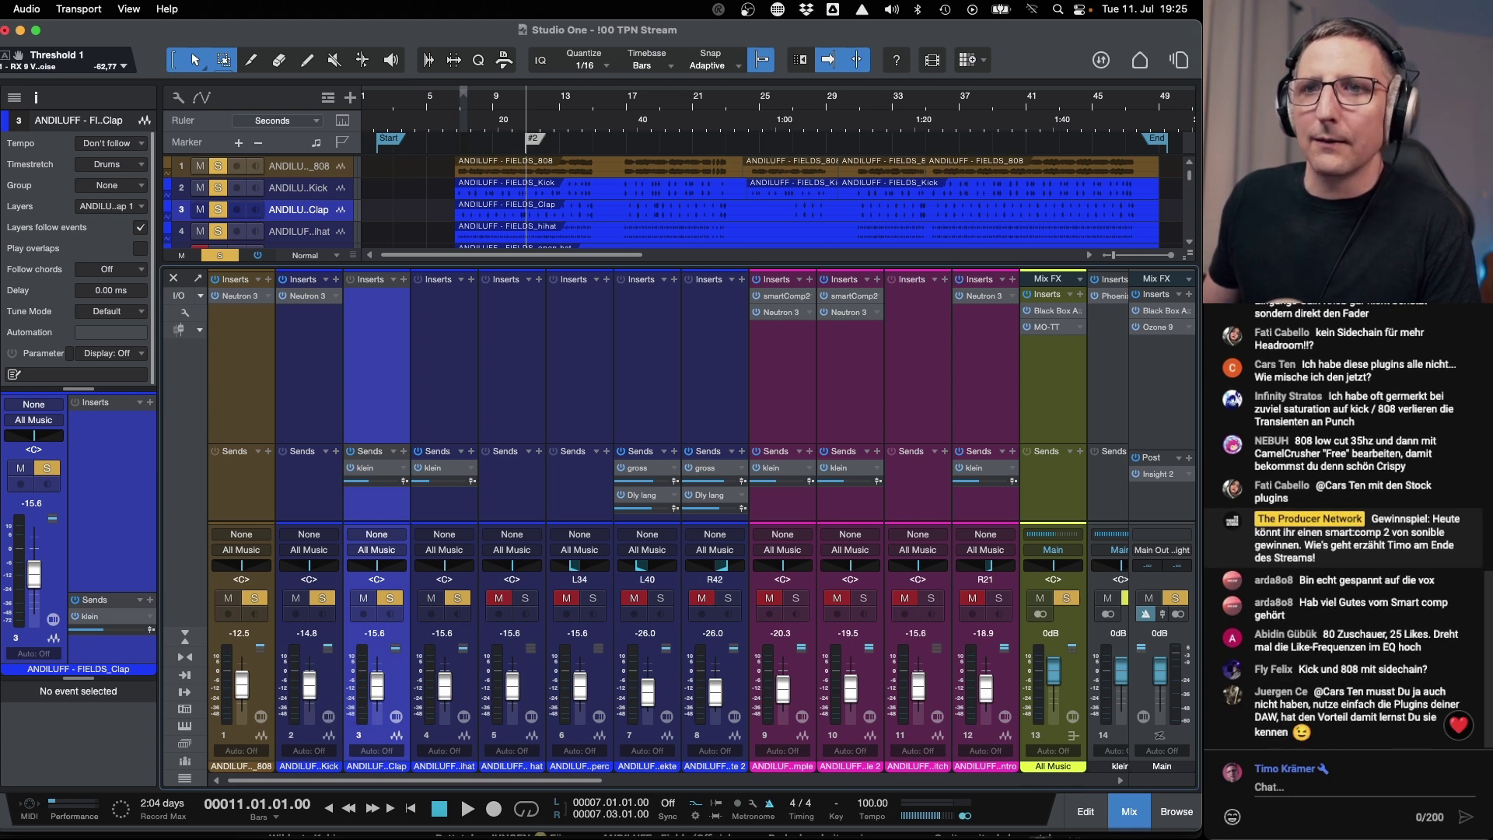
left_click(1361, 338)
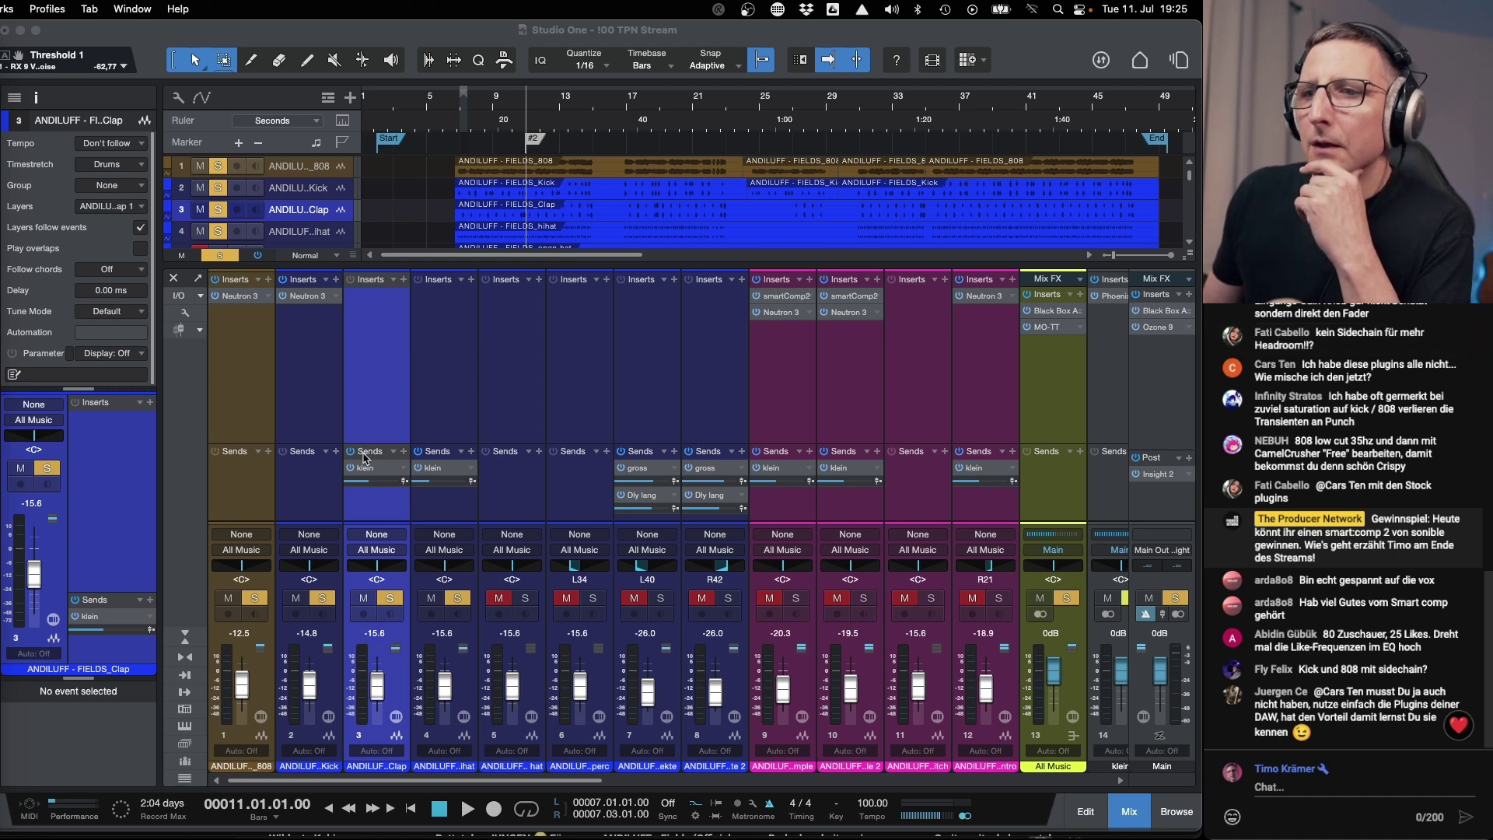
Select the 808 channel and play the soloed 808, Kick, Clap and hi-hat together from bar 11.
left_click(305, 393)
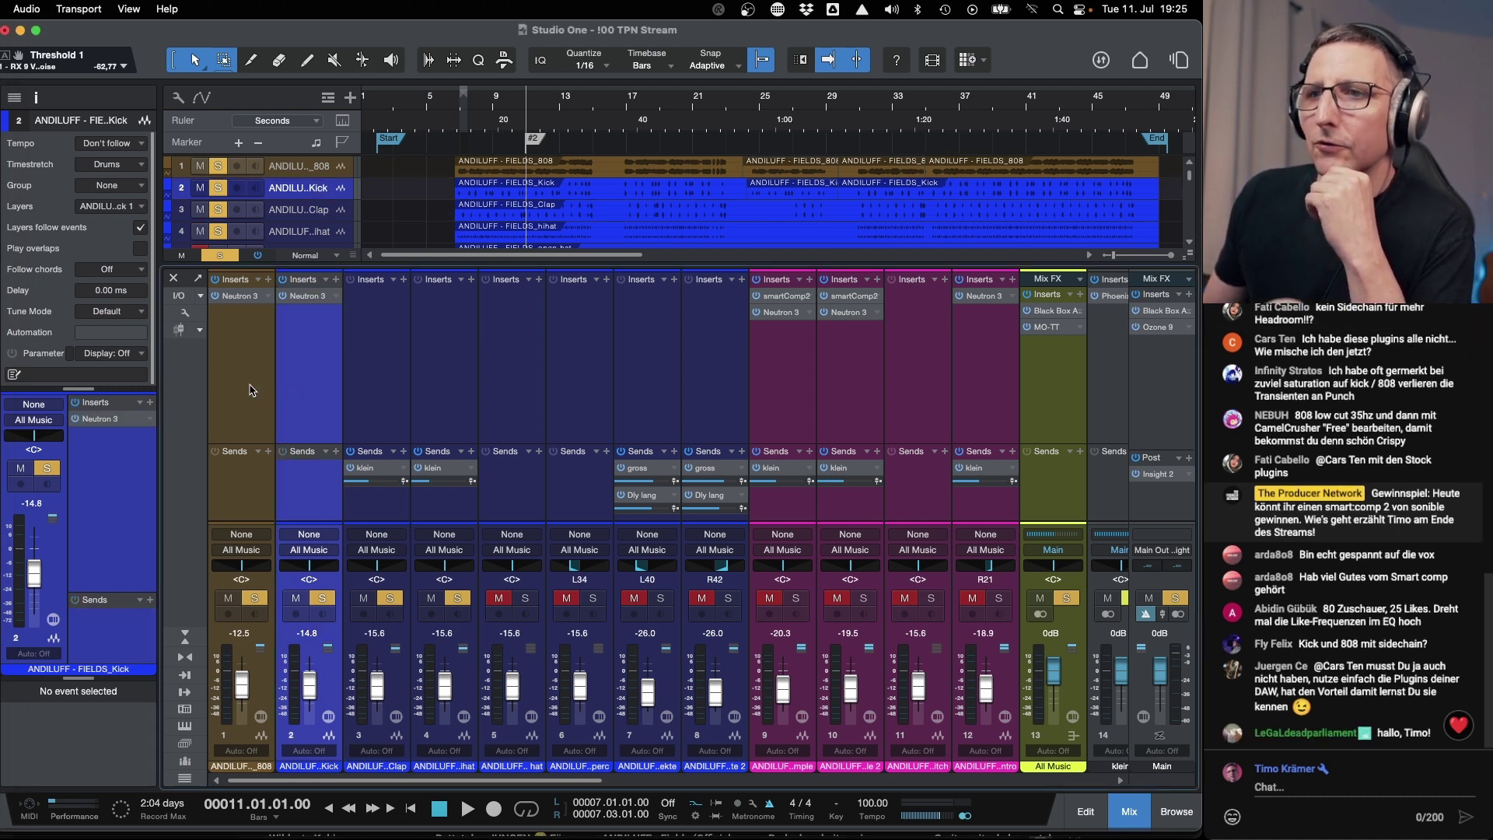
left_click(249, 389)
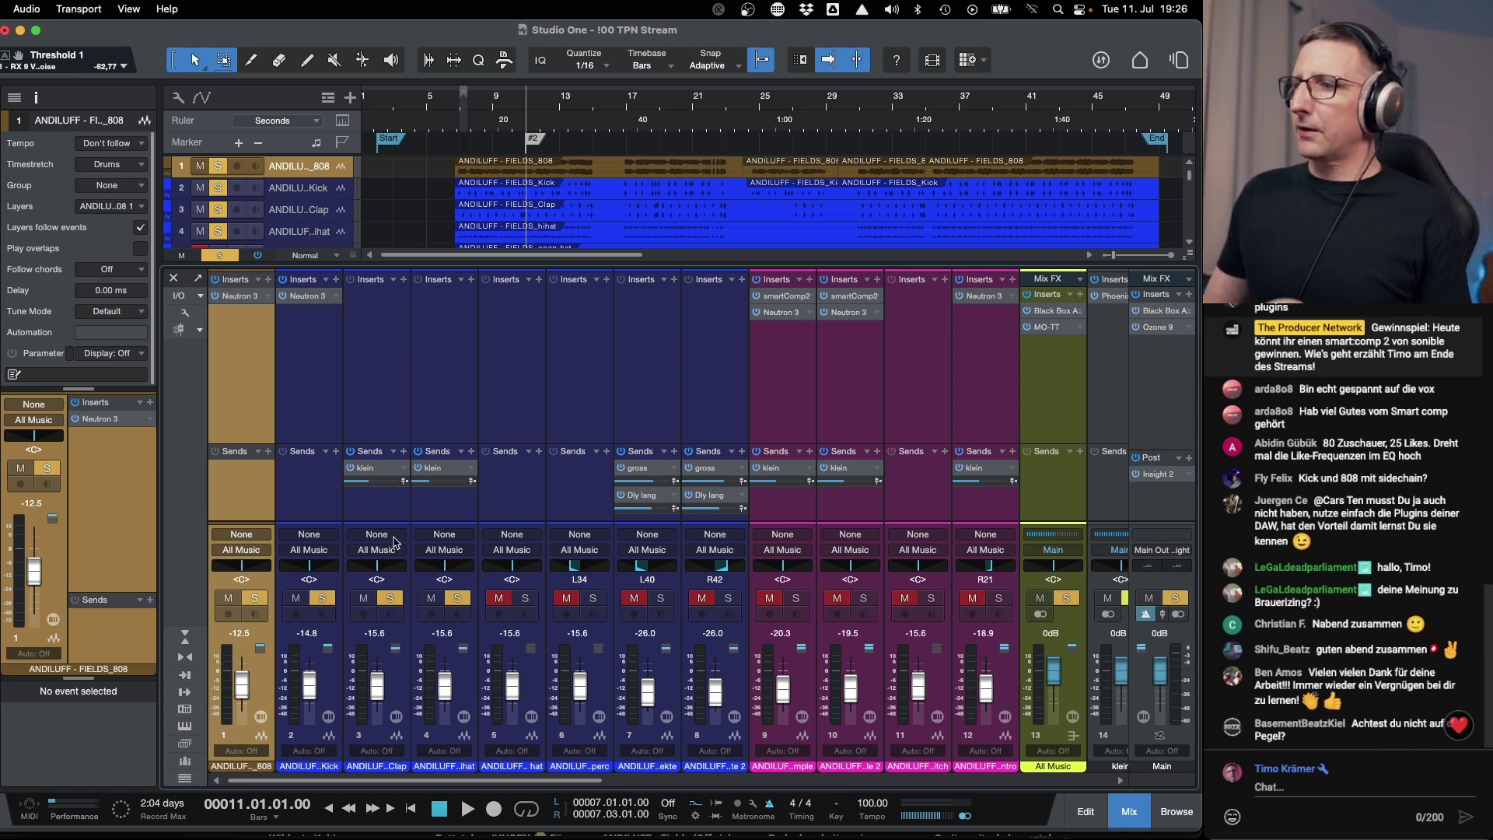
key("space")
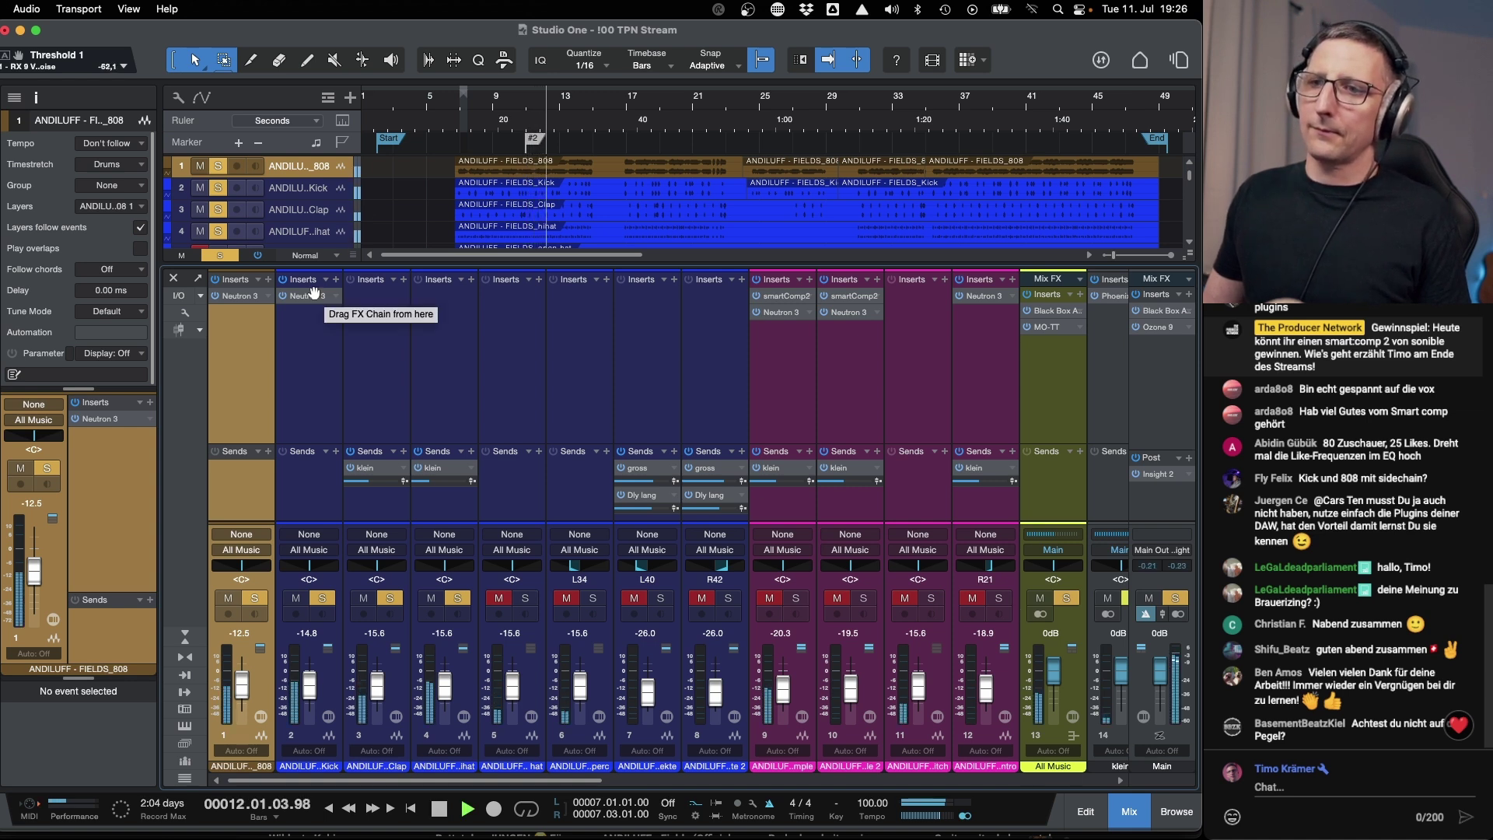
key("space")
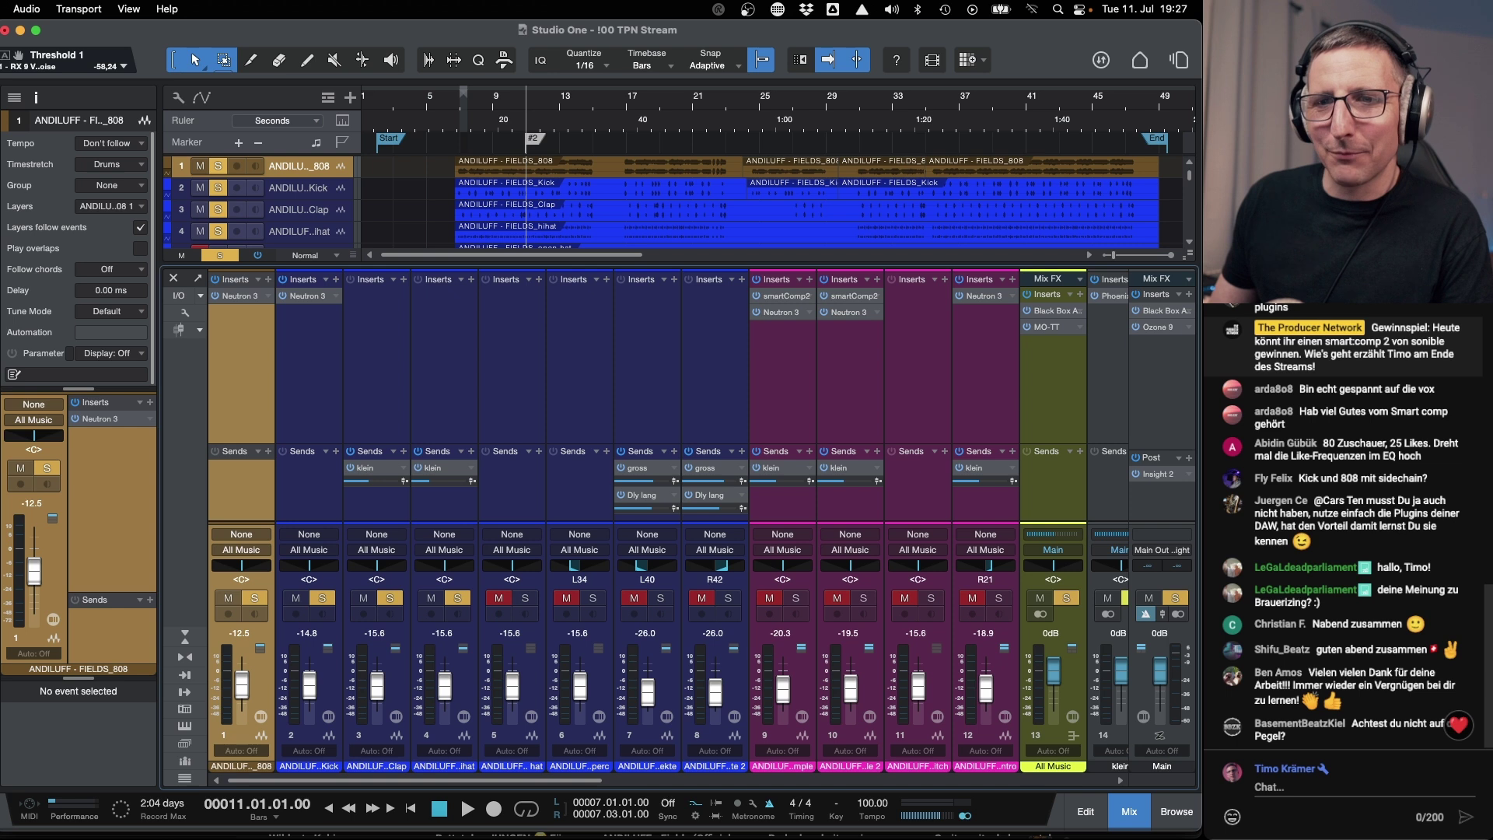
Look over the mixer from the drum channels to the effect and vocal channels with their inserts and sends.
left_click(1472, 725)
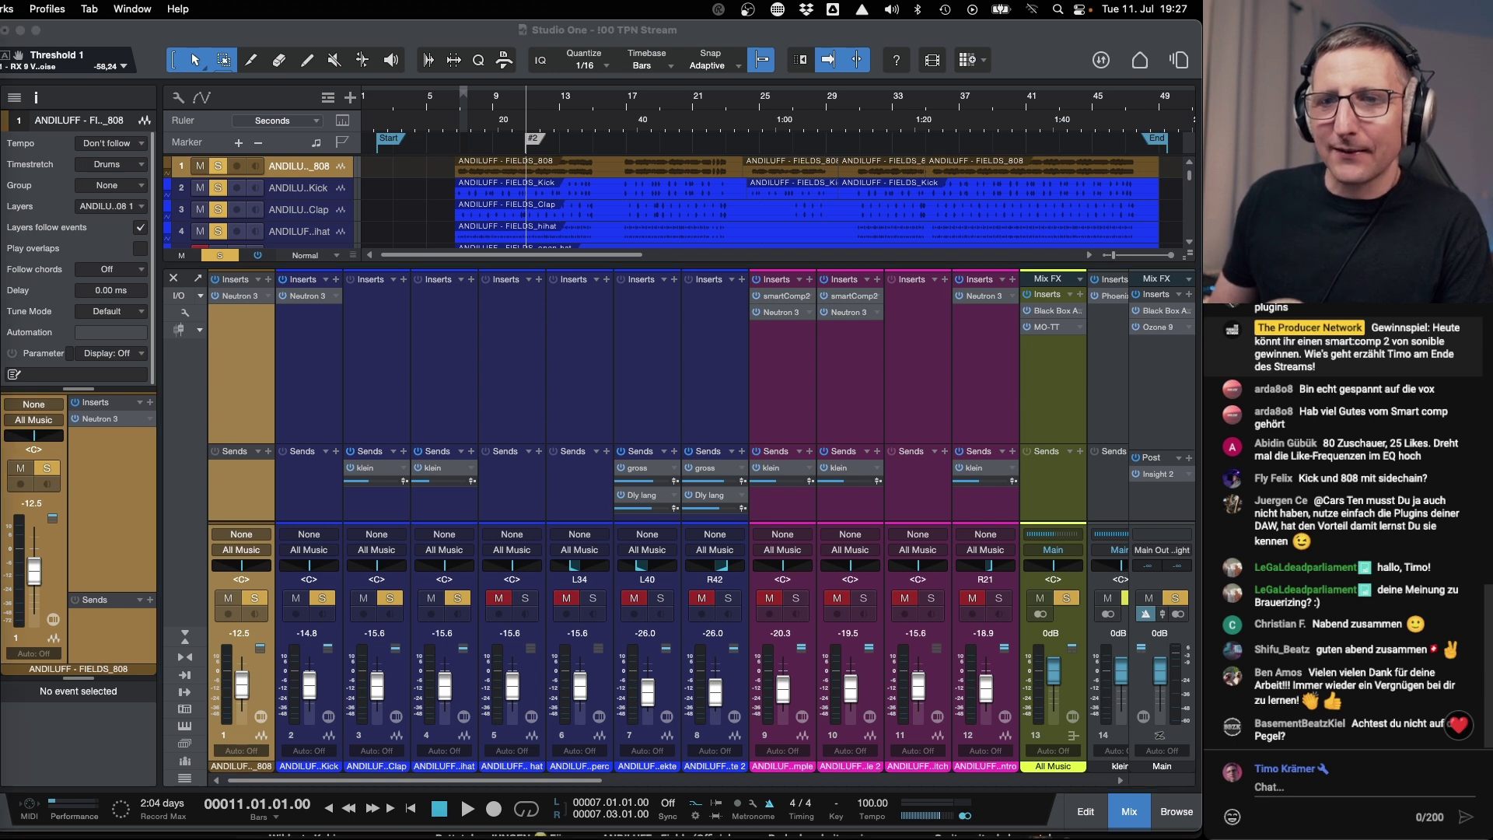
left_click(1472, 724)
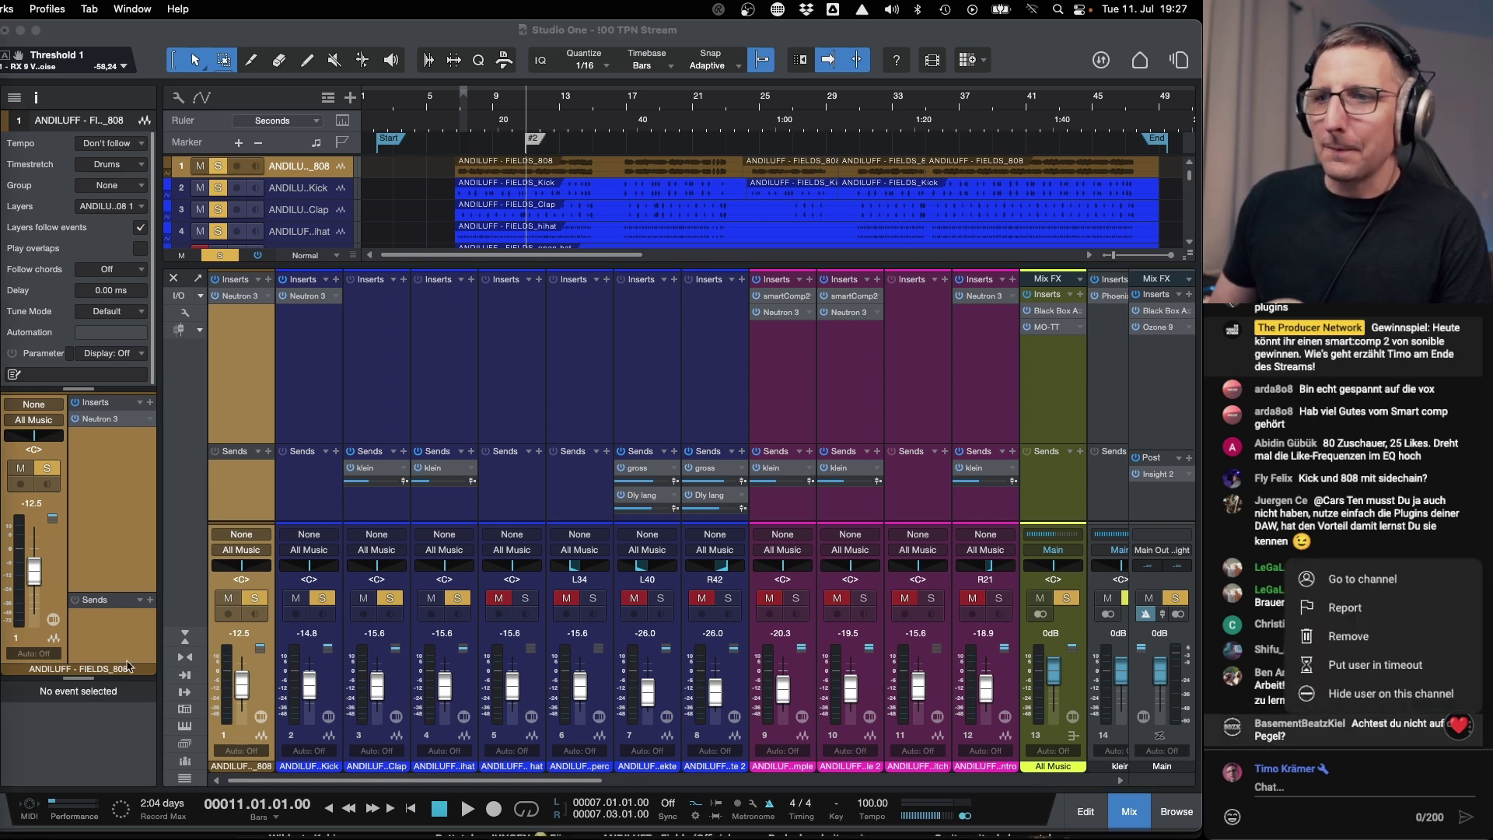
left_click_drag(560, 780, 1098, 780)
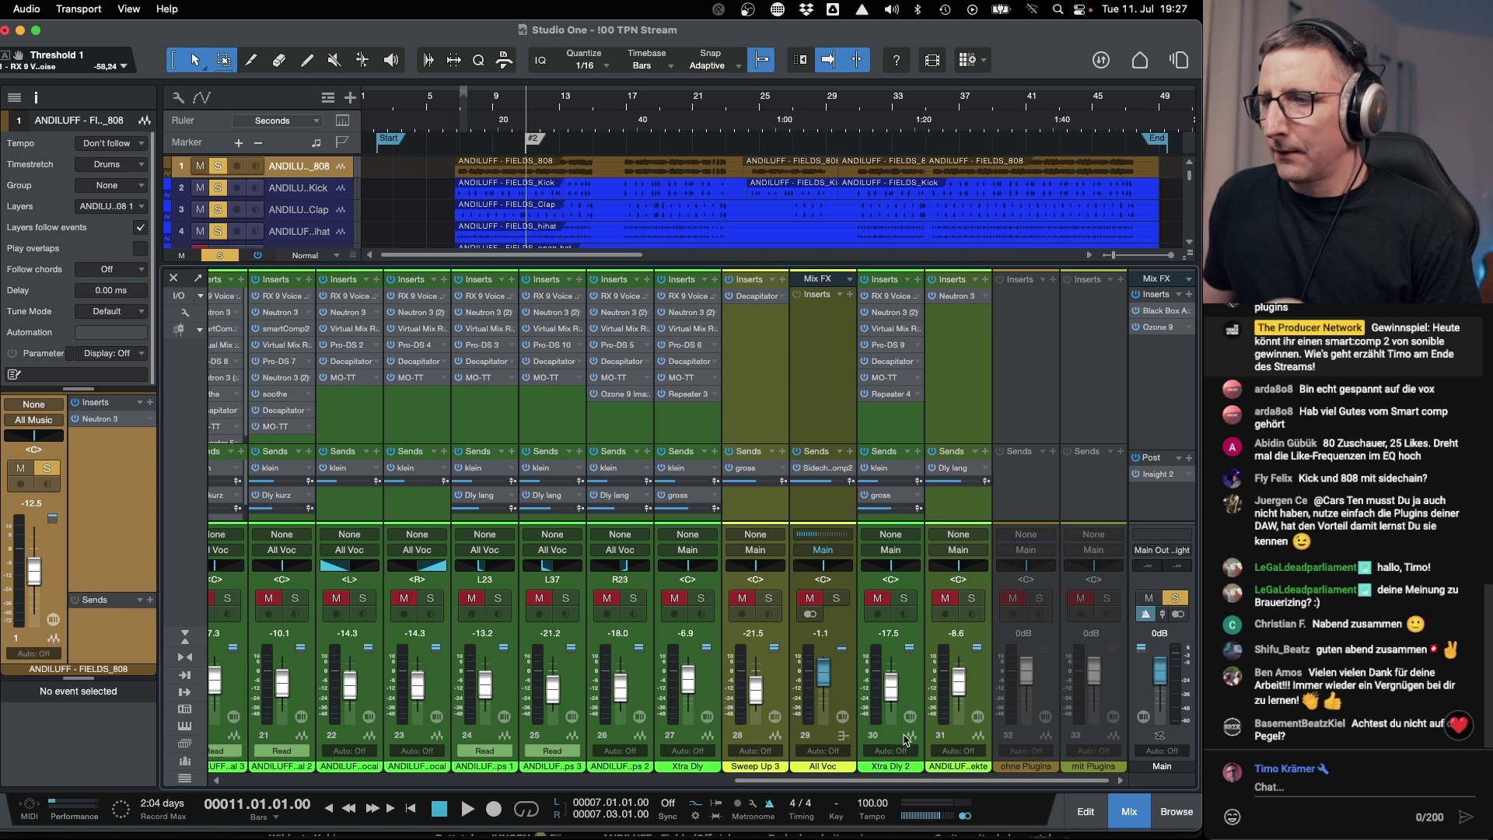
left_click_drag(877, 781, 359, 799)
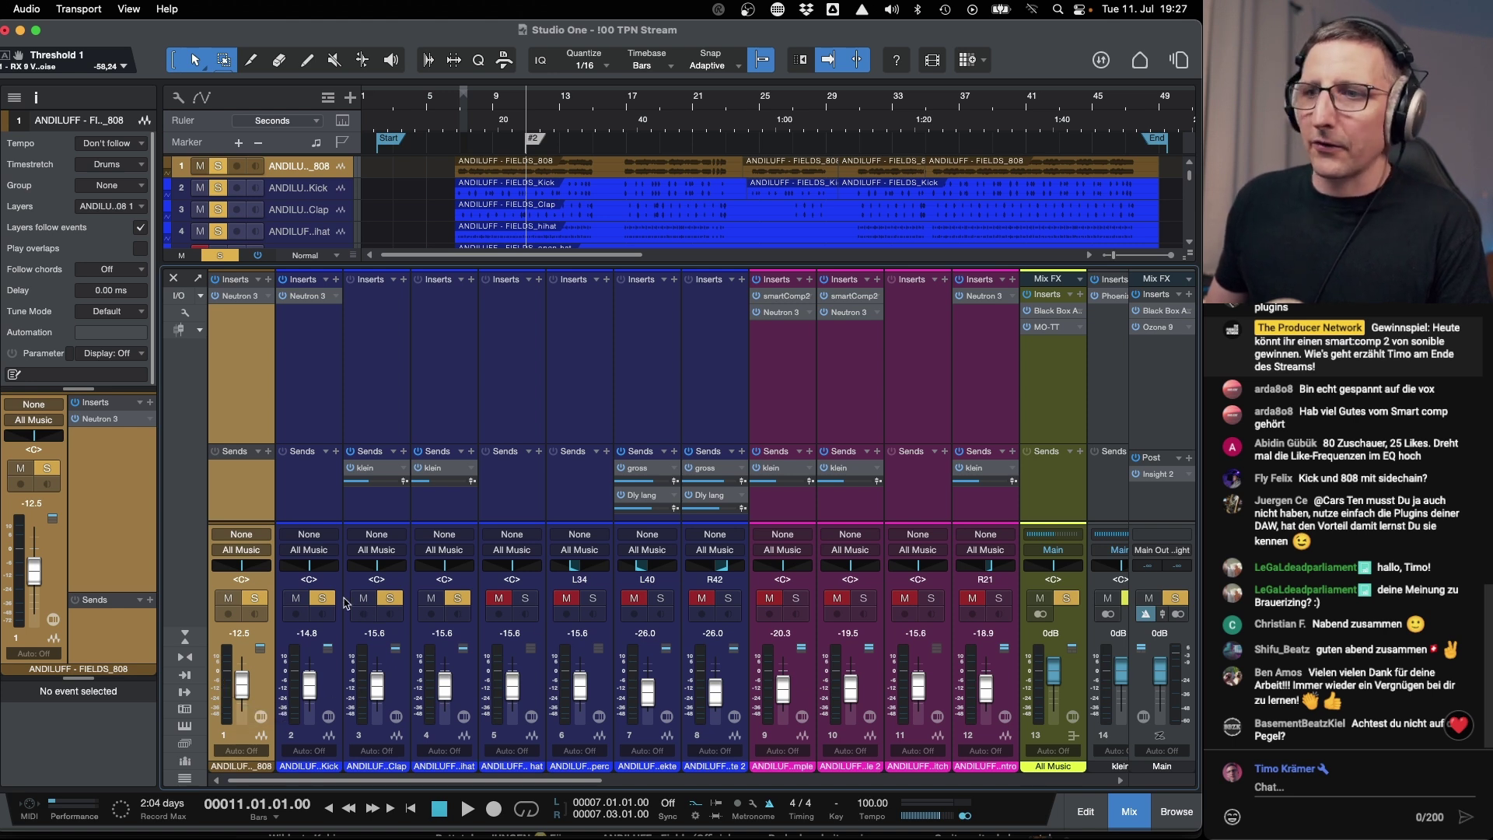
scroll(412, 614, "right", 3)
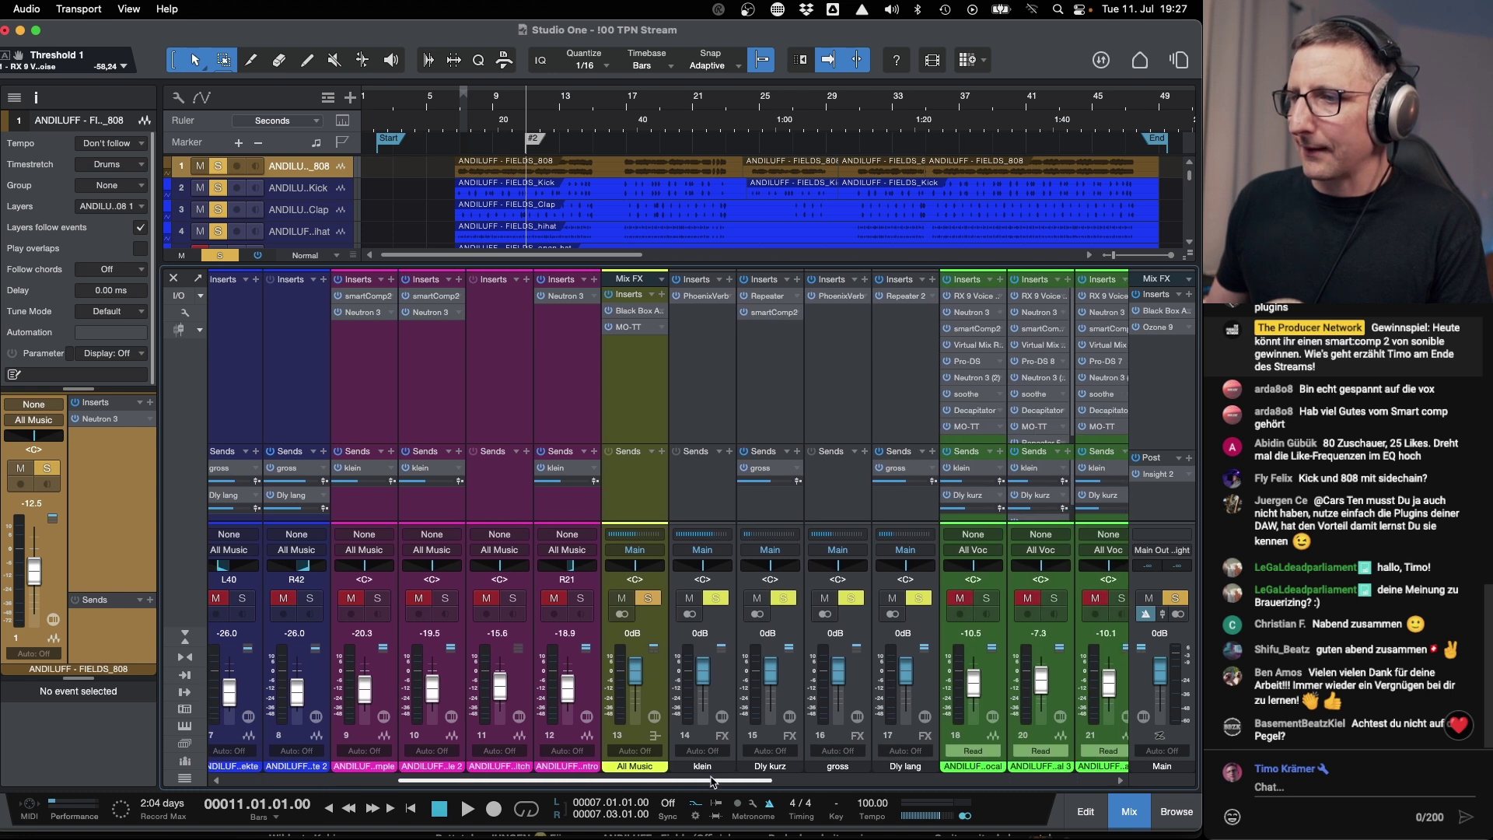
scroll(393, 627, "left", 3)
left_click_drag(519, 781, 818, 778)
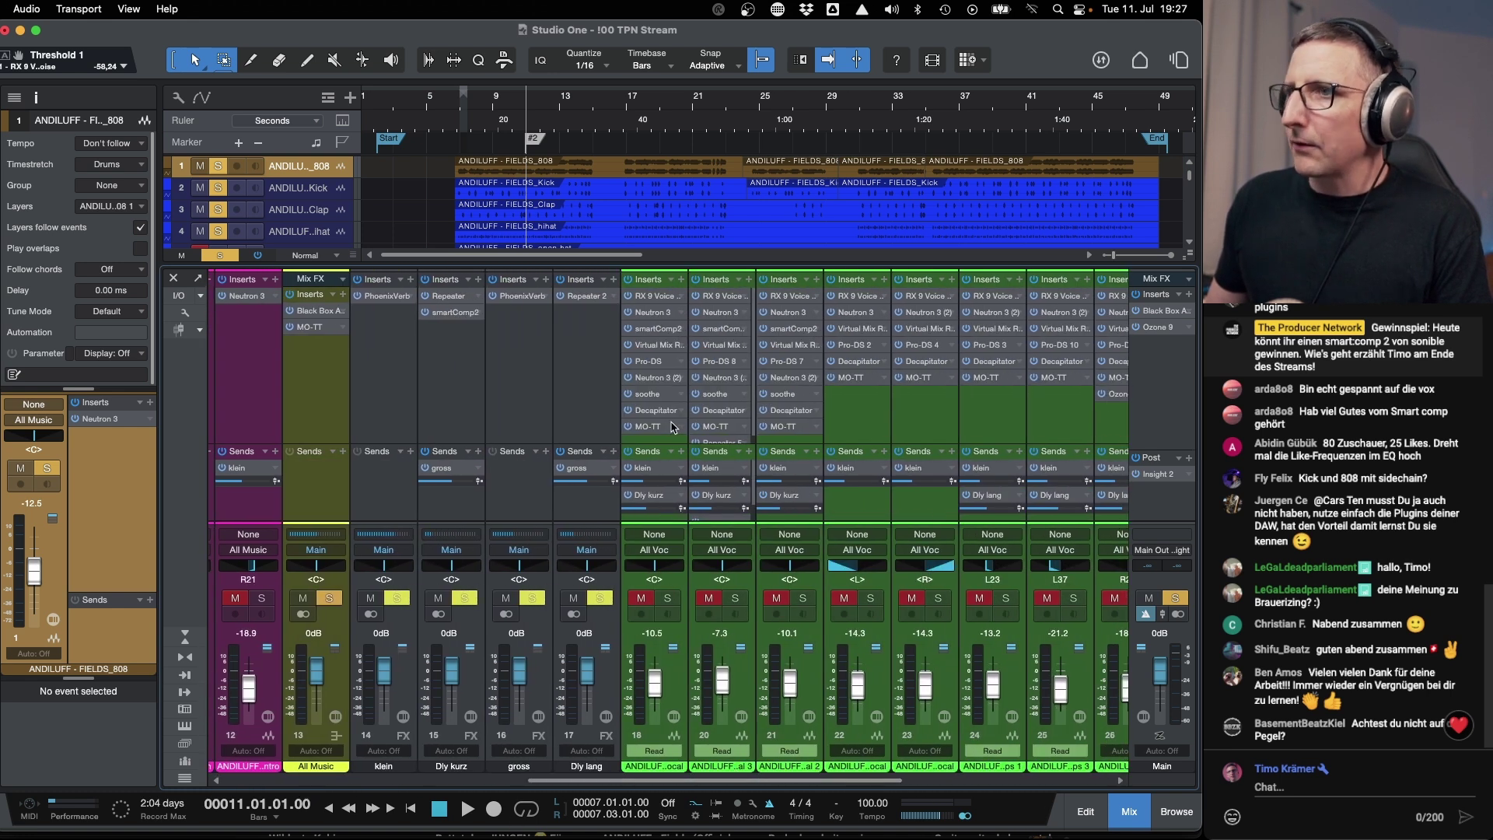
Set an active playback loop from bar 11 to bar 15 and hide the mixer to show the whole arrangement.
left_click(627, 108)
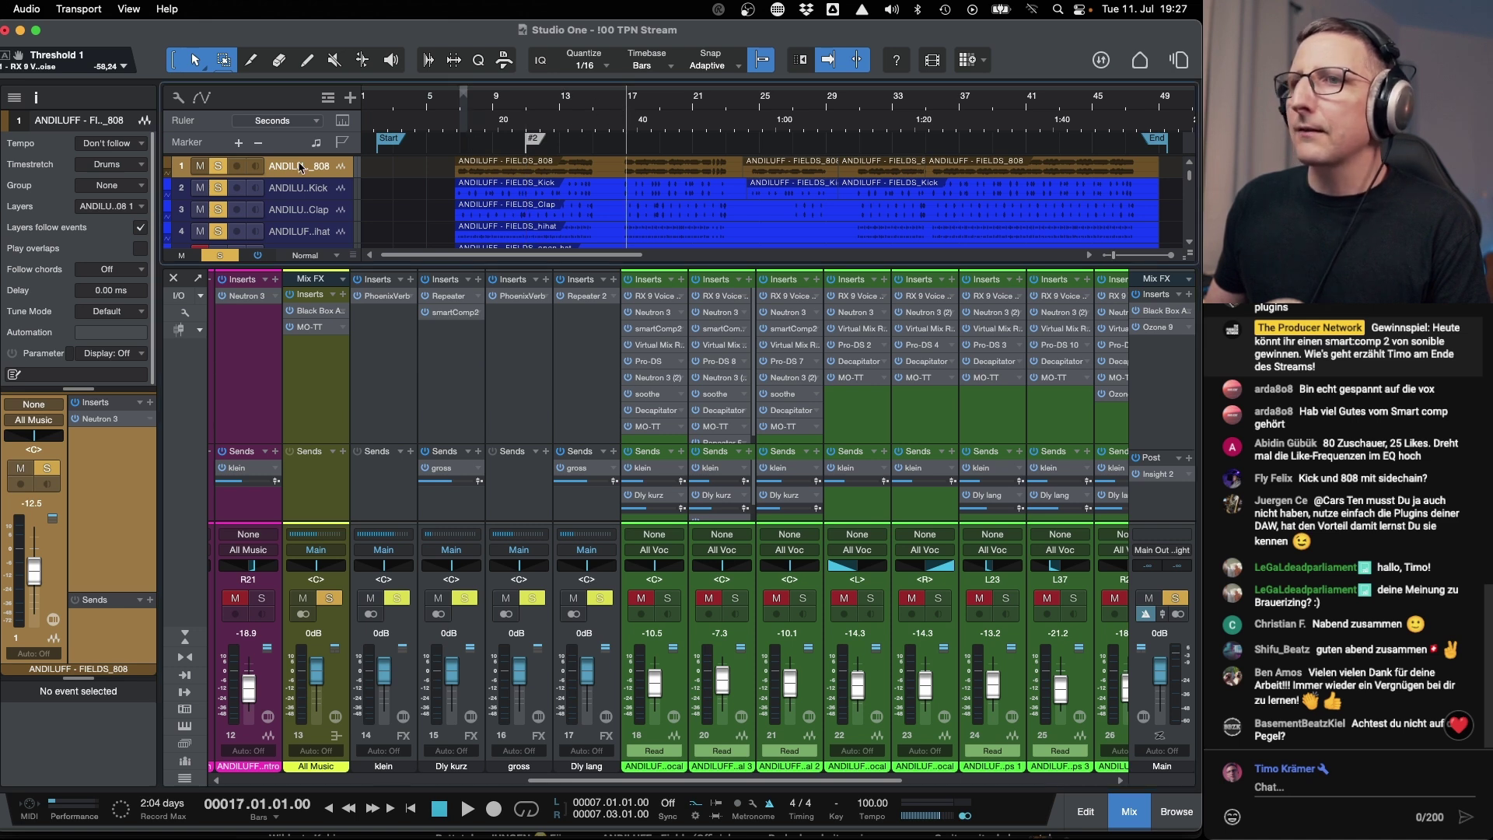
left_click(527, 92)
left_click_drag(527, 91, 592, 97)
key("KP_Divide")
key("F3")
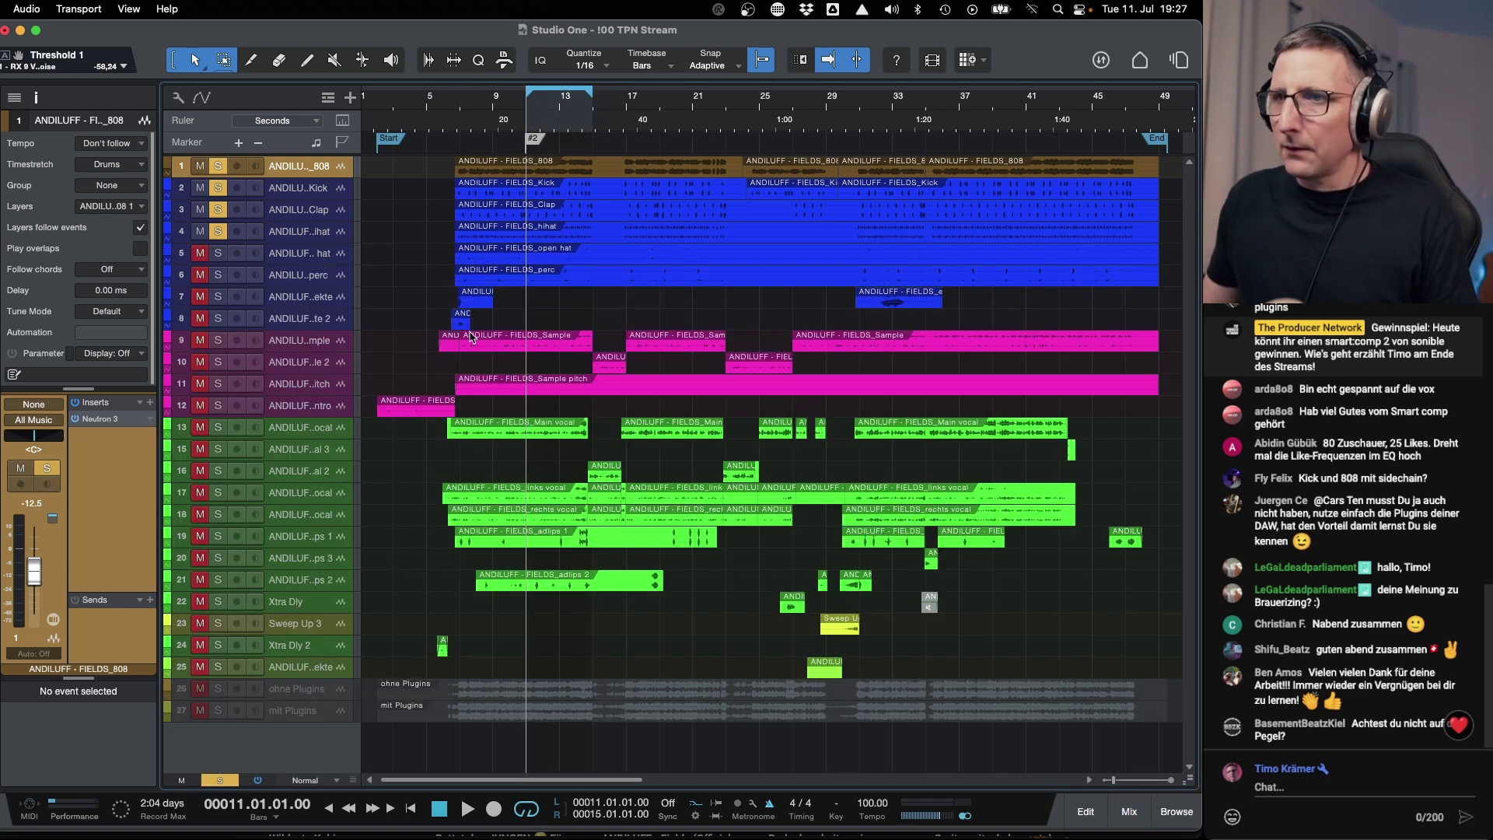
Solo the Main vocal track, enlarge its lane to inspect the waveform, and place the playhead at bar 7.
left_click(328, 432)
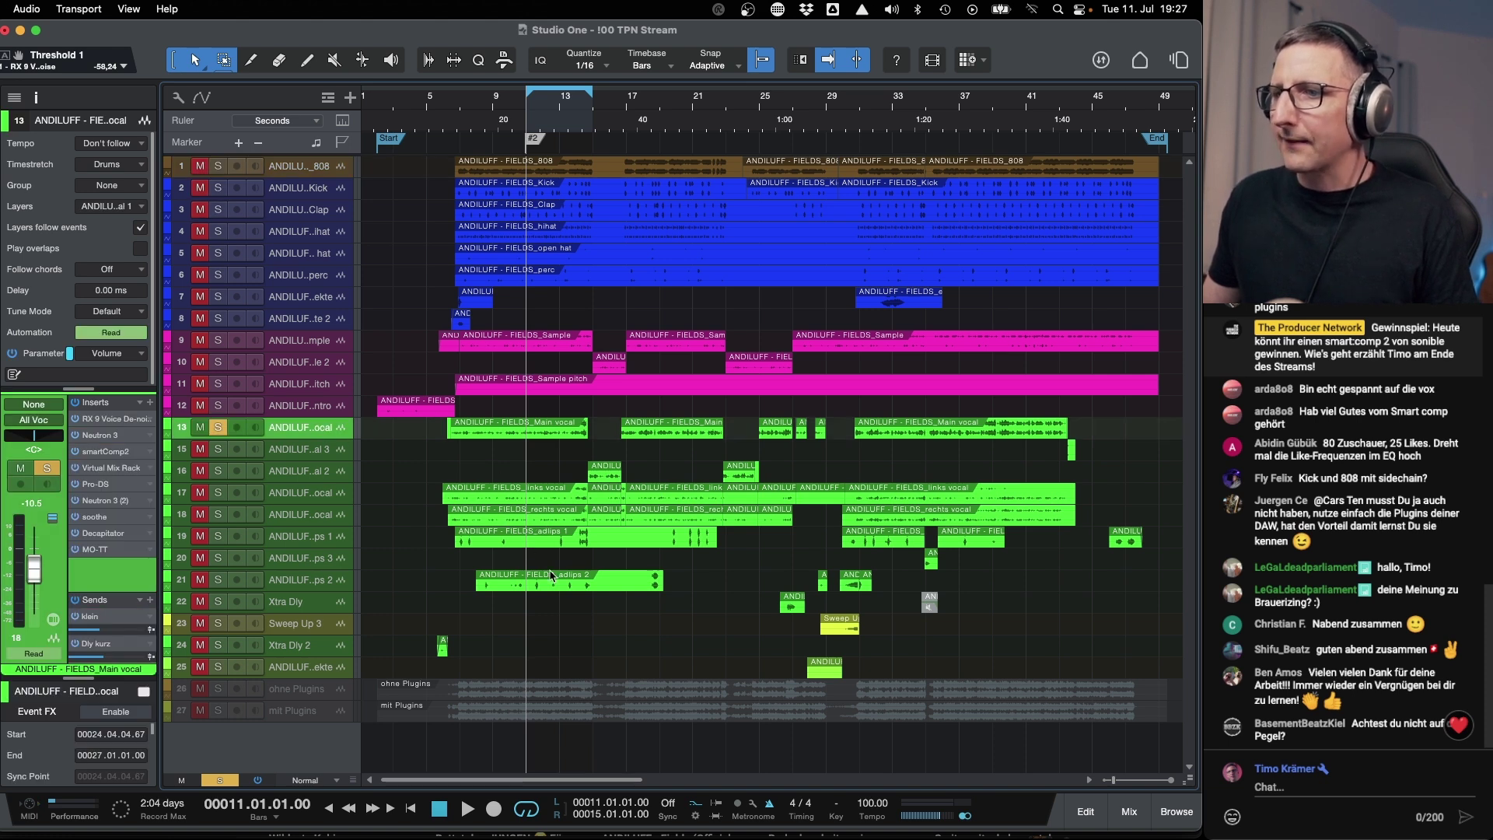
left_click_drag(321, 441, 320, 622)
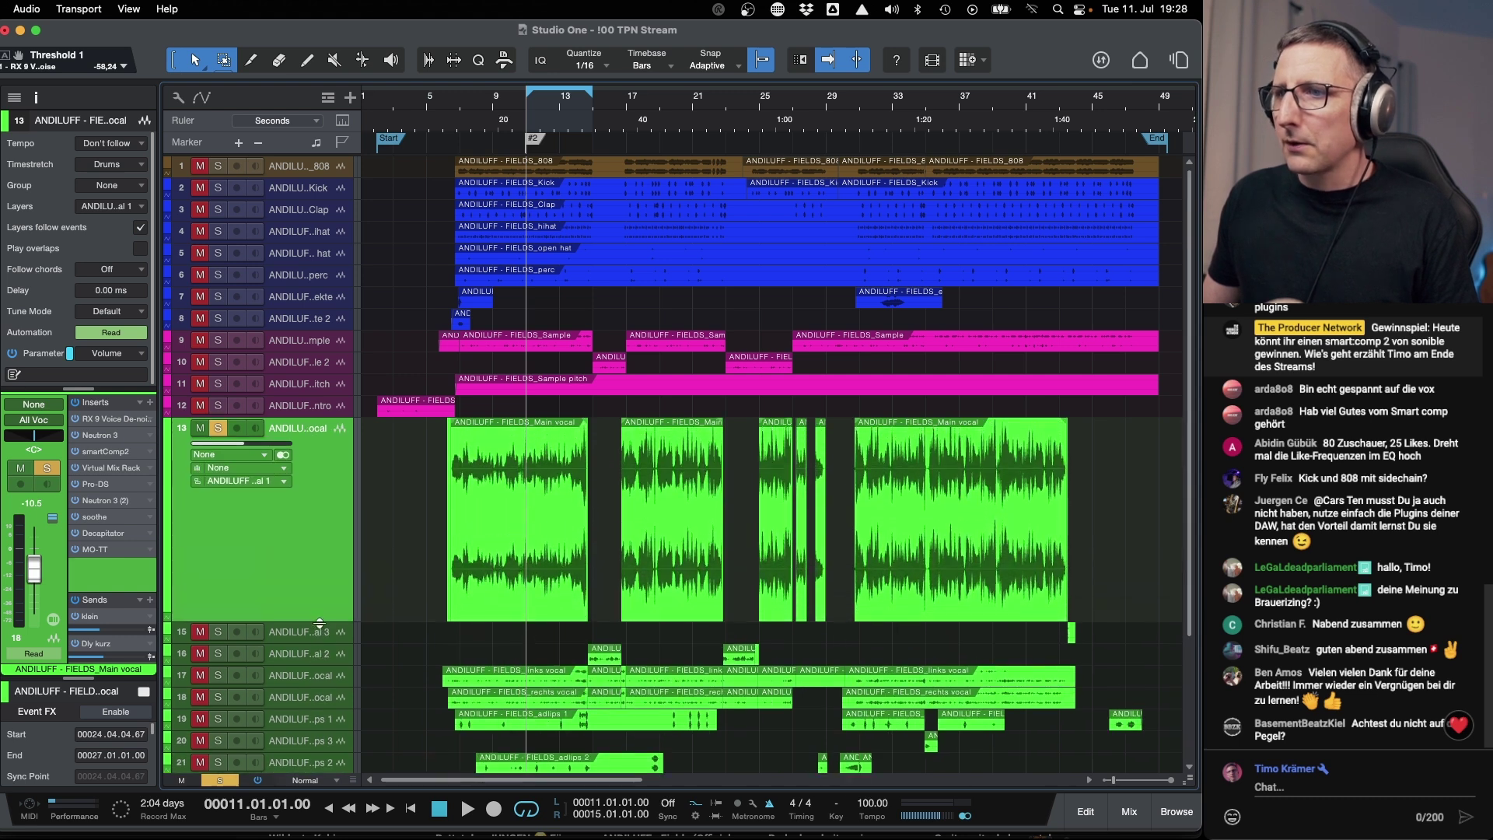
left_click(463, 107)
scroll(645, 412, "down", 5)
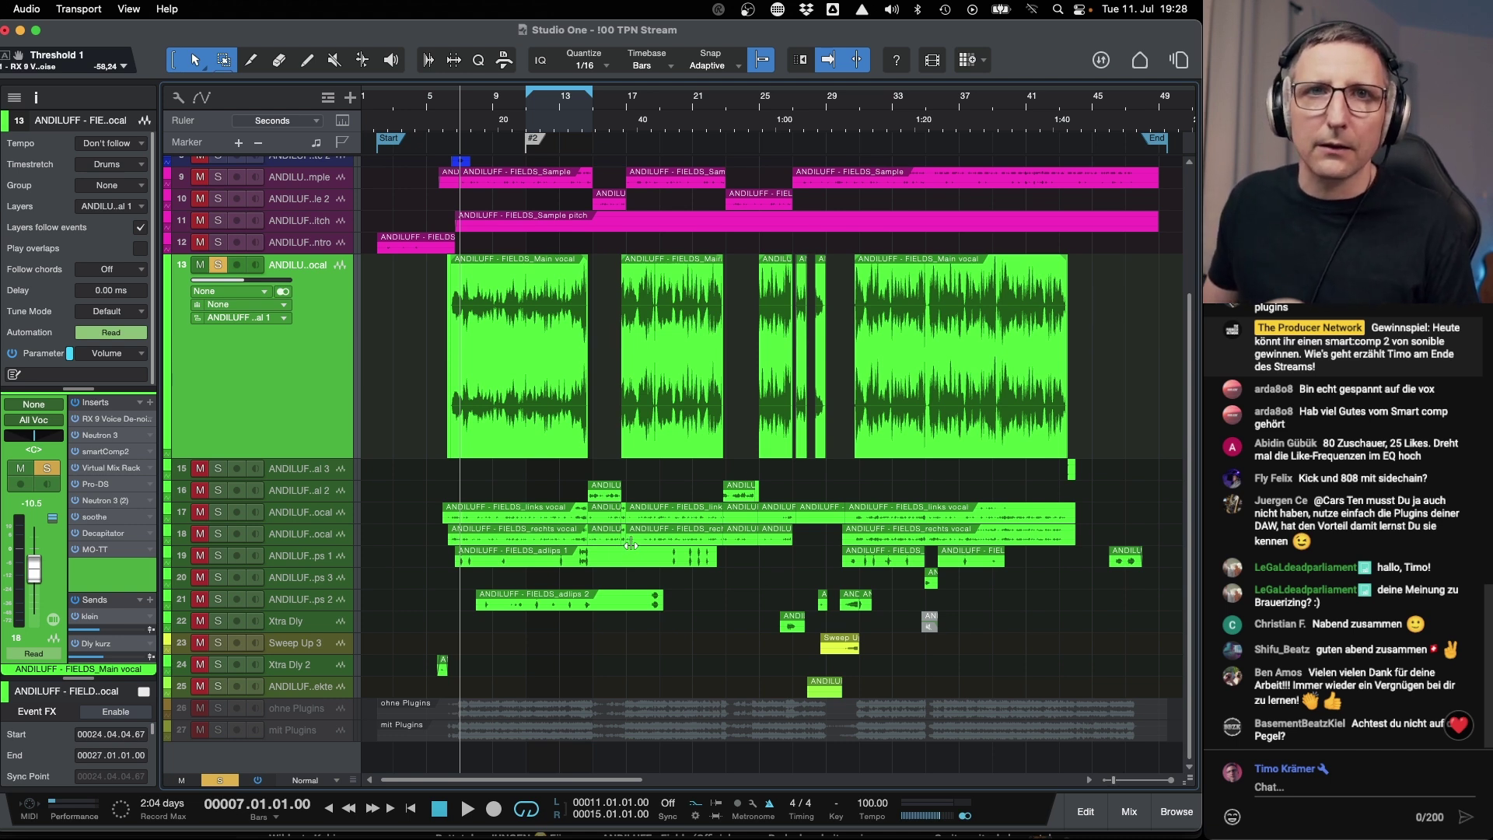
scroll(626, 546, "up", 5)
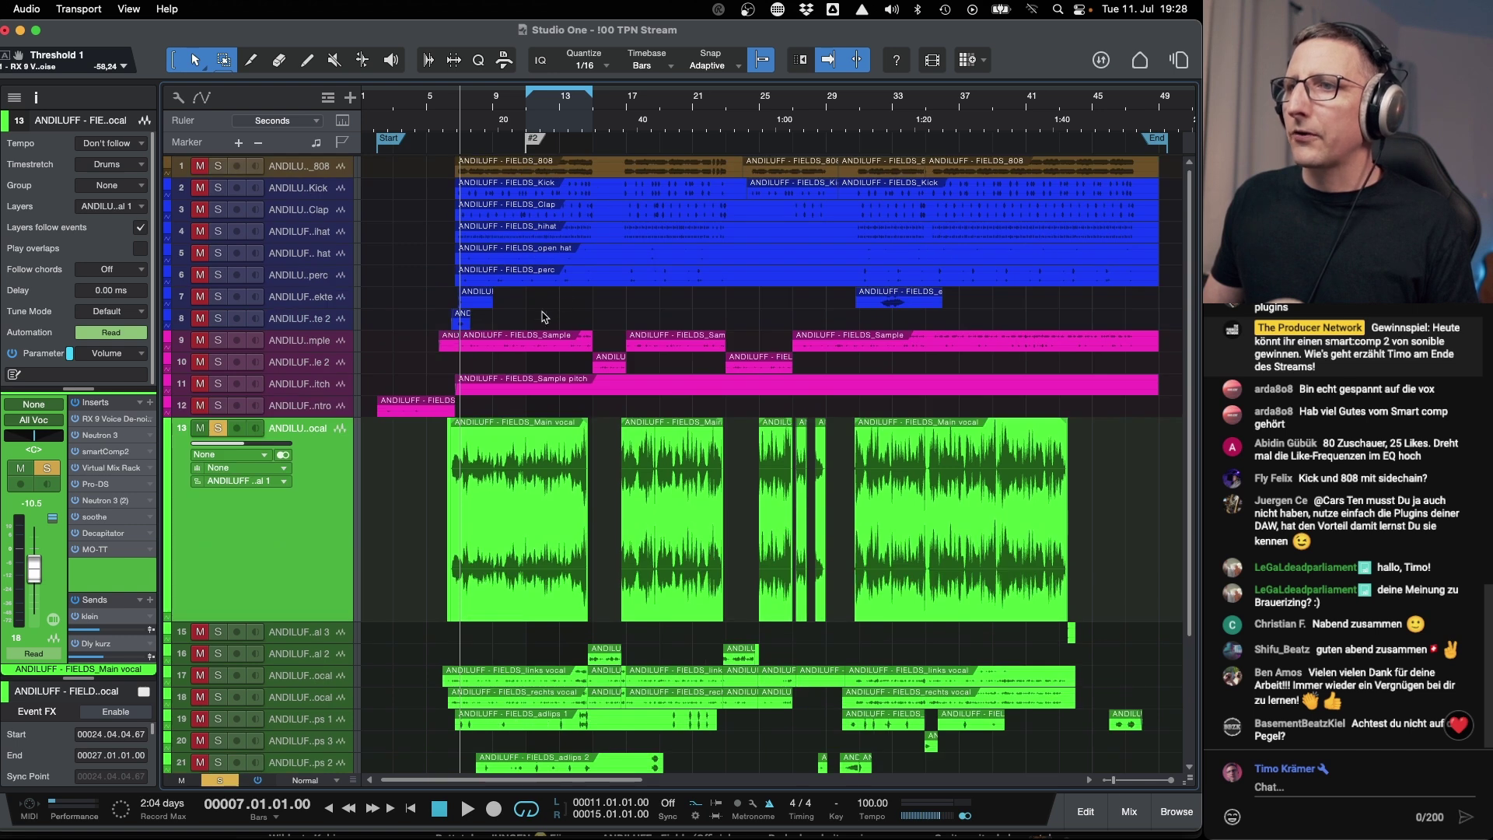
Zoom the arrangement out horizontally and reduce all tracks to the Tiny height.
key("w")
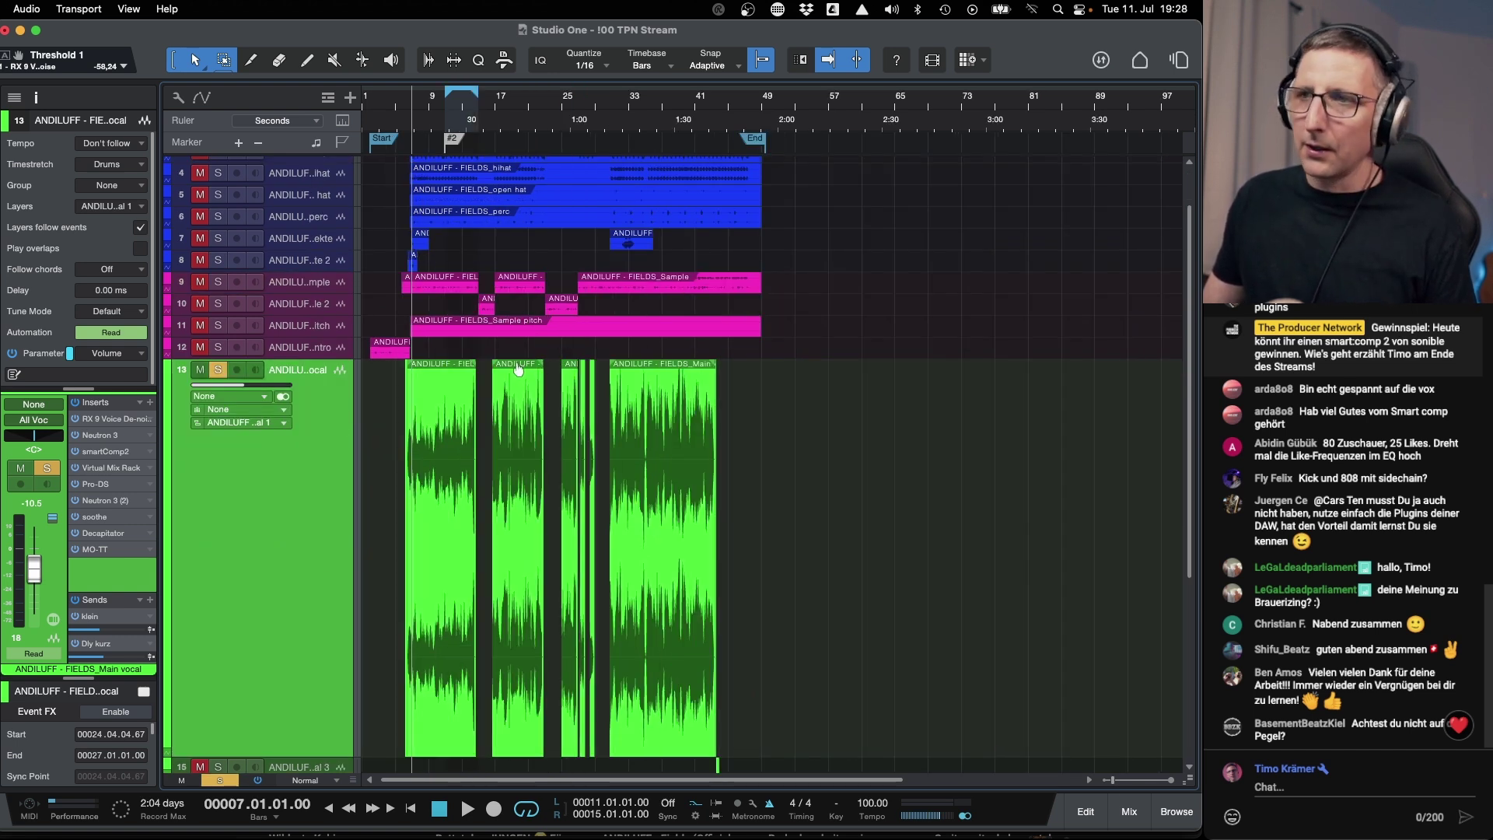
key("shift+e")
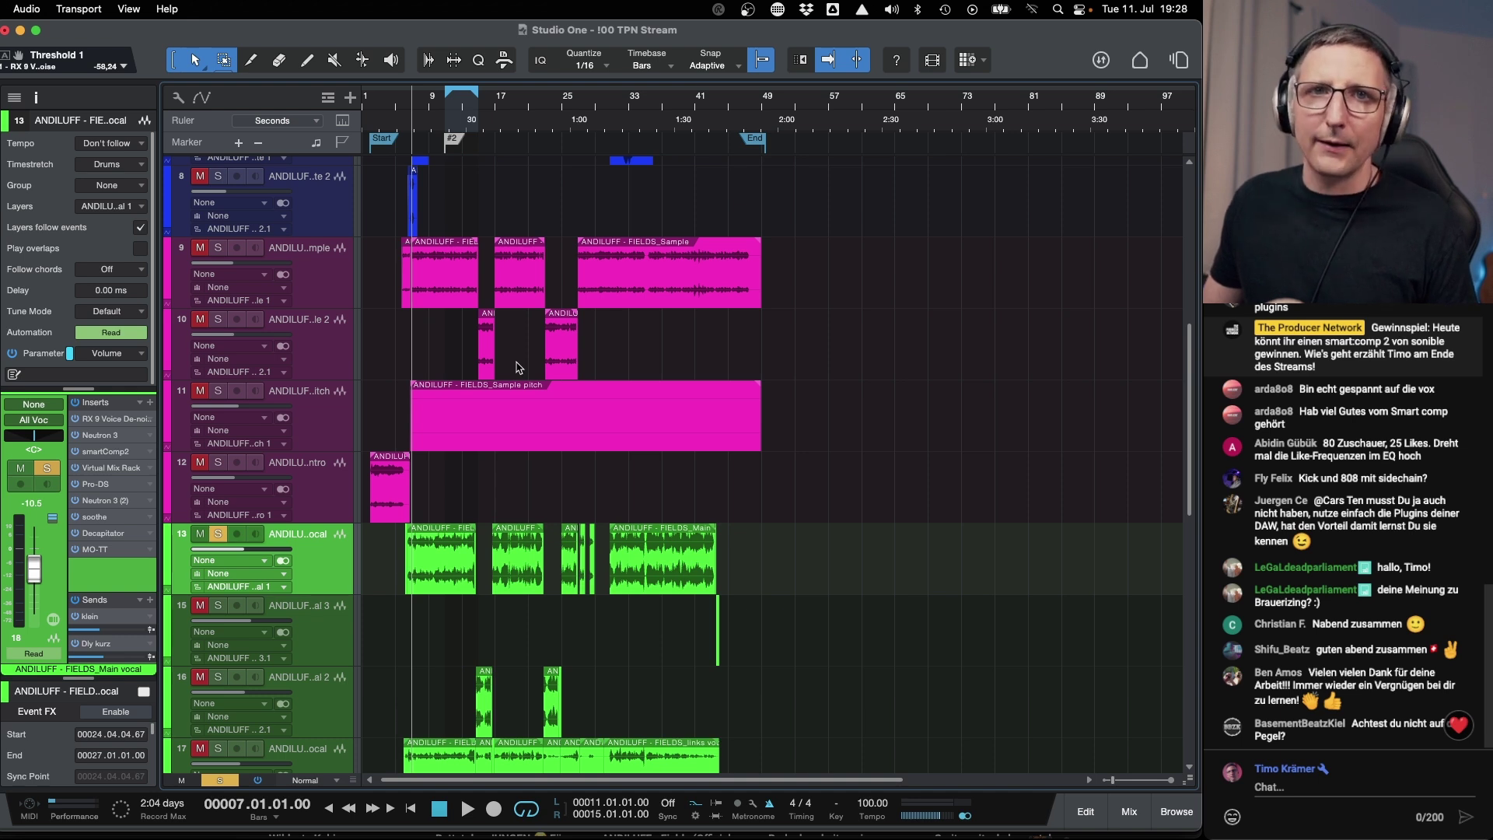
key("shift+w")
key("shift+w")
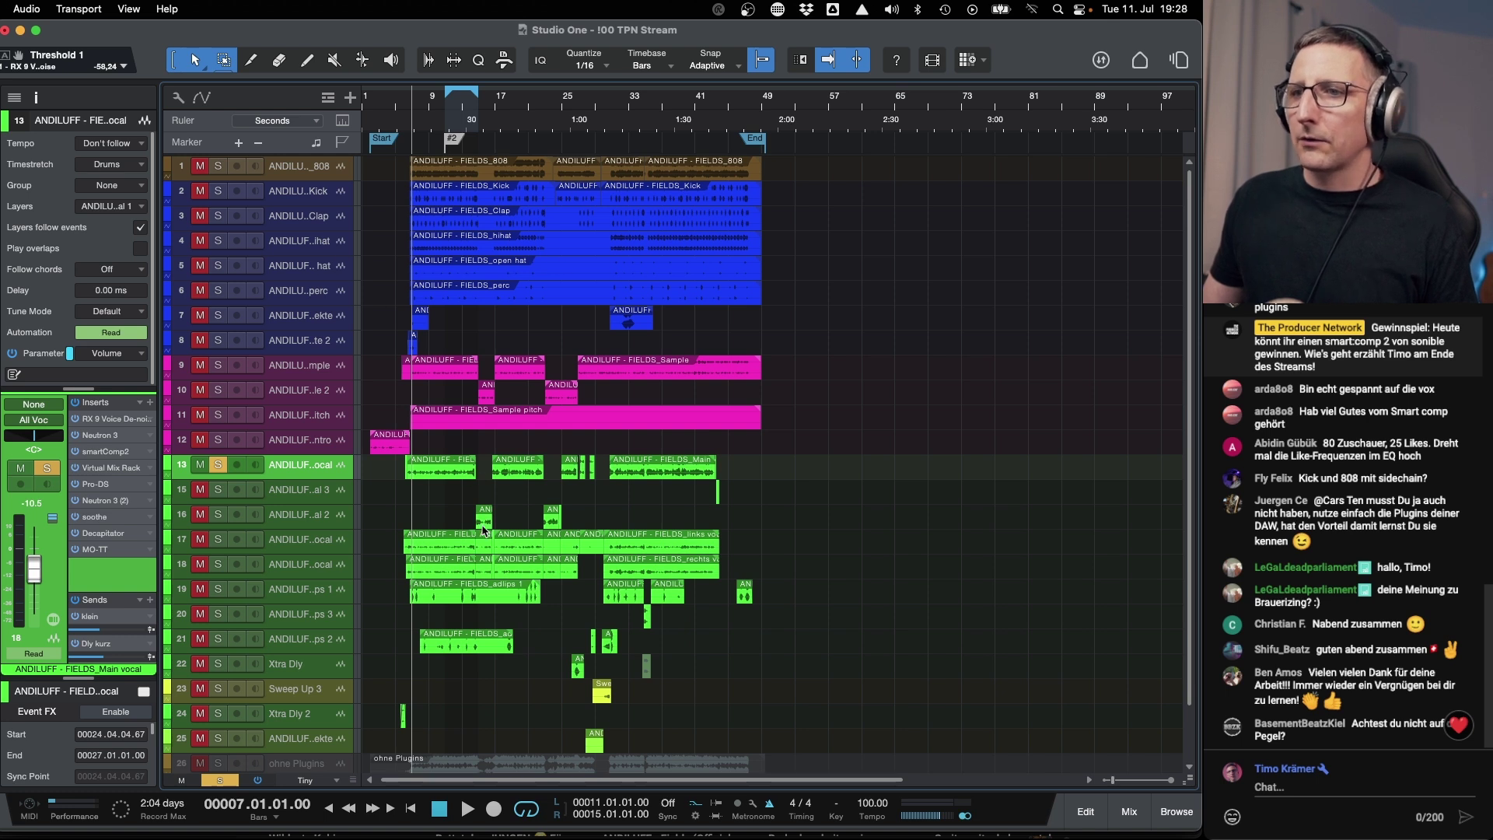
scroll(483, 532, "down", 2)
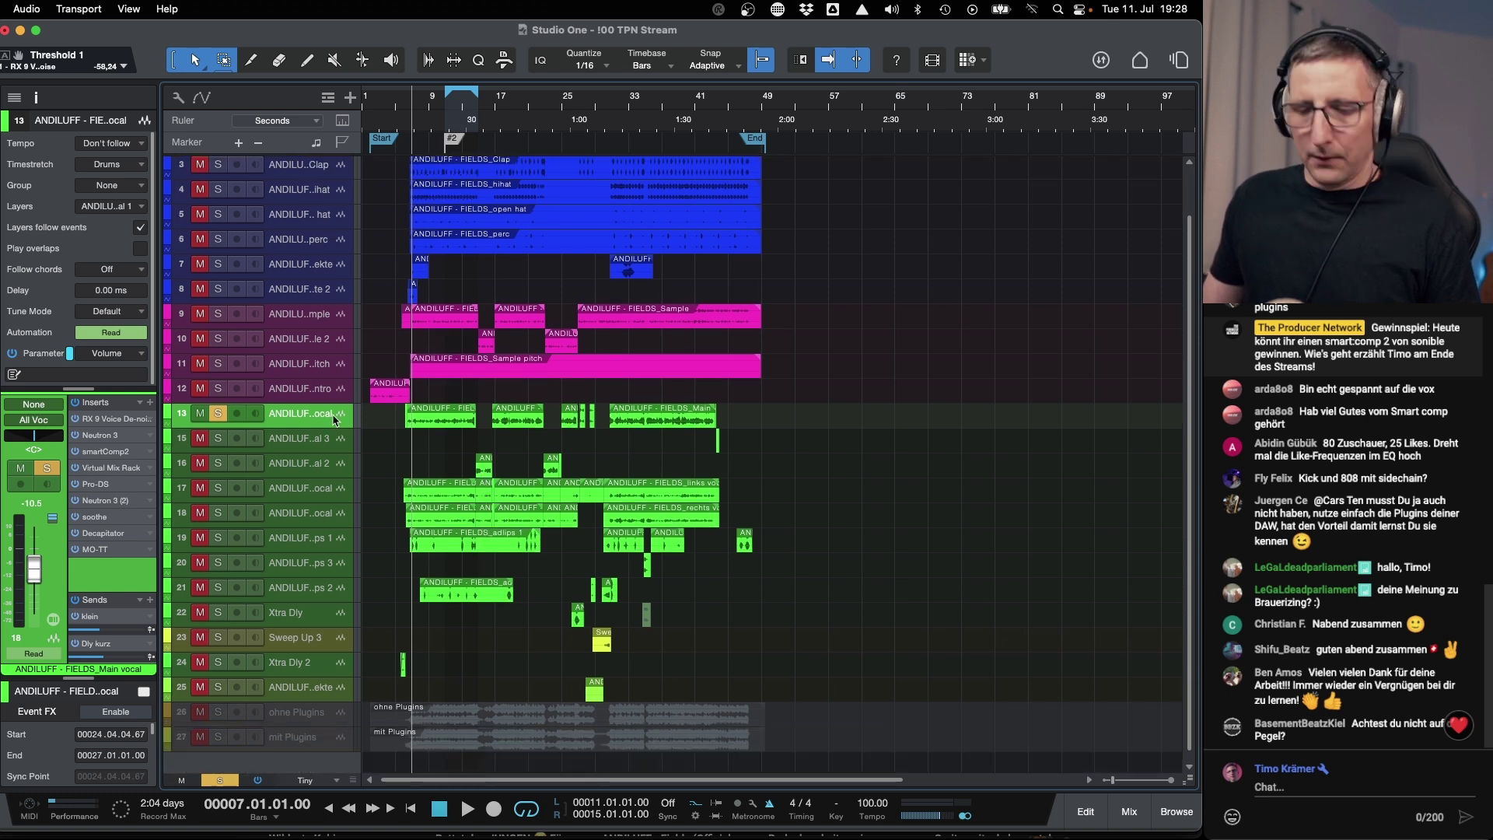
Show the Main vocal channel in the mixer and play it from bar 7 with its inserts and sends bypassed.
key("F3")
left_click_drag(661, 781, 753, 787)
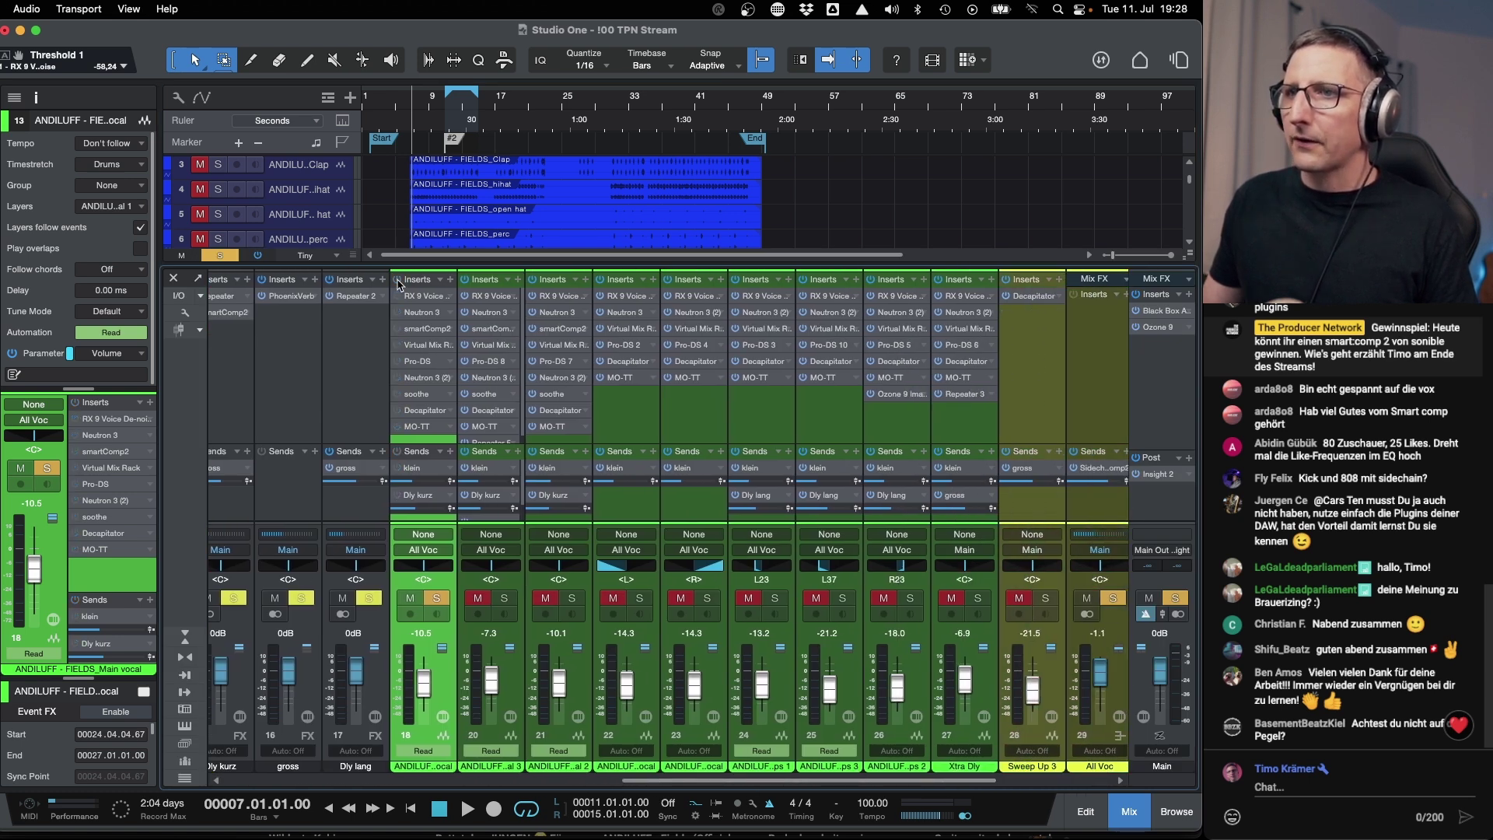
scroll(446, 214, "down", 8)
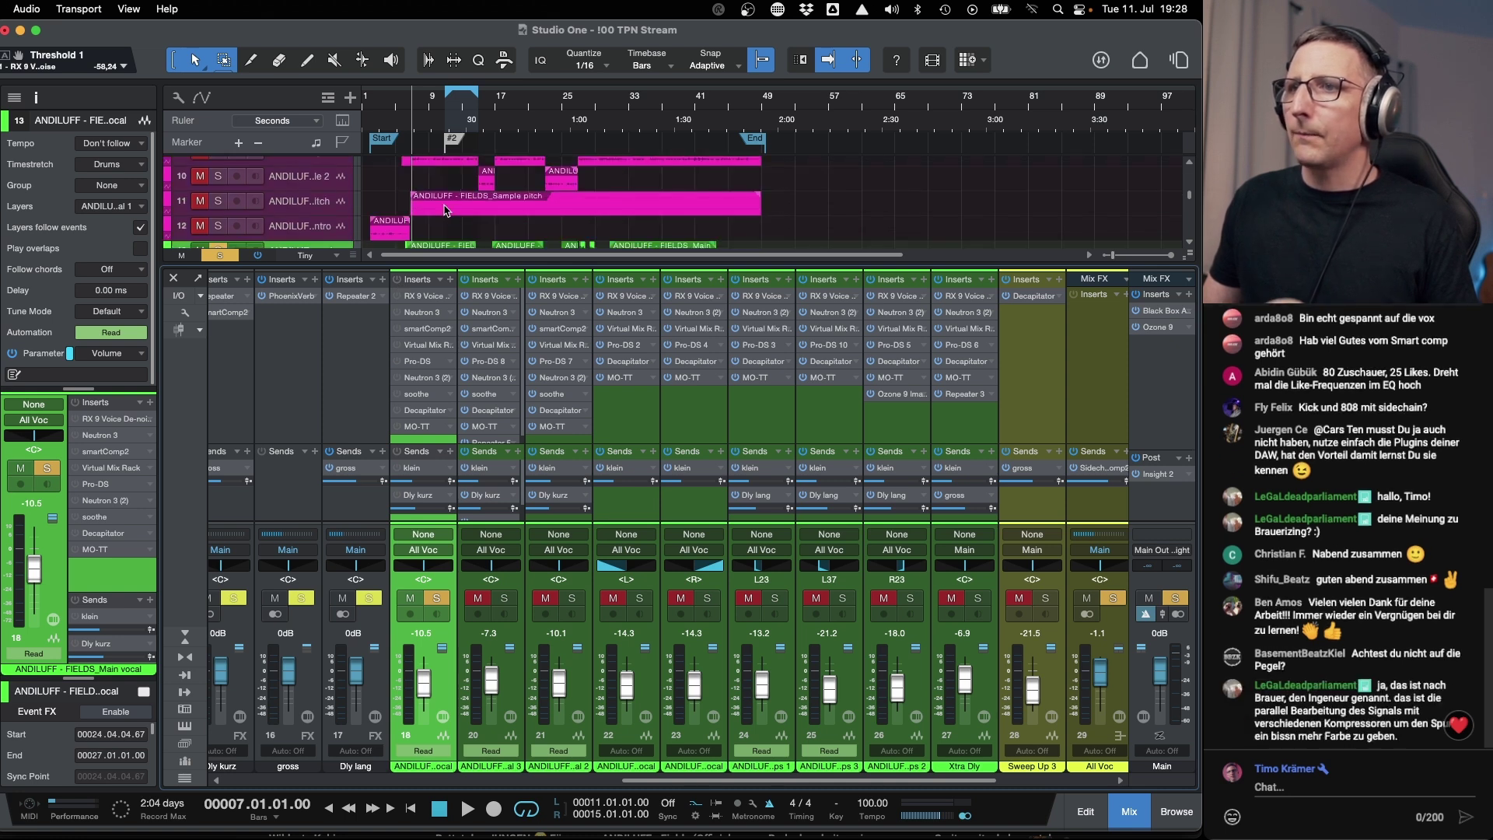
key("space")
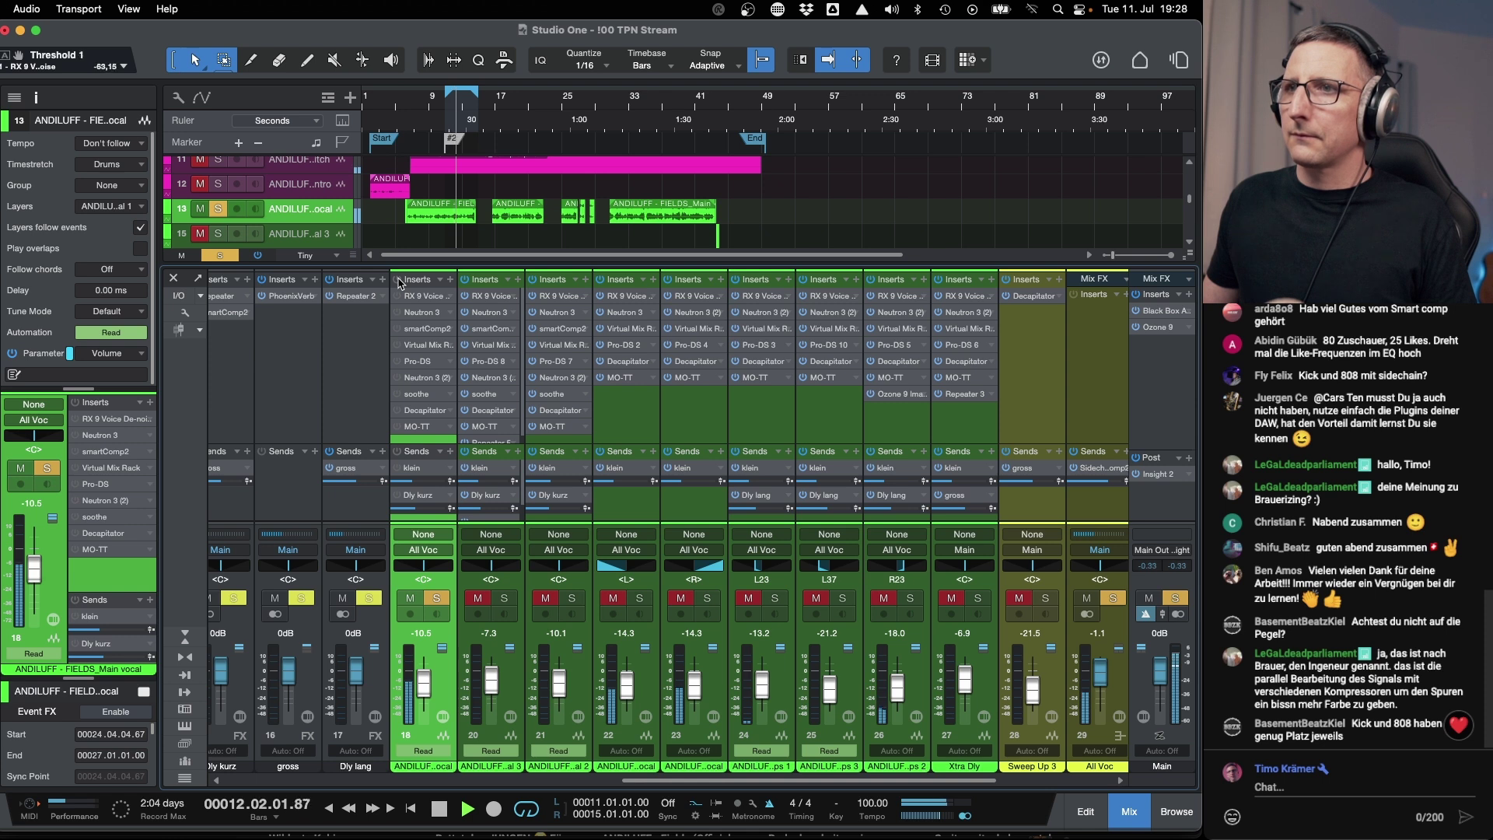
Activate all of the Main vocal's inserts and play it again from bar 11.
key("space")
left_click(447, 108)
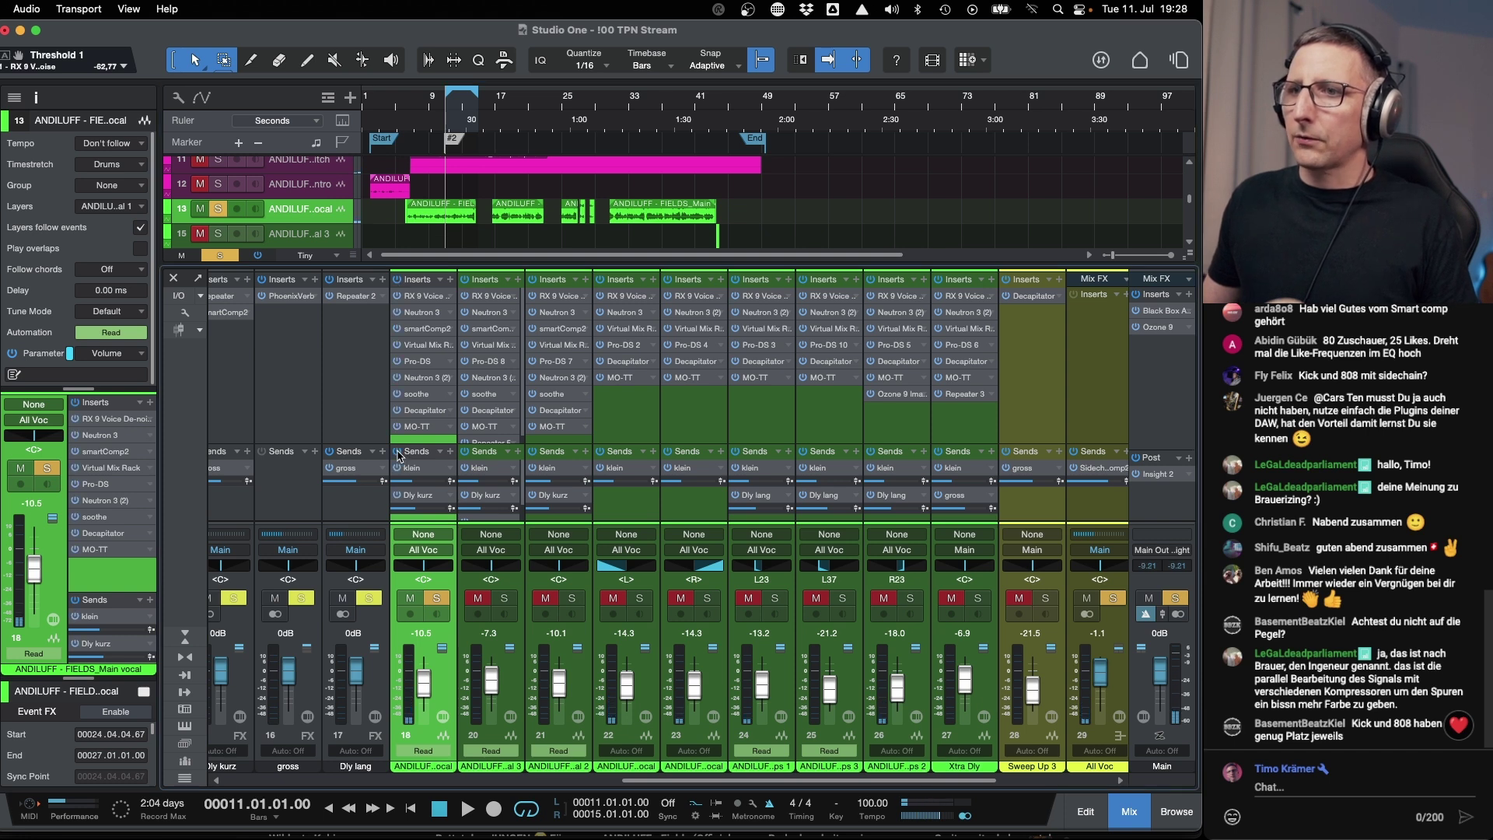
key("space")
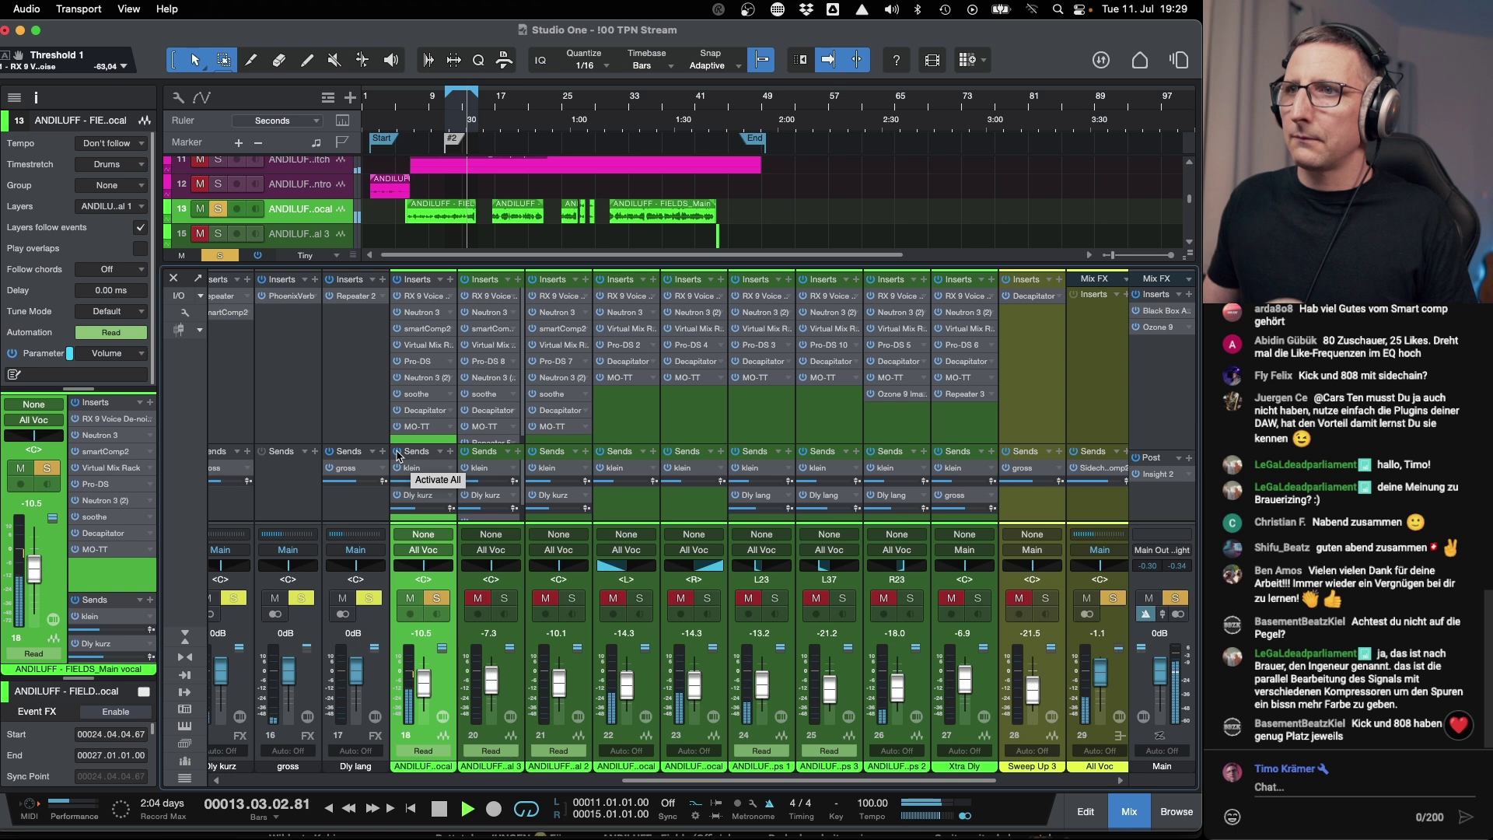
Replay the Main vocal from bar 11 with its inserts active, and bypass all of them to compare.
key("space")
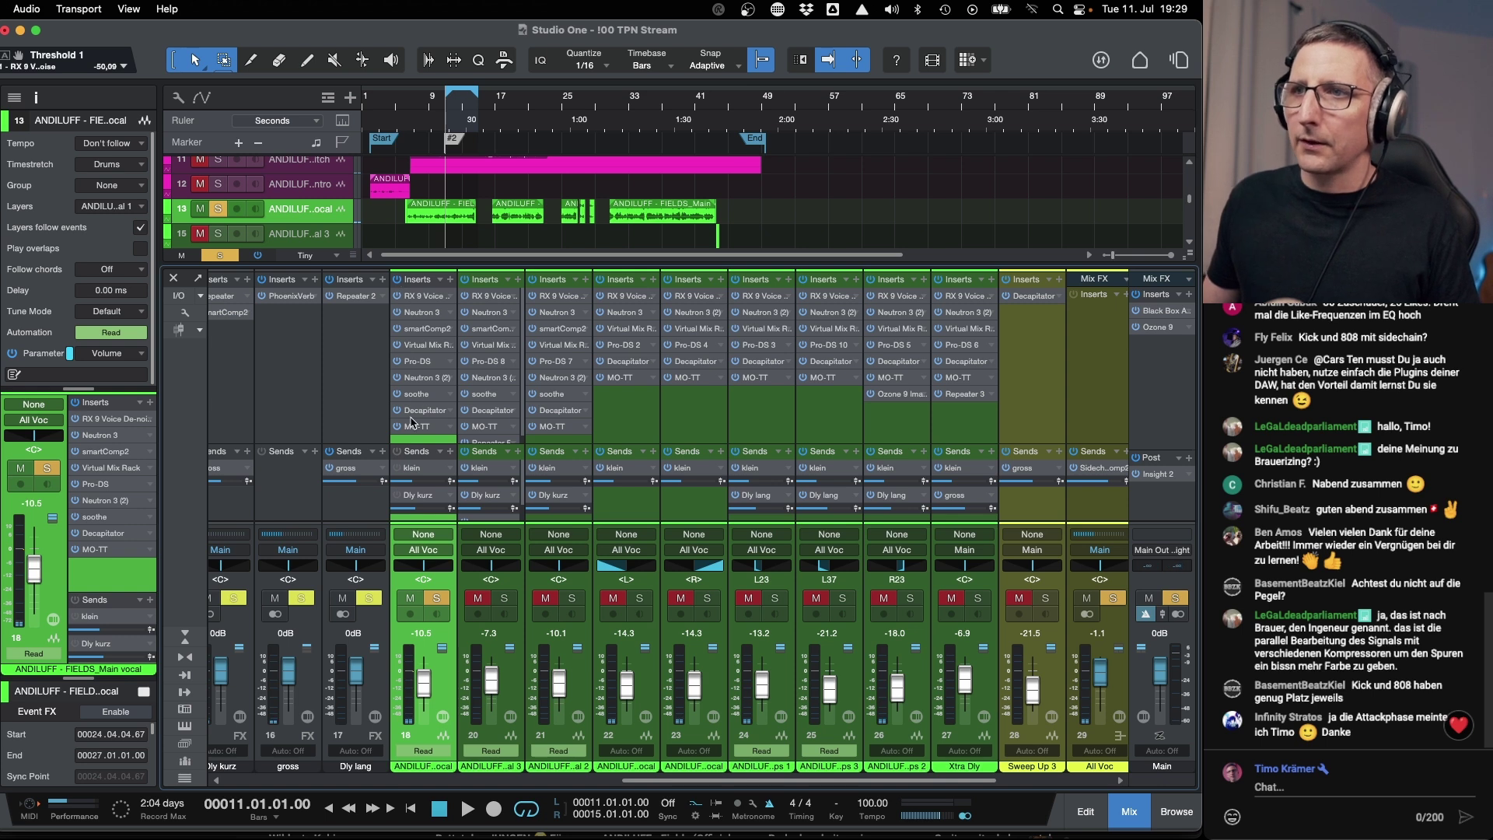
key("space")
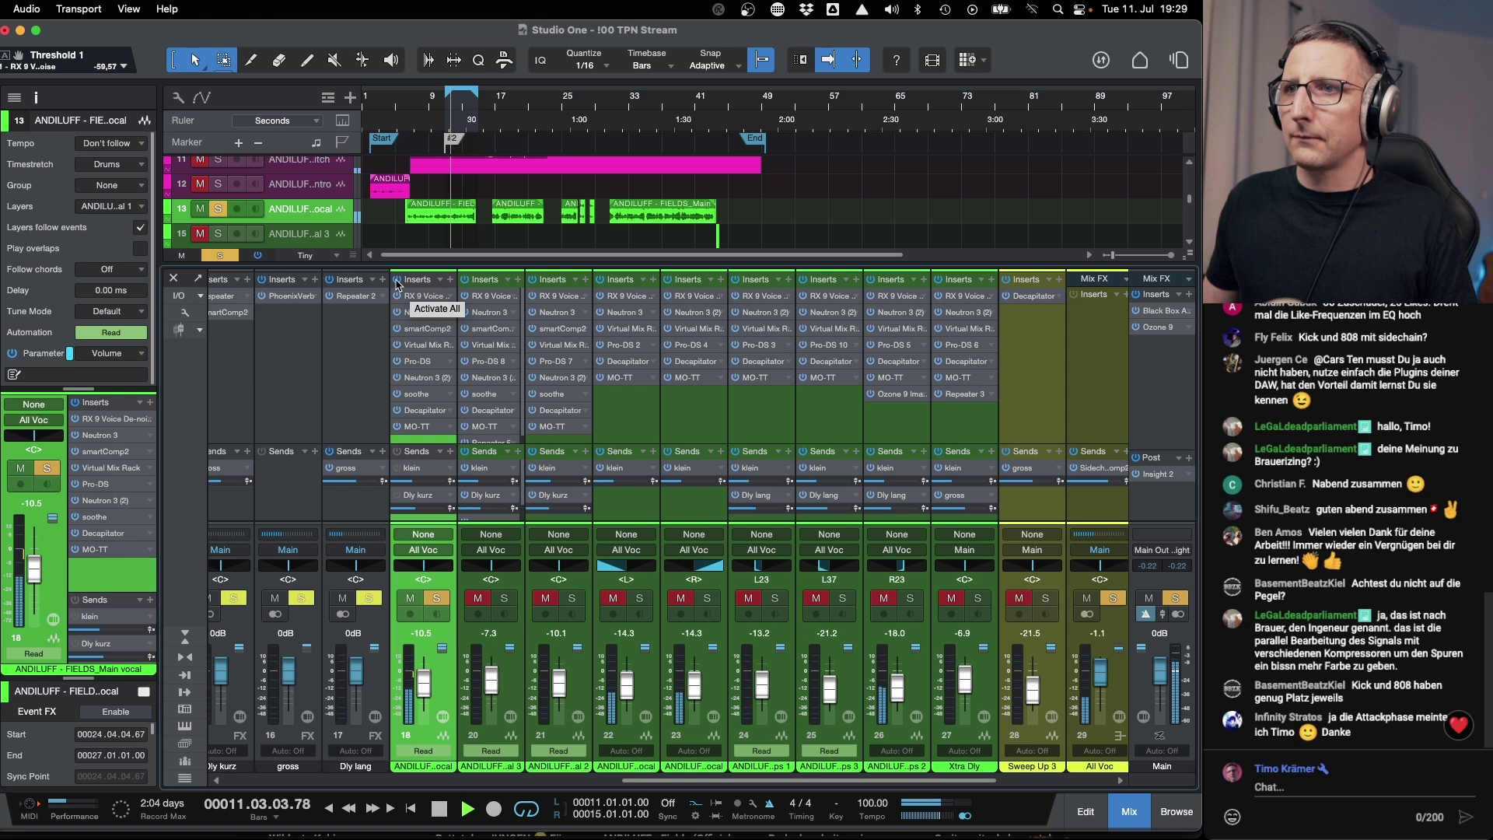
key("space")
left_click(397, 281)
key("space")
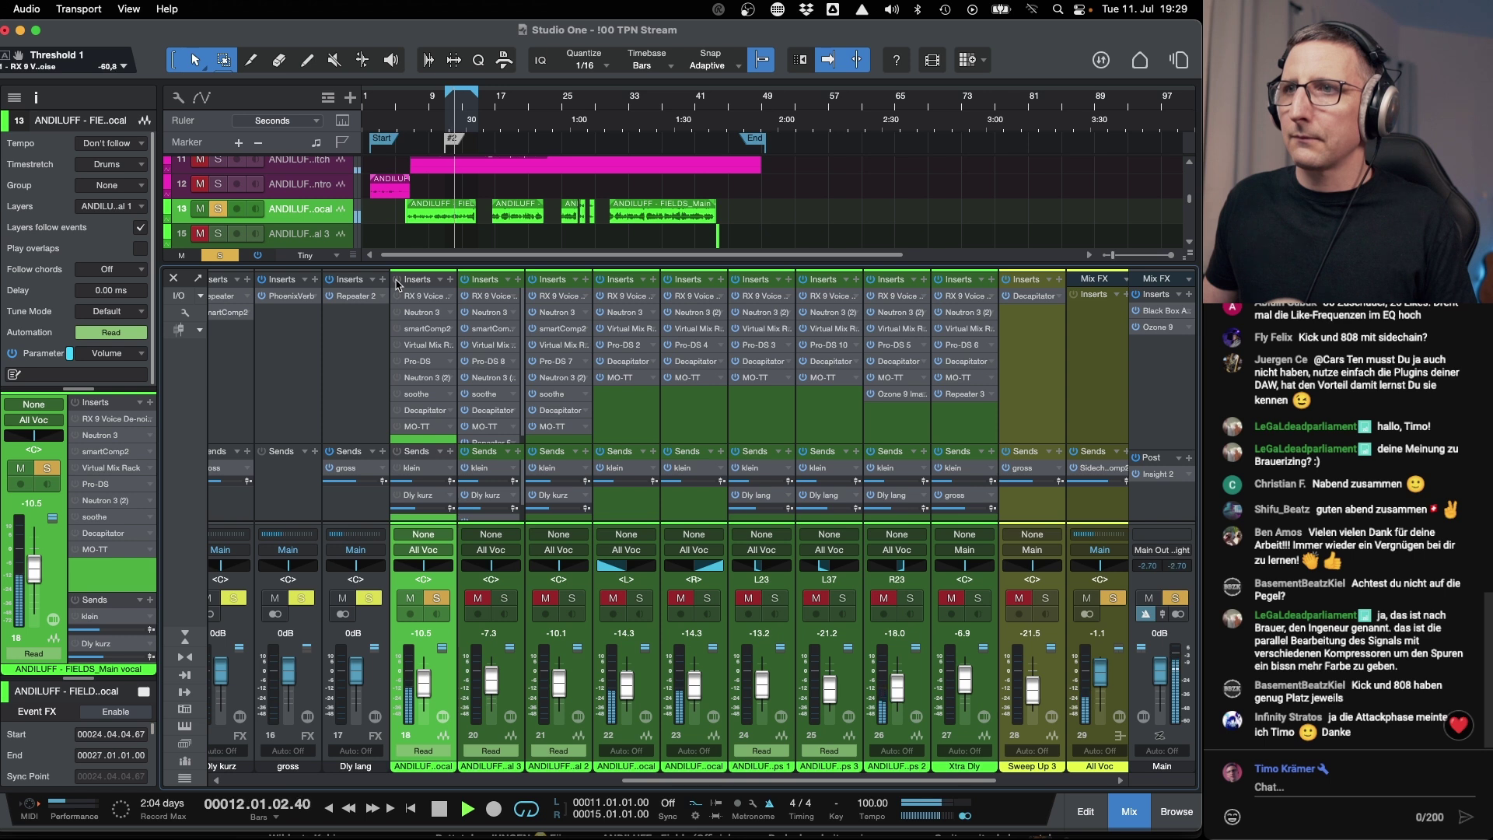
key("space")
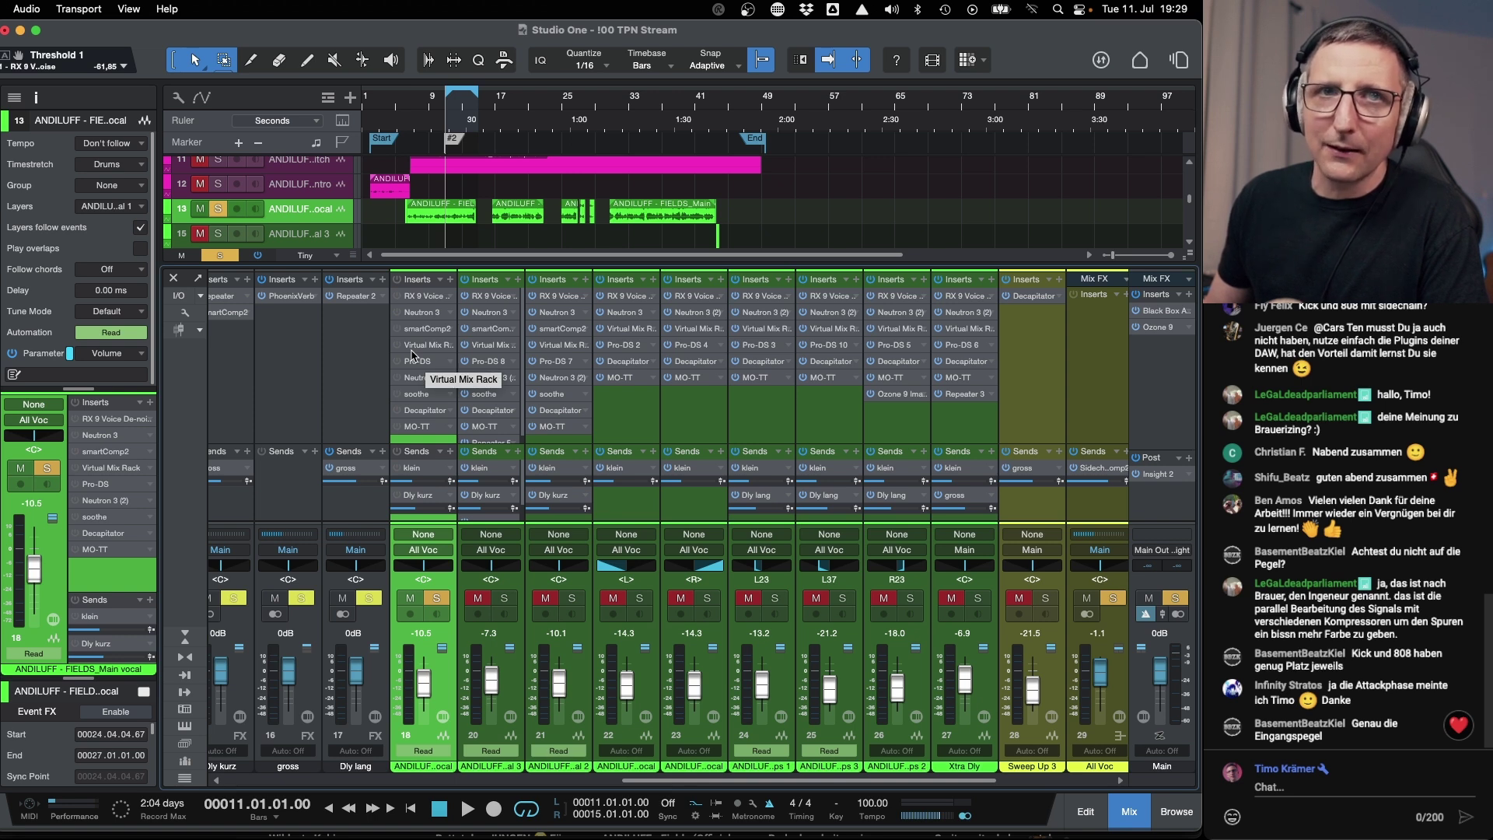
Show the settings of the RX 9 Voice De-noise insert on the Main vocal and close its window.
double_click(417, 297)
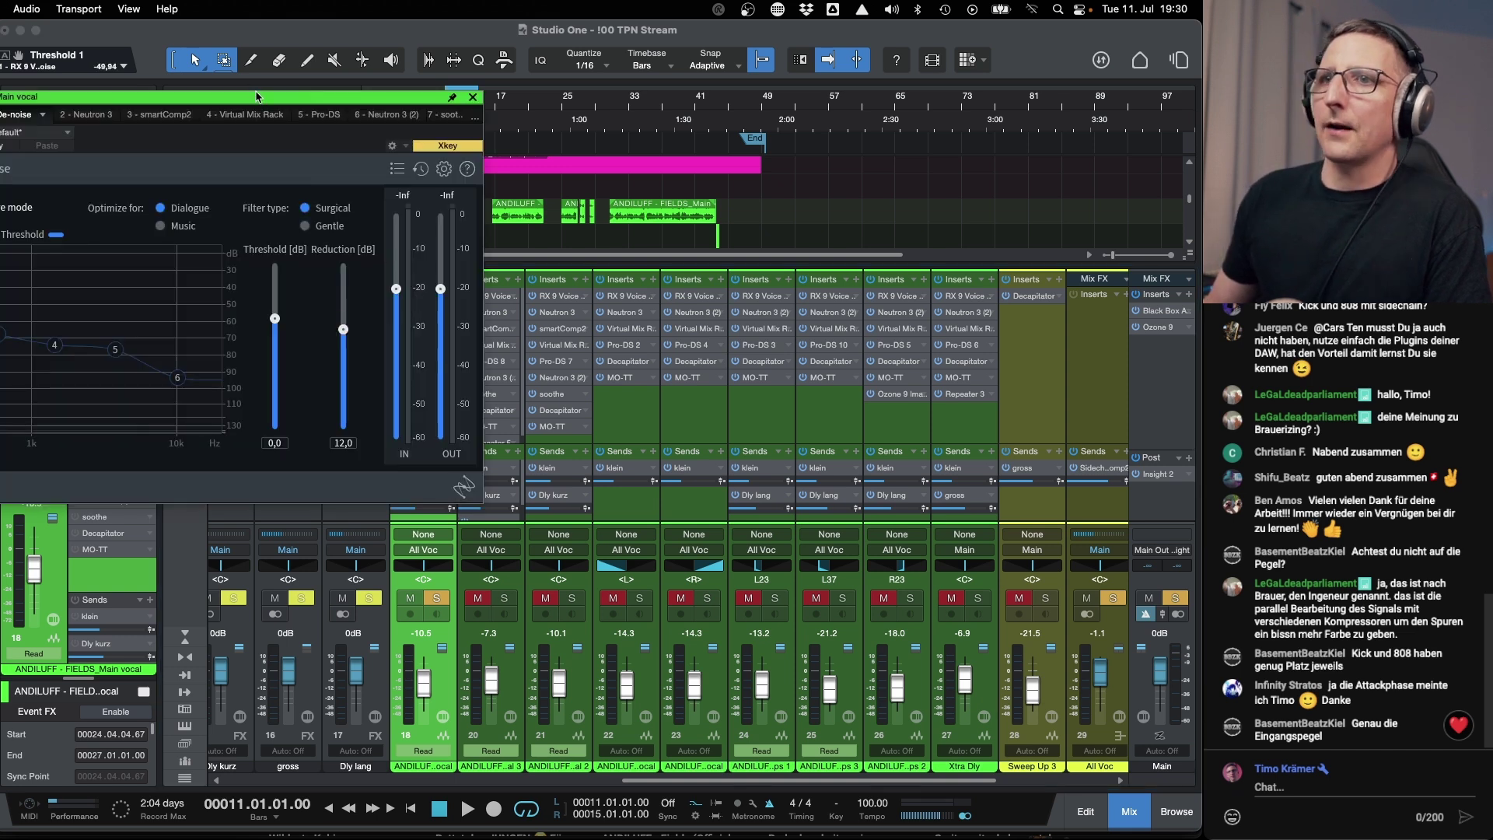
left_click_drag(273, 99, 476, 166)
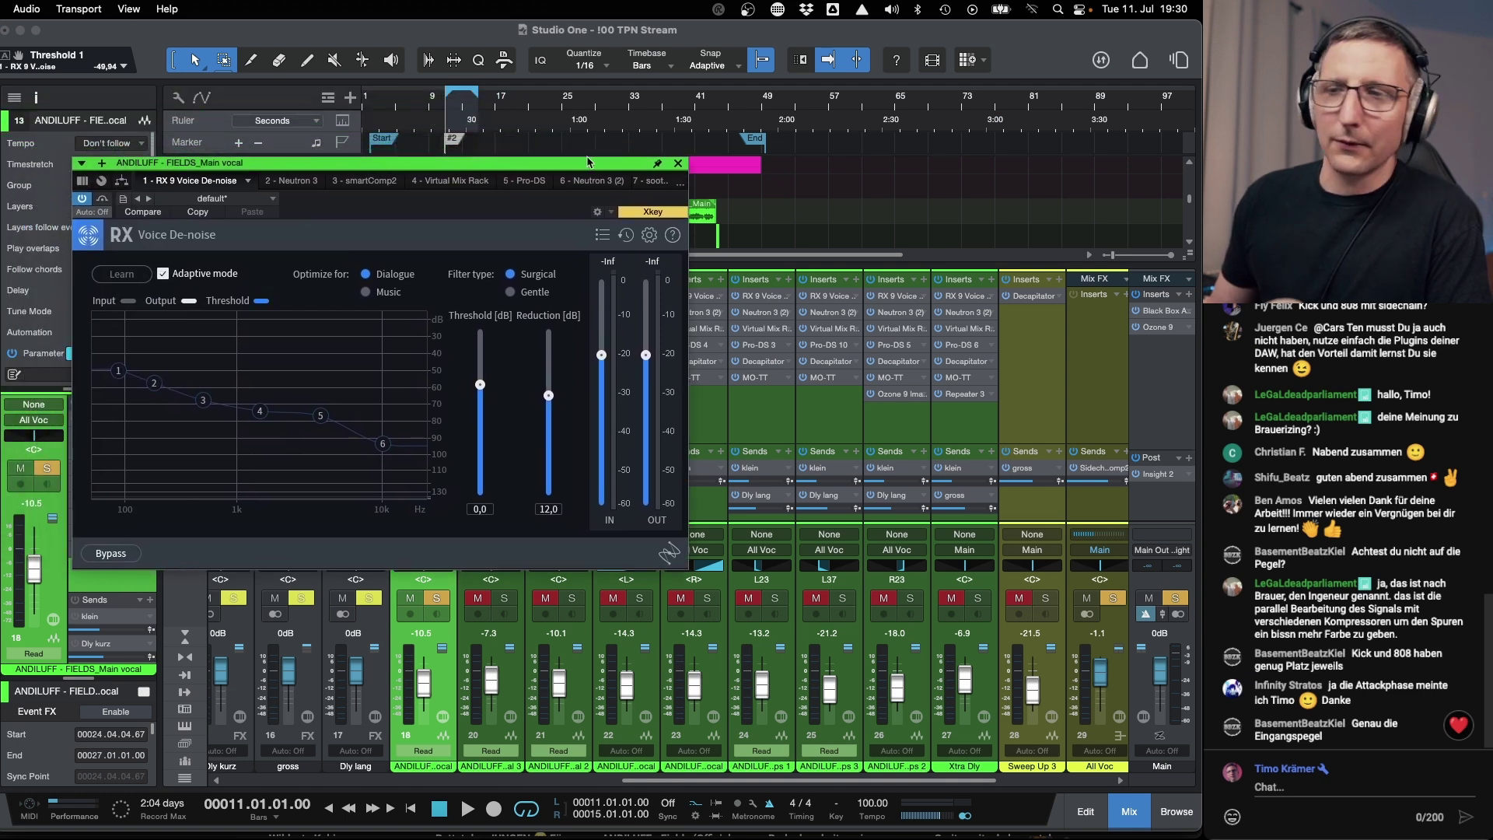
left_click(678, 165)
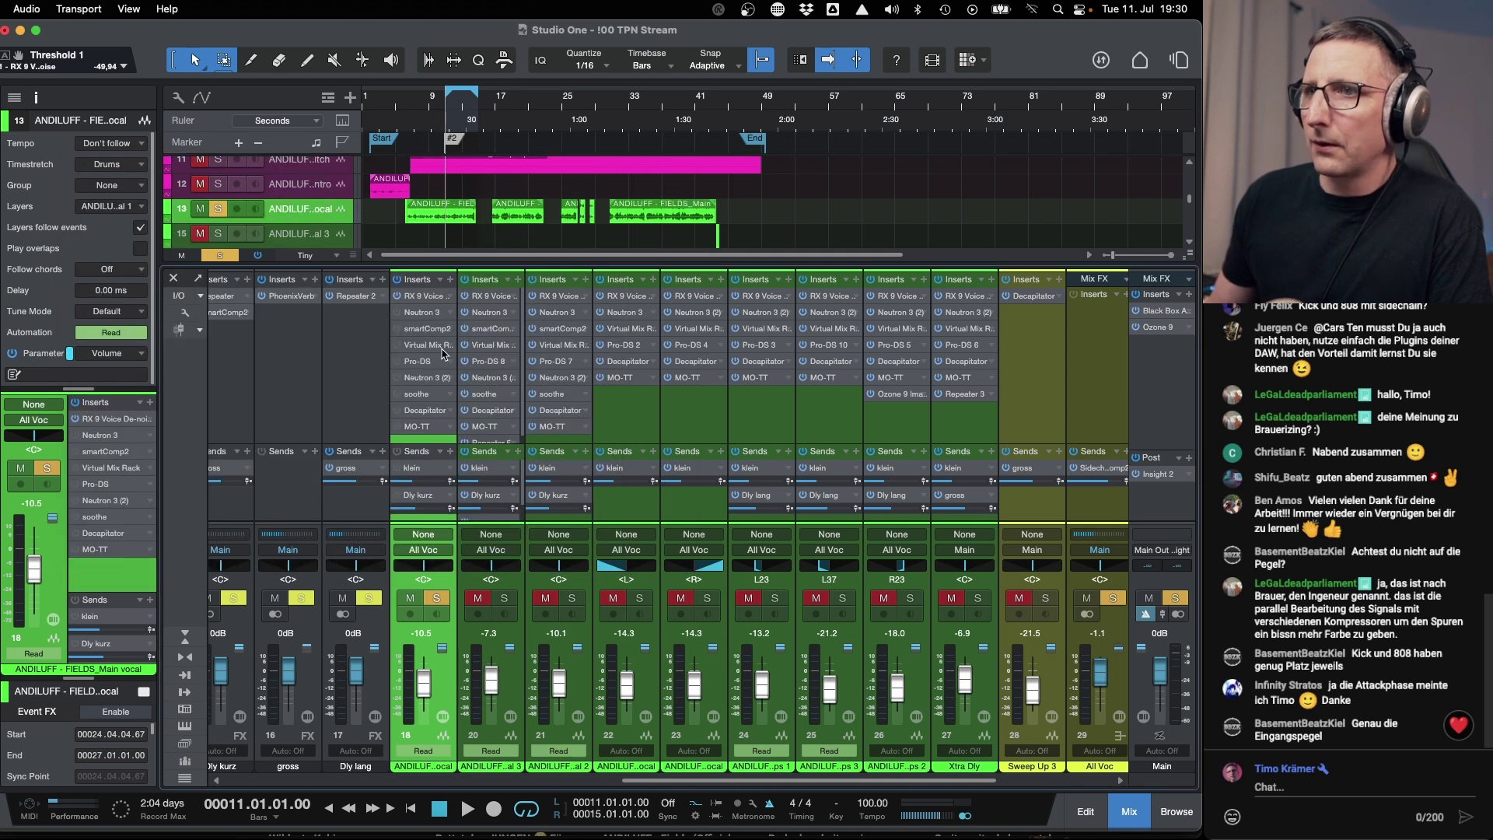
Show the equalizer of the Main vocal's first Neutron 3 insert and bypass that plug-in.
left_click(424, 313)
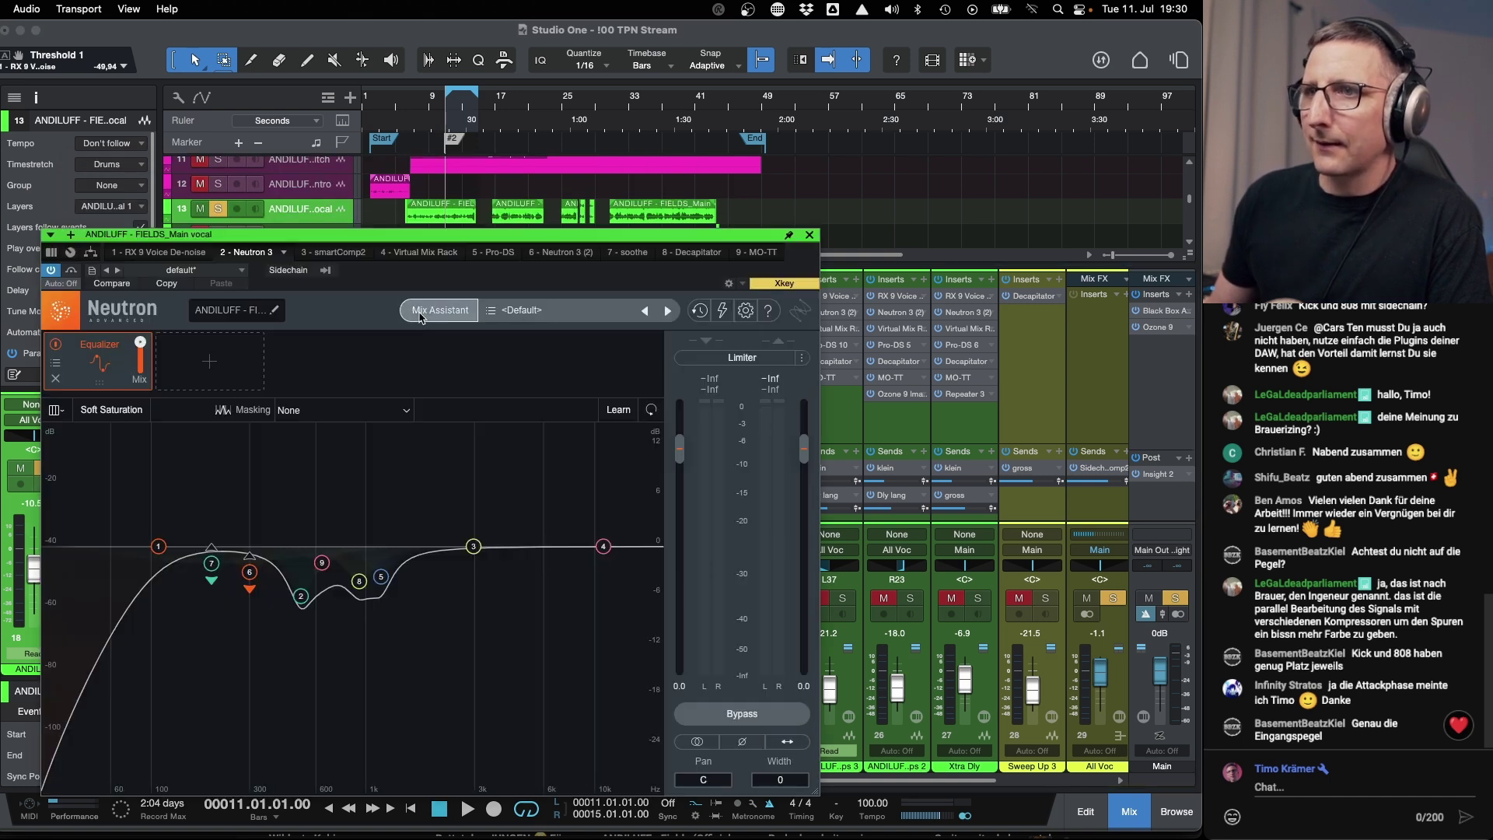
left_click_drag(390, 231, 514, 153)
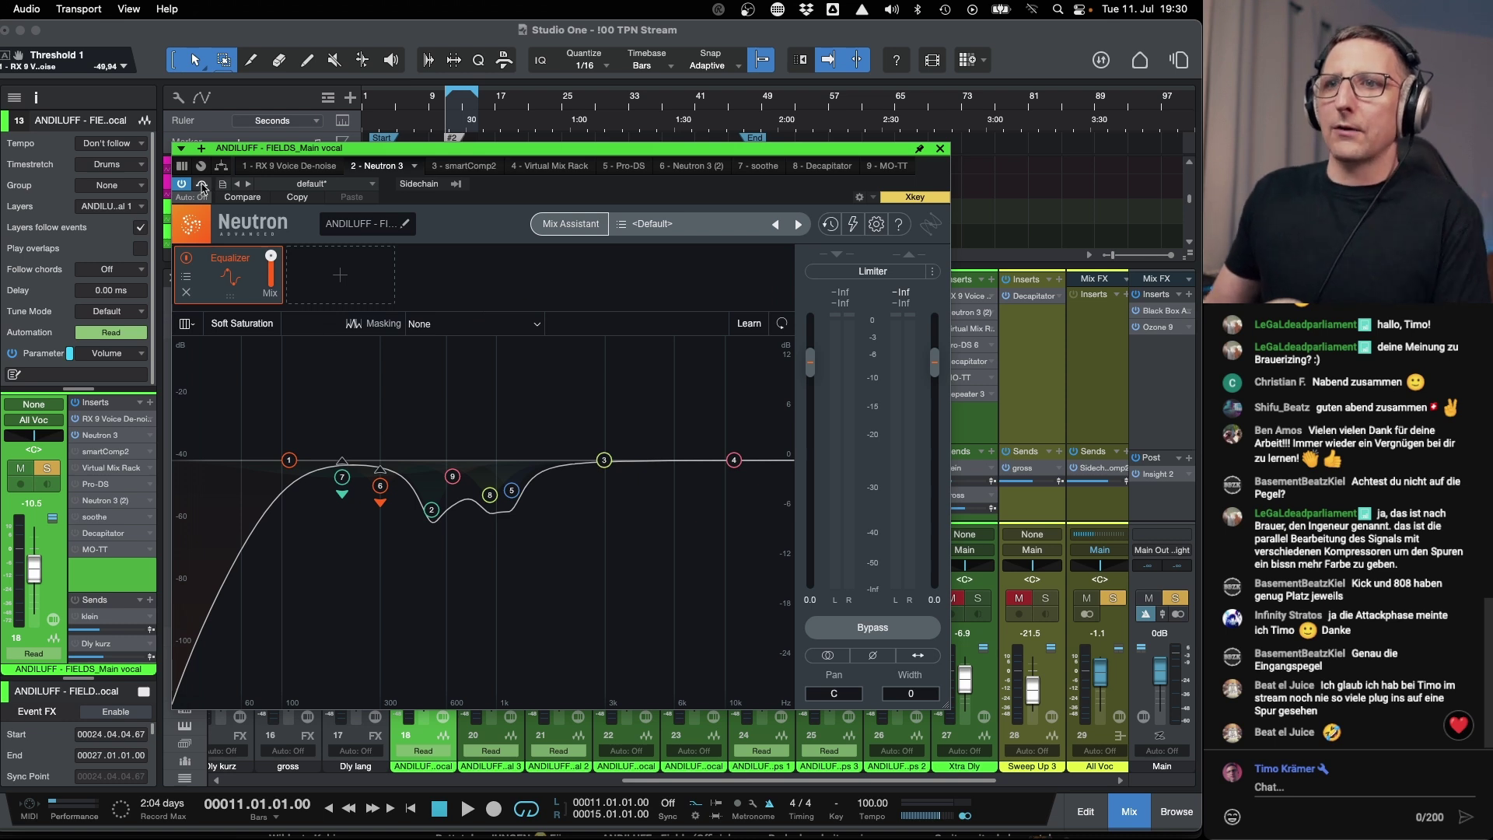
left_click(202, 187)
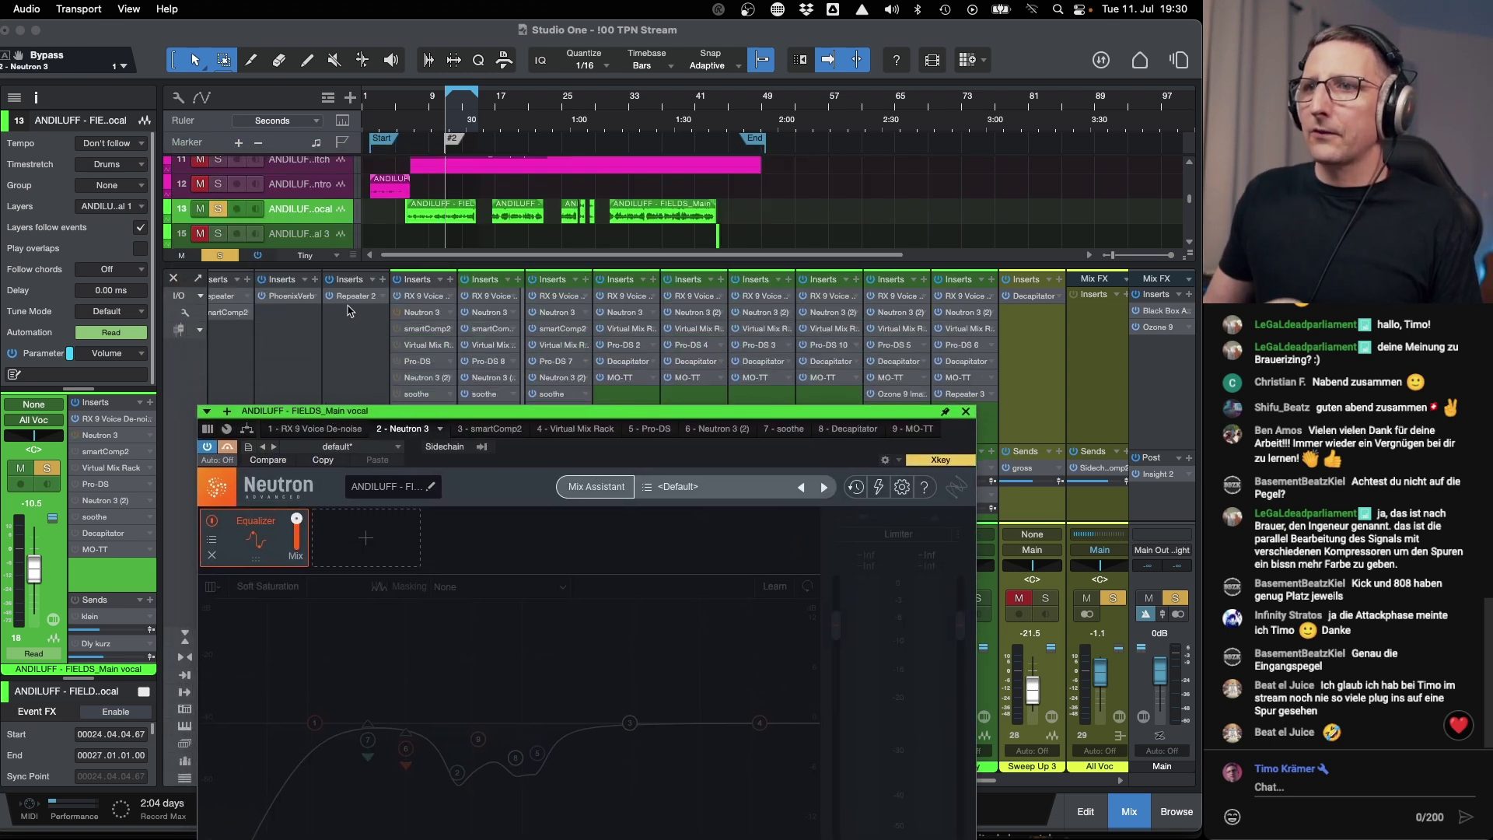
left_click_drag(395, 413, 381, 147)
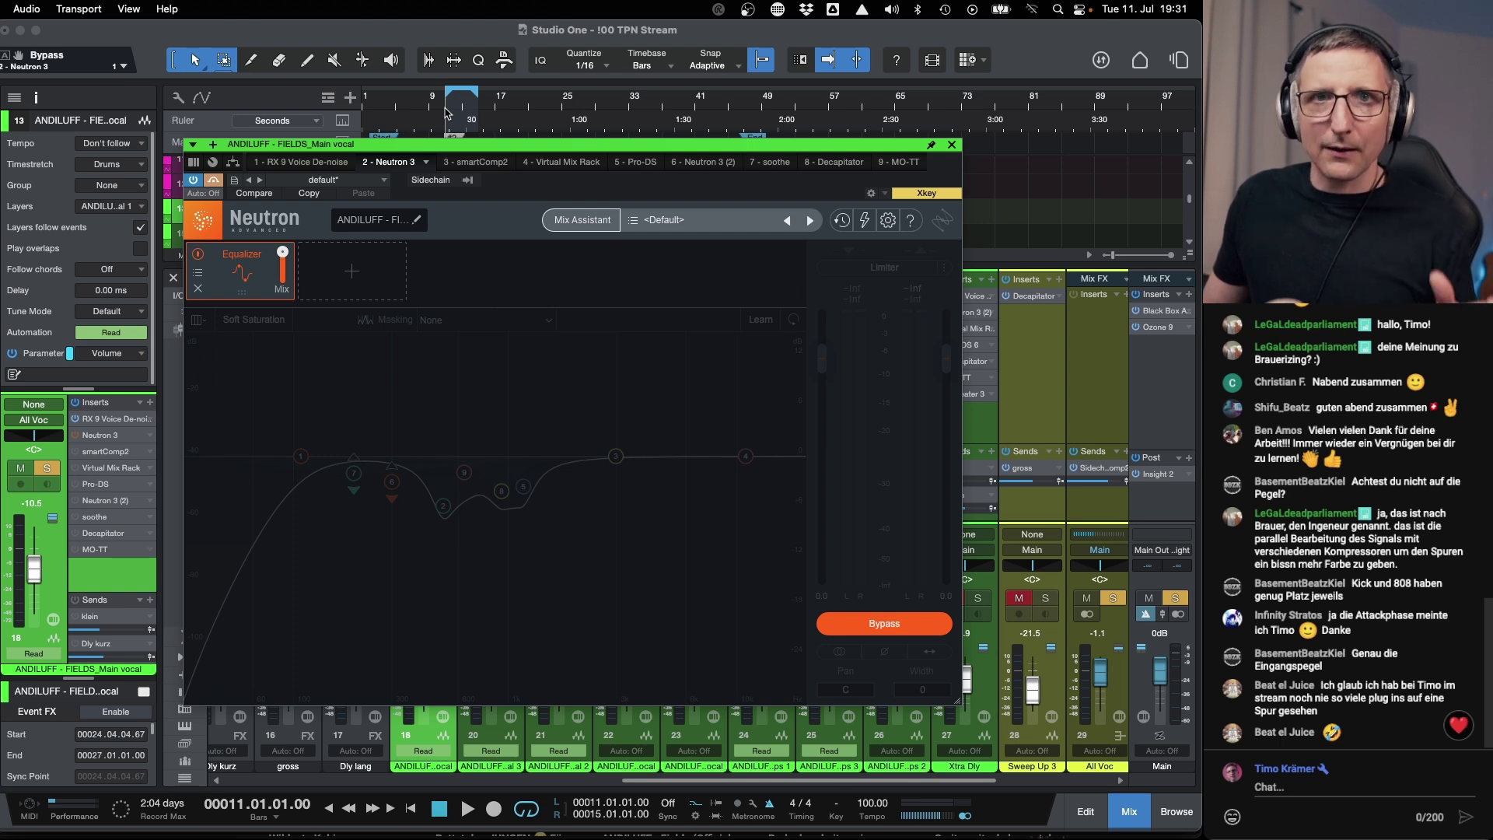
Play the Main vocal from bar 11 with Neutron 3 bypassed, and close the plug-in window.
key("space")
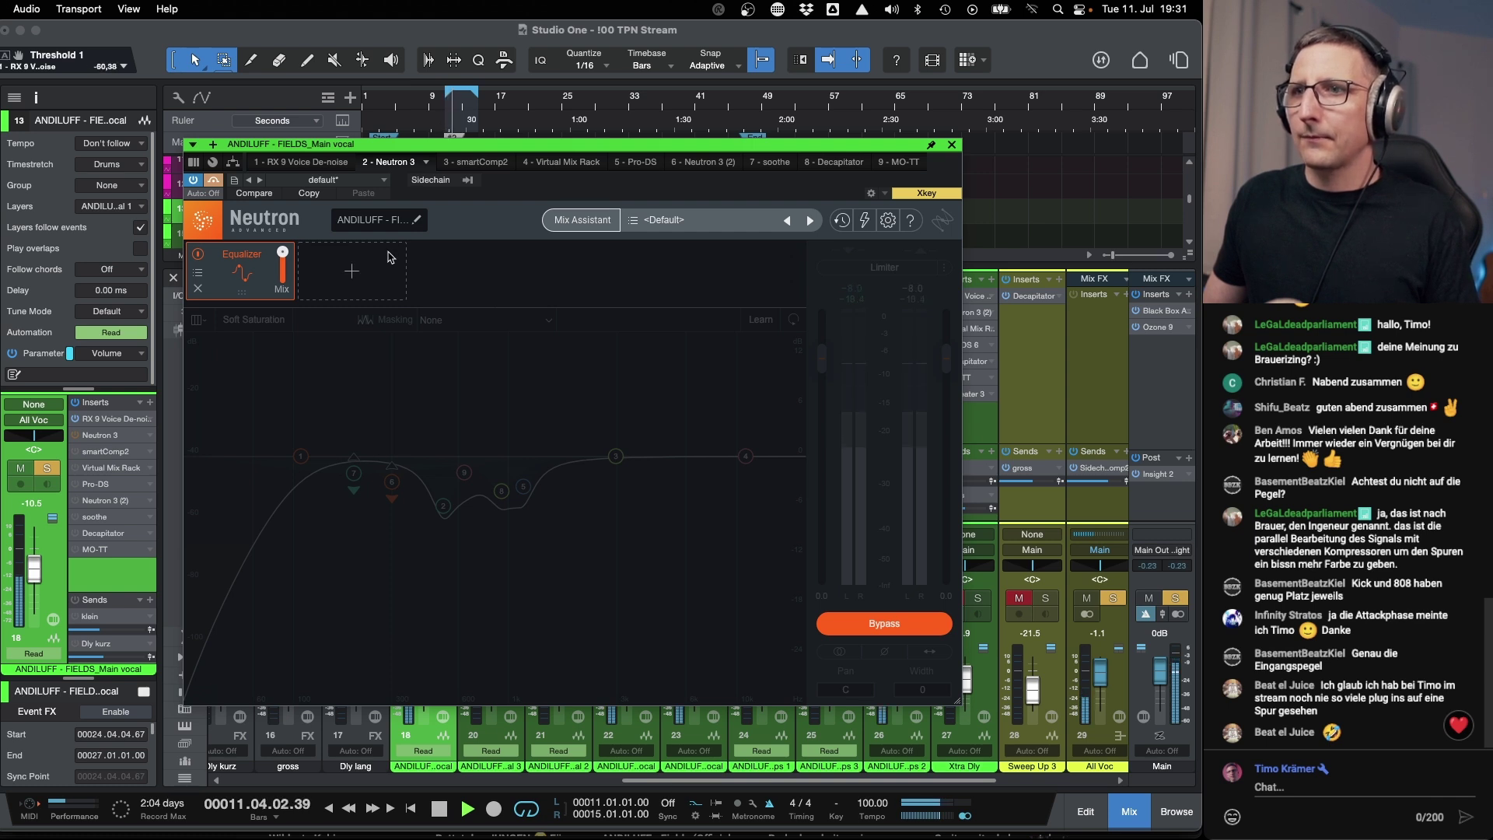
key("space")
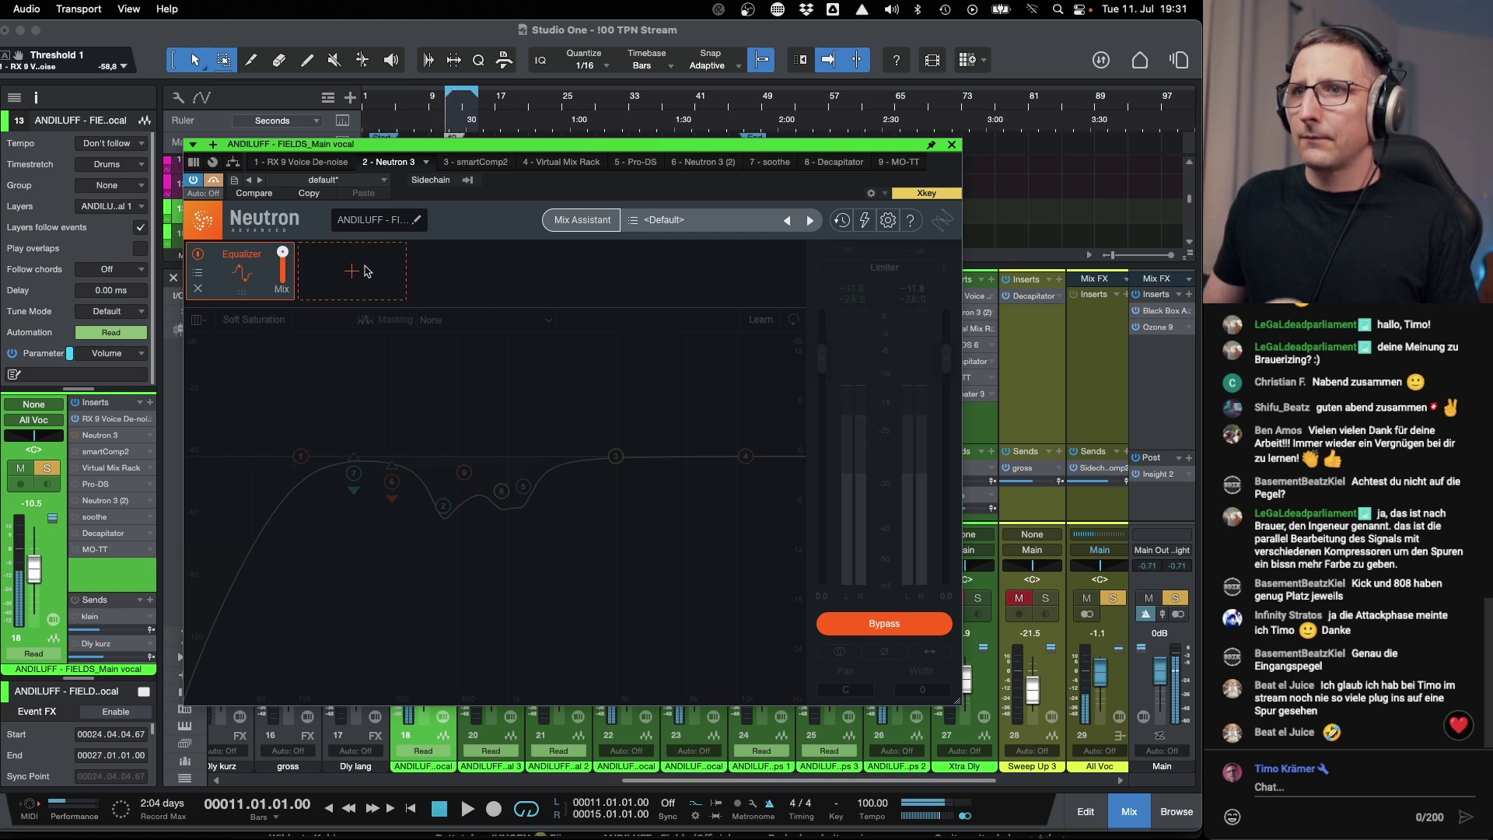
left_click(364, 271)
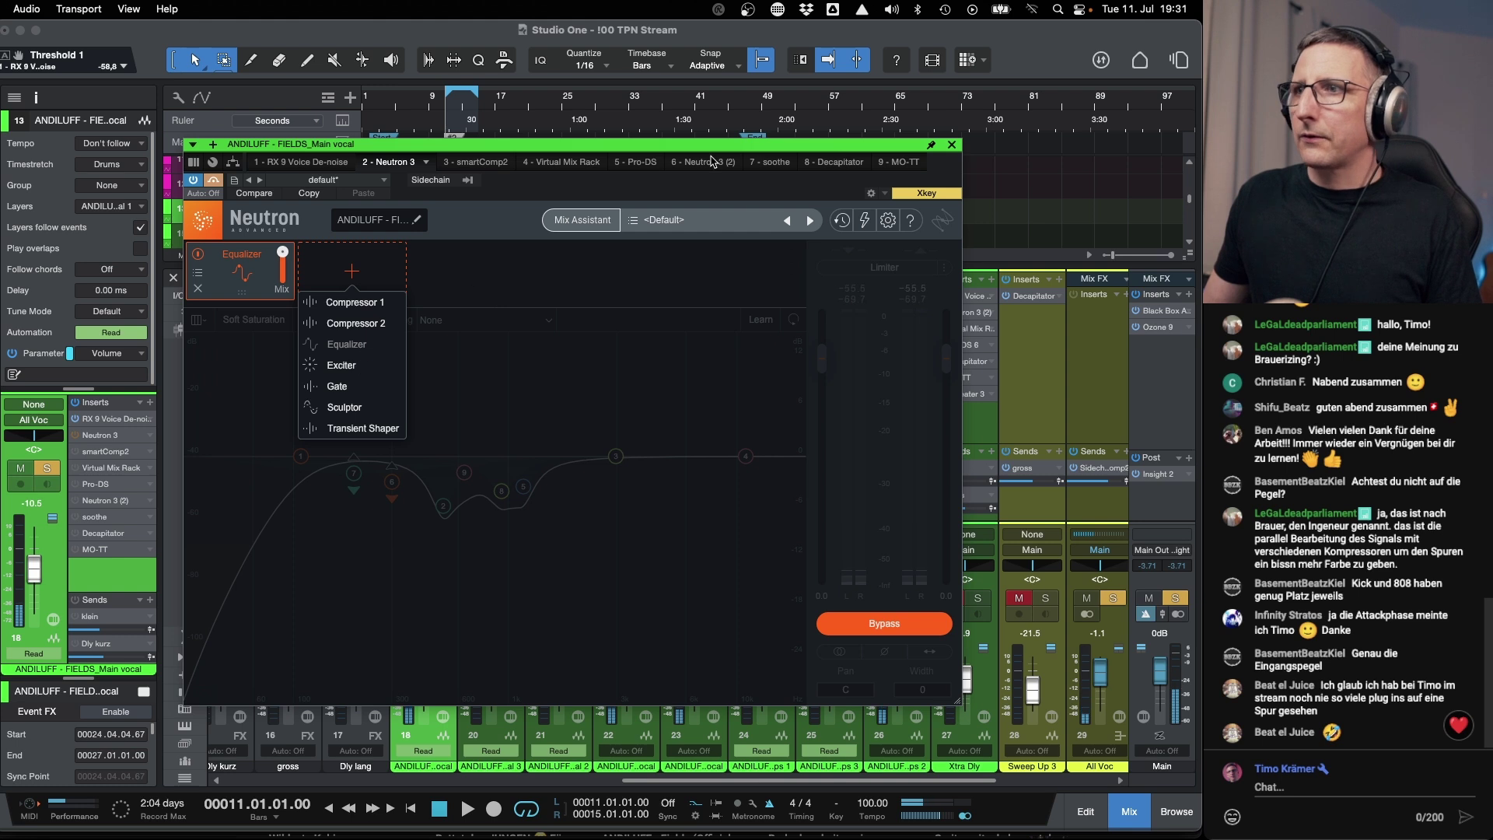
left_click(952, 144)
Add Neutron 4 from the browser's effect favorites to the end of the Main vocal's inserts.
key("F5")
left_click_drag(1081, 294, 417, 443)
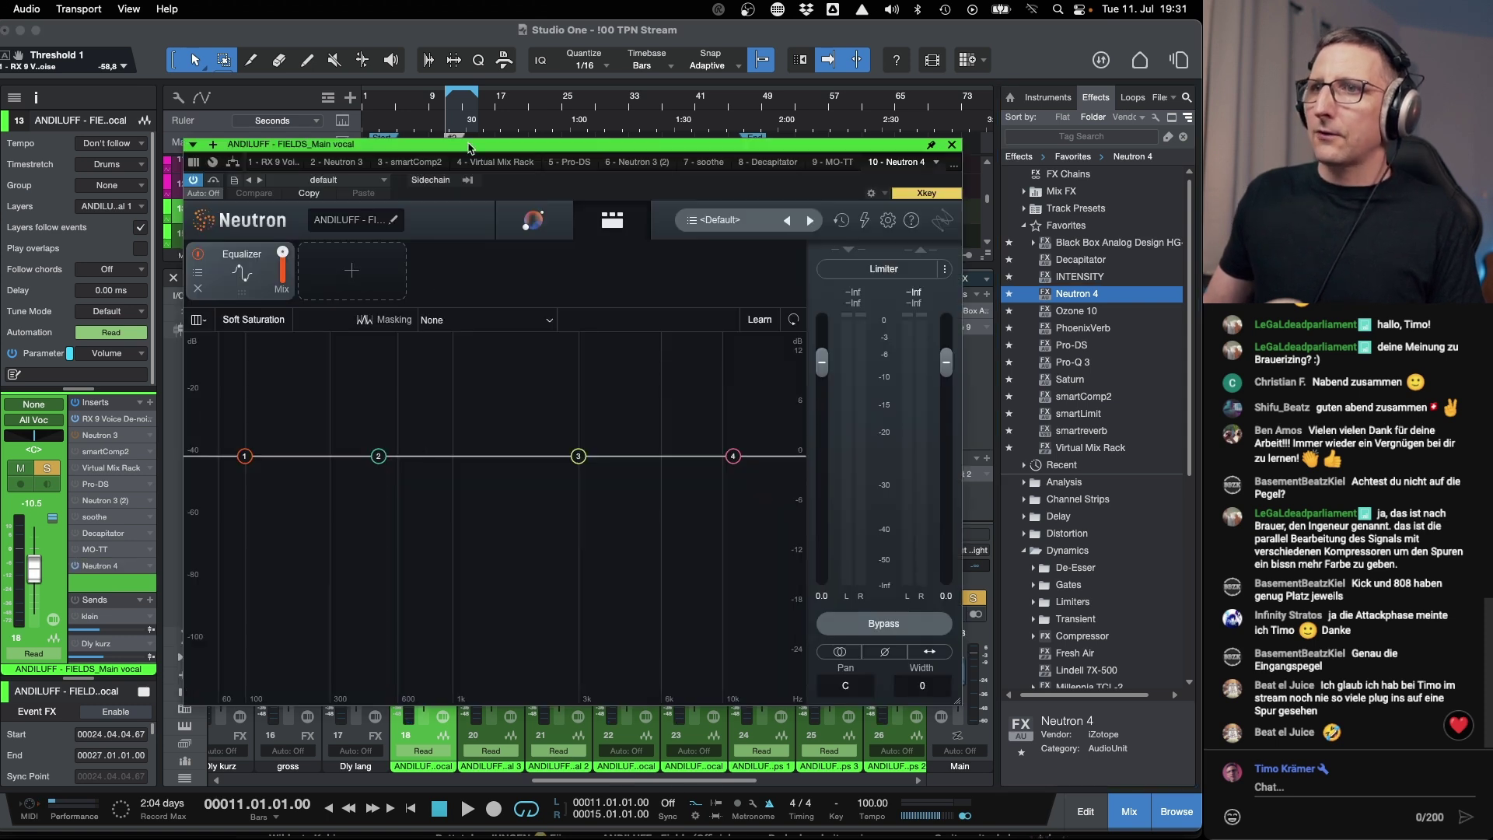
mouse_move(470, 145)
left_mouse_down()
mouse_move(418, 138)
mouse_move(430, 138)
left_mouse_up()
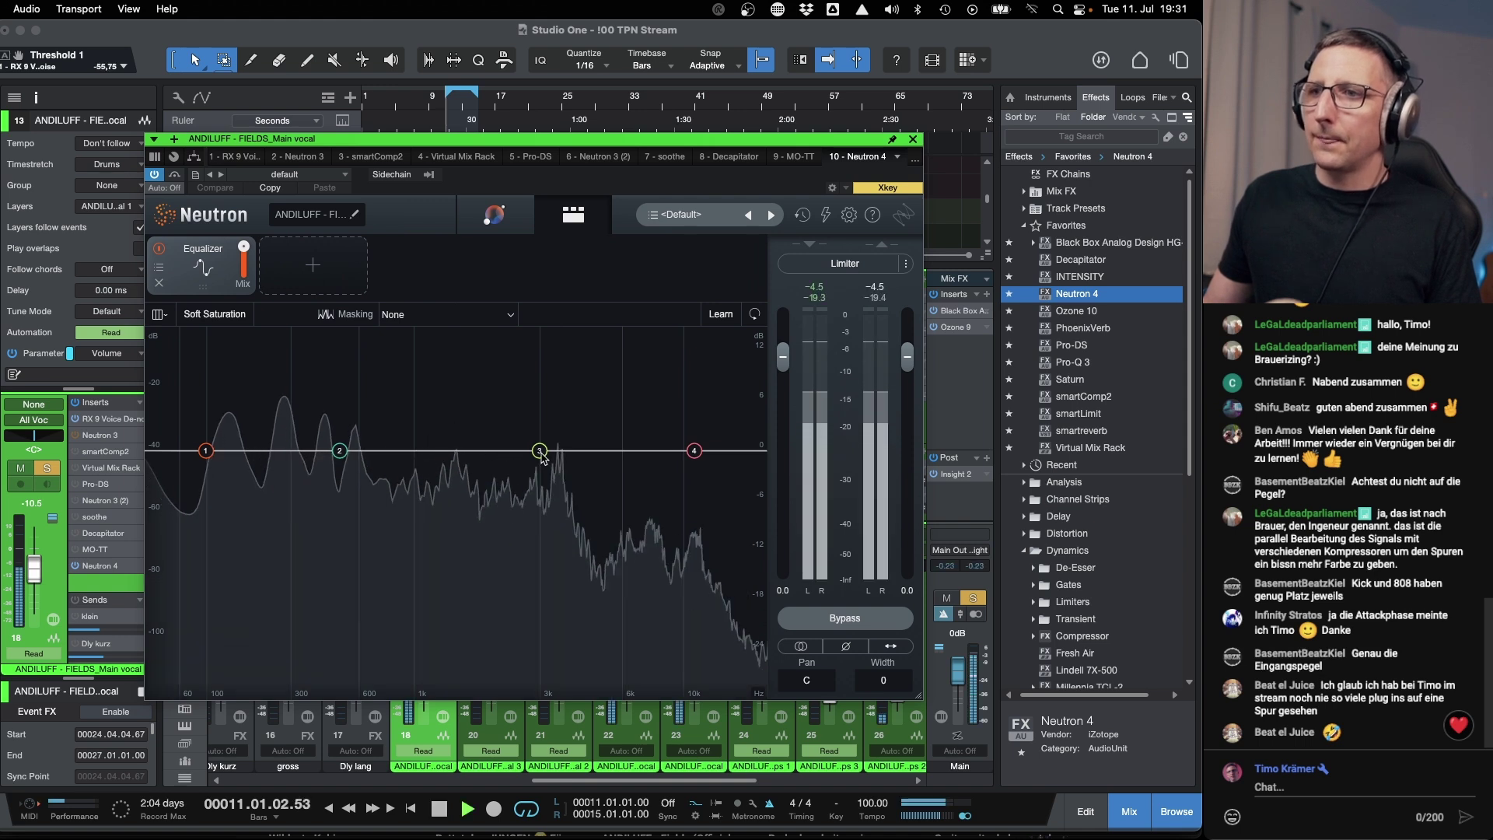
Audition the vocal while placing Neutron 4's equalizer band 3 at about 568 Hz with a cut of about 8.8 dB.
left_click_drag(540, 450, 360, 455)
key("space")
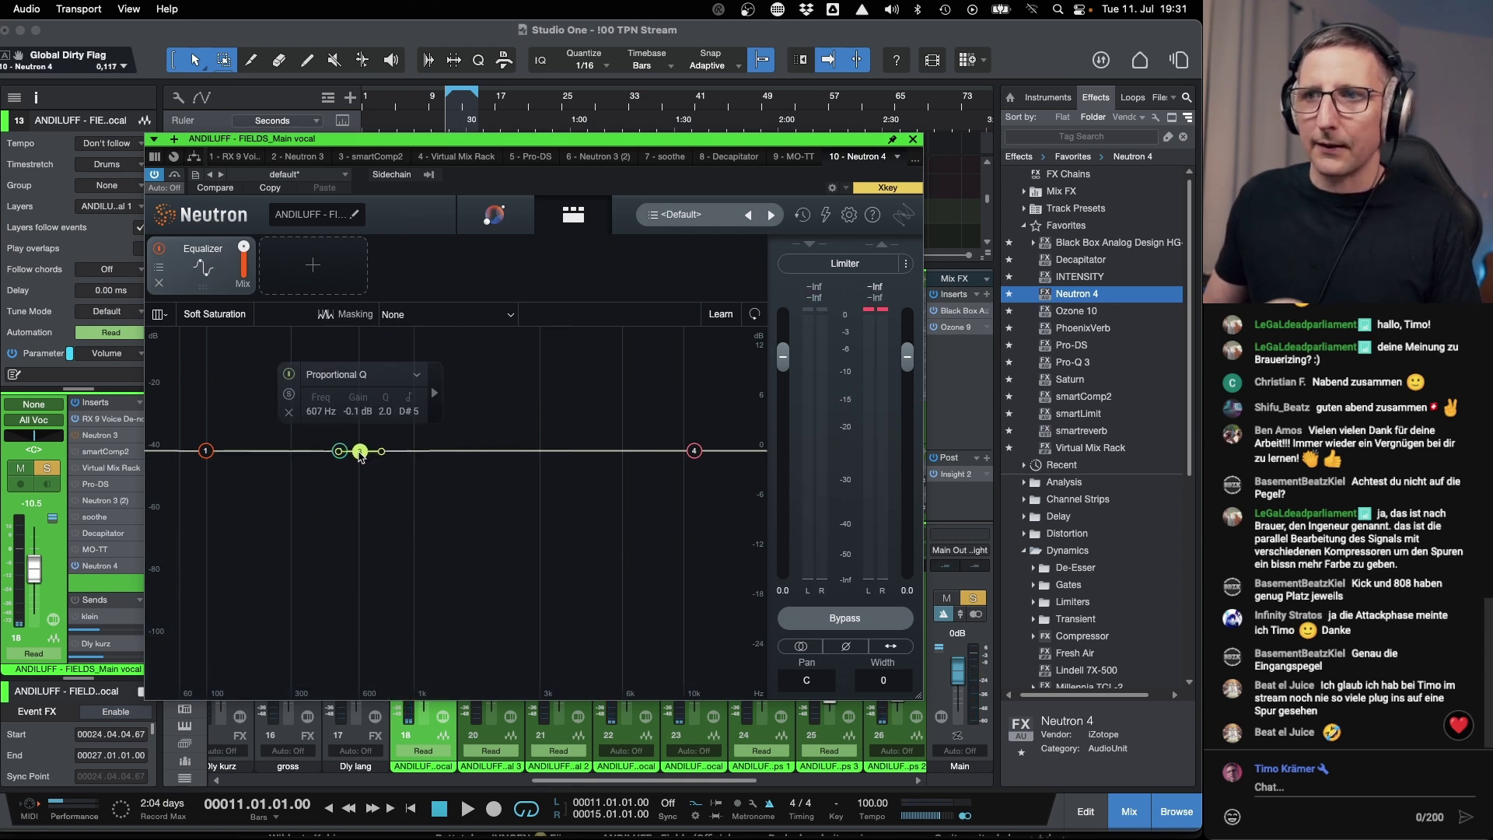
key("space")
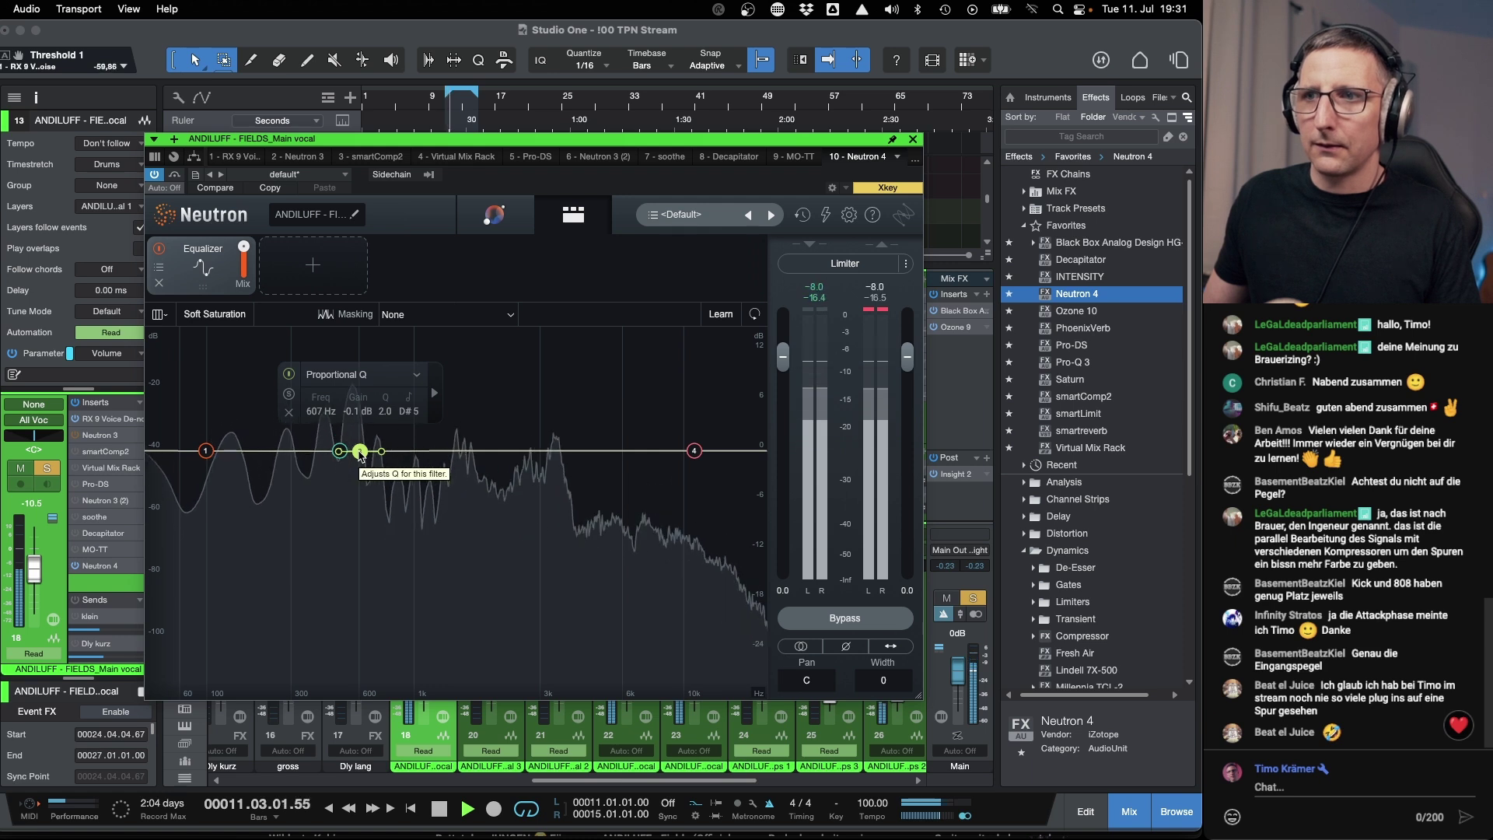
mouse_move(360, 453)
left_mouse_down()
mouse_move(362, 336)
mouse_move(356, 456)
left_mouse_up()
key("space")
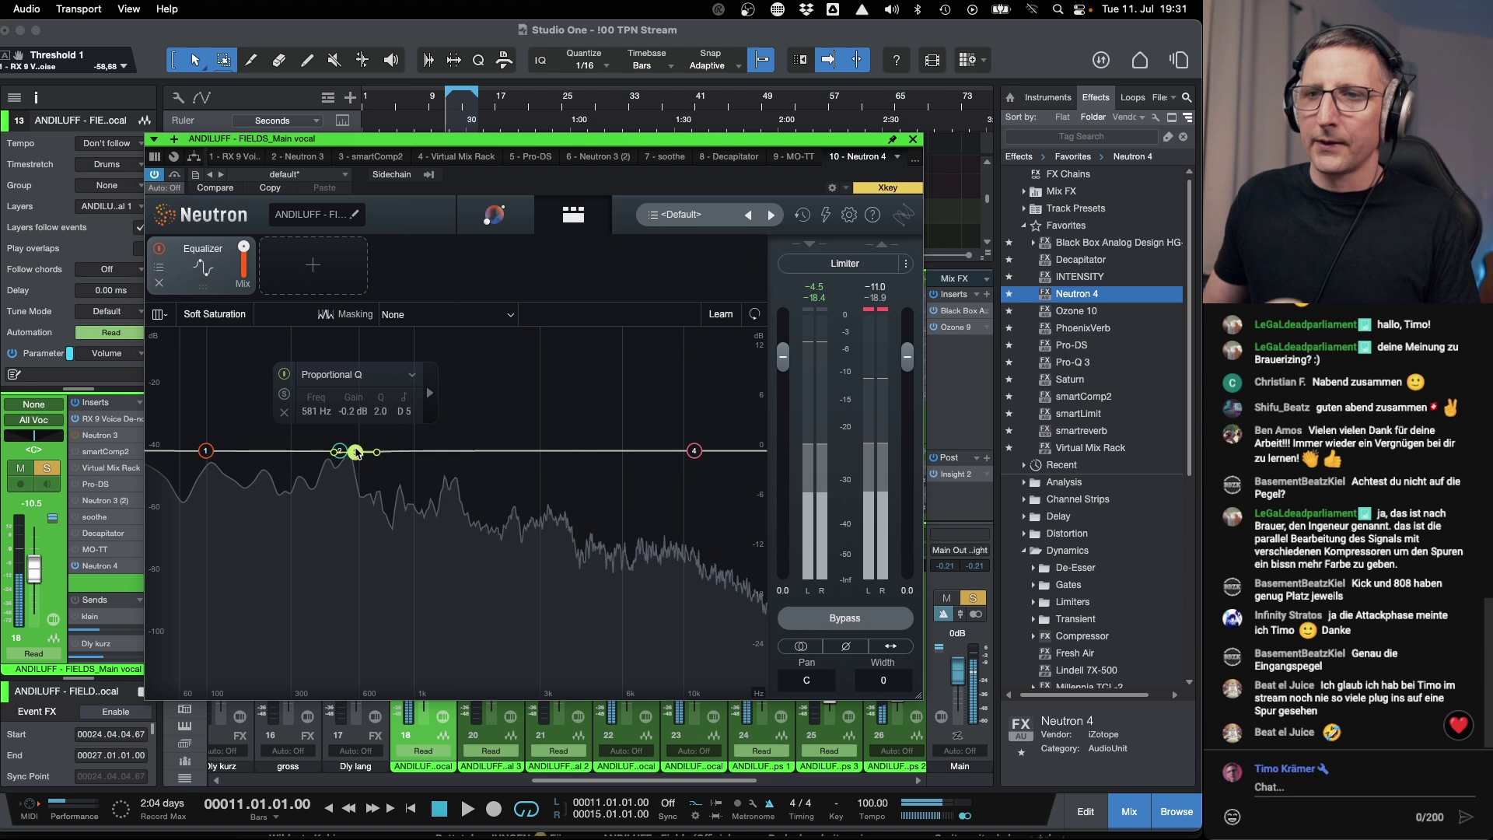
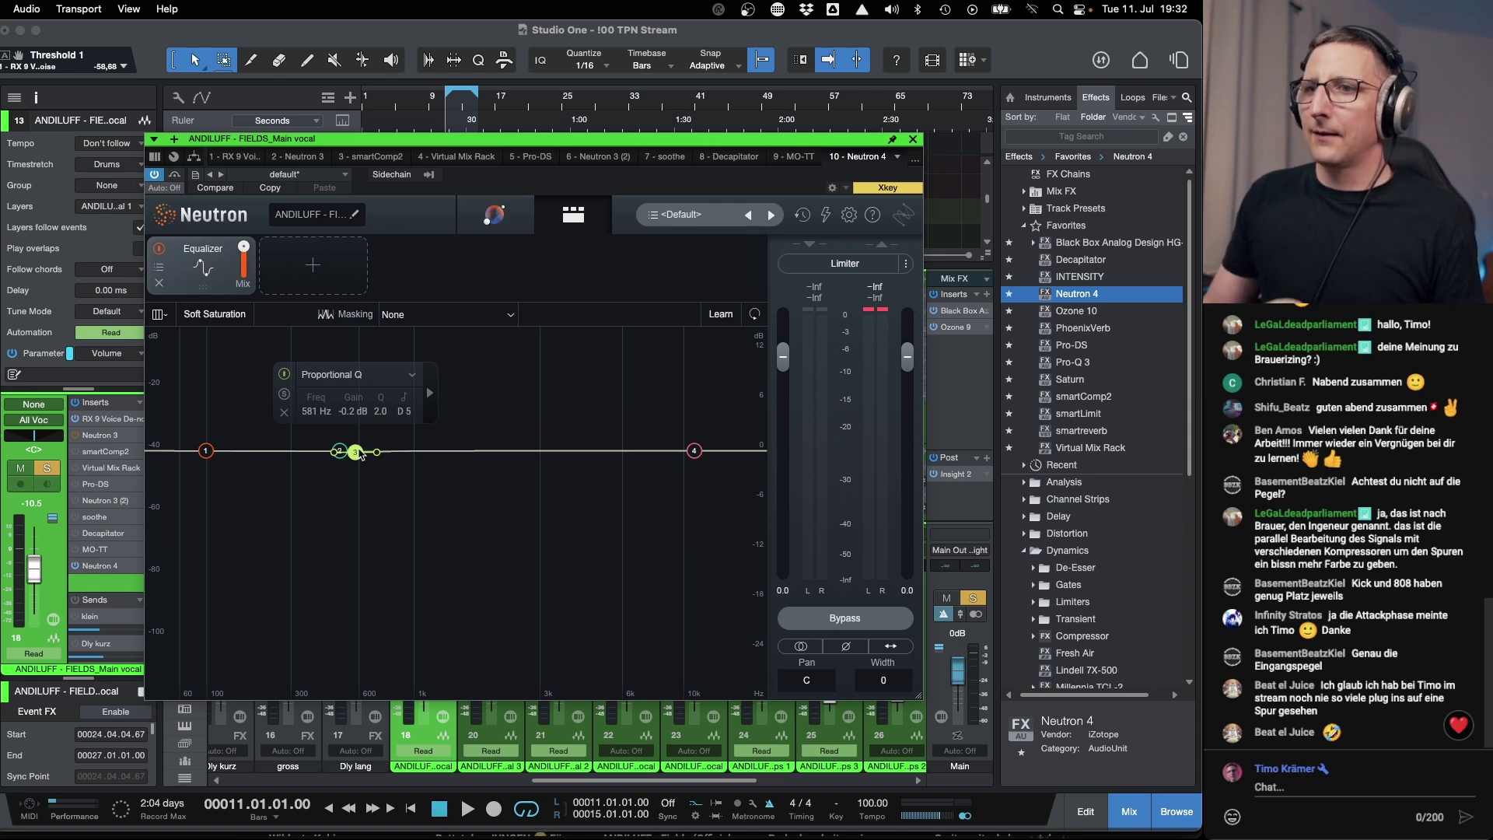
left_click_drag(360, 454, 353, 524)
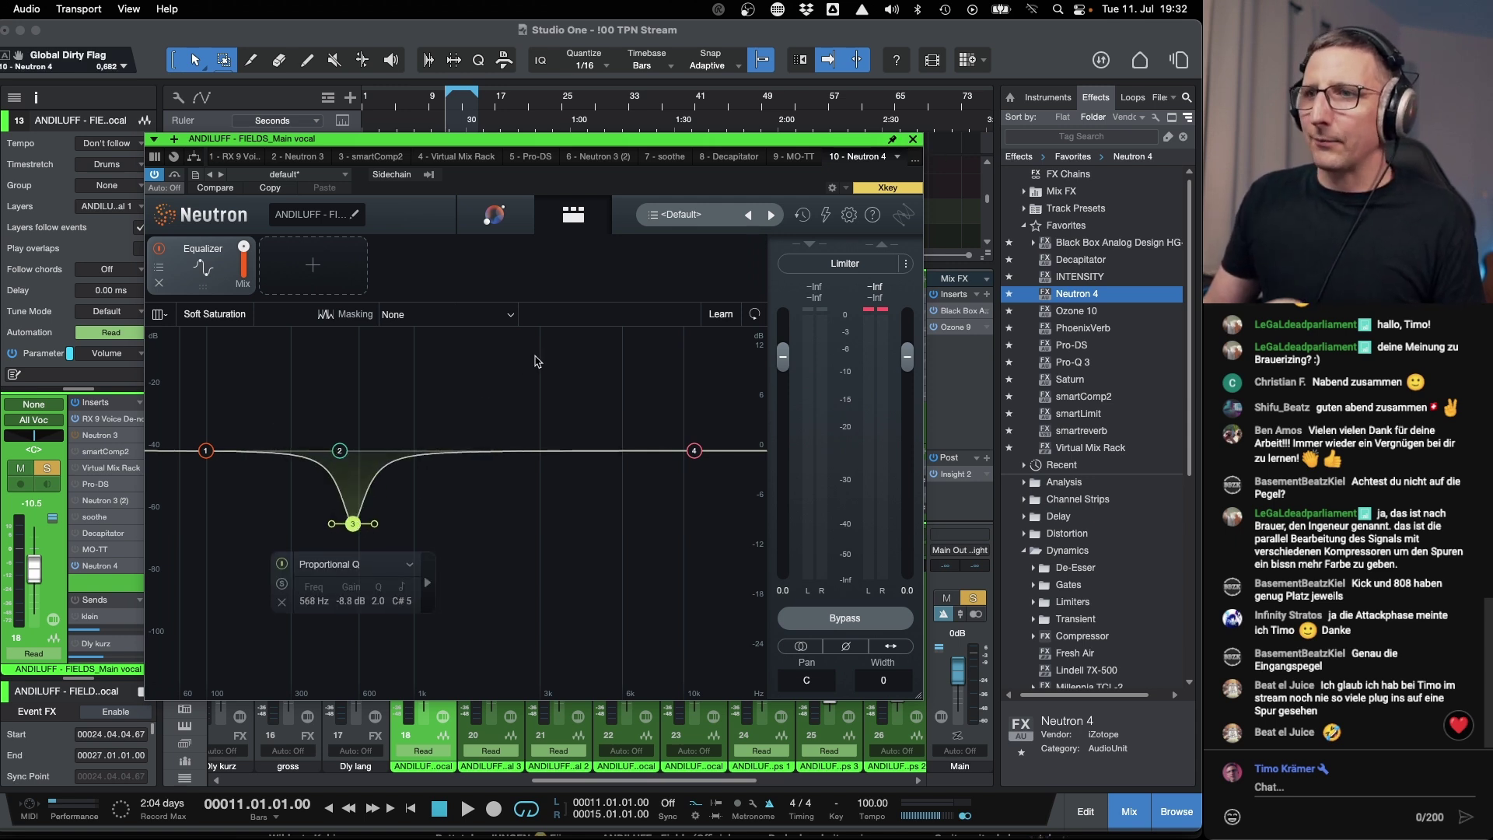
Add another Proportional Q band at about 874 Hz with a cut of about 3.9 dB during playback.
key("space")
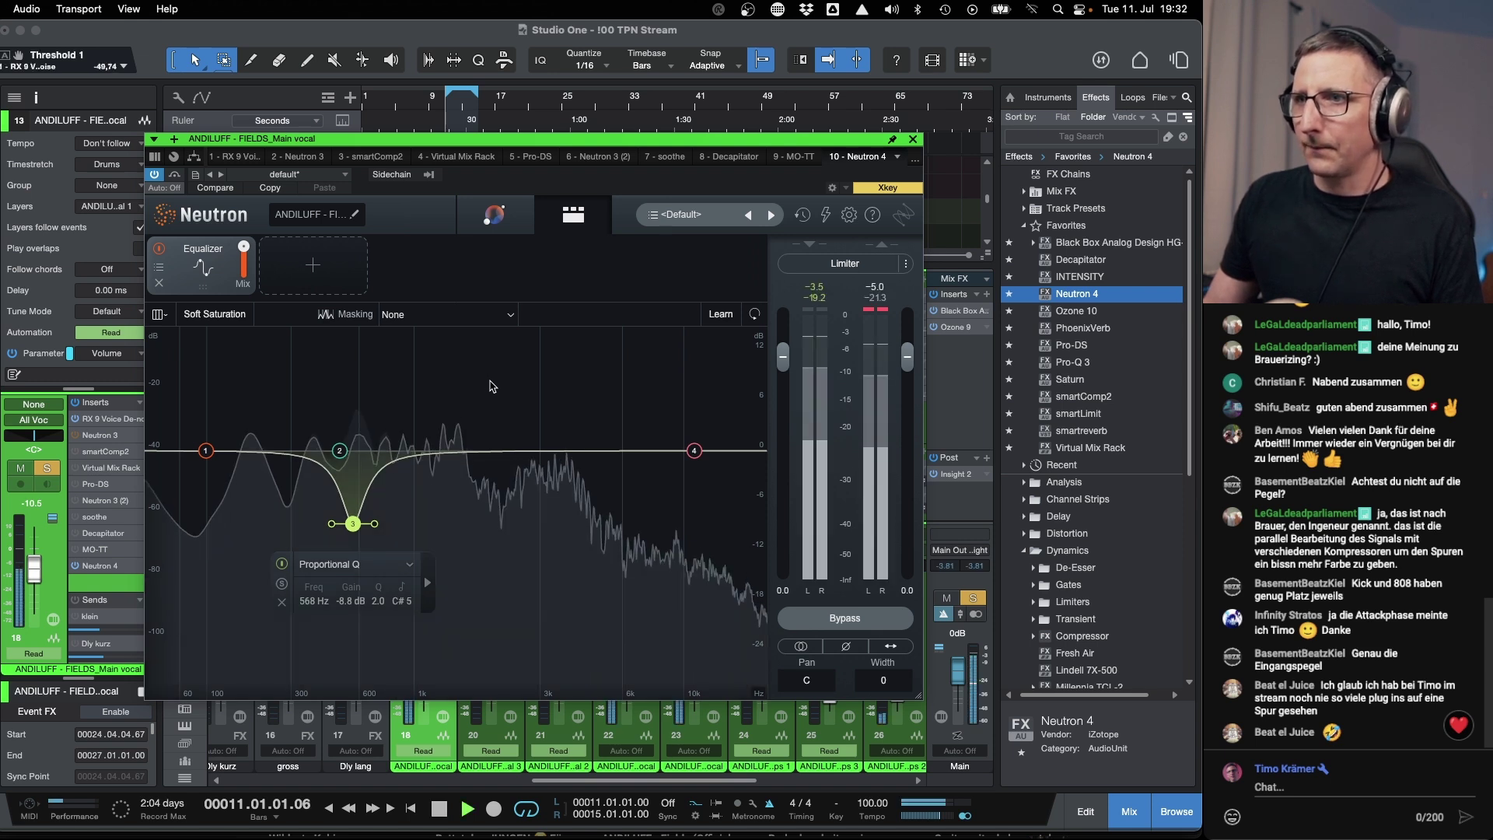
left_click(472, 375)
left_click_drag(473, 375, 400, 485)
key("space")
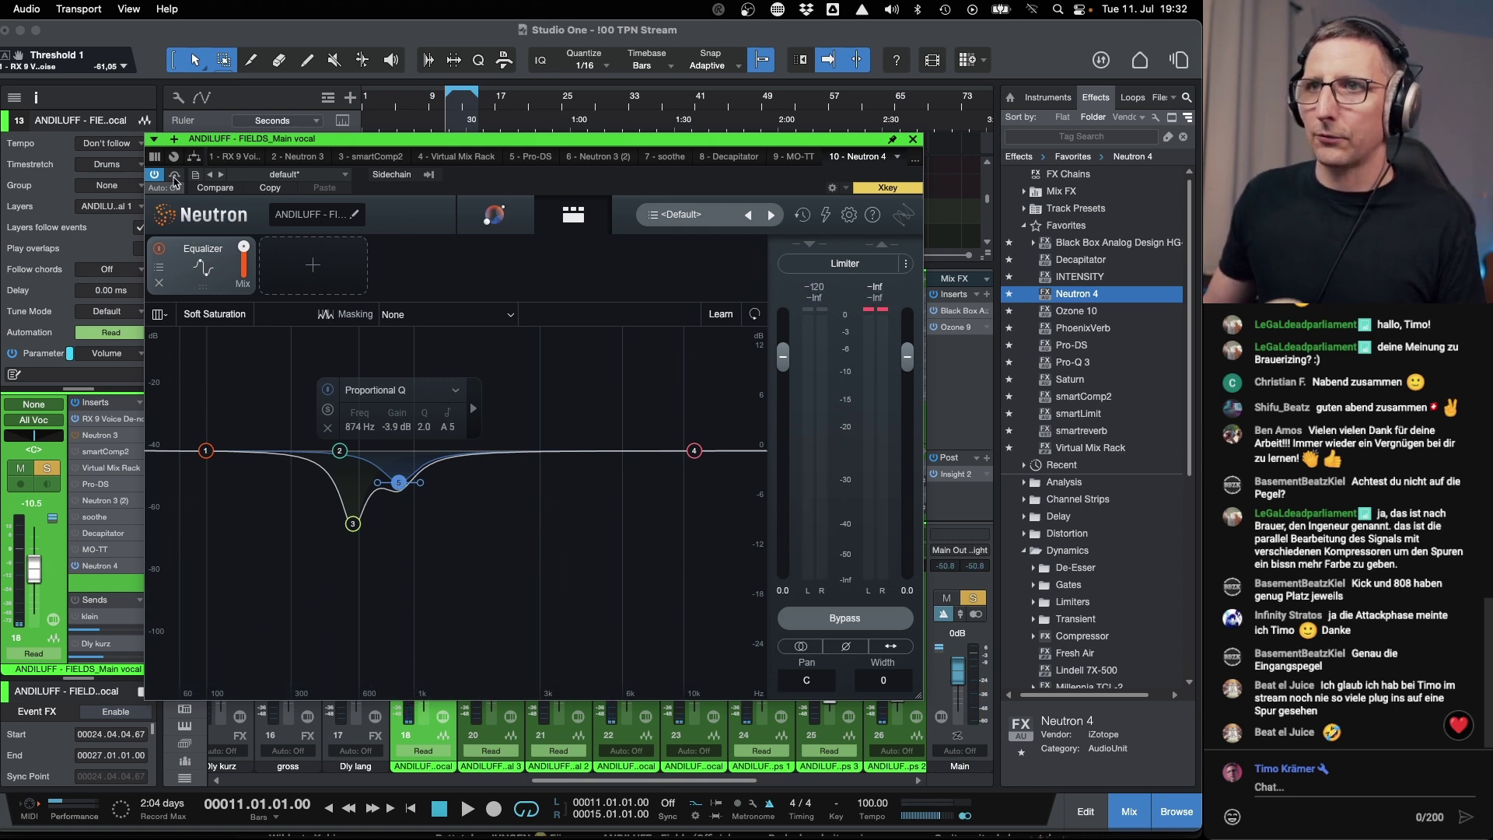
Play the Main vocal from bar 11 and compare it with Neutron 4 bypassed and active.
key("space")
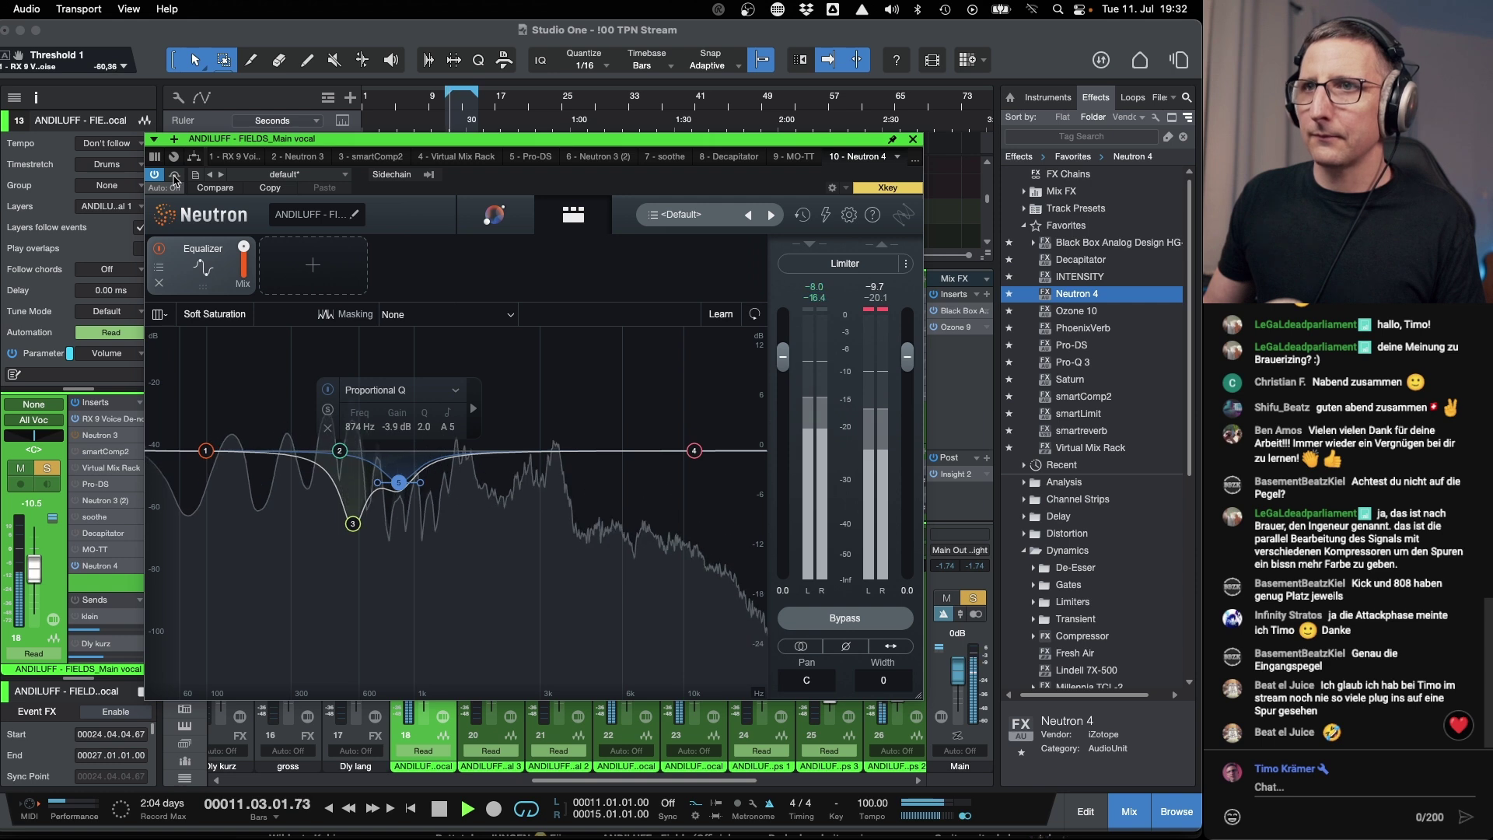
left_click(174, 176)
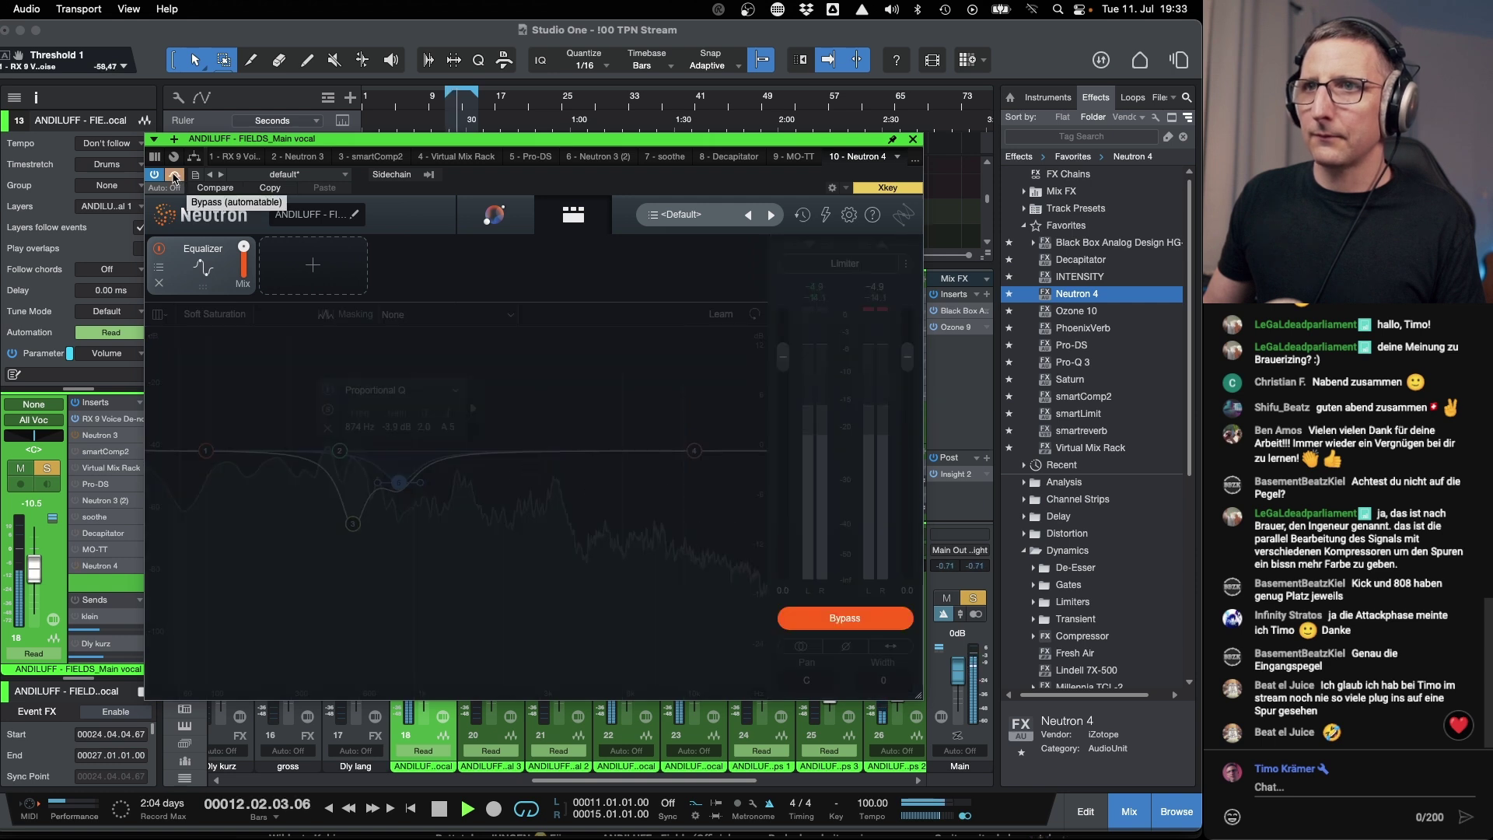
left_click(174, 176)
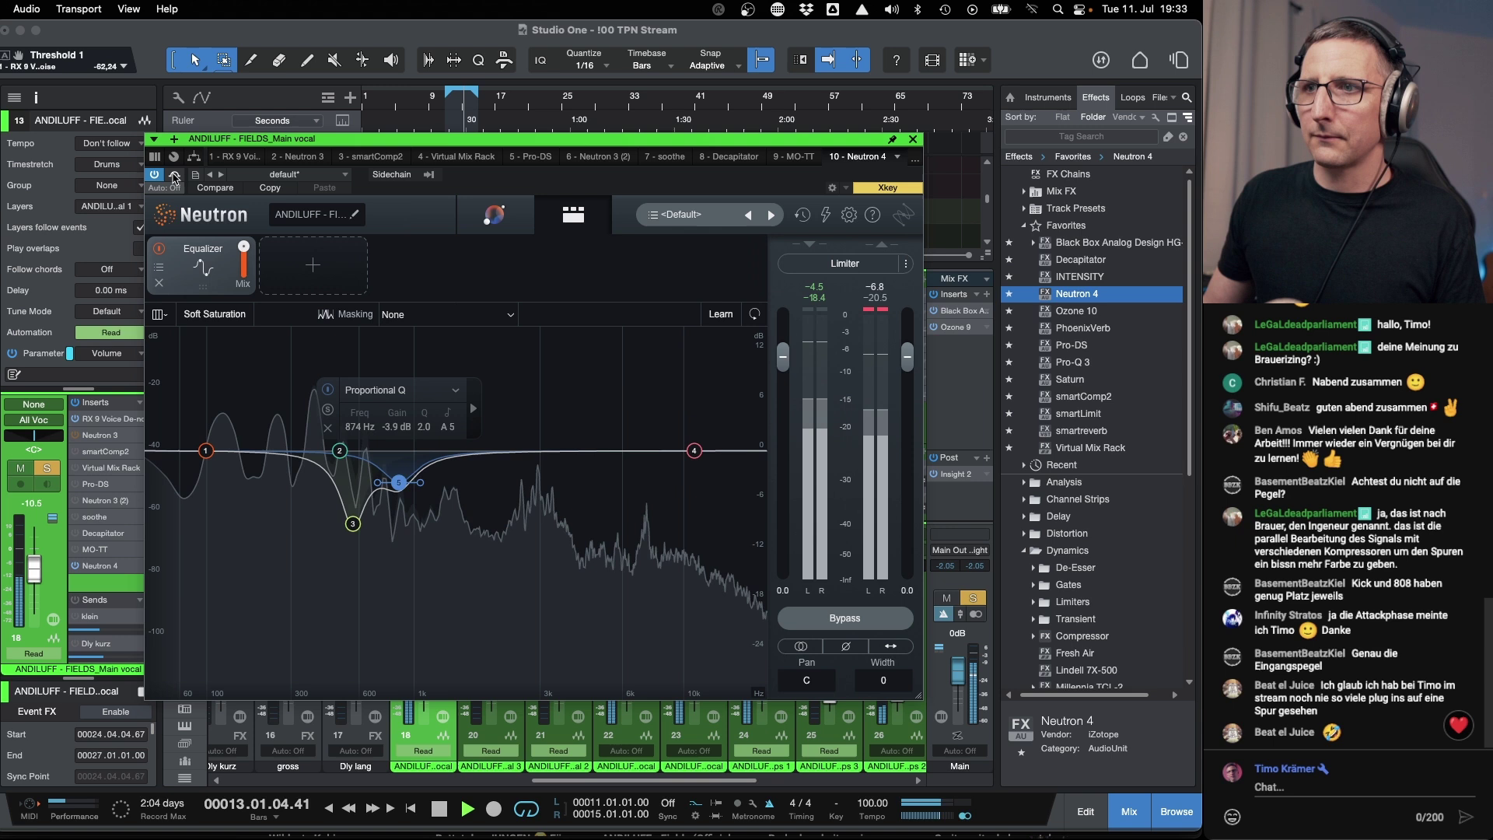
key("space")
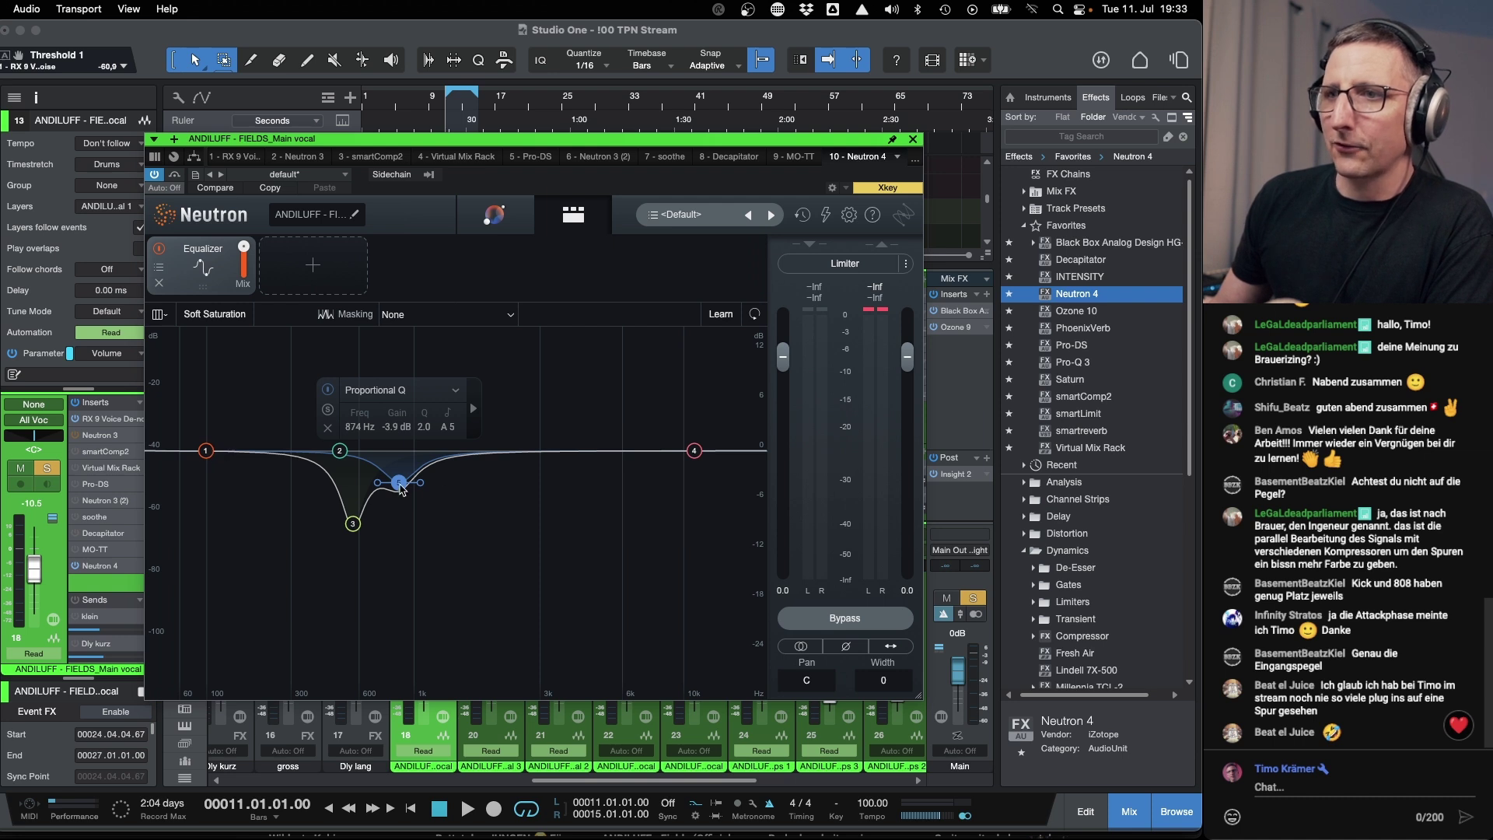
Boost band 5 by 15 dB at about 918 Hz, and flatten it to 0 dB at about 1126 Hz.
left_click_drag(400, 487, 404, 326)
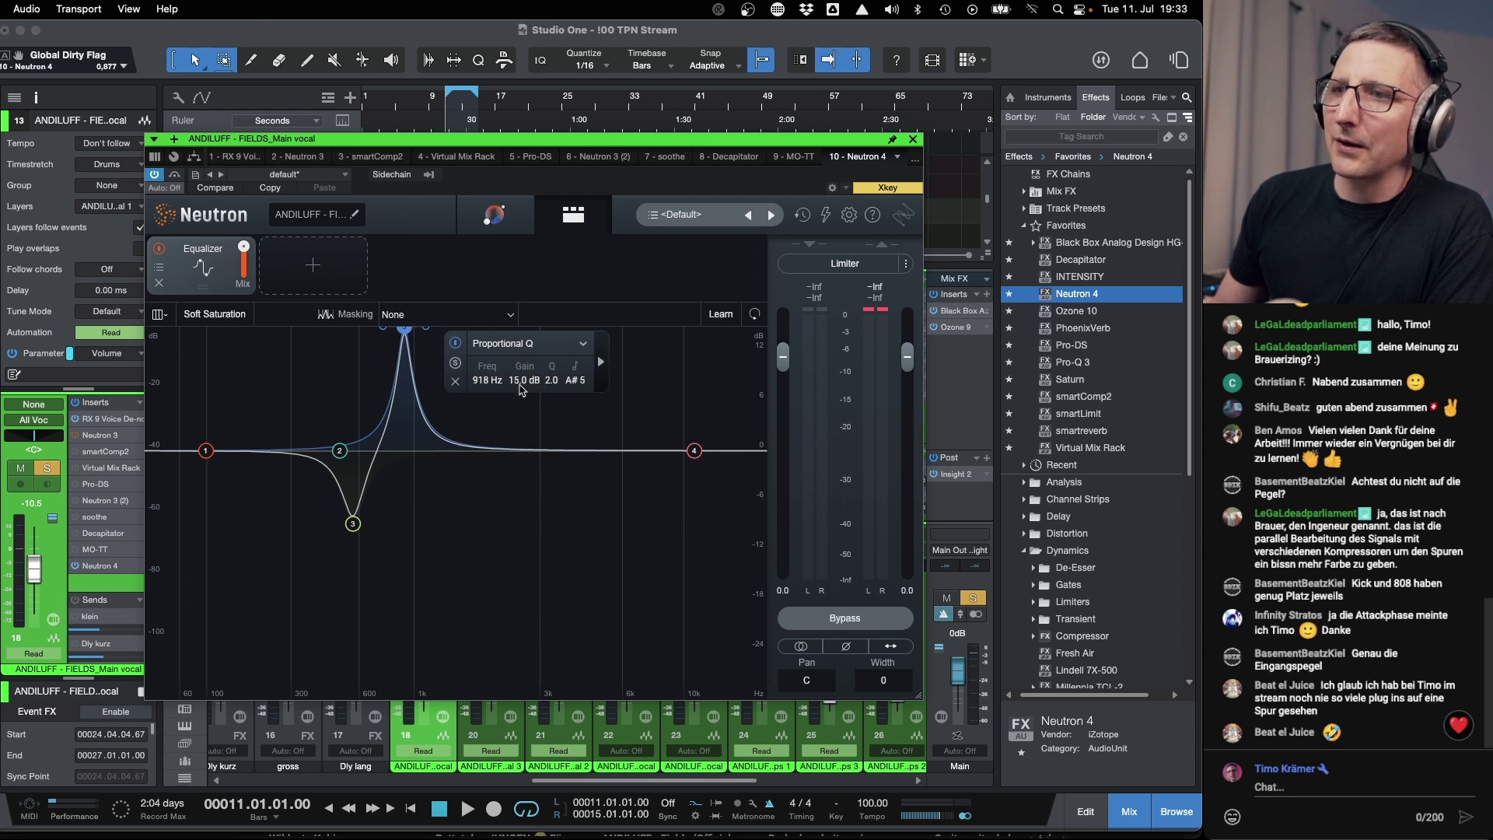
left_click_drag(408, 333, 427, 461)
key("space")
key("space")
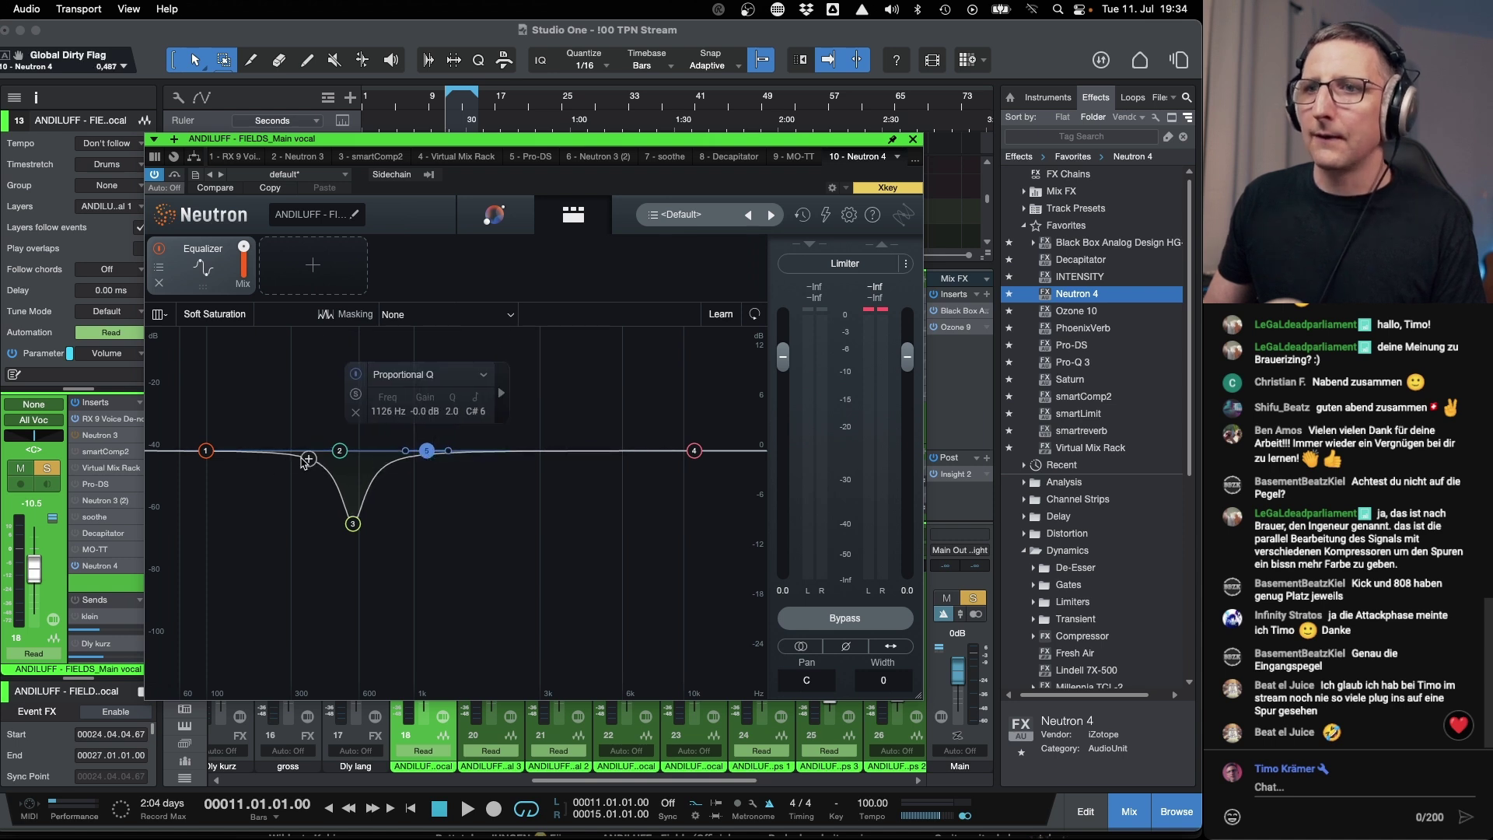
Change equalizer band 1 to a Flat Highpass with a slope of 12 dB/oct.
left_click(206, 451)
left_click(249, 374)
mouse_move(233, 490)
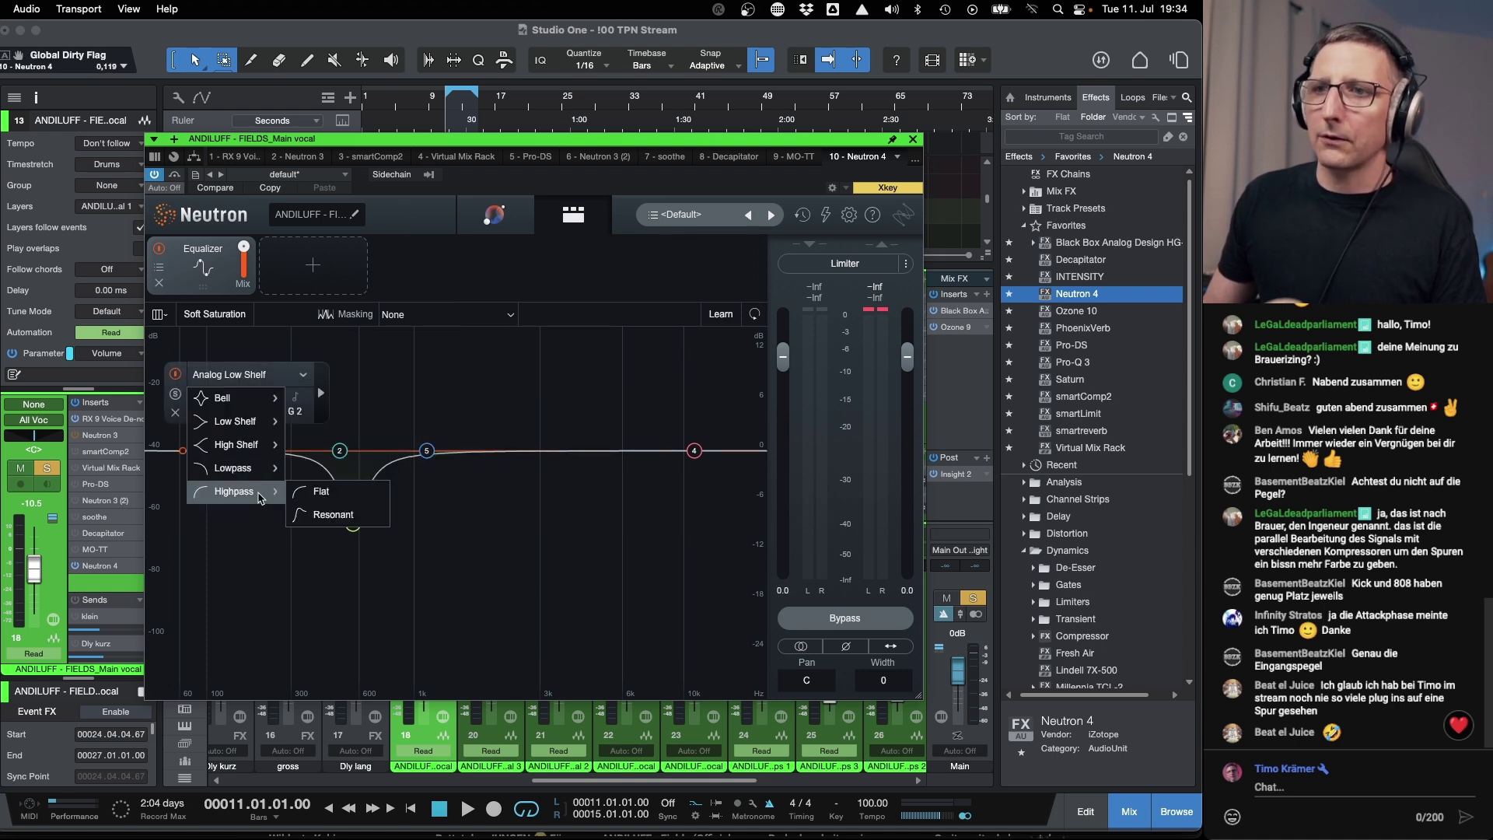
left_click(319, 488)
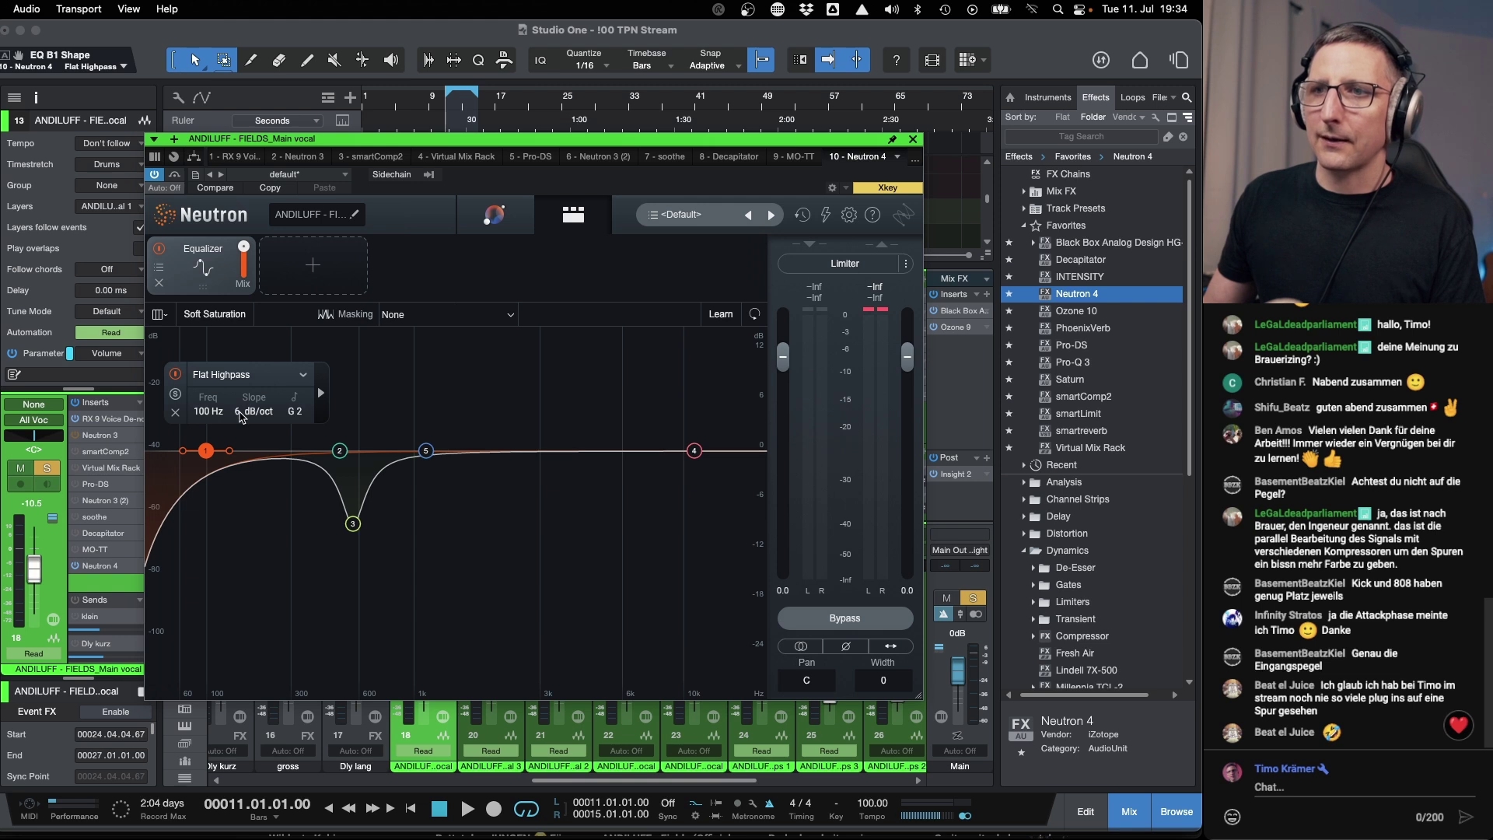
type("12")
key("Return")
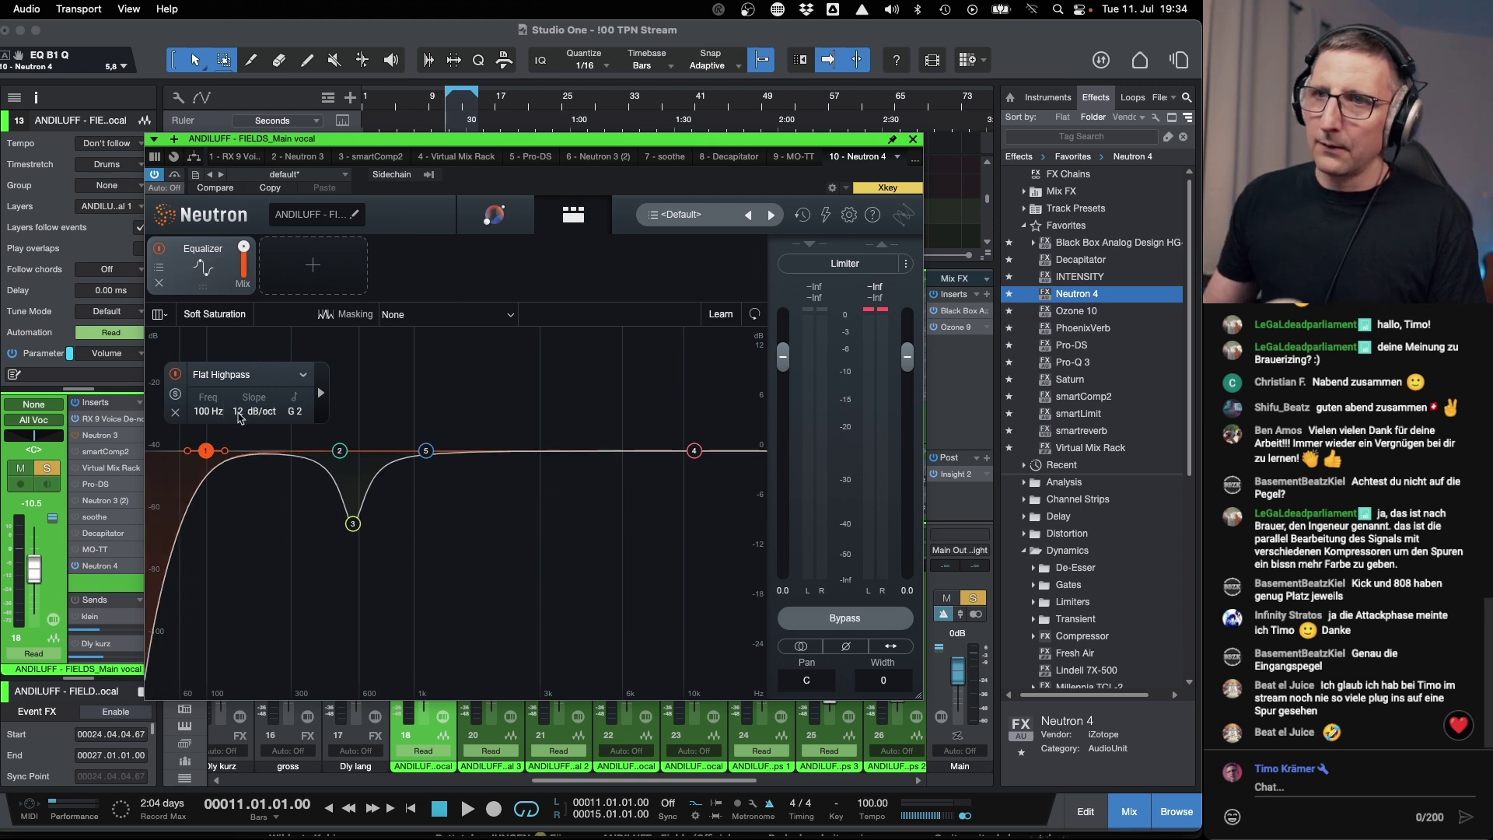
Add a Proportional Q band at about 280 Hz with a cut of about 2.4 dB, and play the vocal.
left_click_drag(206, 451, 285, 471)
key("space")
key("space")
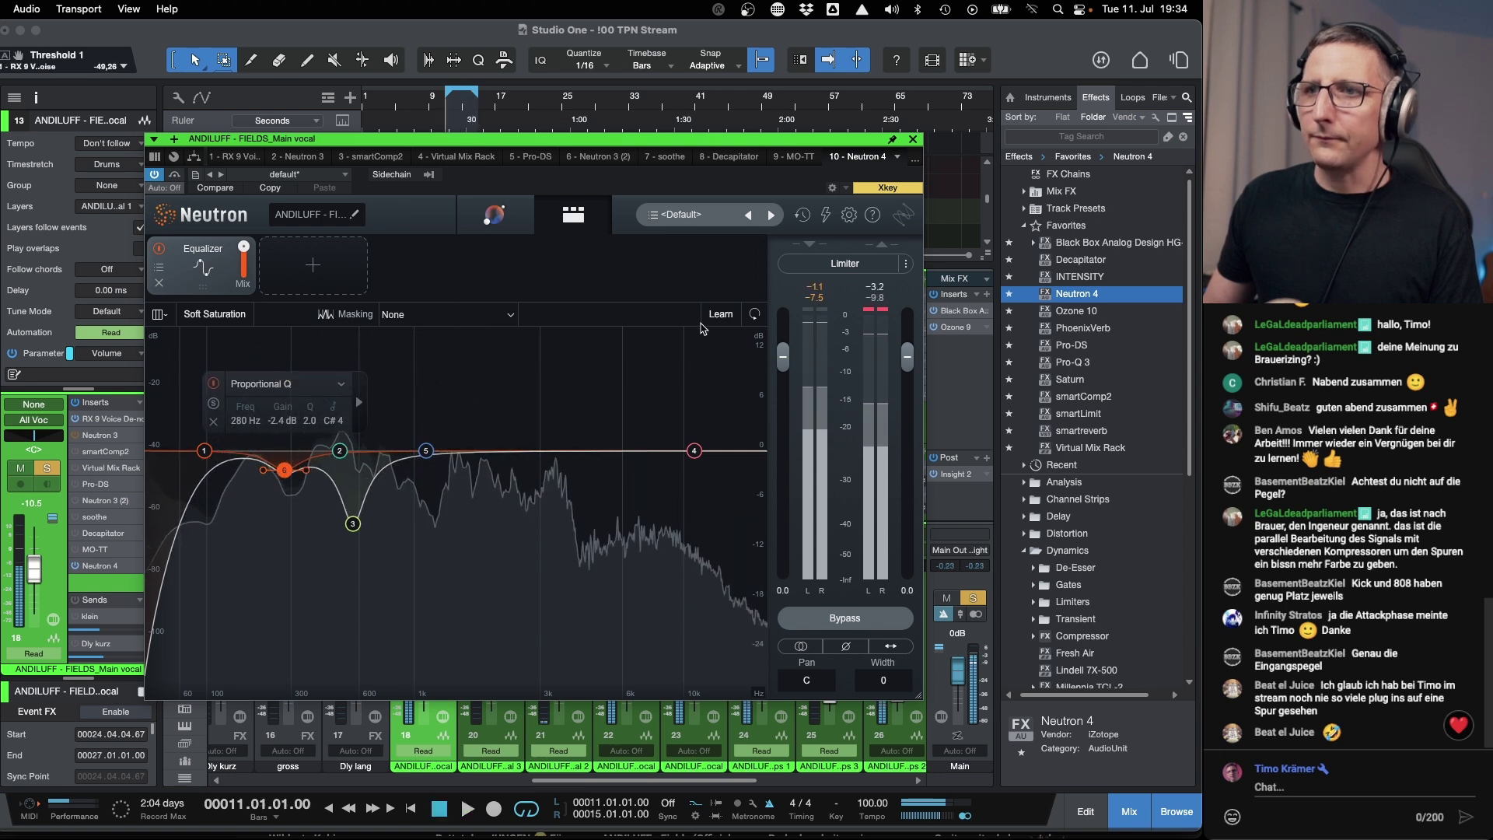
Close the Neutron 4 window, enlarge the mixer's inserts area, and remove Neutron 4 from the Main vocal's inserts.
left_click(913, 140)
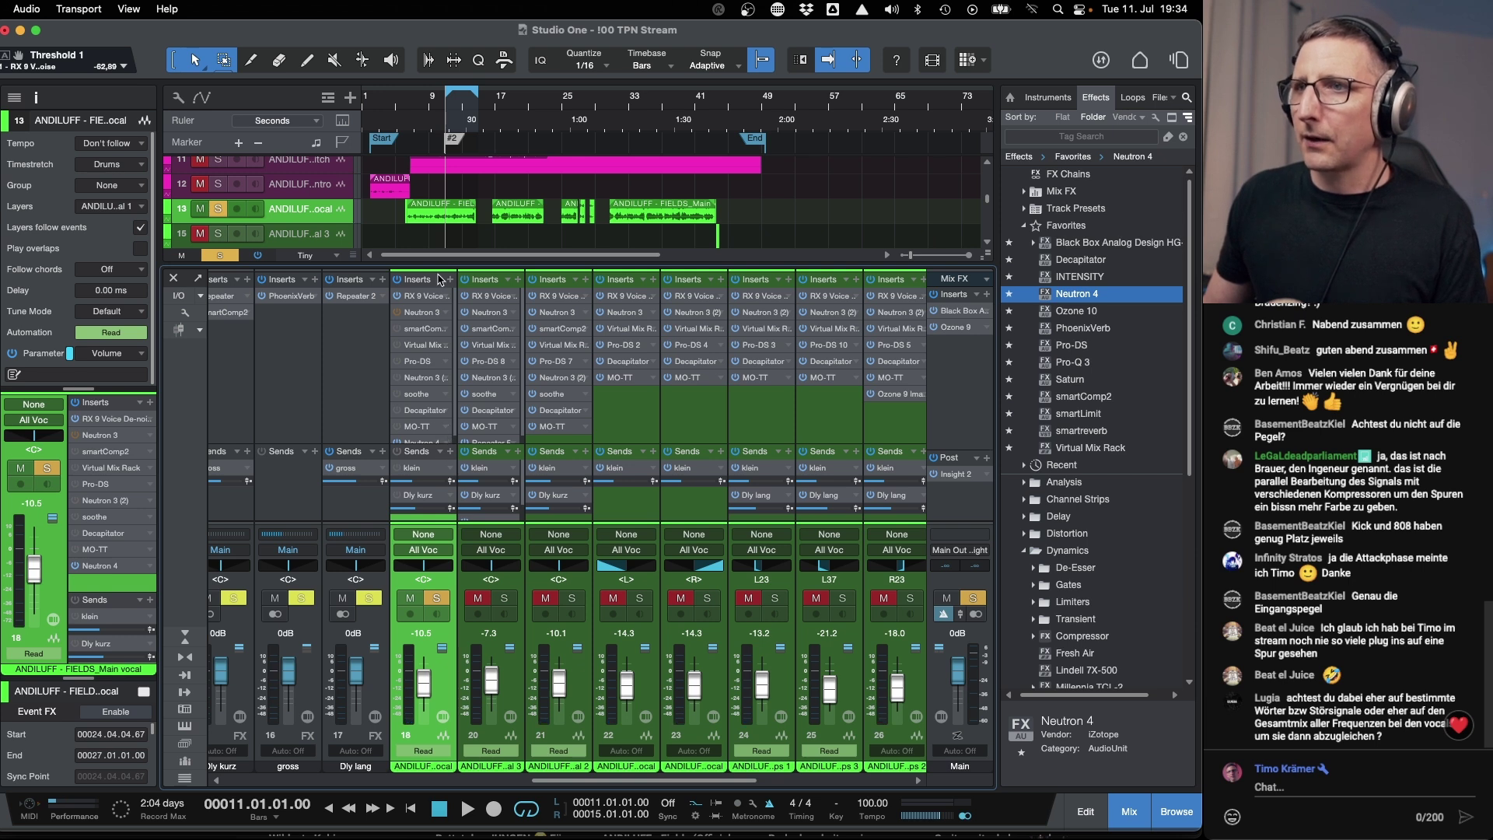
left_click_drag(434, 266, 433, 249)
left_click(454, 430)
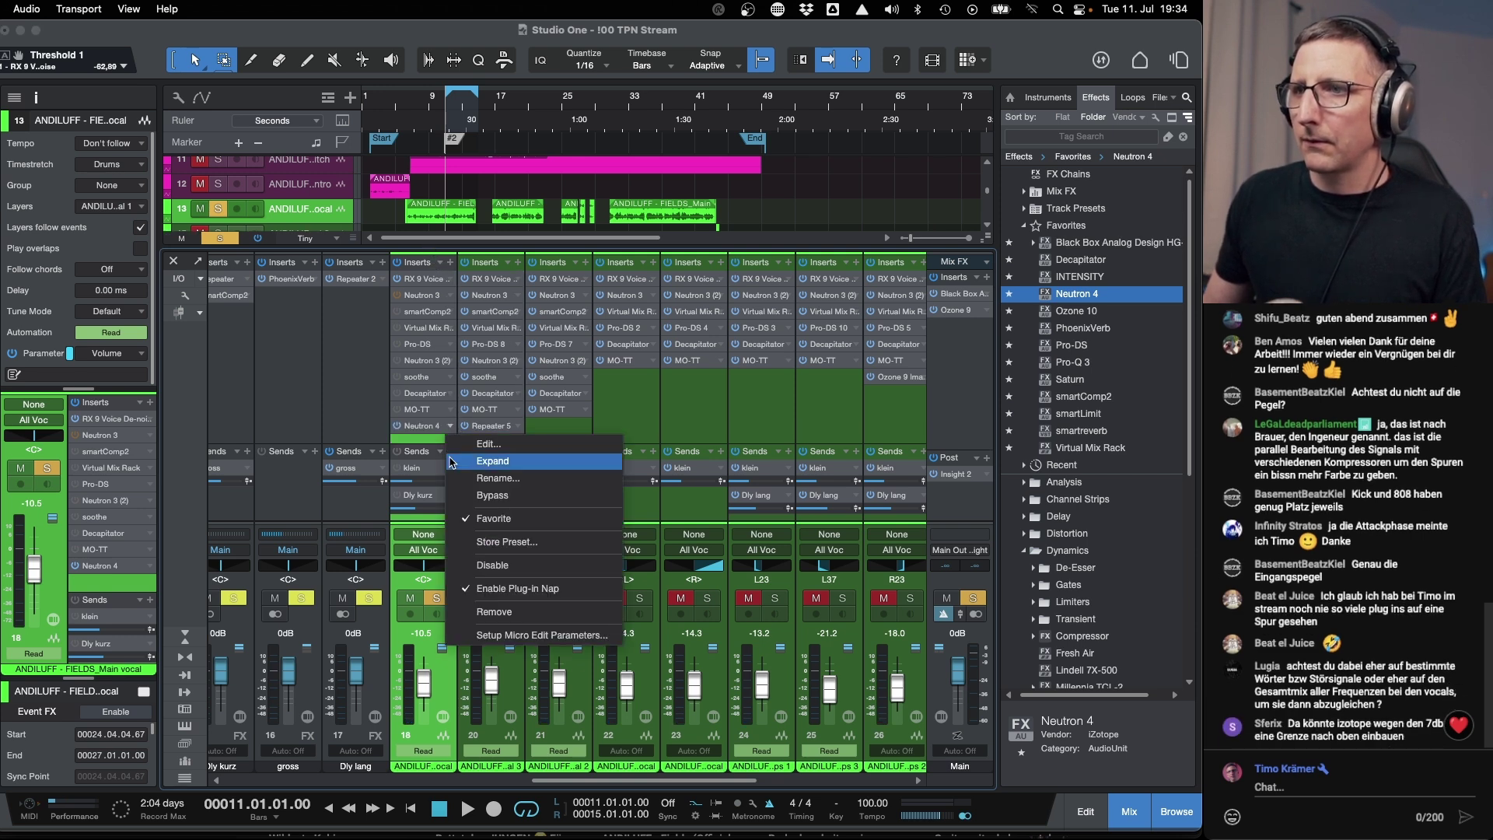
left_click(498, 613)
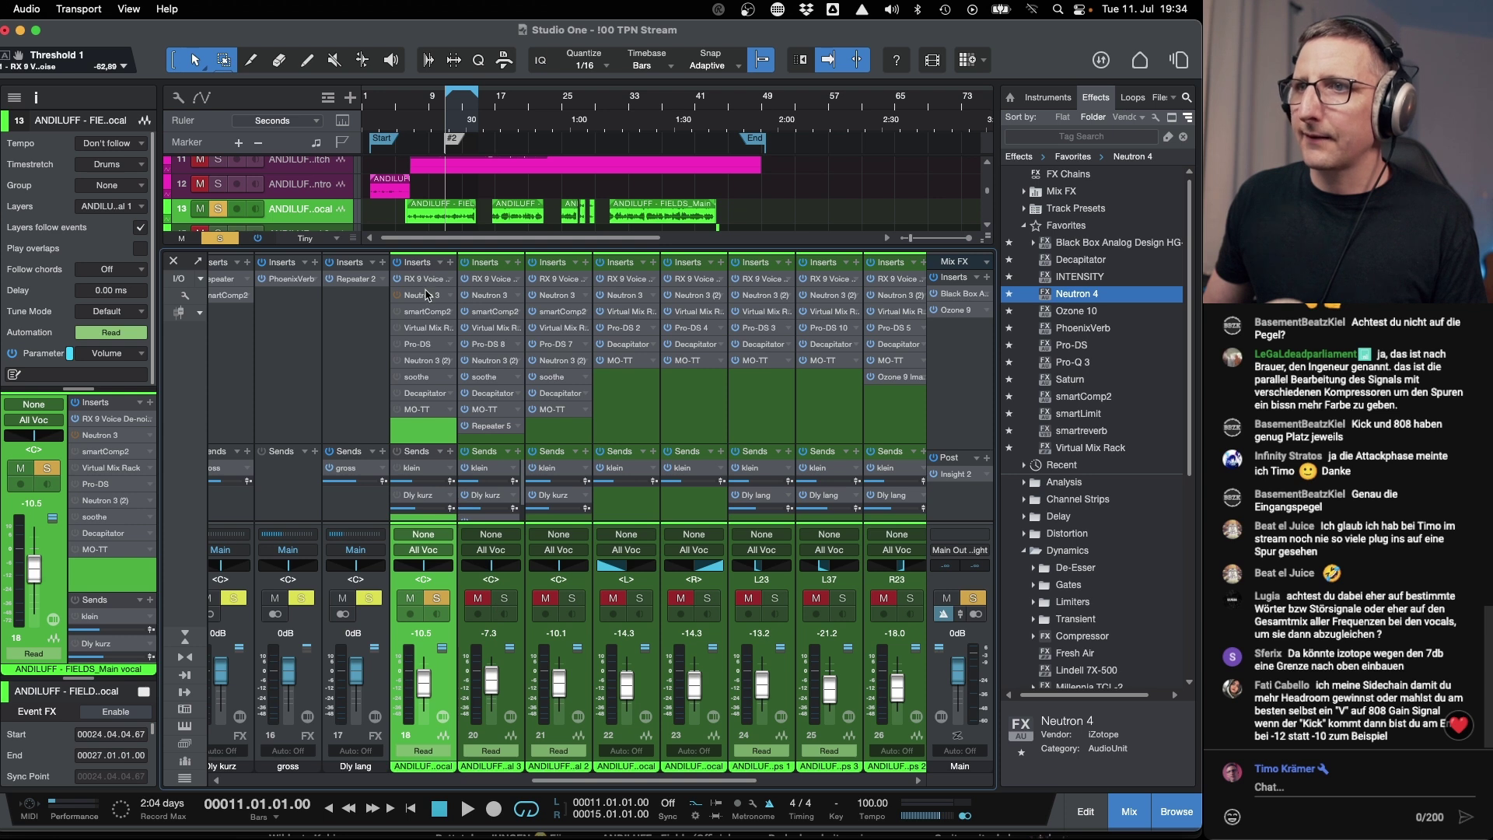
Take Neutron 3 on the Main vocal out of bypass and inspect its equalizer bands 7, 6 and 2.
left_click(418, 296)
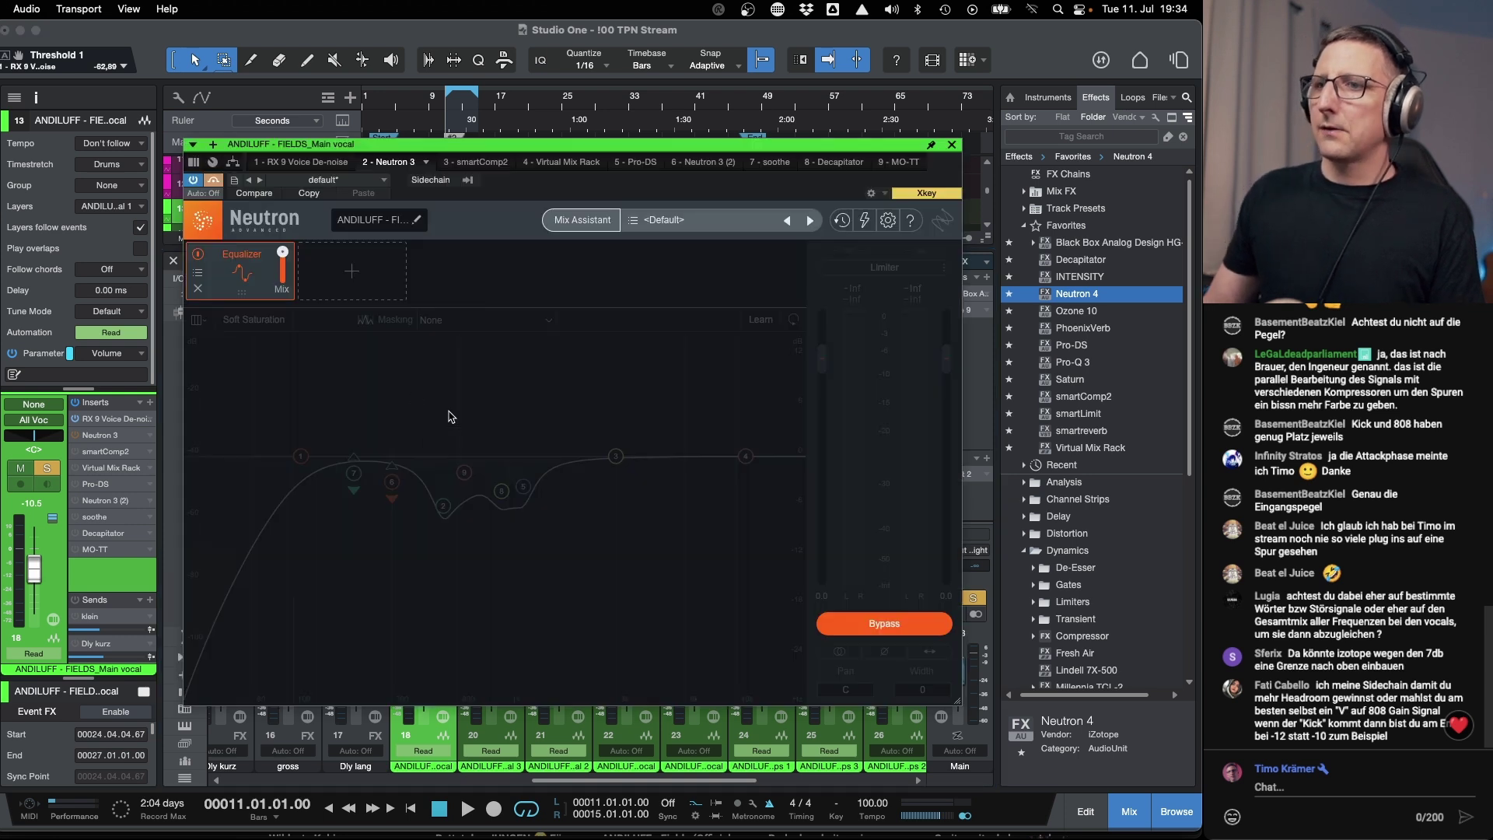
left_click(215, 182)
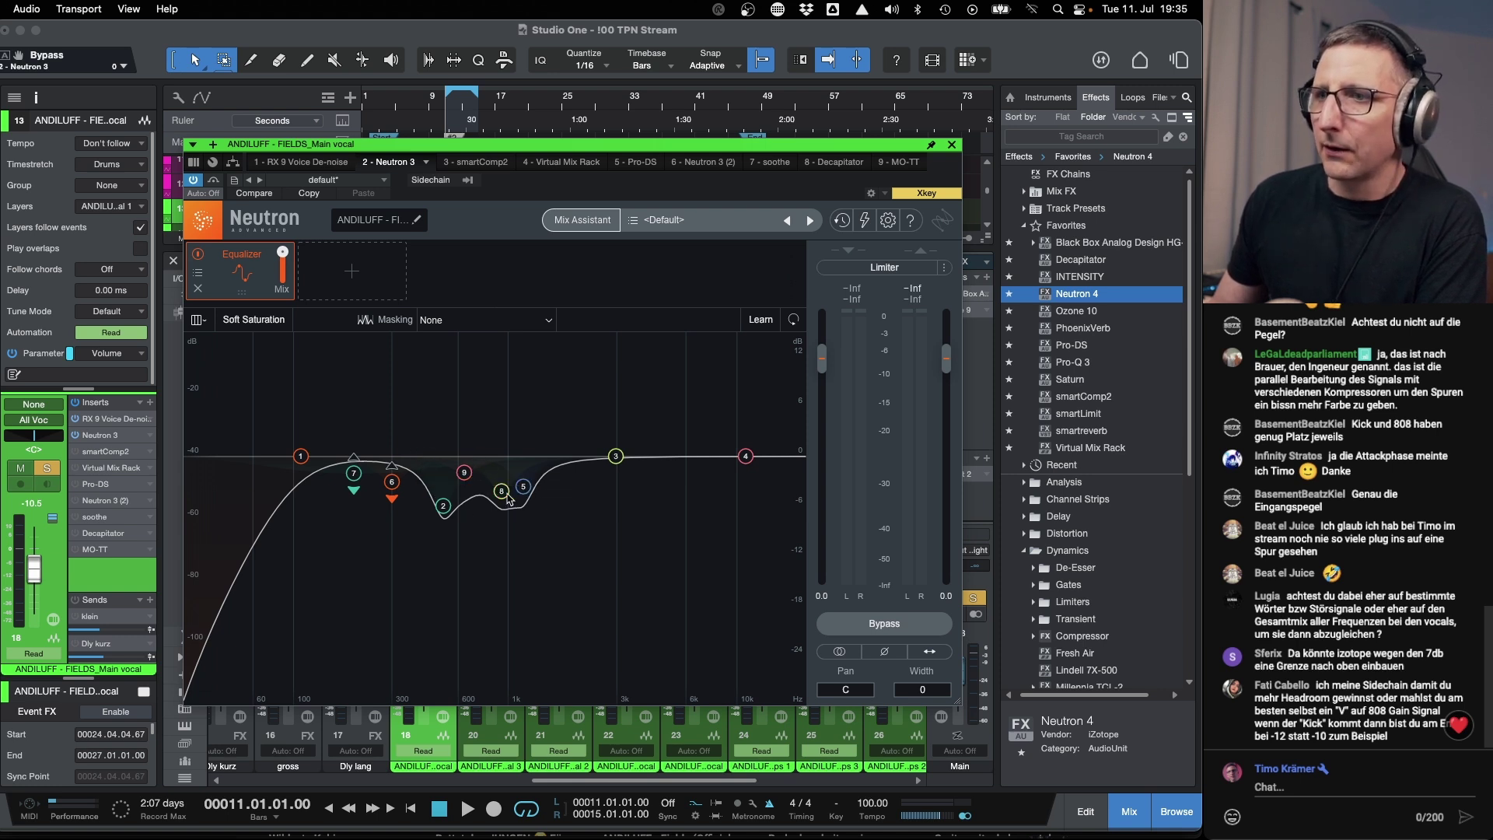
left_click(353, 475)
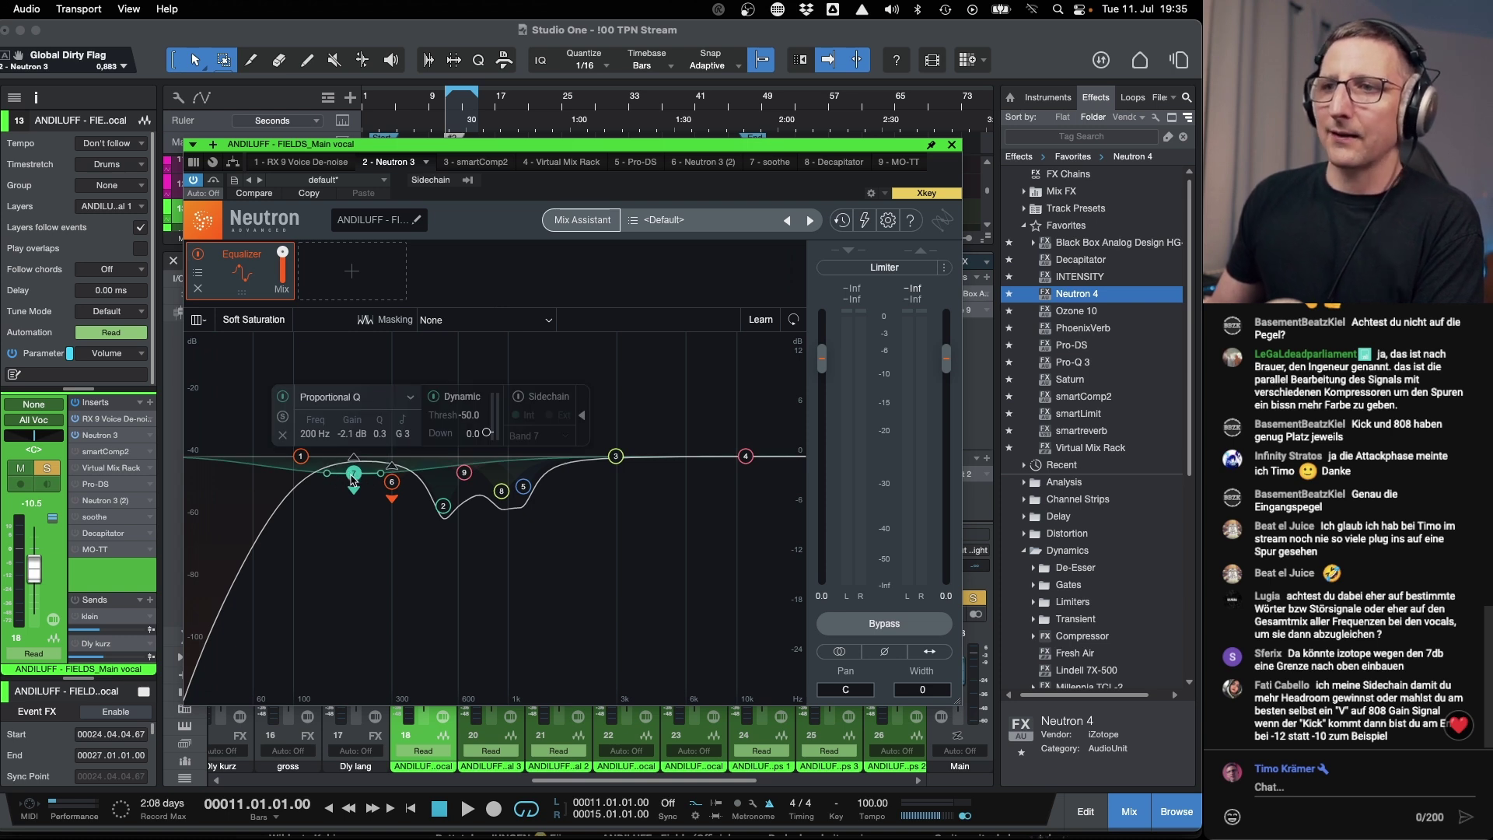
left_click(392, 482)
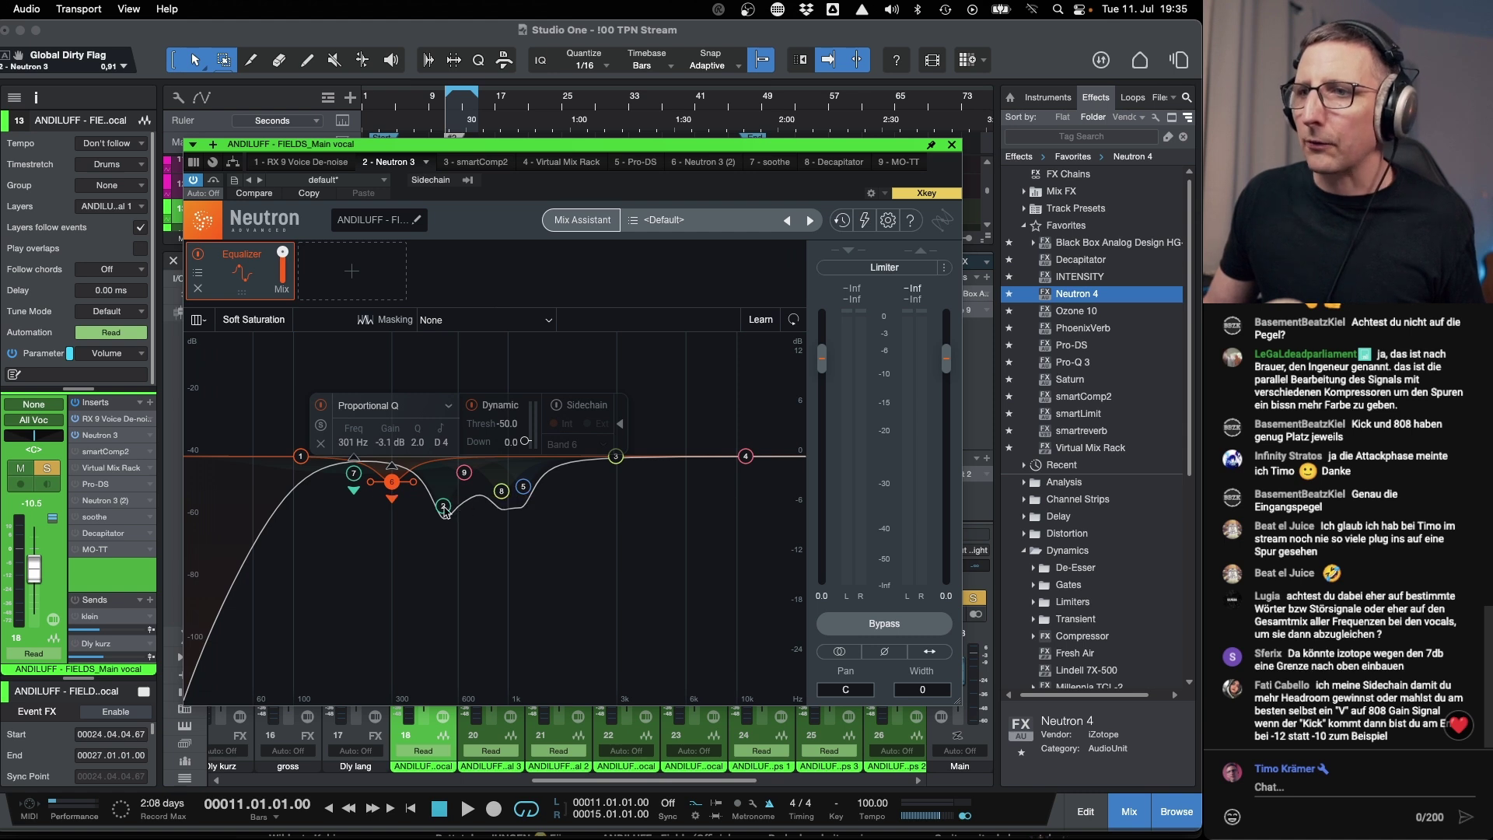
left_click(444, 508)
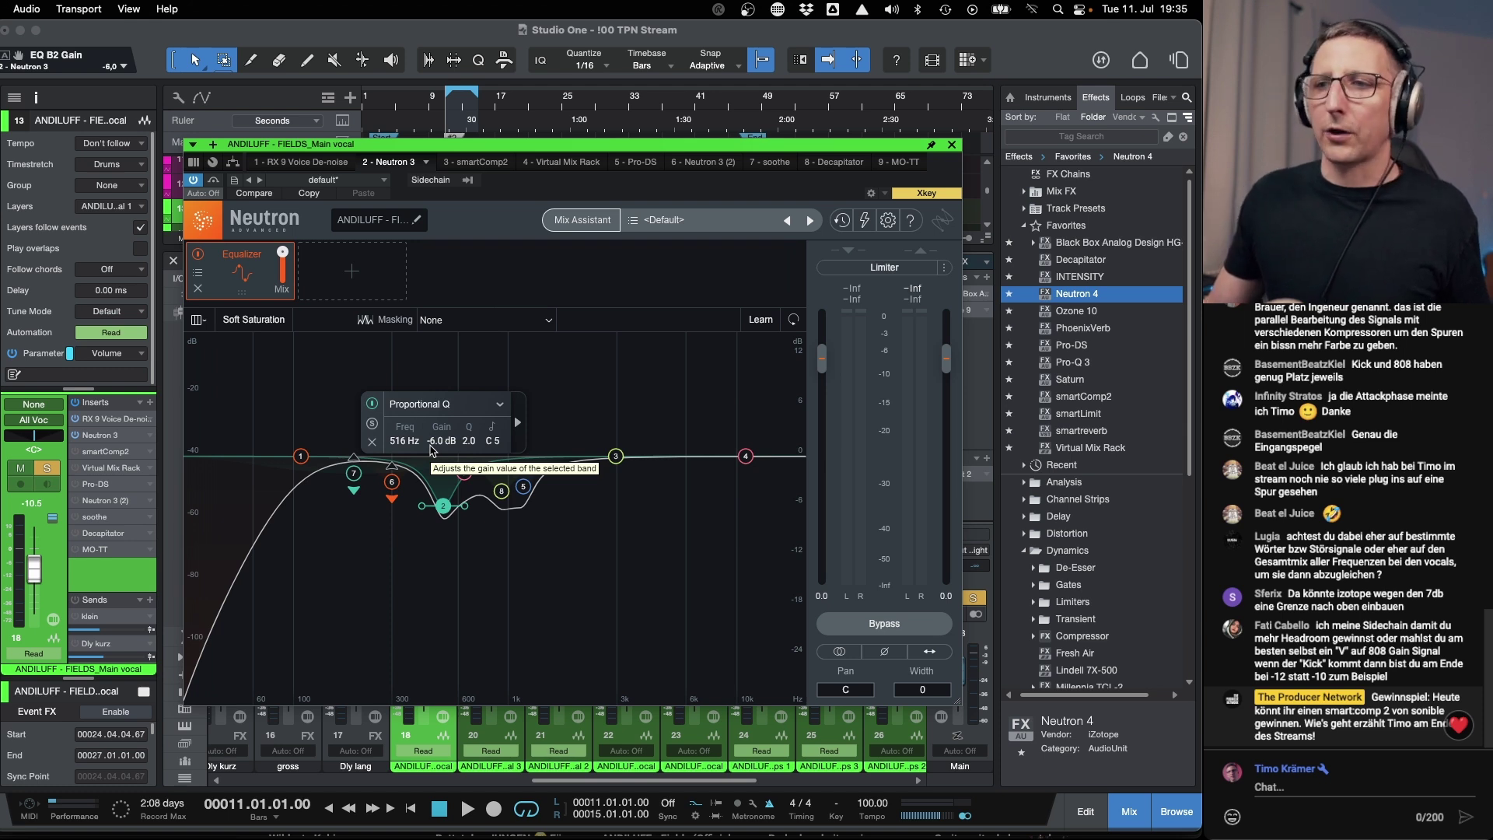
left_click(354, 475)
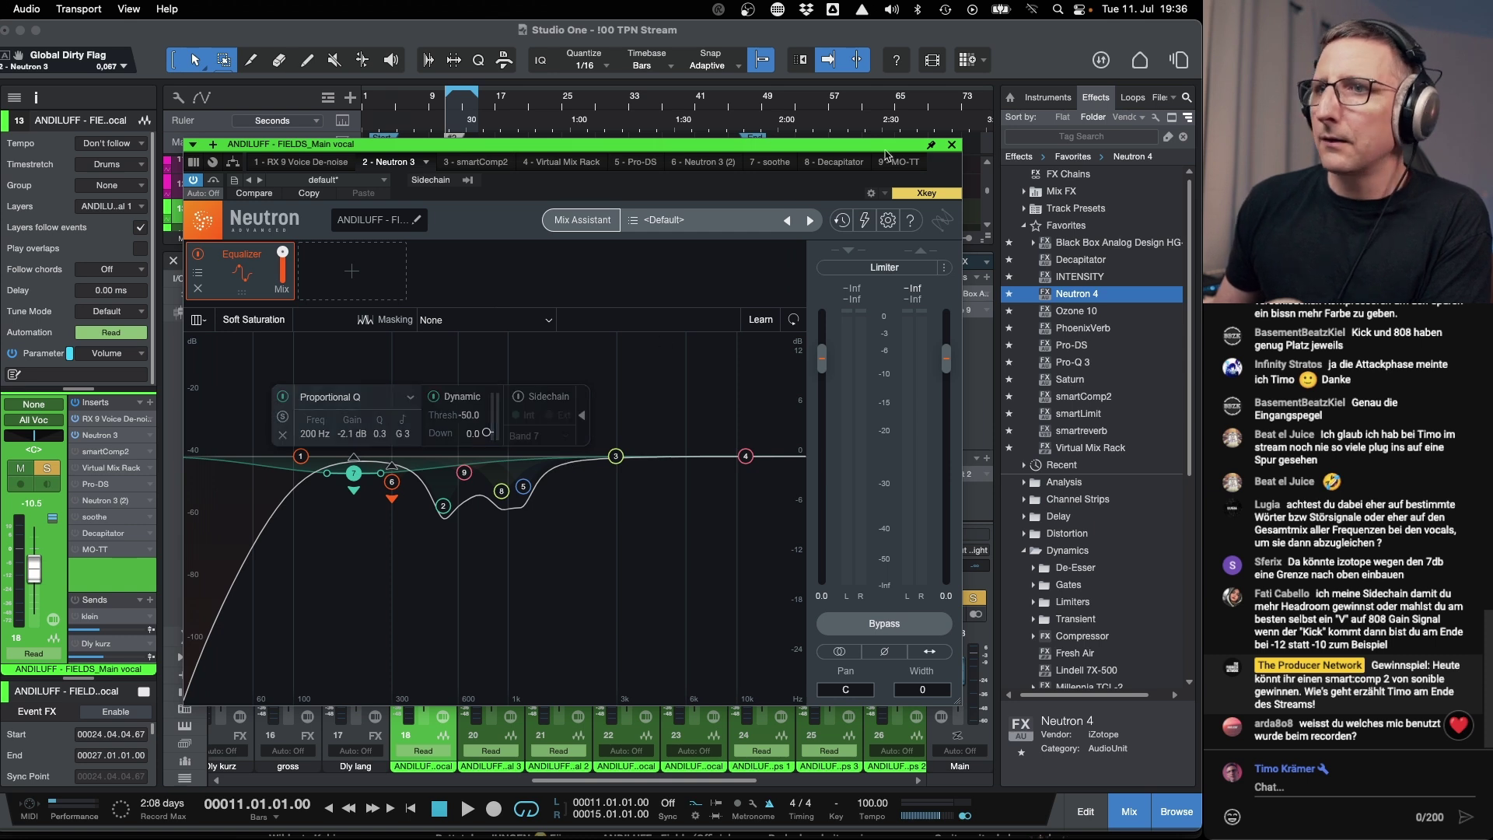
left_click(952, 145)
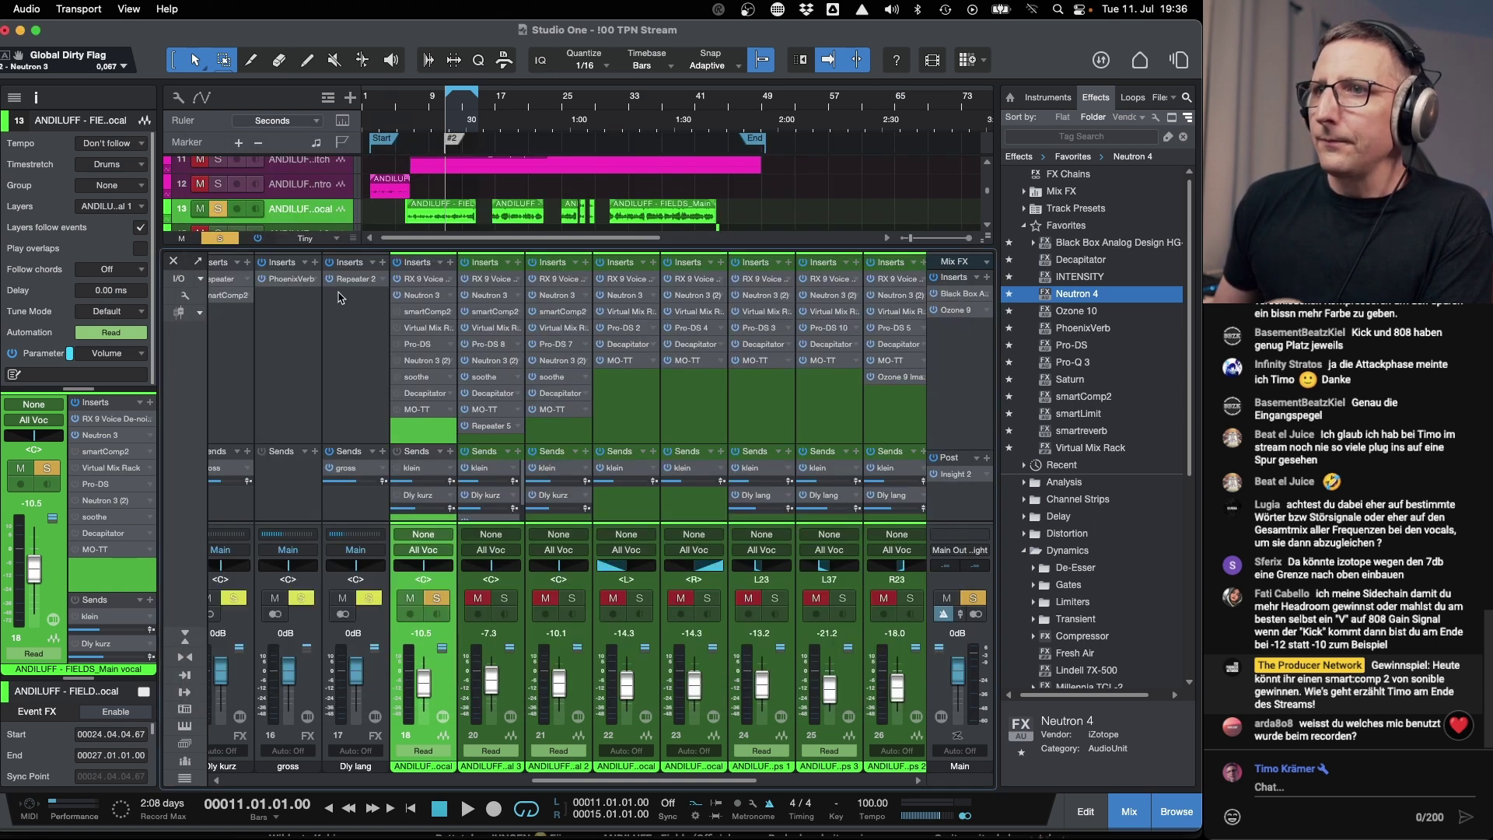
Activate smartComp2 on the Main vocal and play from bar 11 to show its compression with the Vocals | Rap profile.
left_click(401, 311)
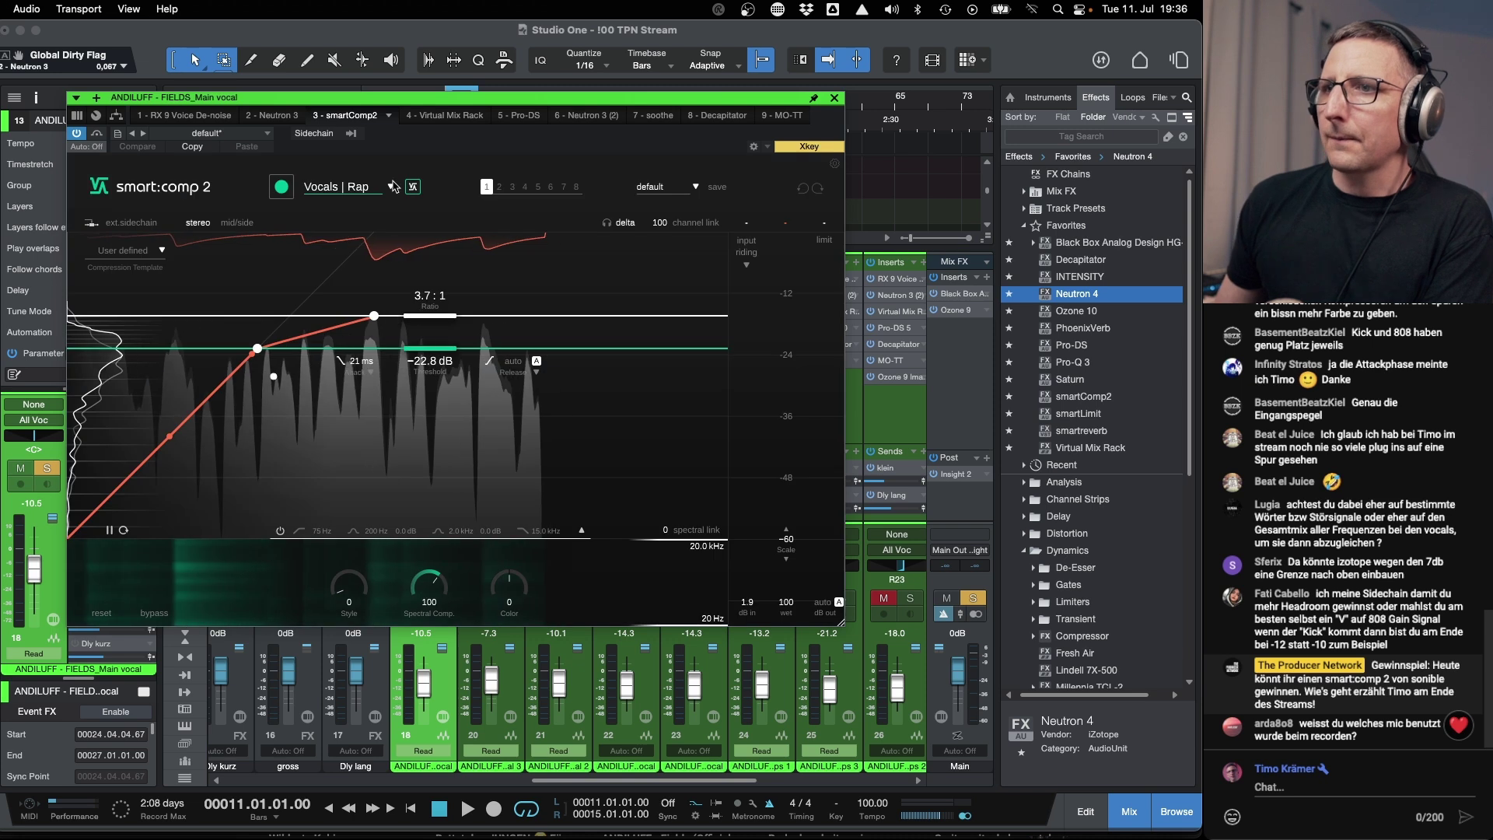
left_click_drag(407, 103, 449, 153)
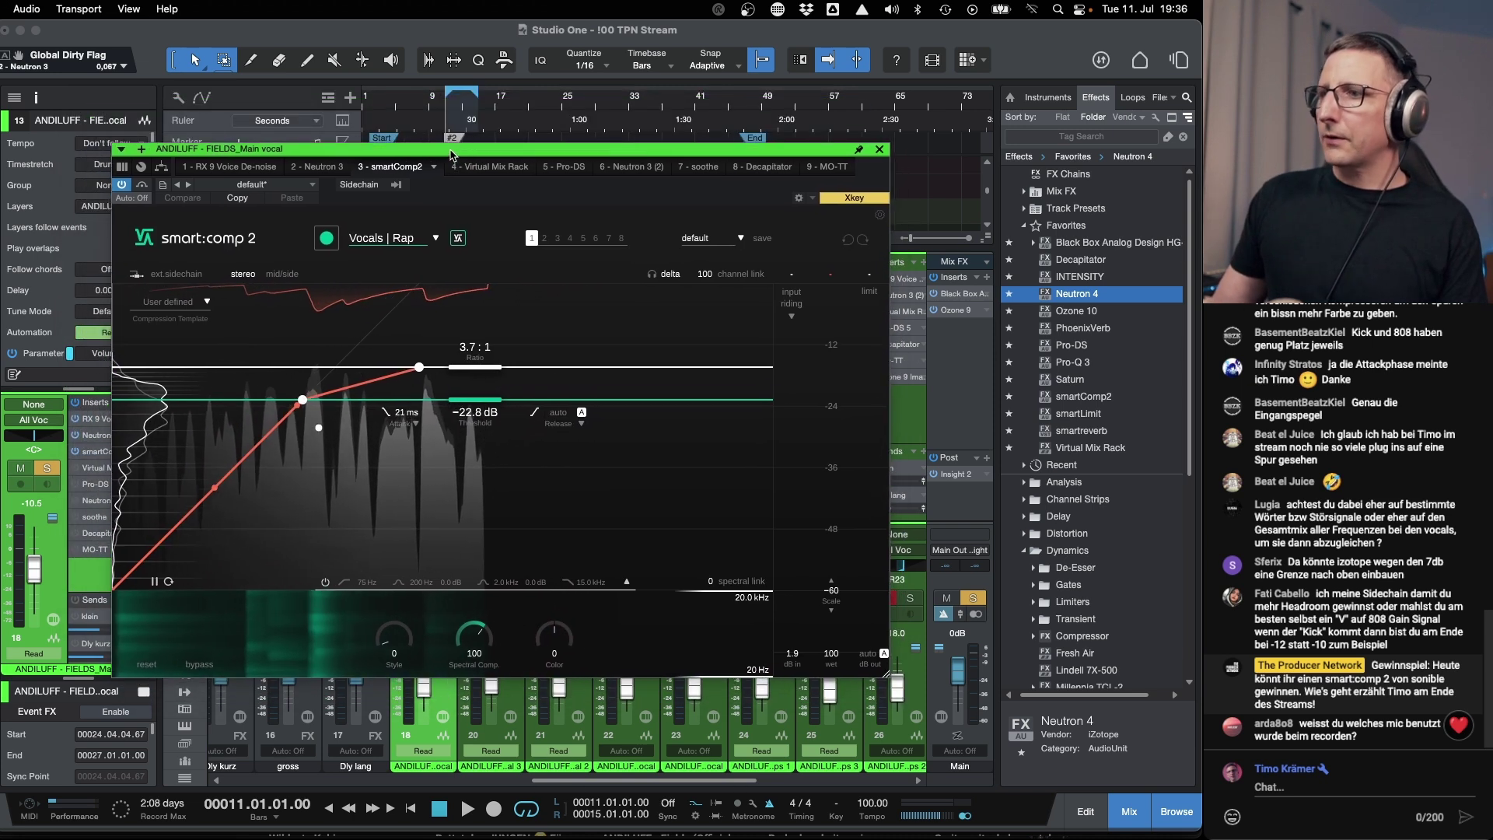
key("space")
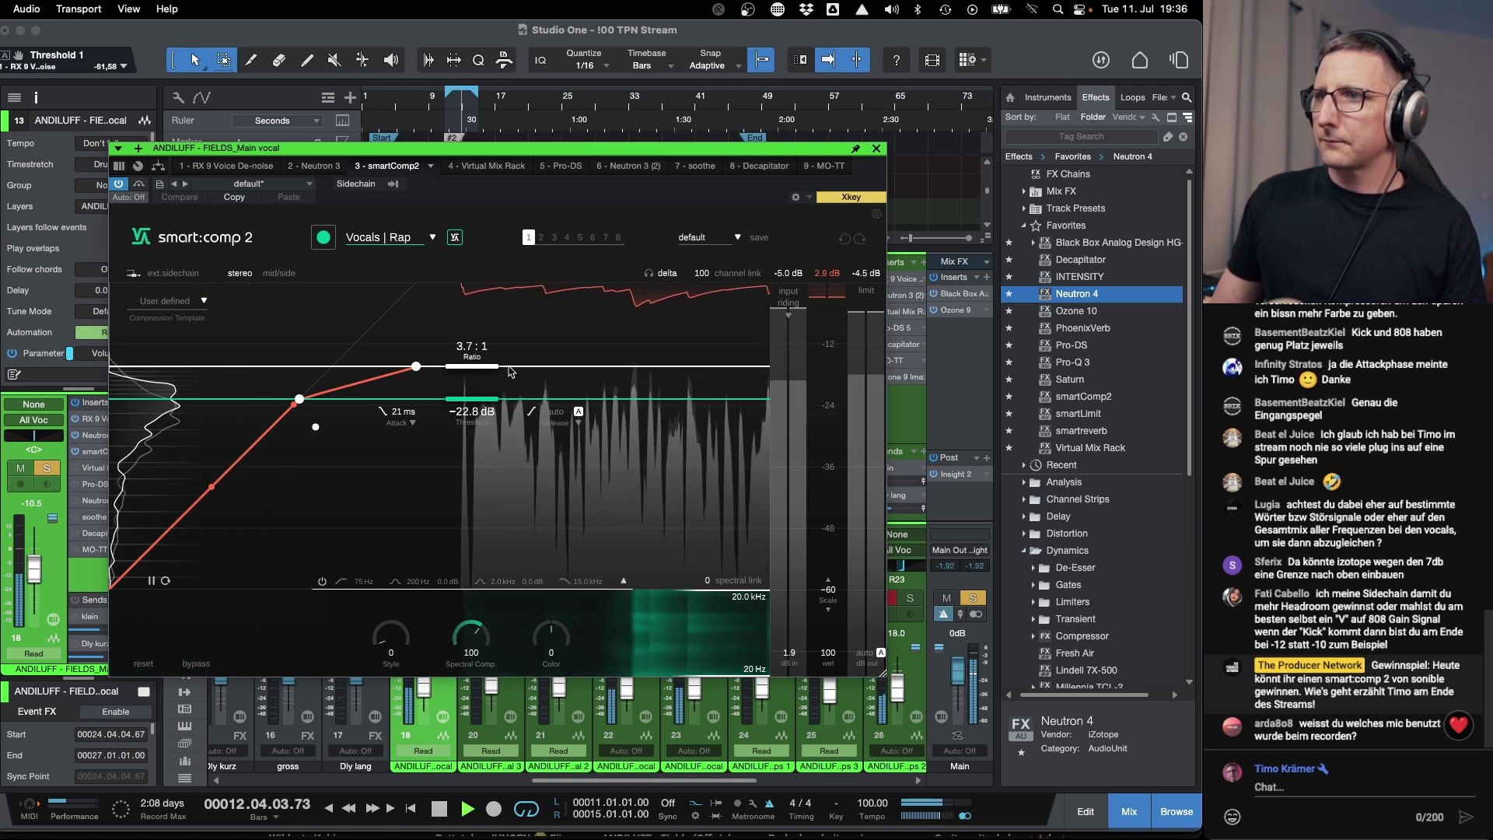
key("space")
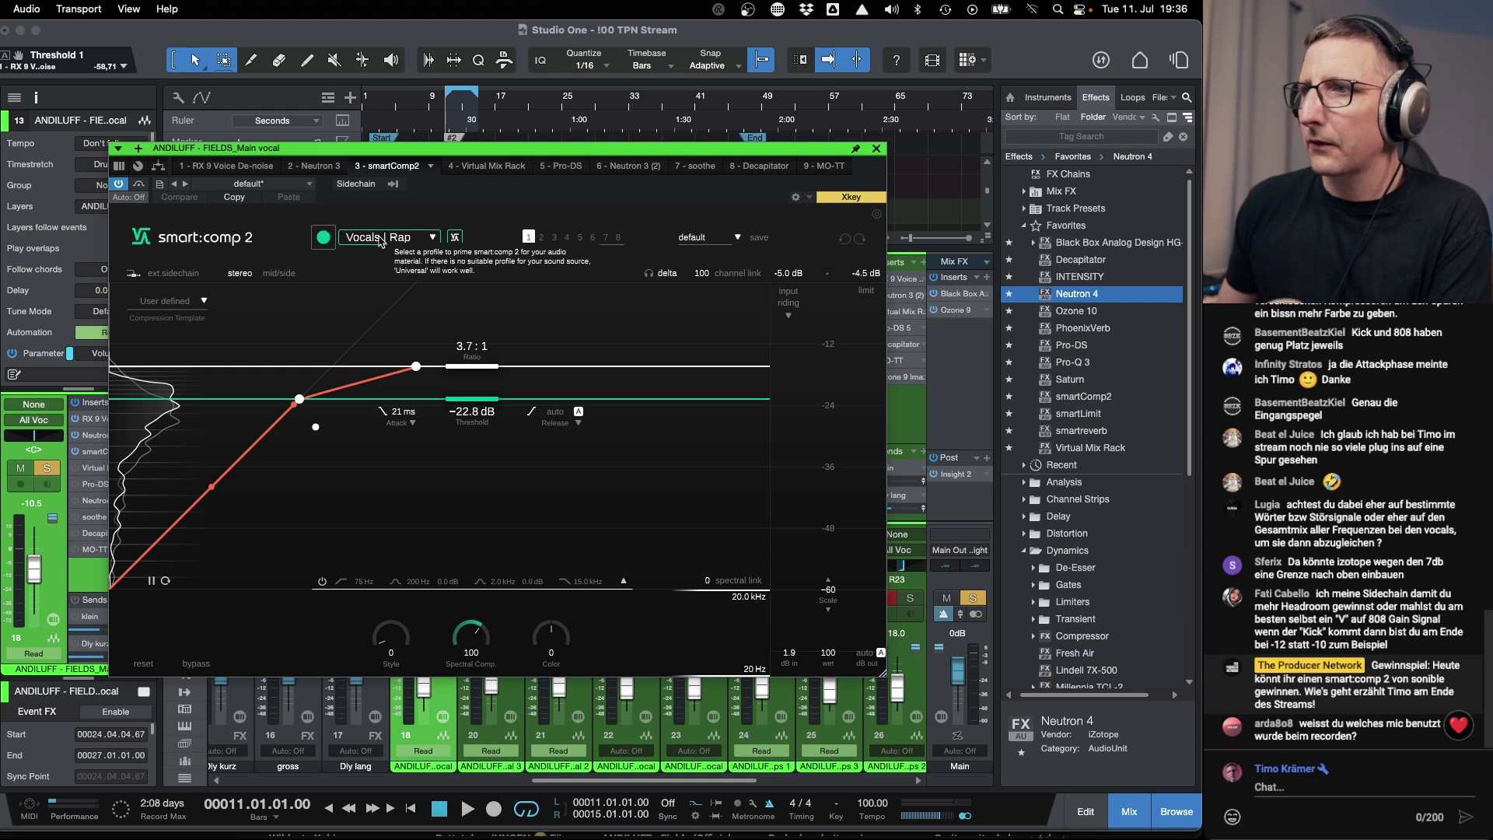
left_click(876, 150)
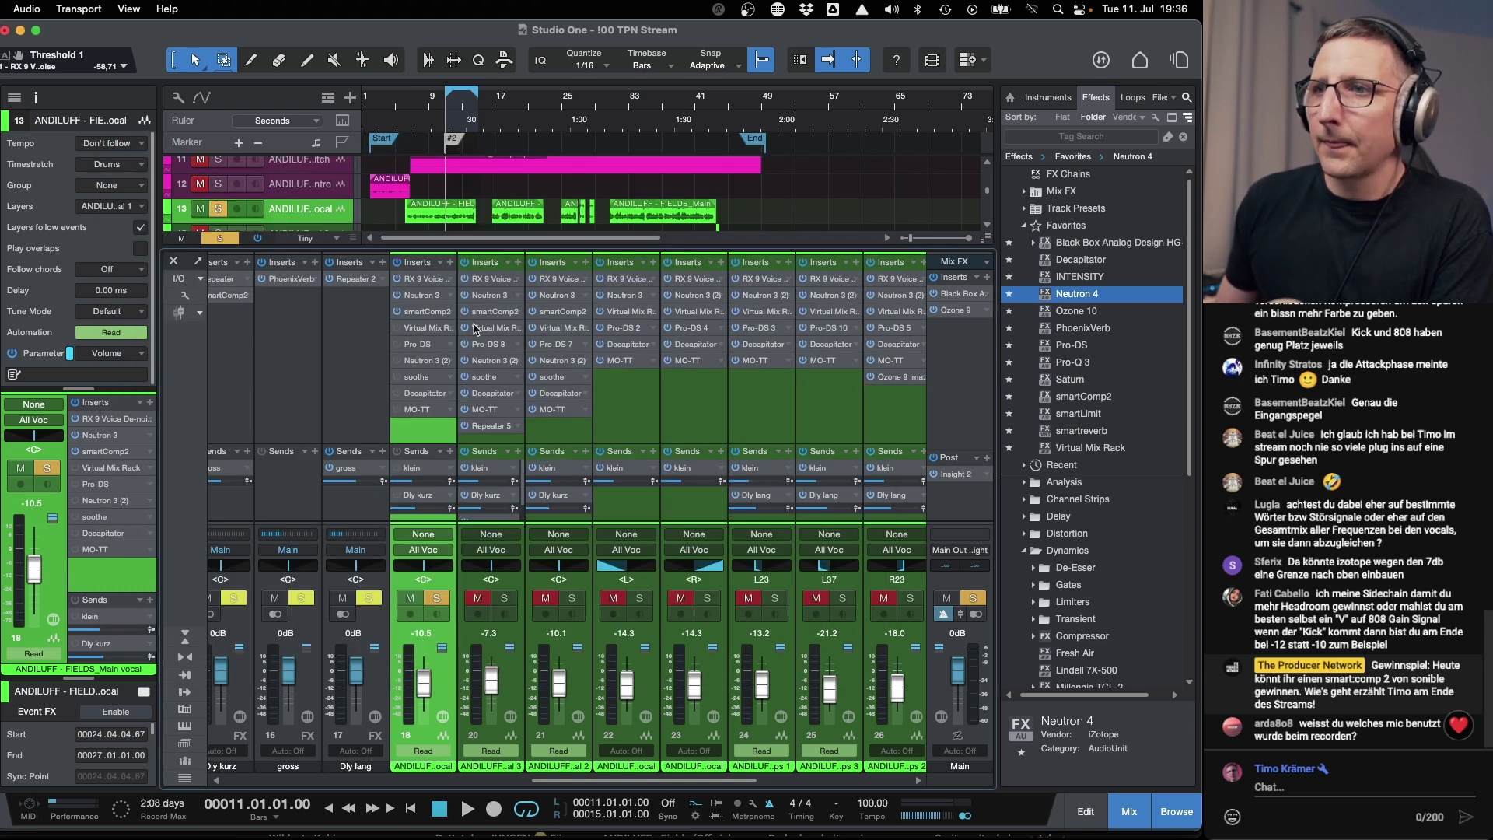
Show the FG-116 and Custom Opto compressors in the Main vocal's Virtual Mix Rack while playing from bar 11.
left_click(421, 329)
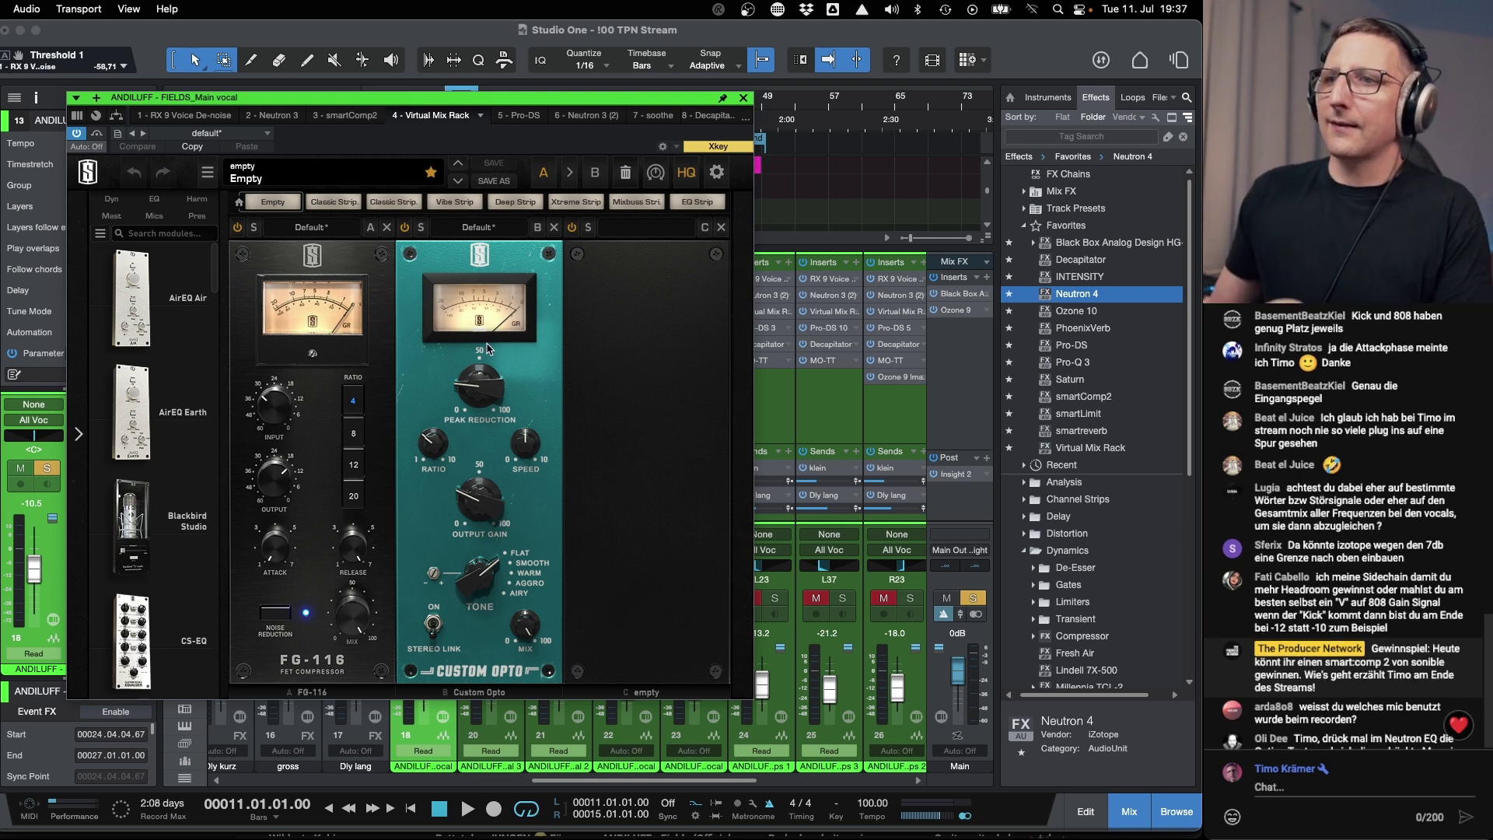
left_click_drag(375, 104, 732, 96)
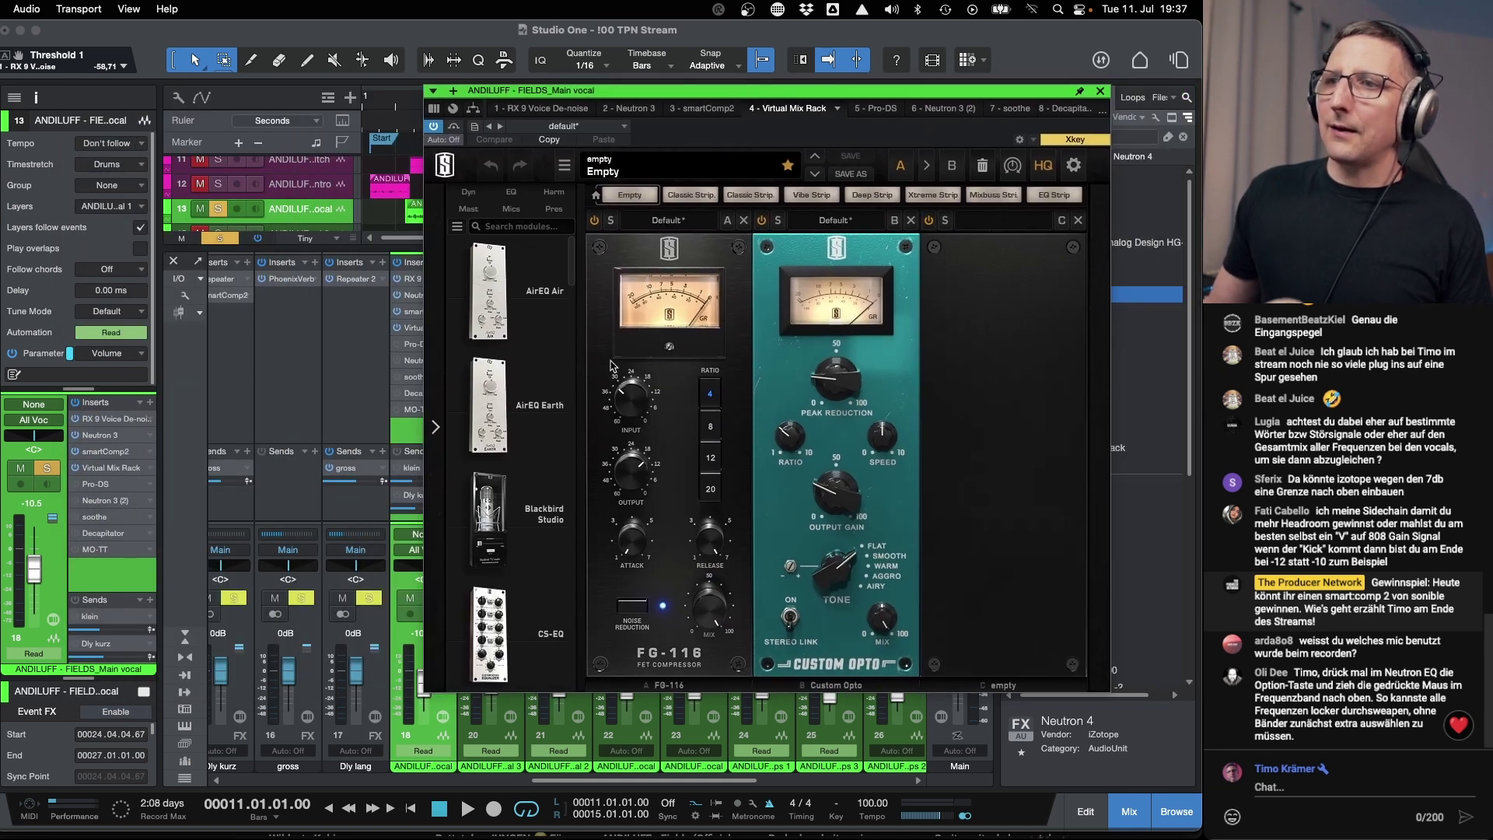
left_click_drag(617, 97, 698, 100)
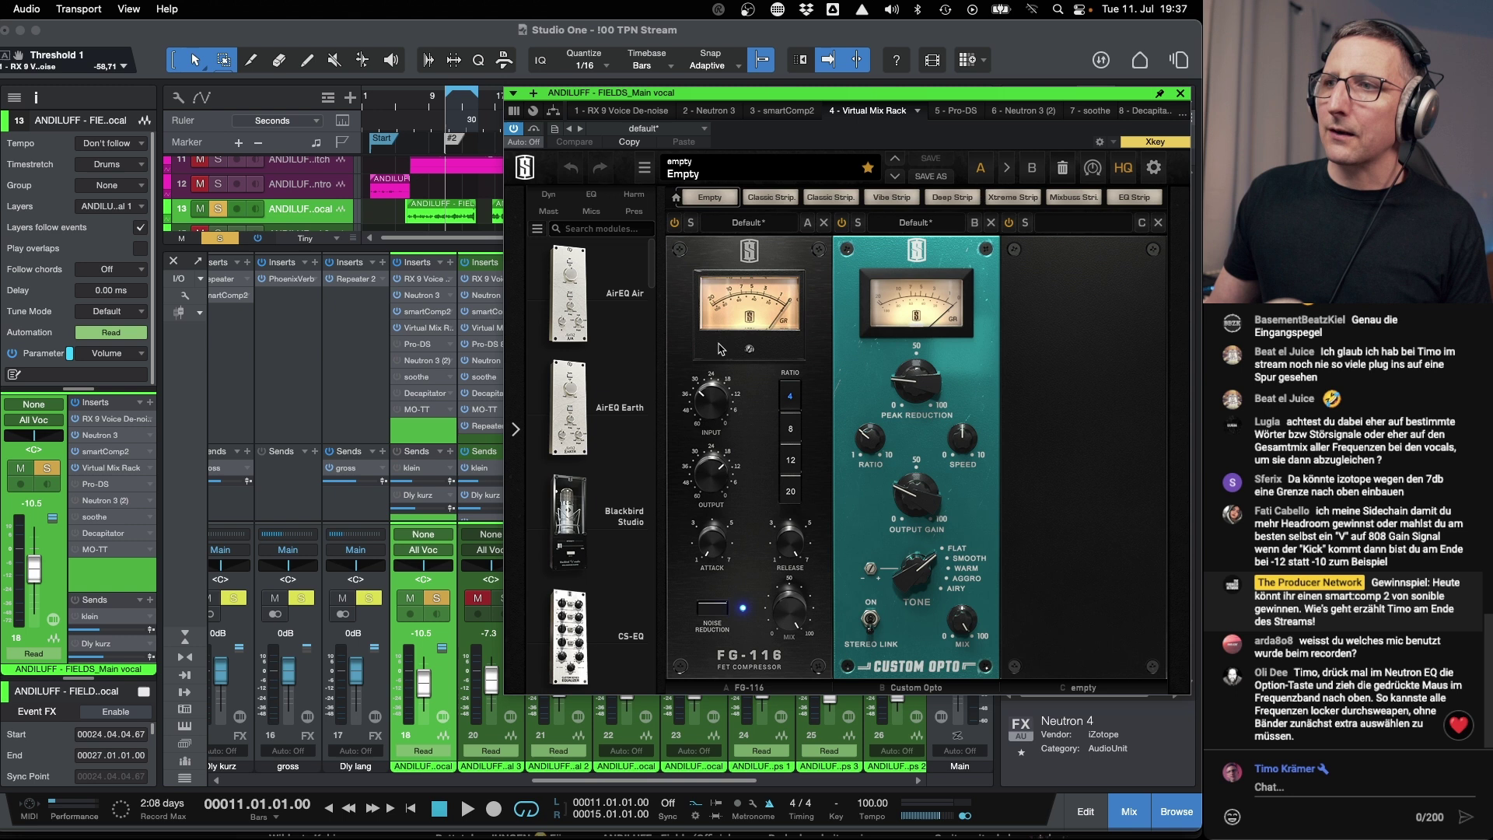
left_click_drag(846, 99, 588, 101)
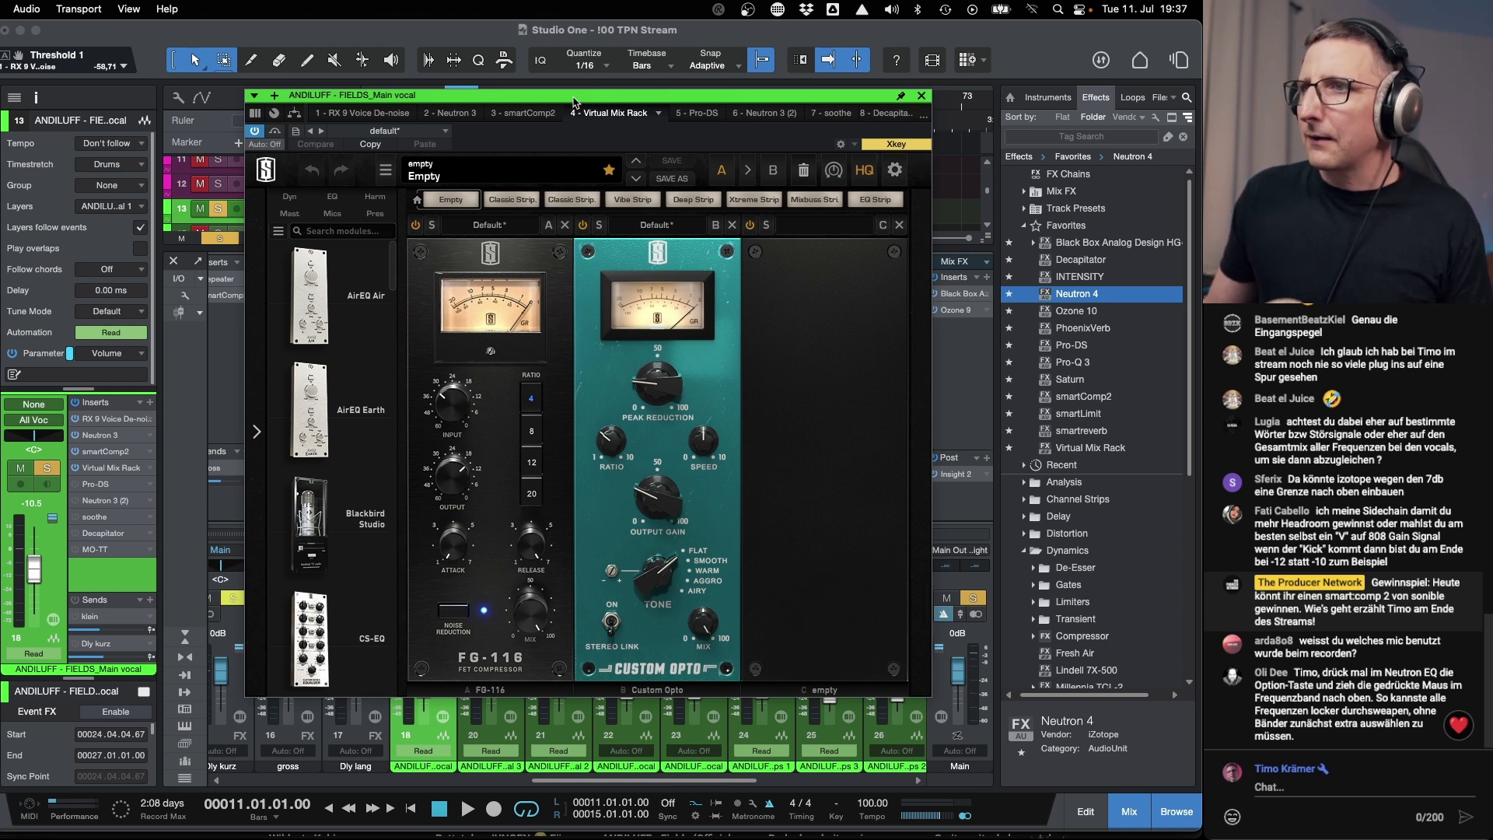
left_click_drag(573, 96, 540, 98)
key("space")
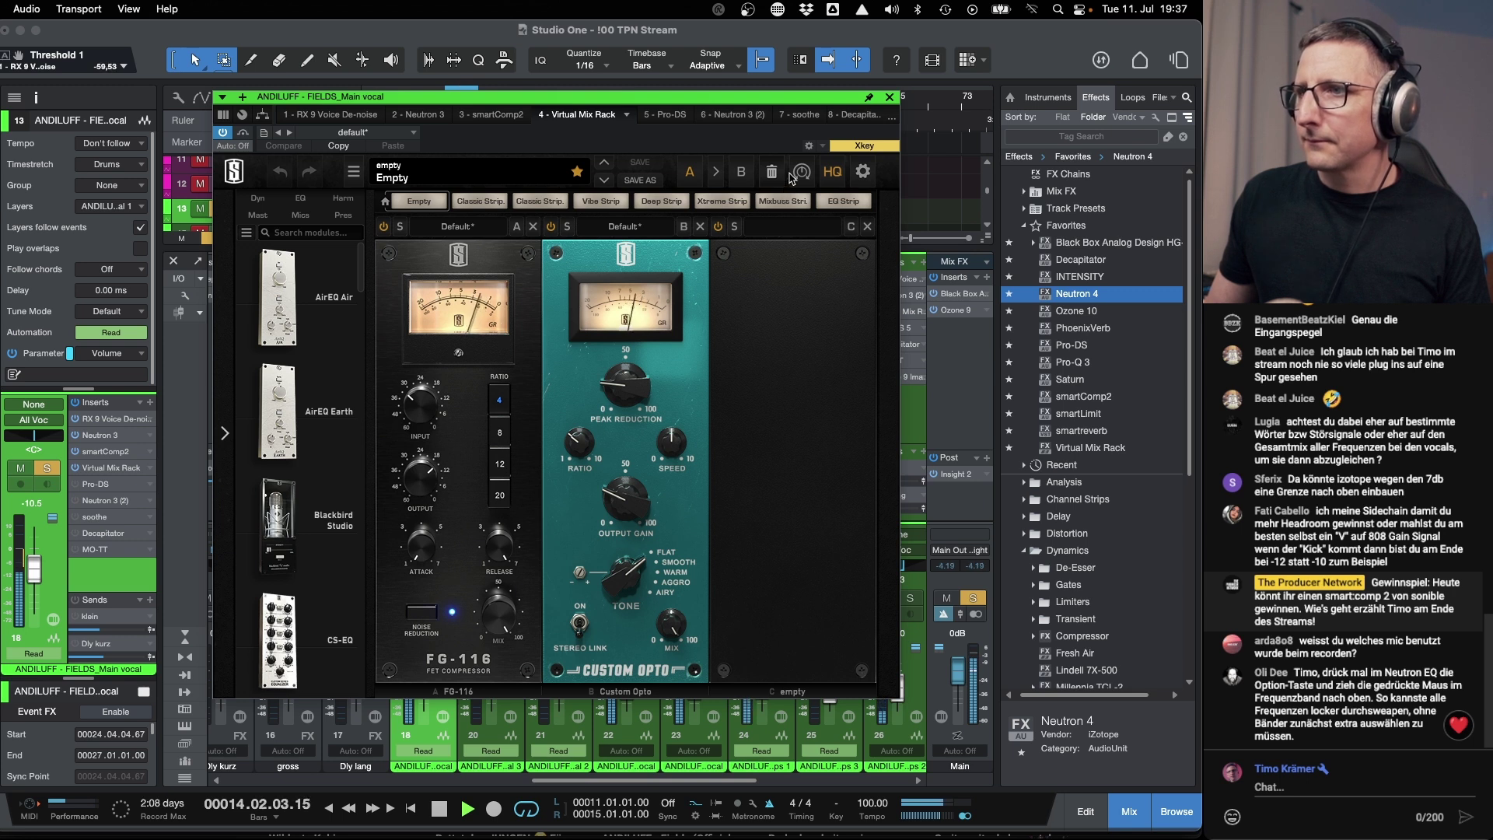
key("space")
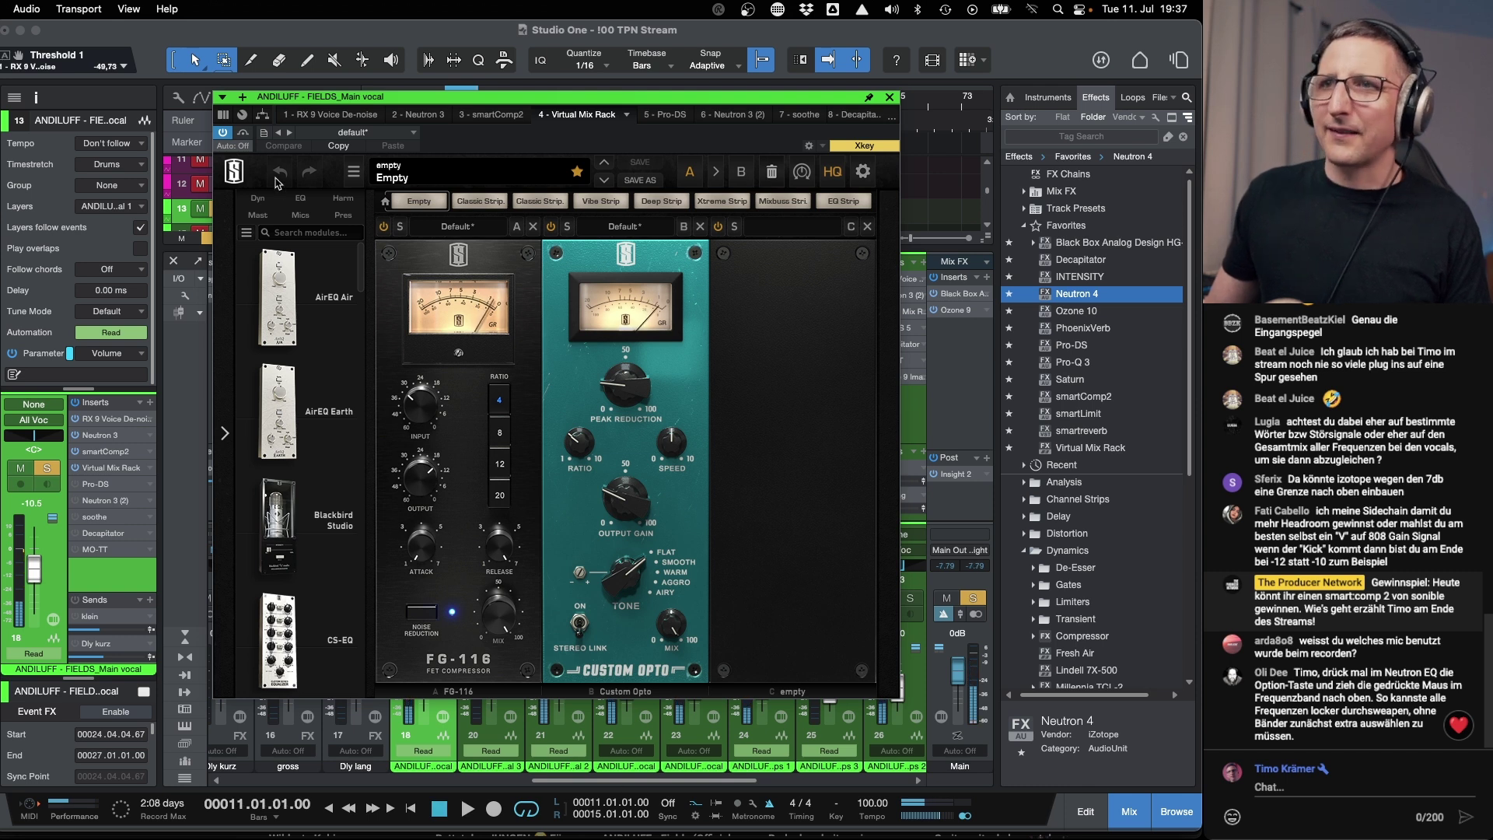
left_click(889, 97)
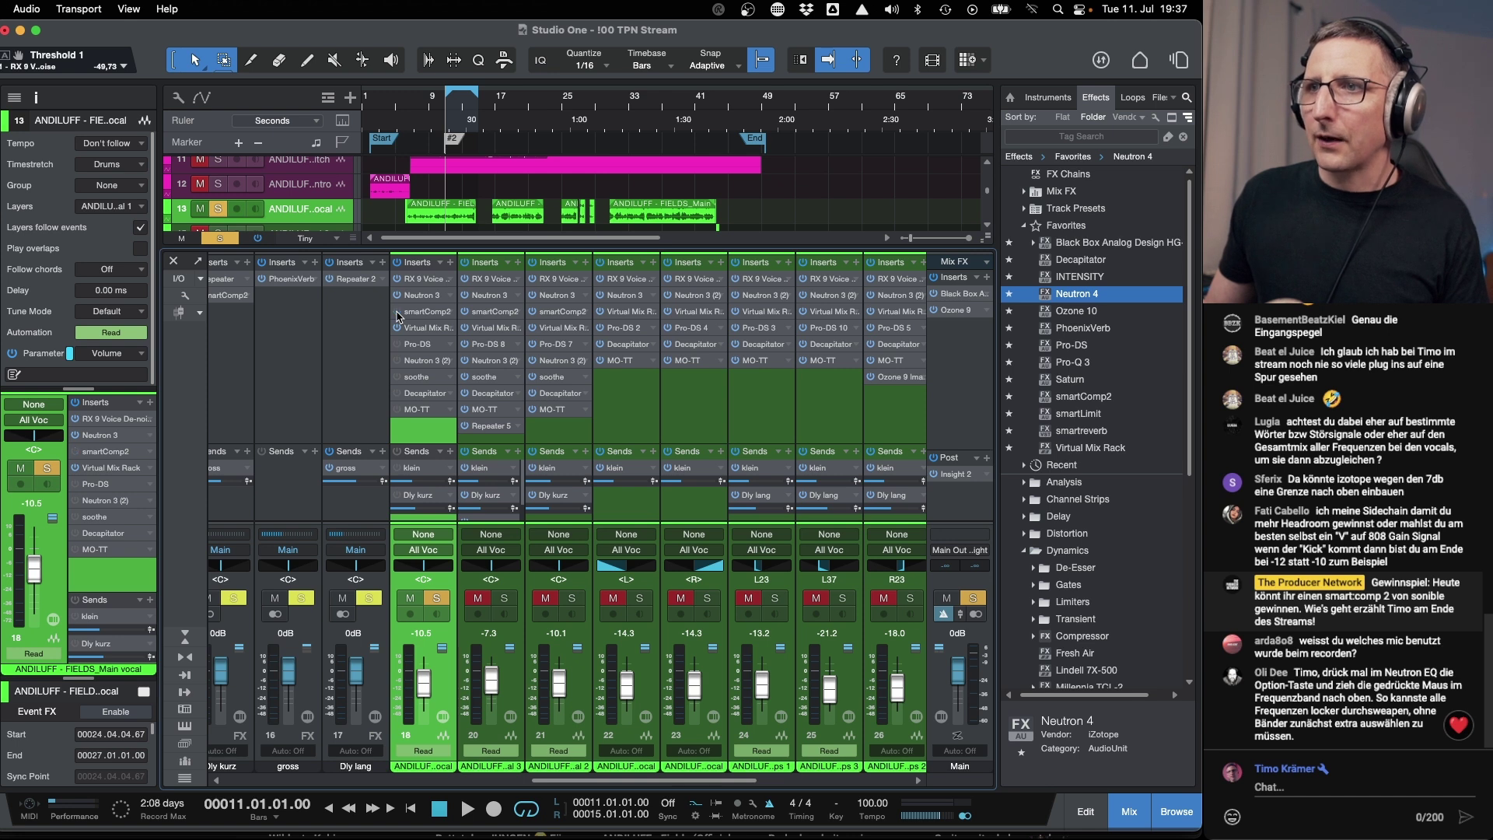
Play the Main vocal from bar 11 and compare it with smartComp2 and Virtual Mix Rack deactivated and active.
key("space")
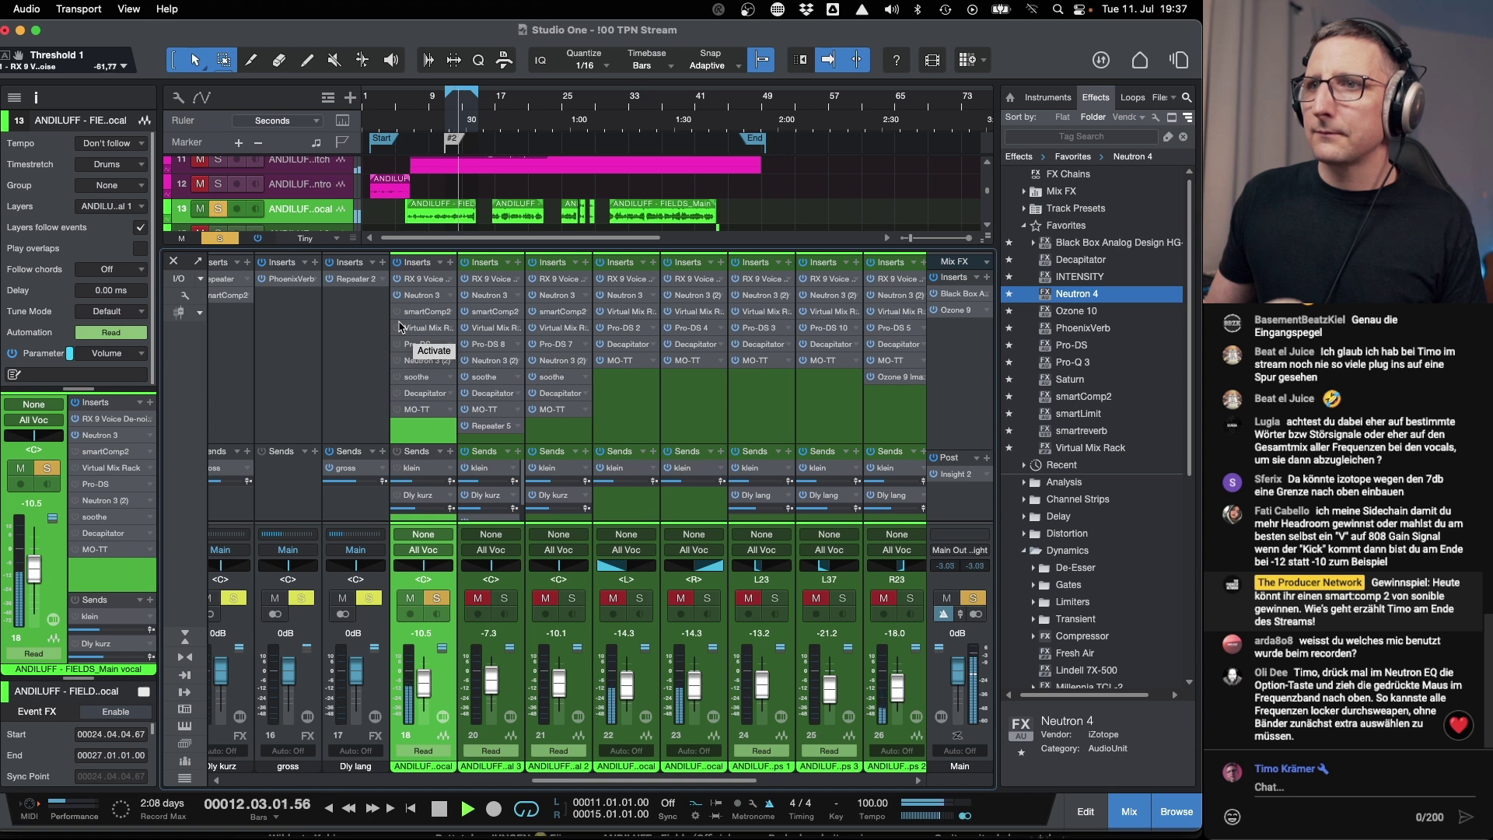
key("space")
key("space")
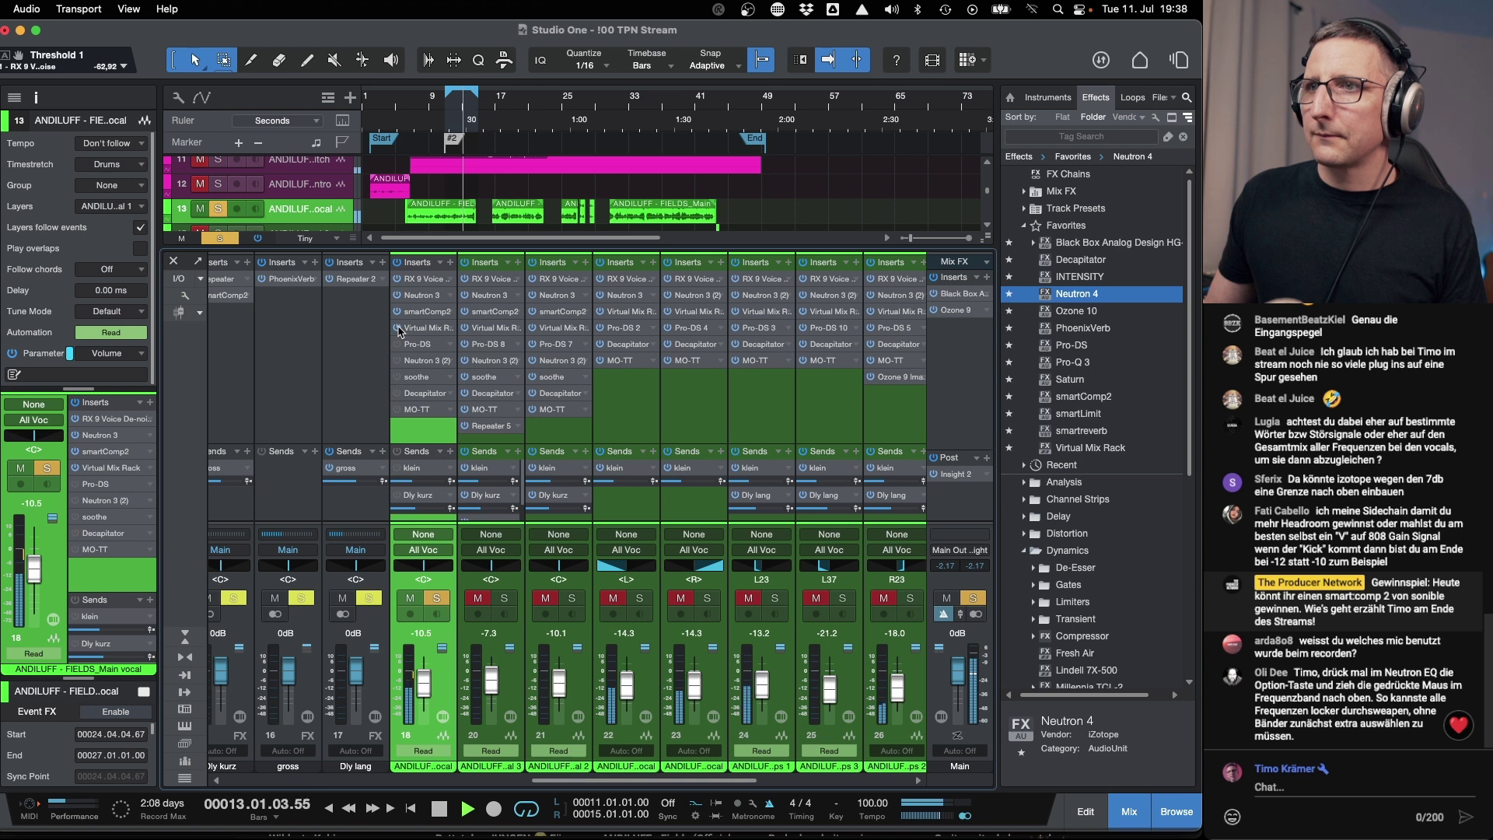
key("space")
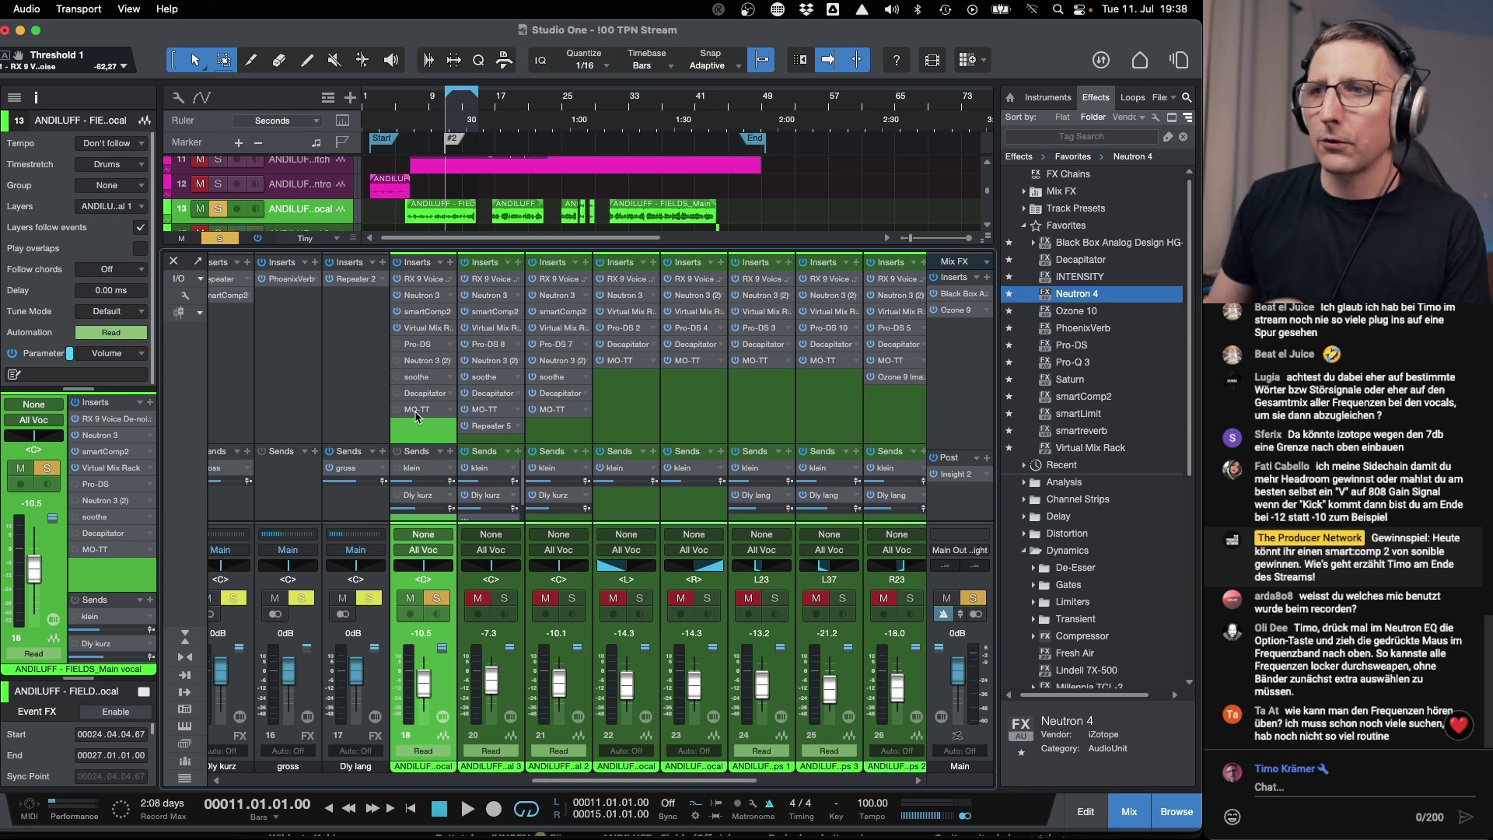
Activate Pro-DS on the Main vocal and play from bar 11 to show its de-essing.
left_click(415, 344)
mouse_move(456, 104)
left_mouse_down()
mouse_move(484, 422)
mouse_move(426, 389)
mouse_move(451, 122)
left_mouse_up()
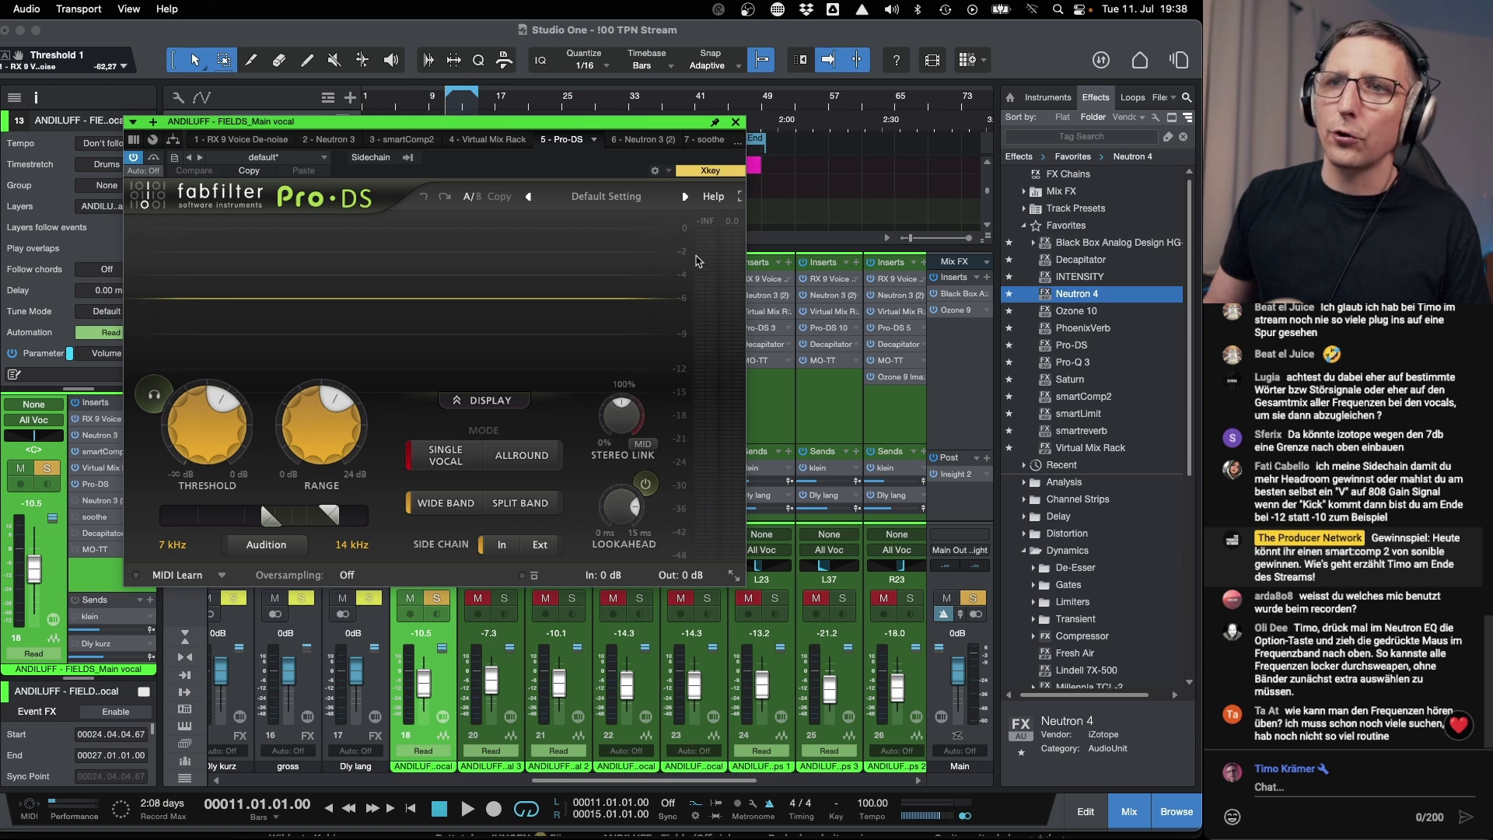
key("space")
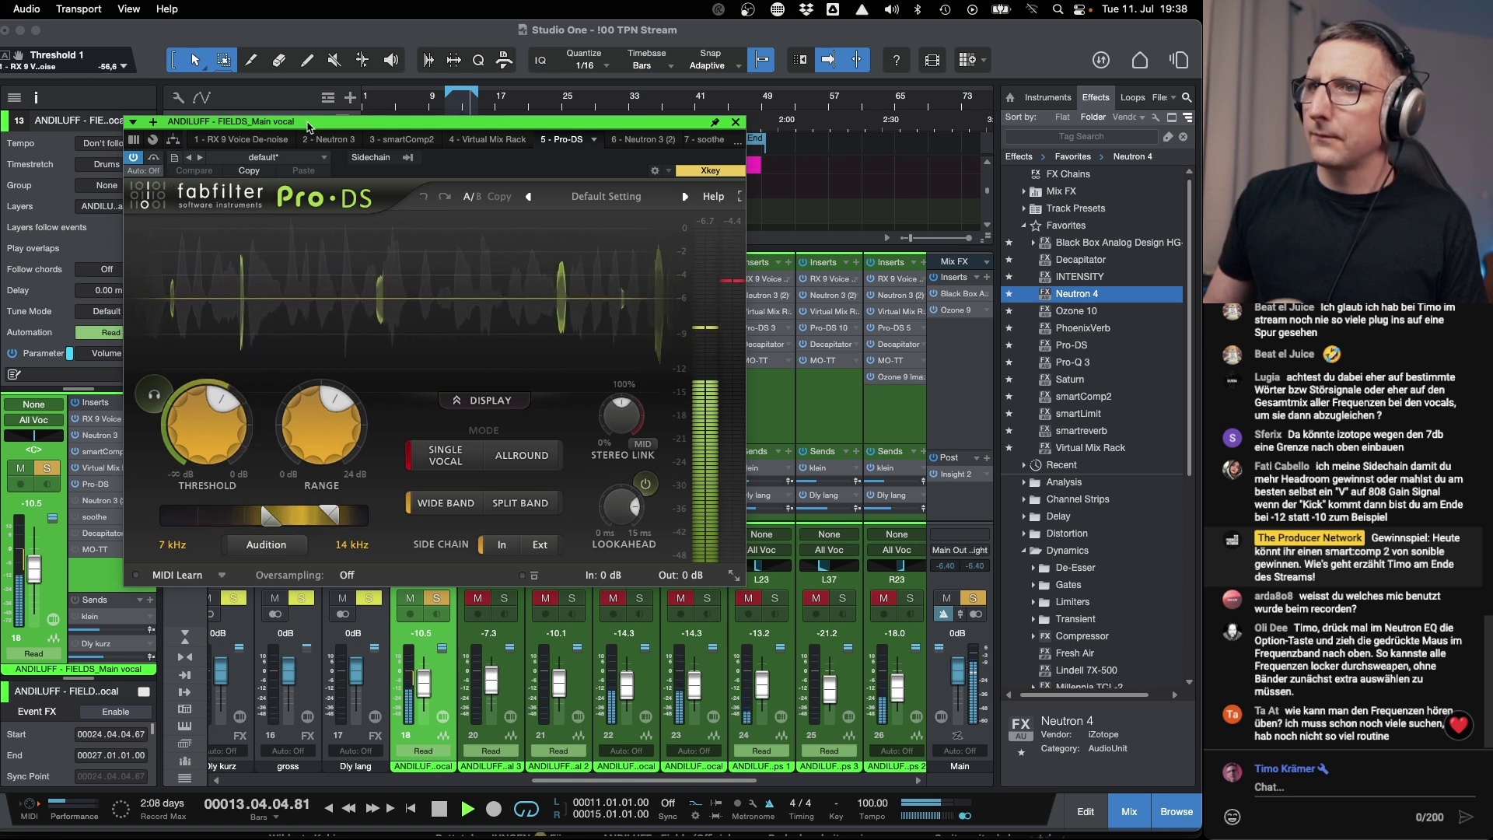
Compare the Main vocal with Pro-DS bypassed and active, leave it active, and close its window.
key("space")
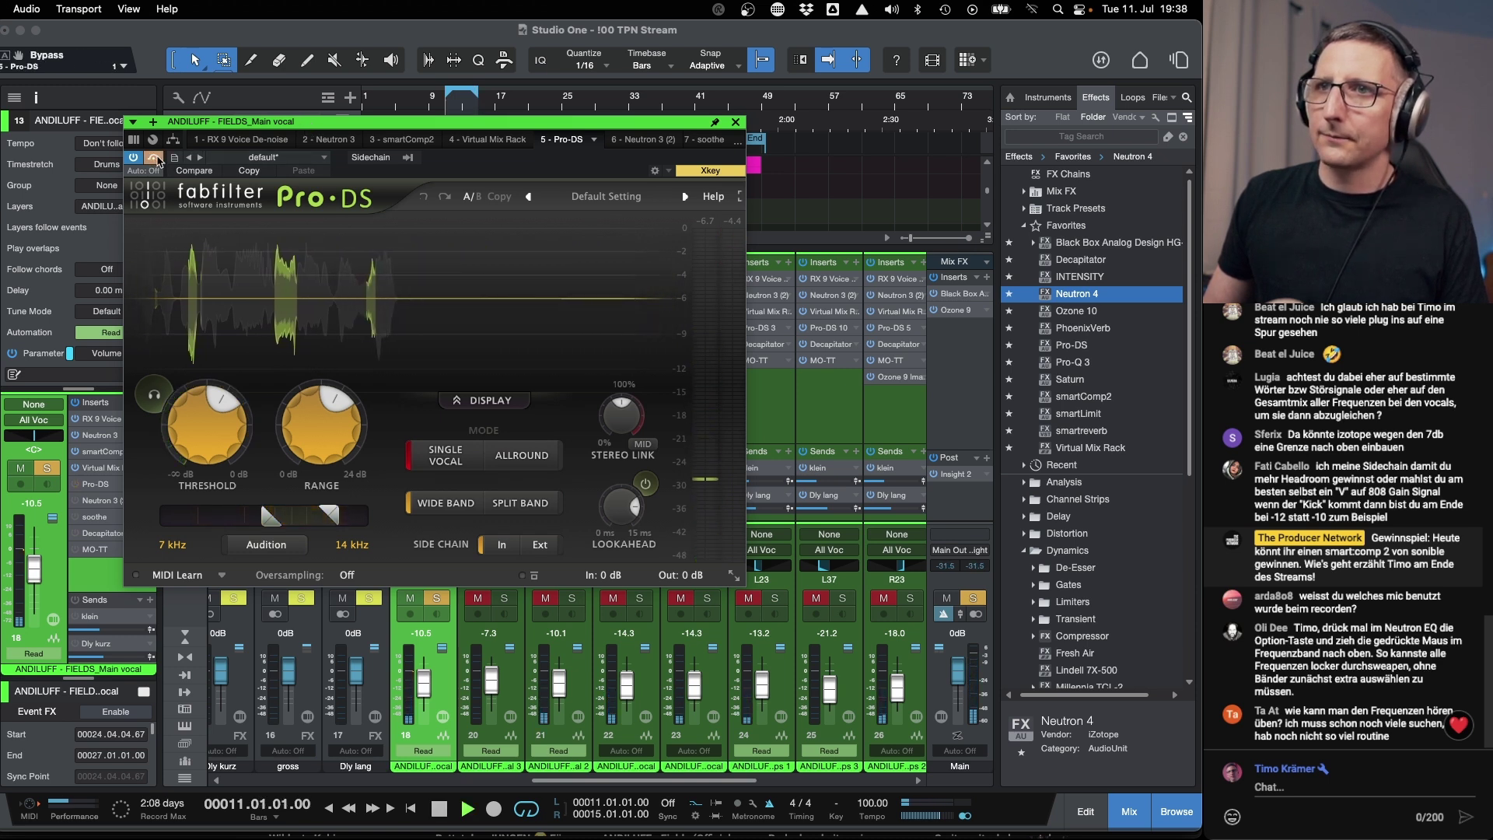
key("space")
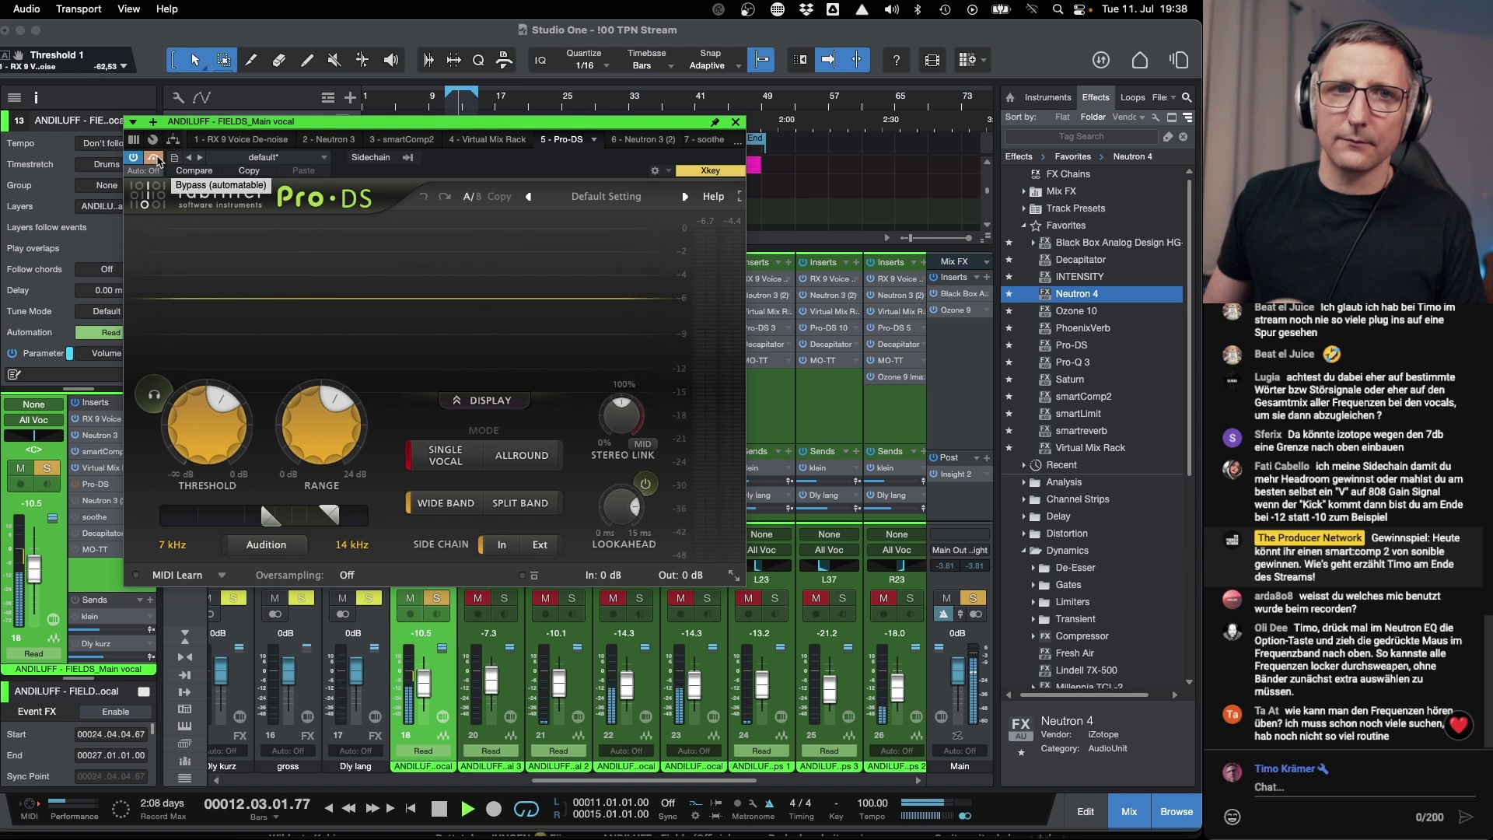
key("space")
left_click(155, 158)
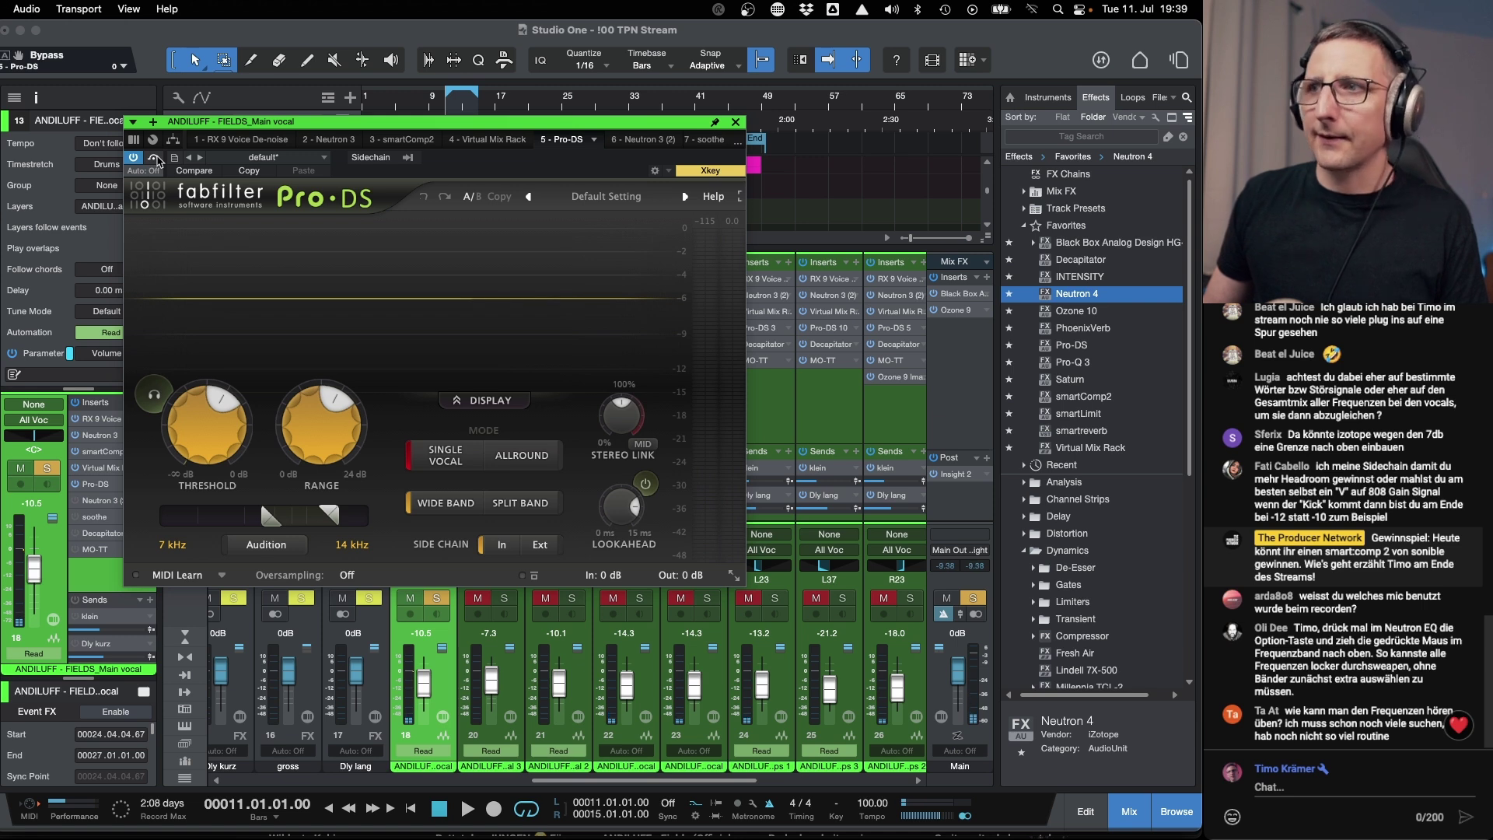
key("space")
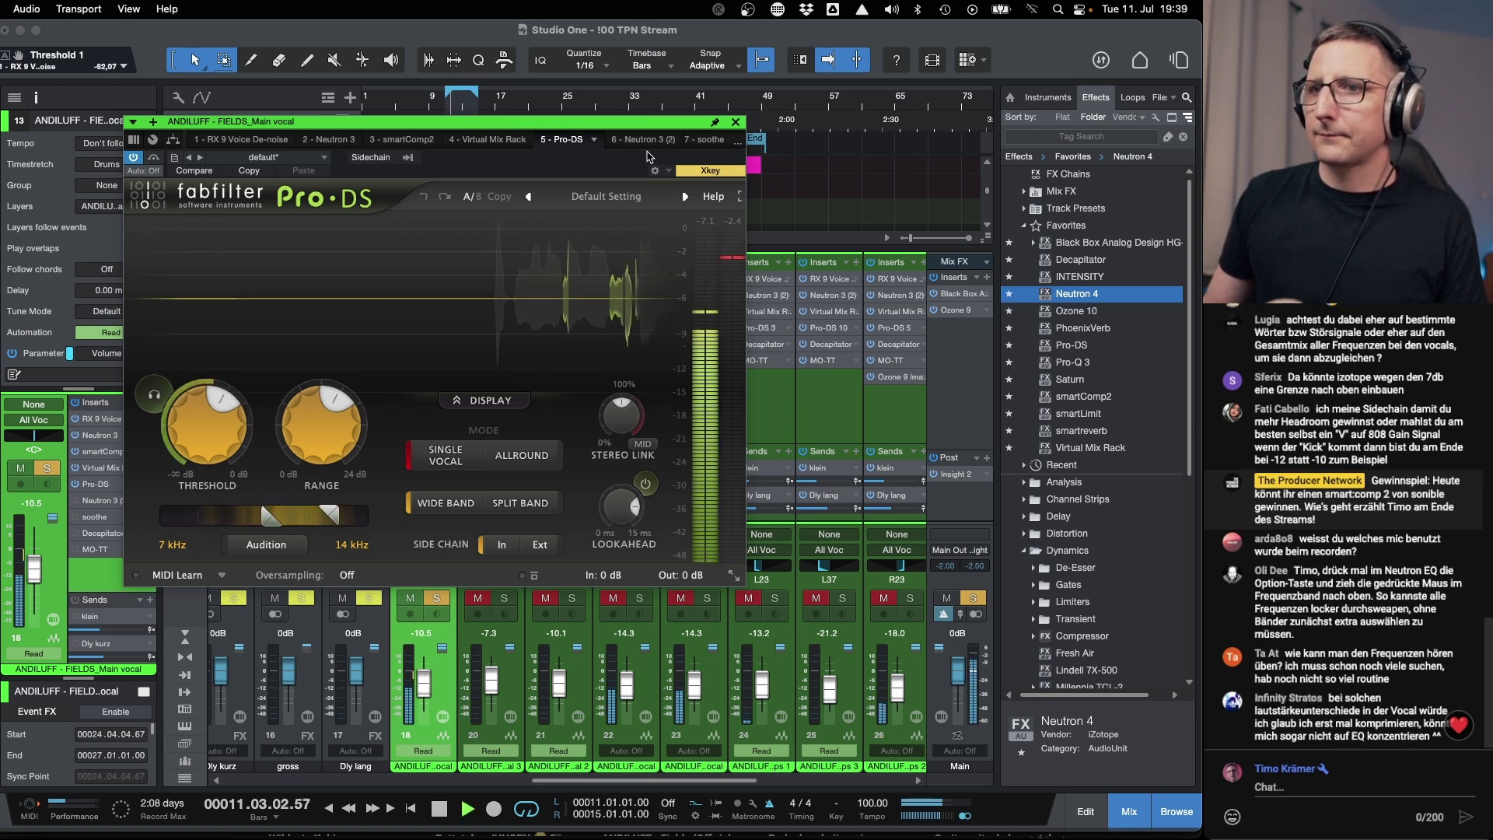
key("super+w")
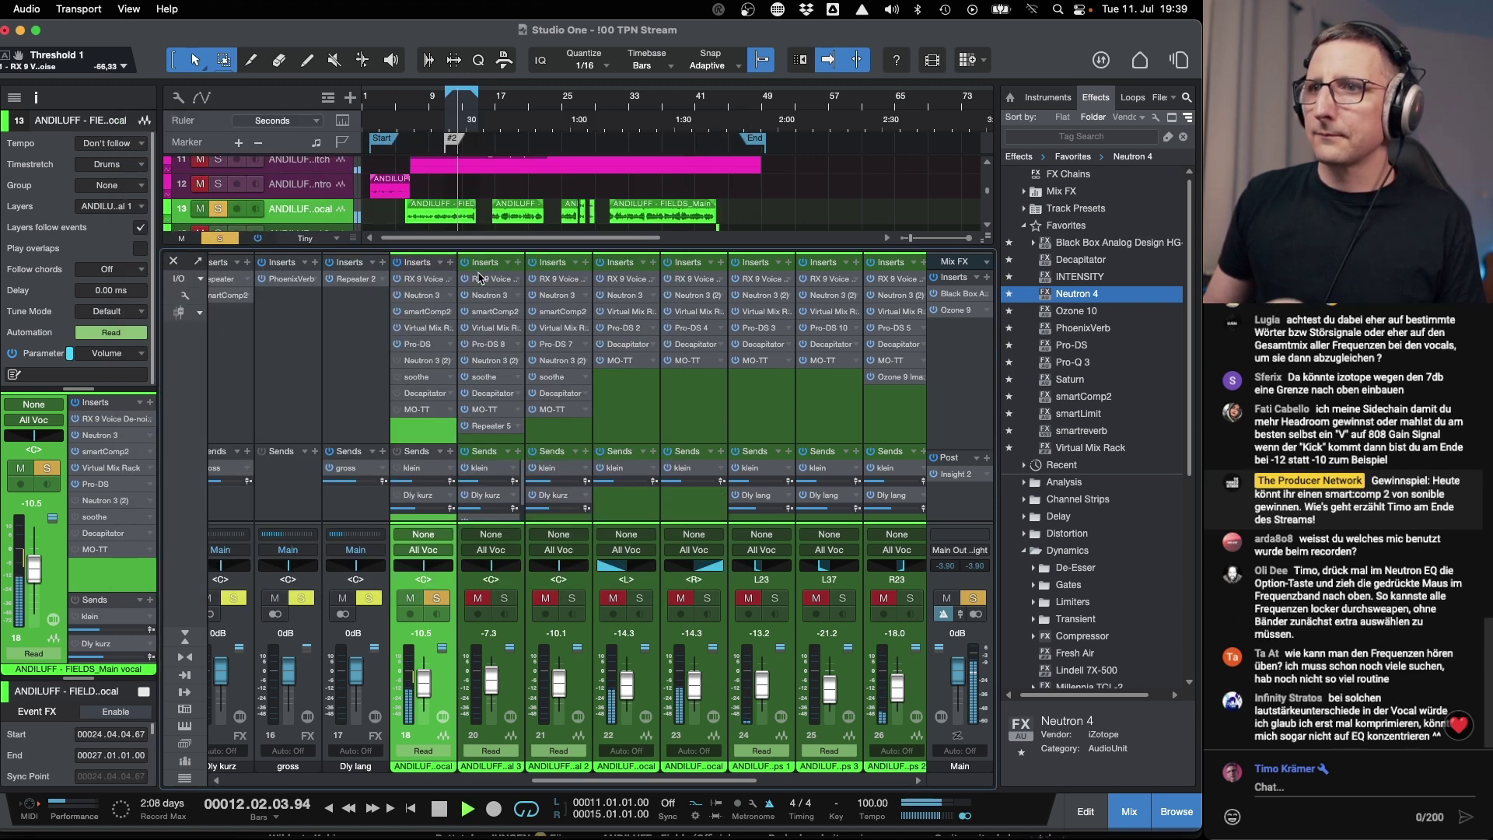
key("space")
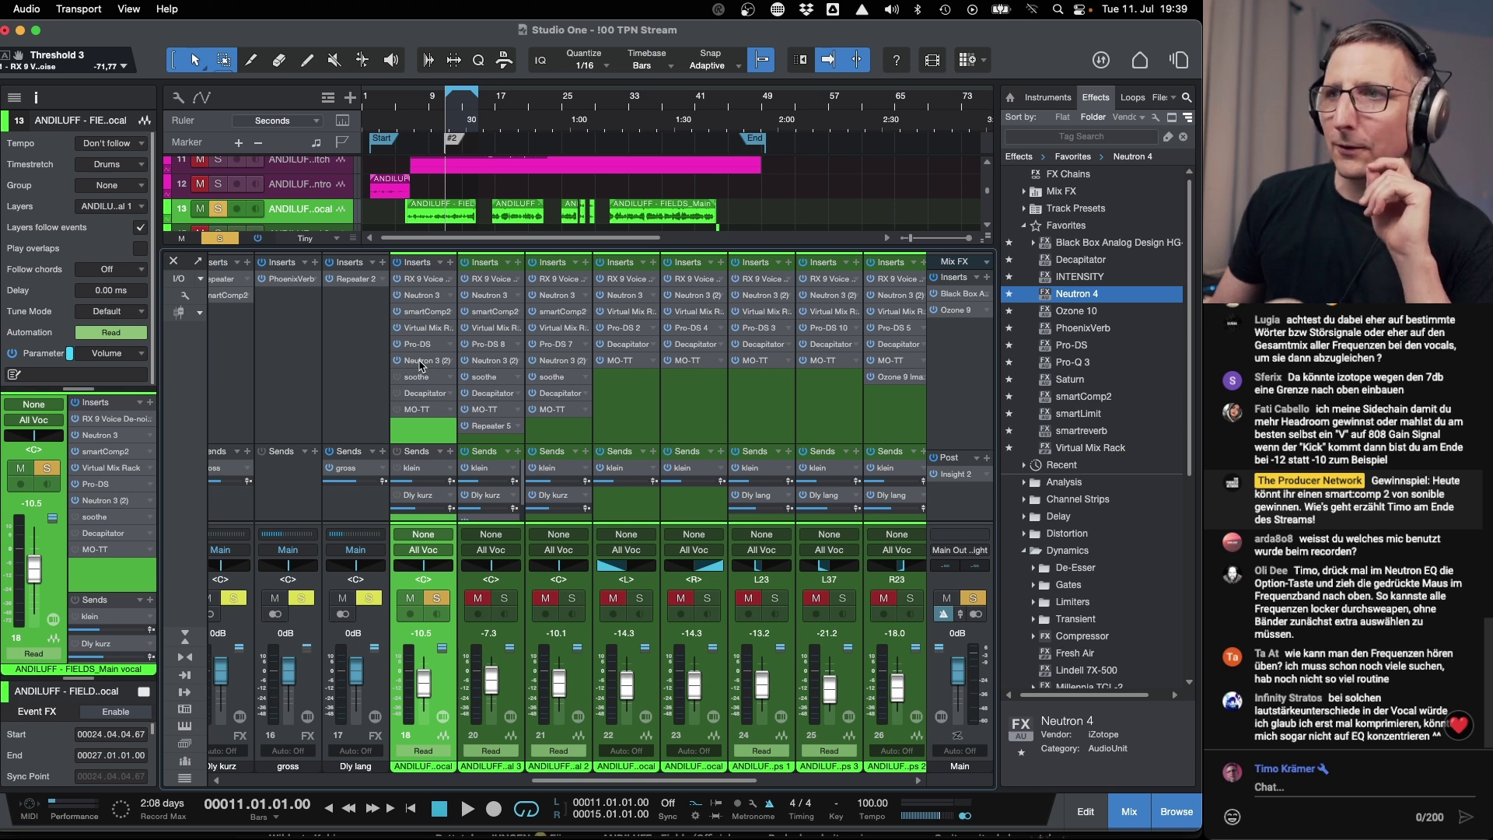
Examine the equalizer curve of the Main vocal's second Neutron 3, and return to the first Neutron 3.
left_click(420, 361)
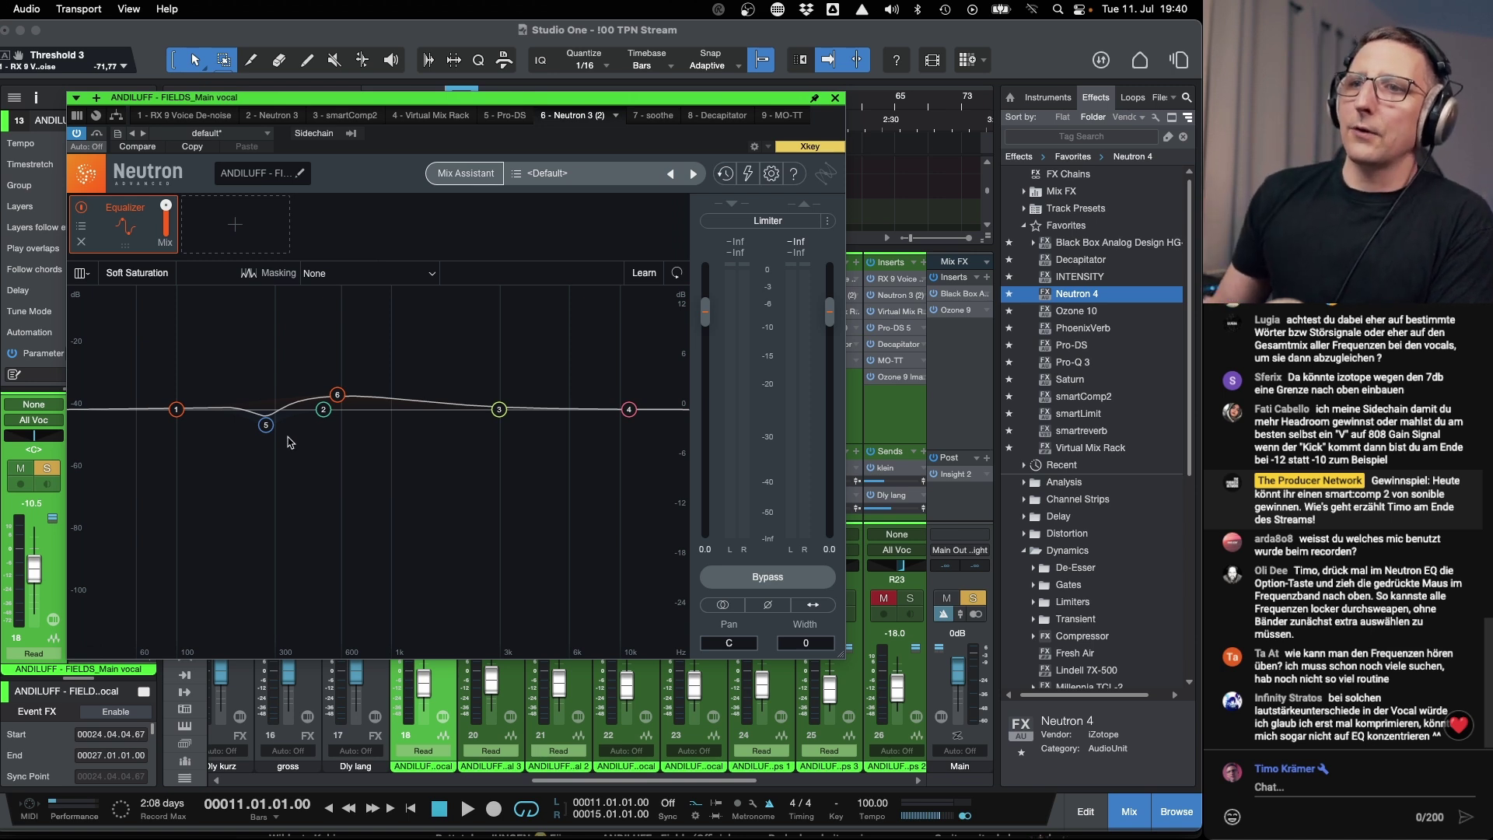
left_click(835, 100)
left_click(418, 296)
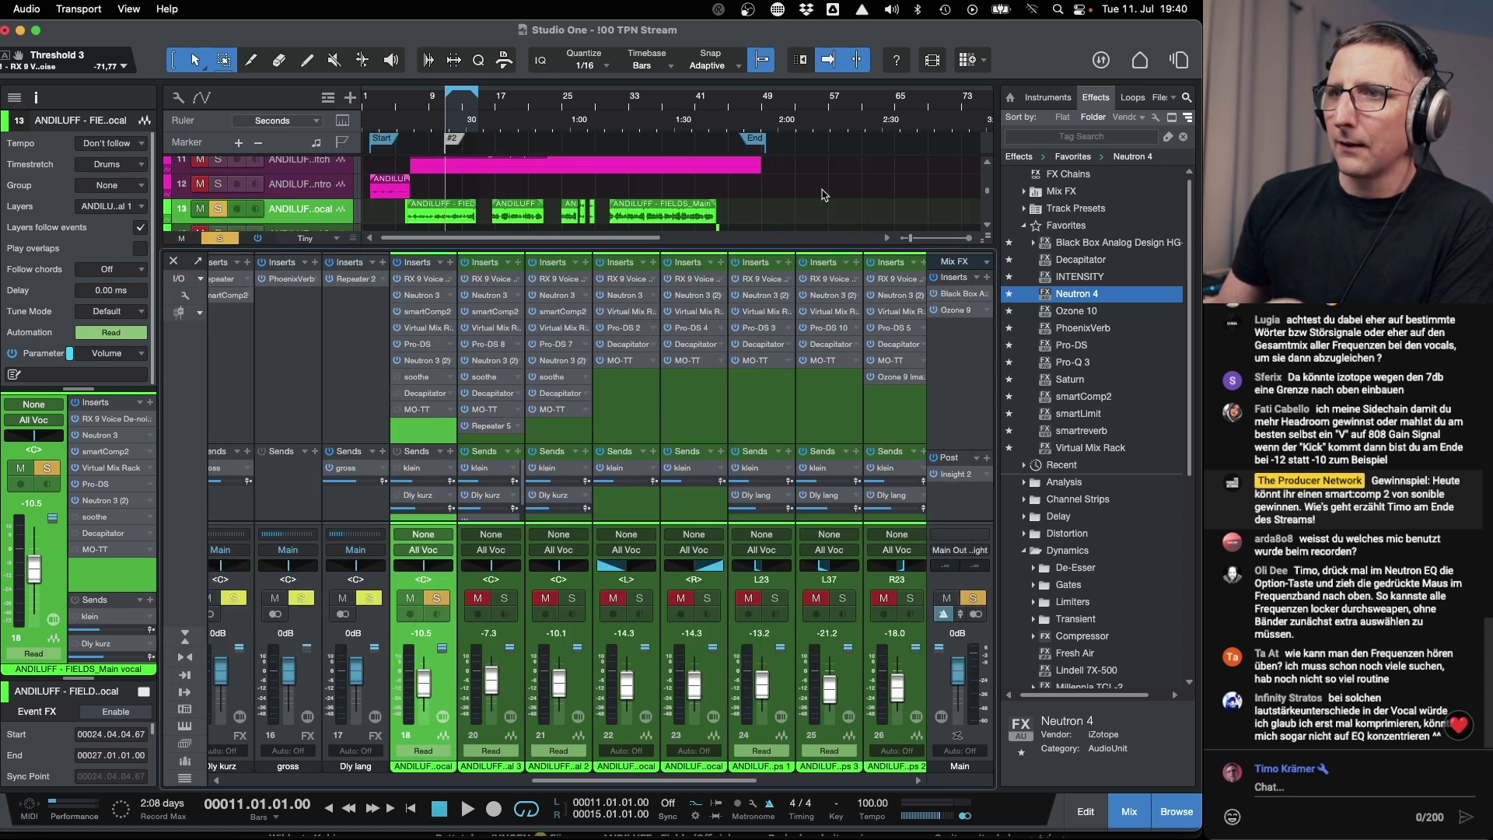
Compare the equalizer curves of the second and first Neutron 3 on the Main vocal, closing each window.
left_click(951, 146)
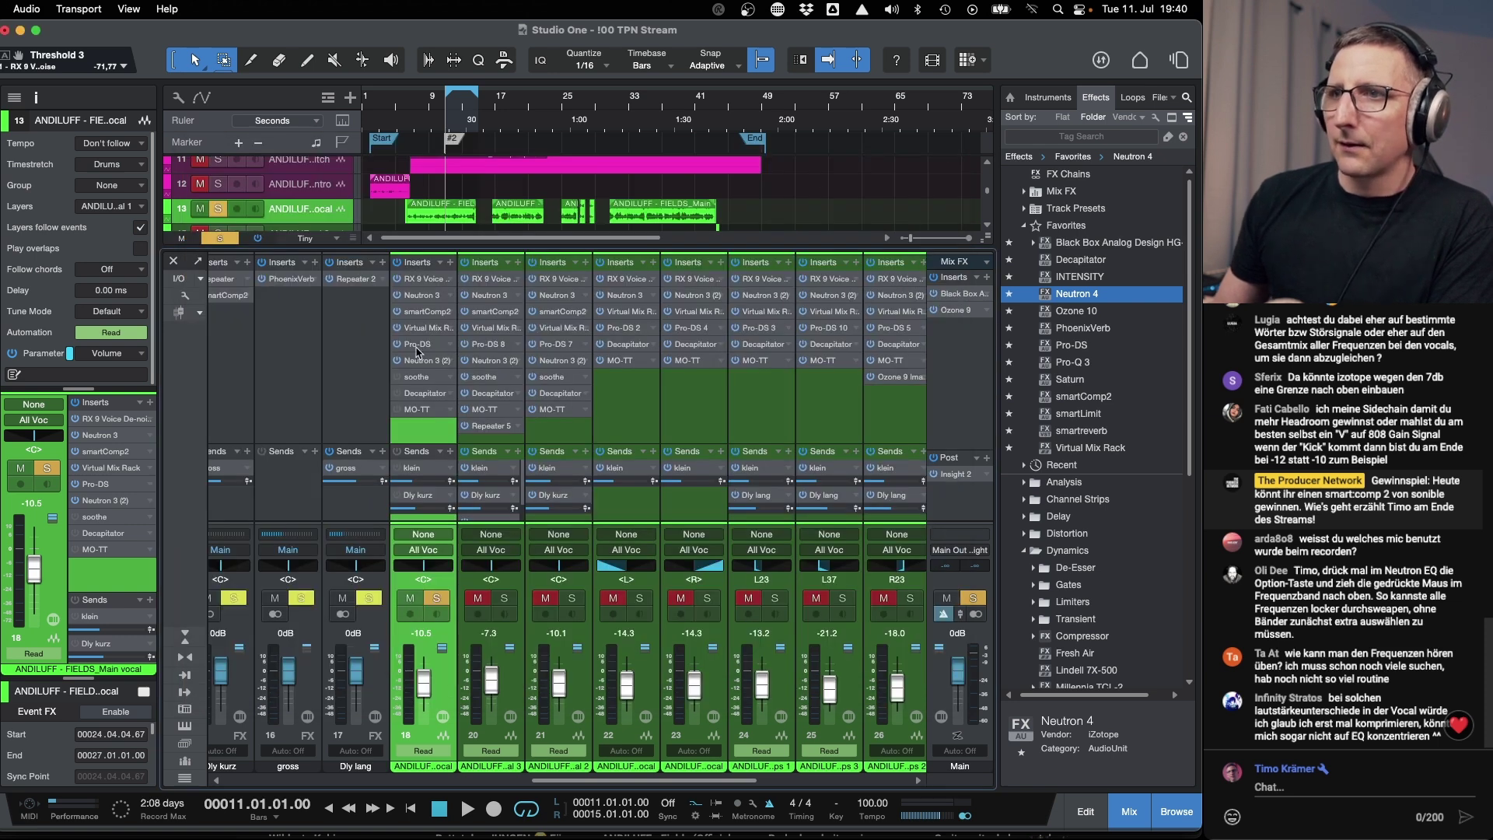
left_click(420, 362)
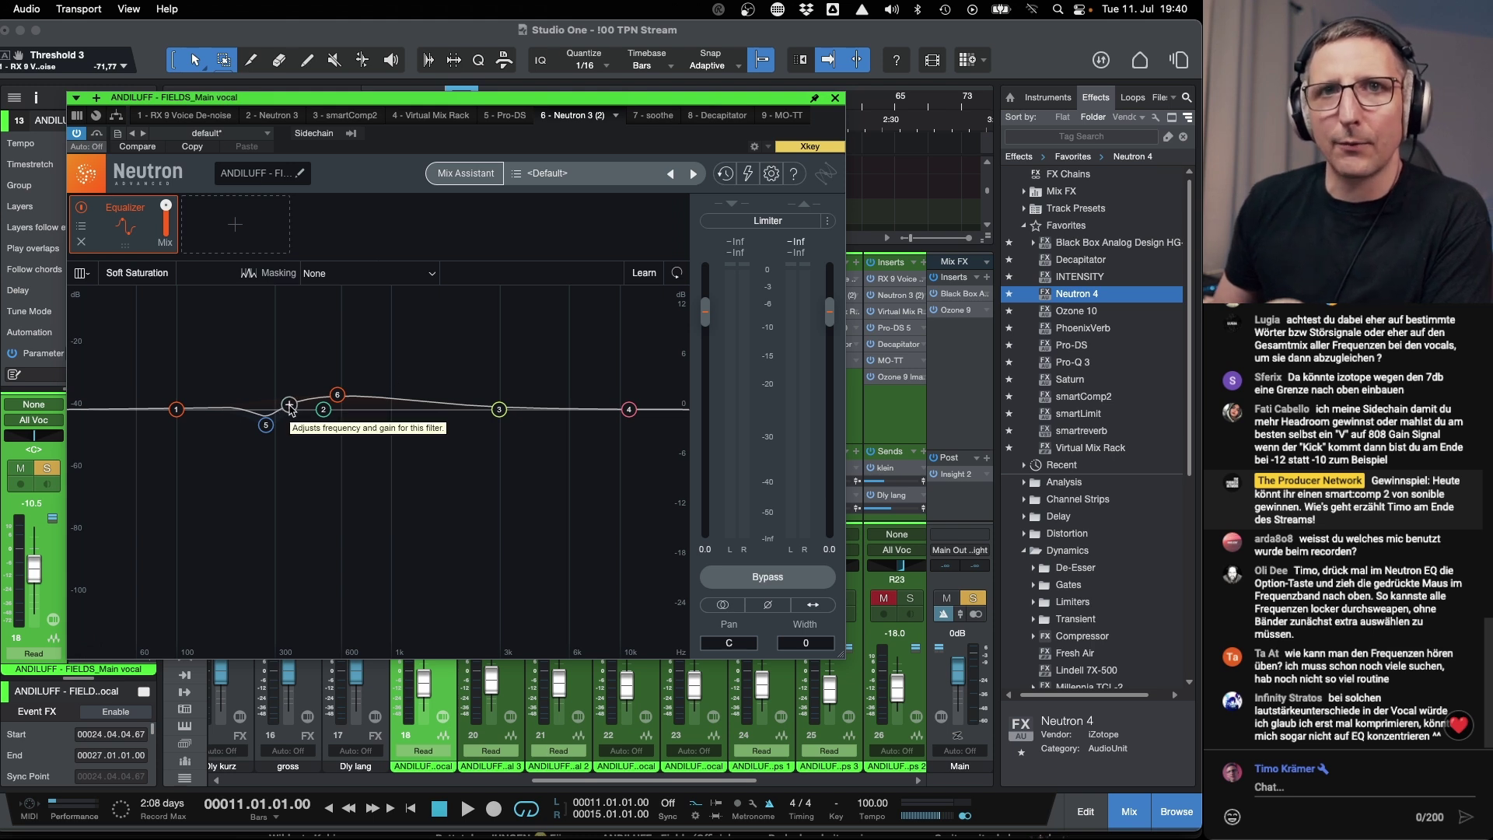
left_click(835, 99)
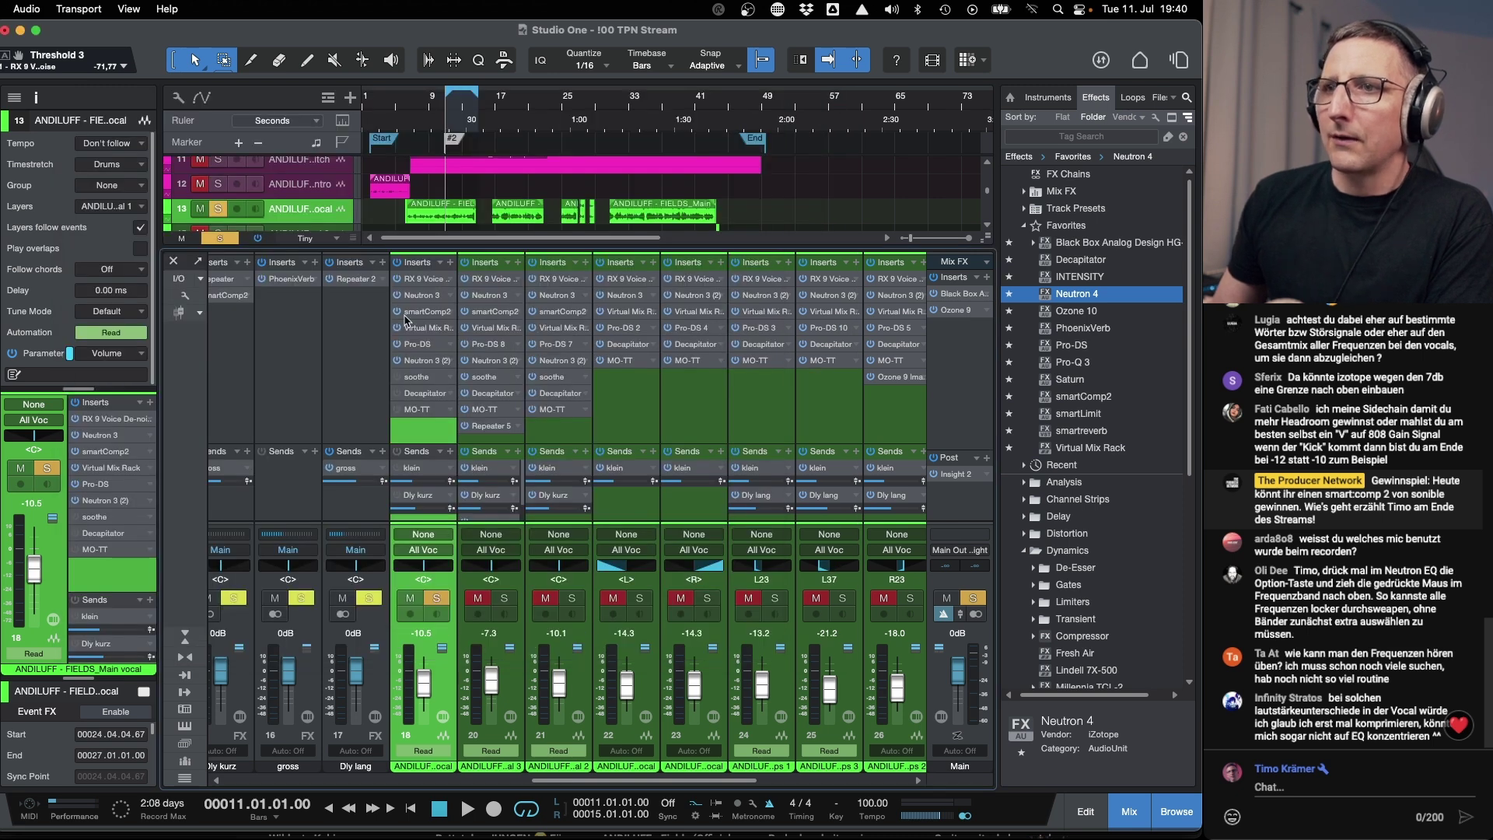
left_click(421, 297)
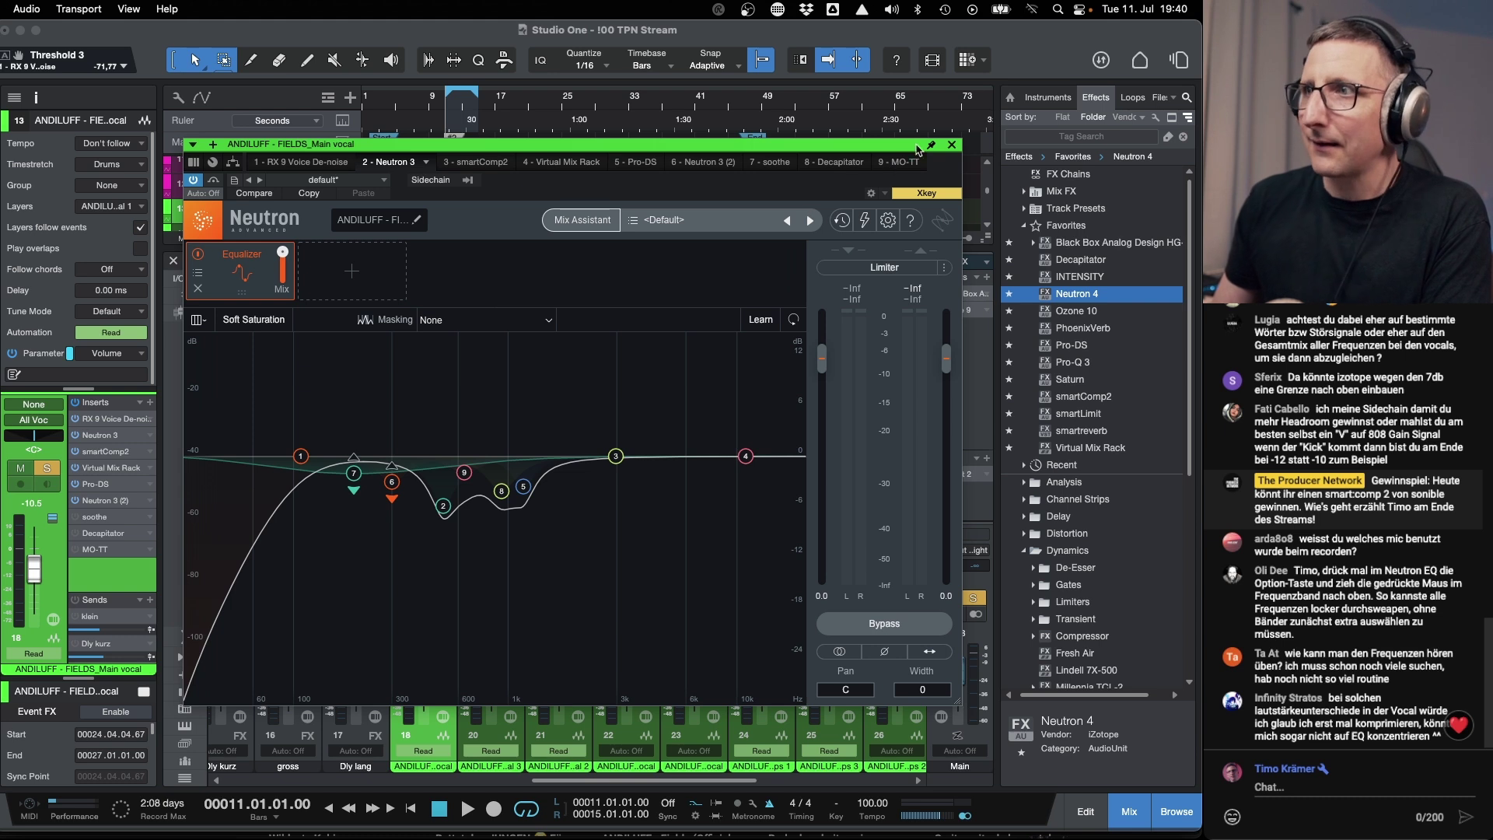
left_click(952, 144)
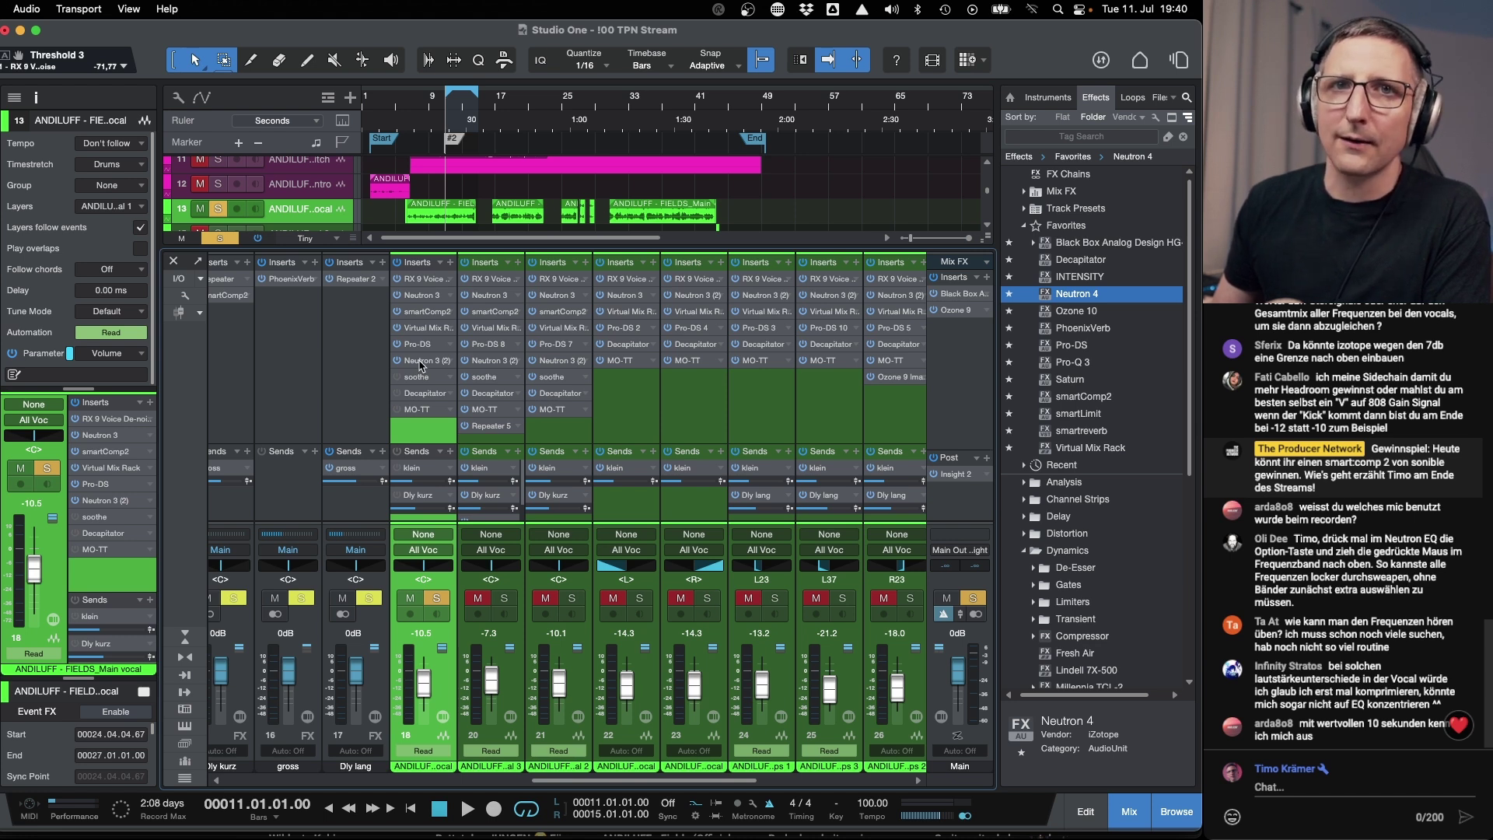
Open the second Neutron 3 and audition its 273 Hz equalizer band during playback by boosting it strongly.
left_click(420, 362)
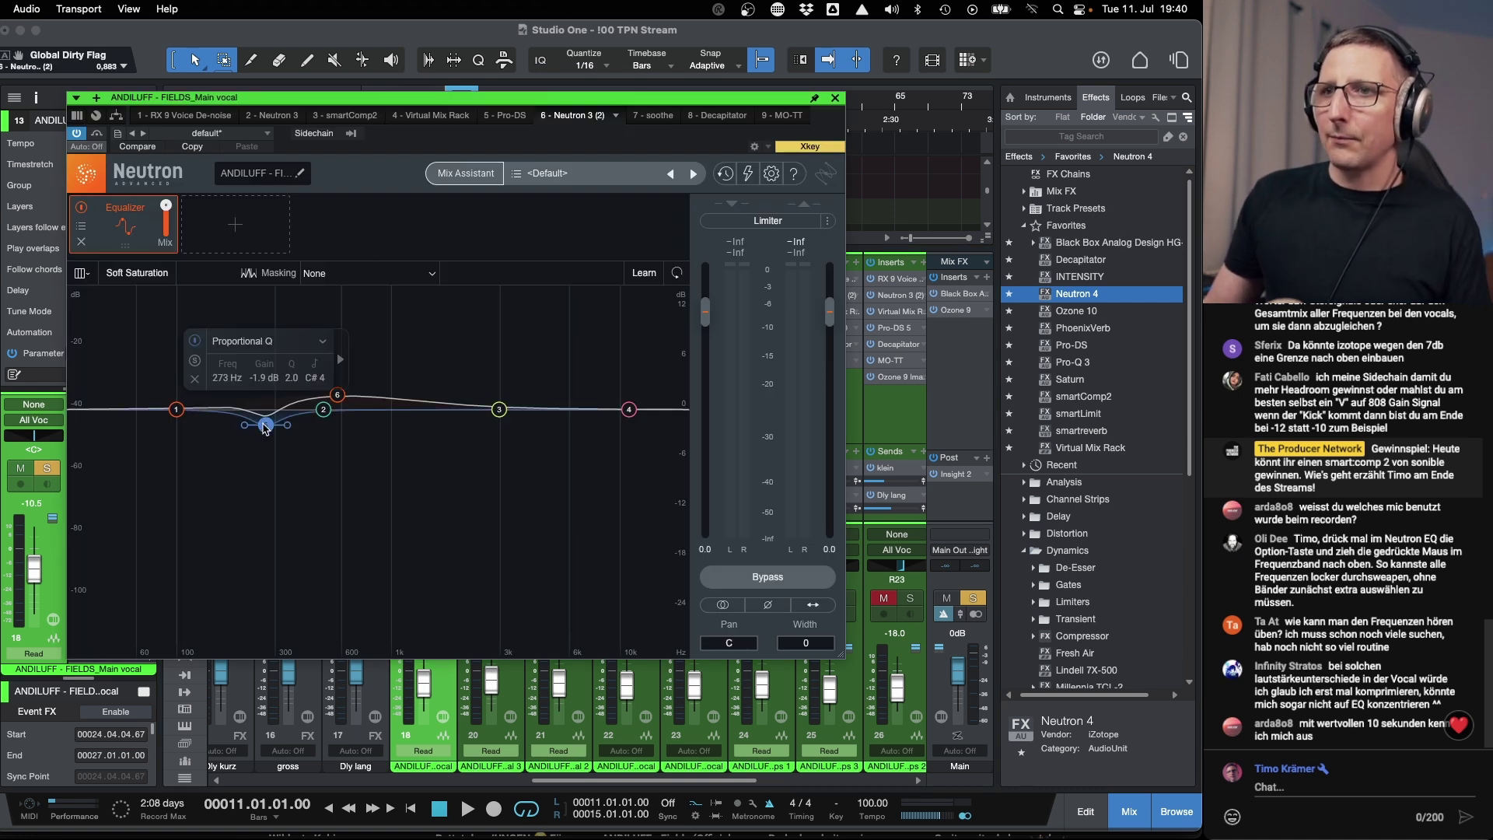
key("space")
left_click_drag(267, 428, 271, 292)
key("space")
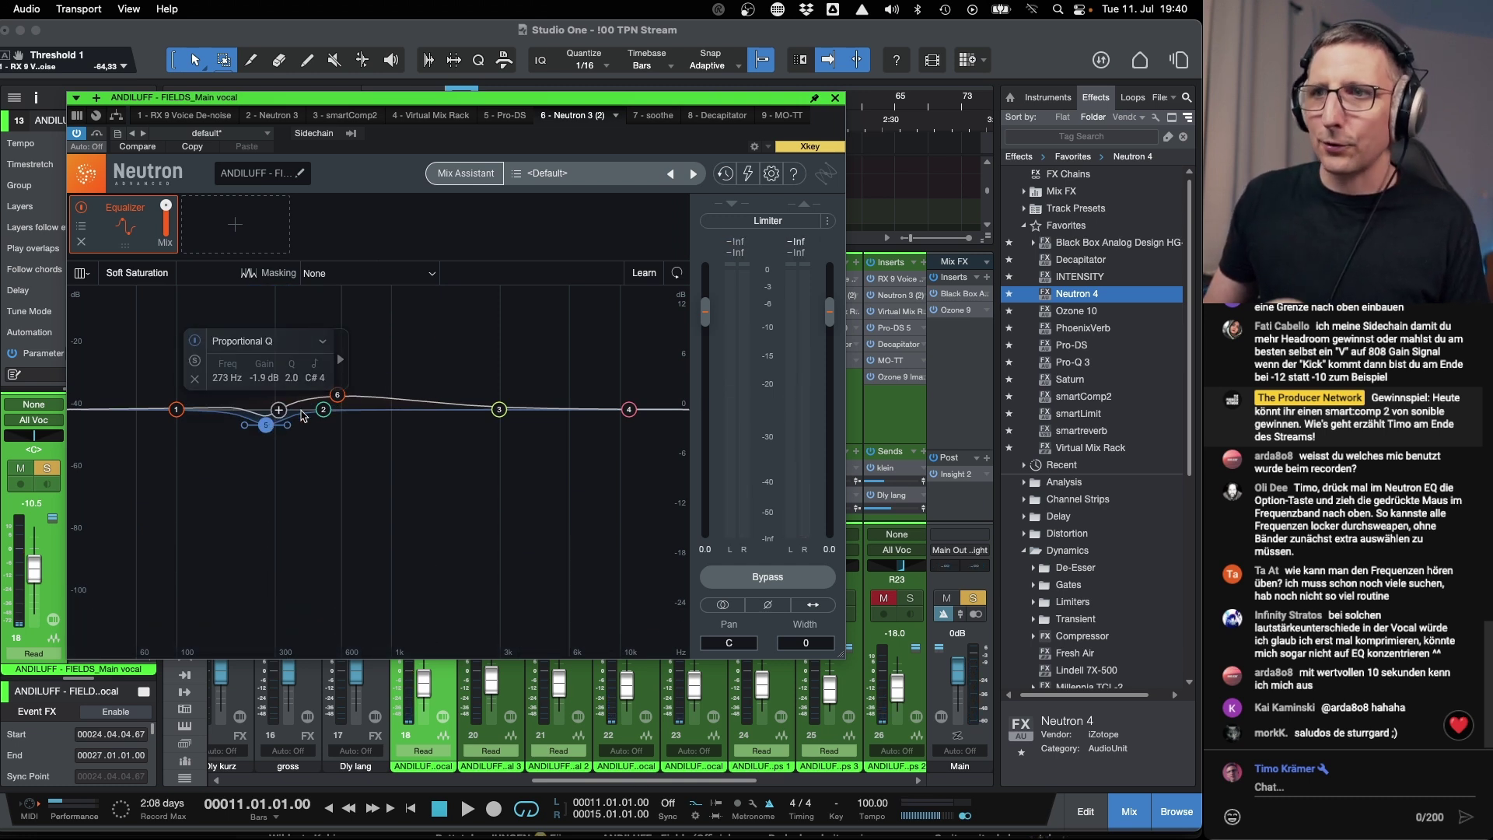
Boost equalizer band 6 in the second Neutron 3 to 4.8 dB at 601 Hz while playing the Main vocal.
left_click(338, 396)
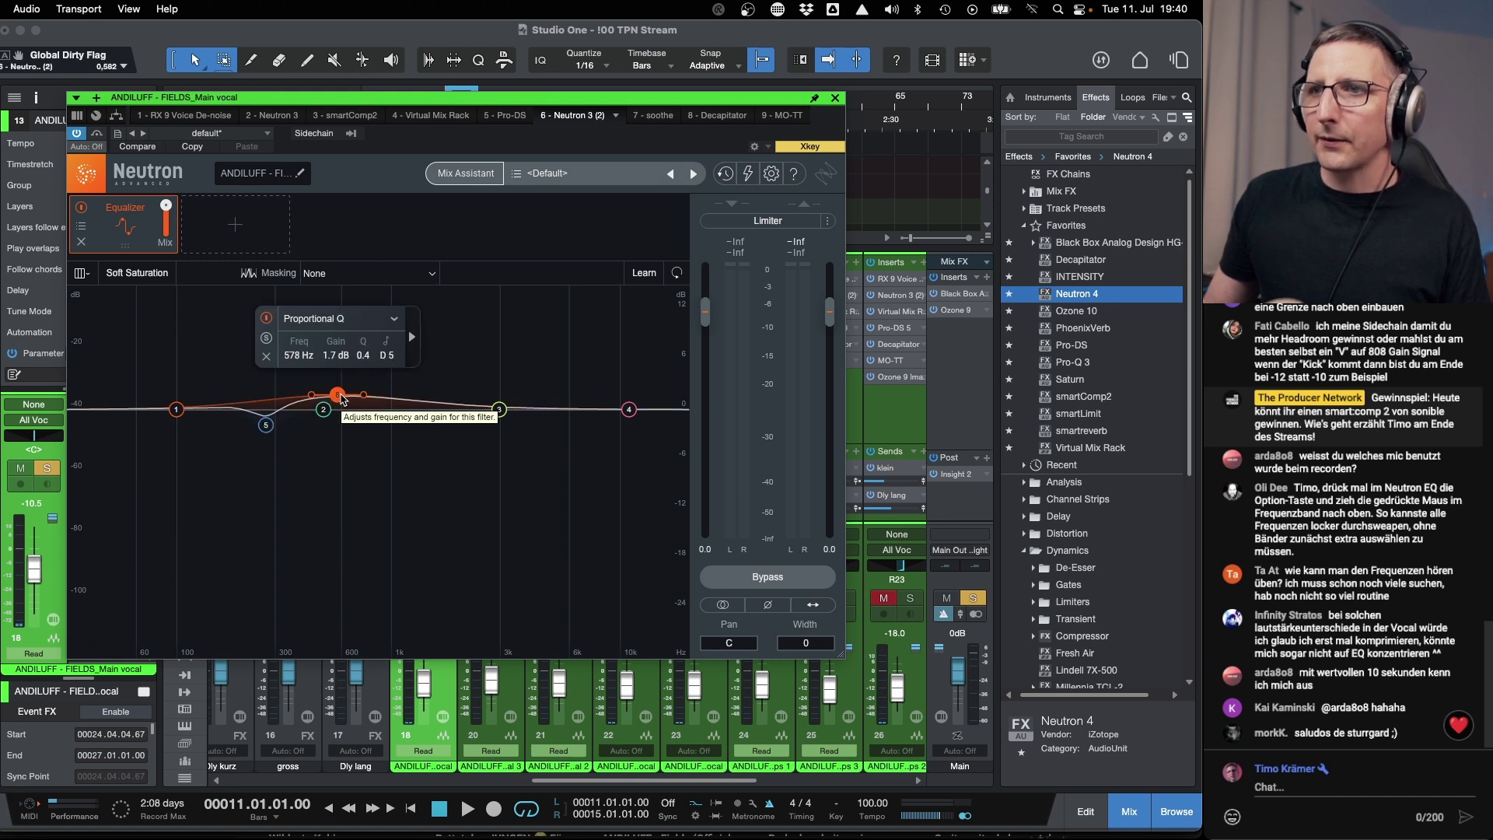
key("space")
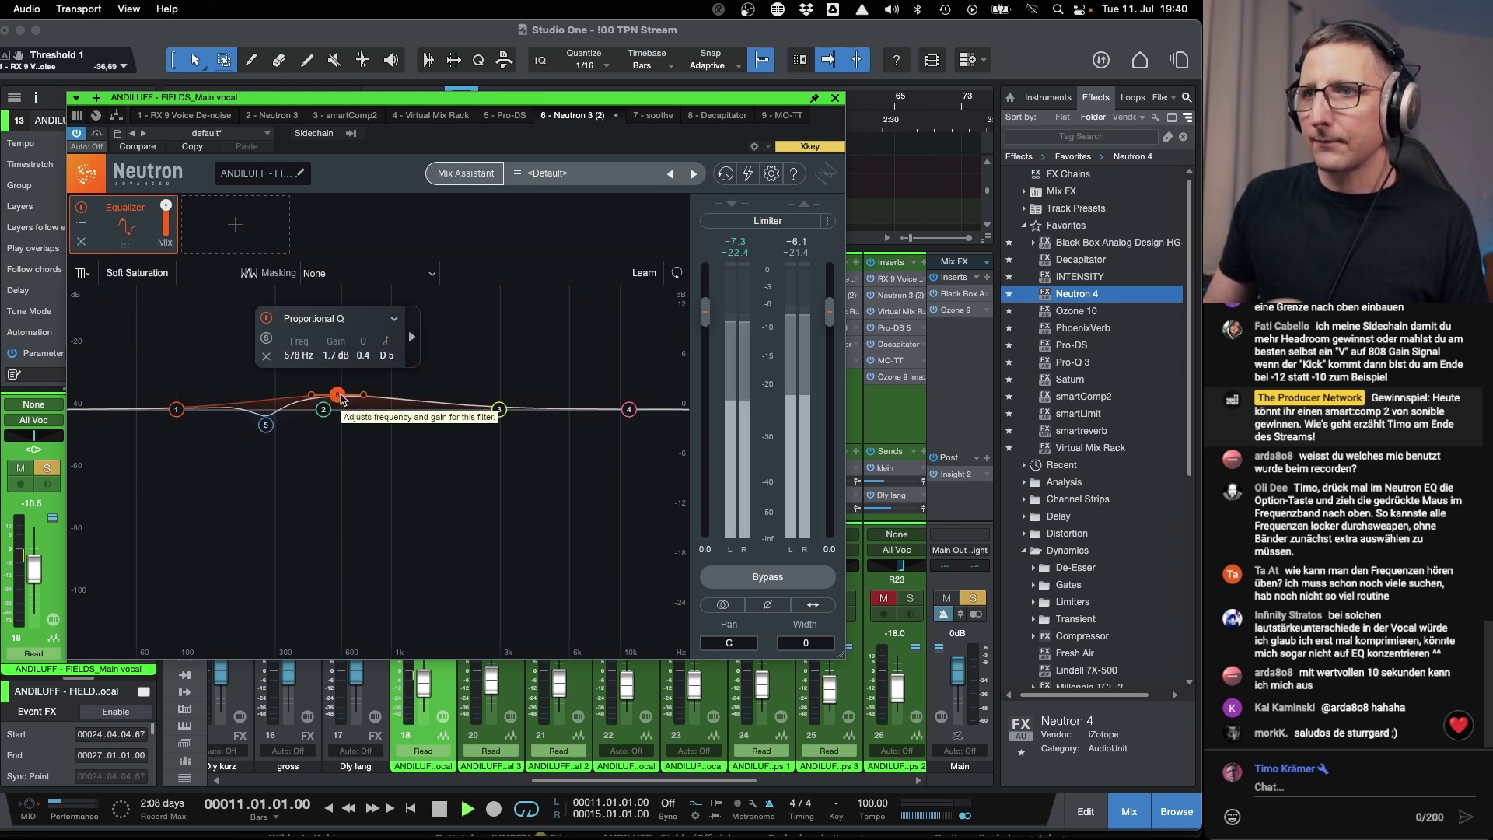
mouse_move(339, 397)
left_mouse_down()
mouse_move(339, 315)
mouse_move(346, 449)
mouse_move(347, 371)
left_mouse_up()
key("space")
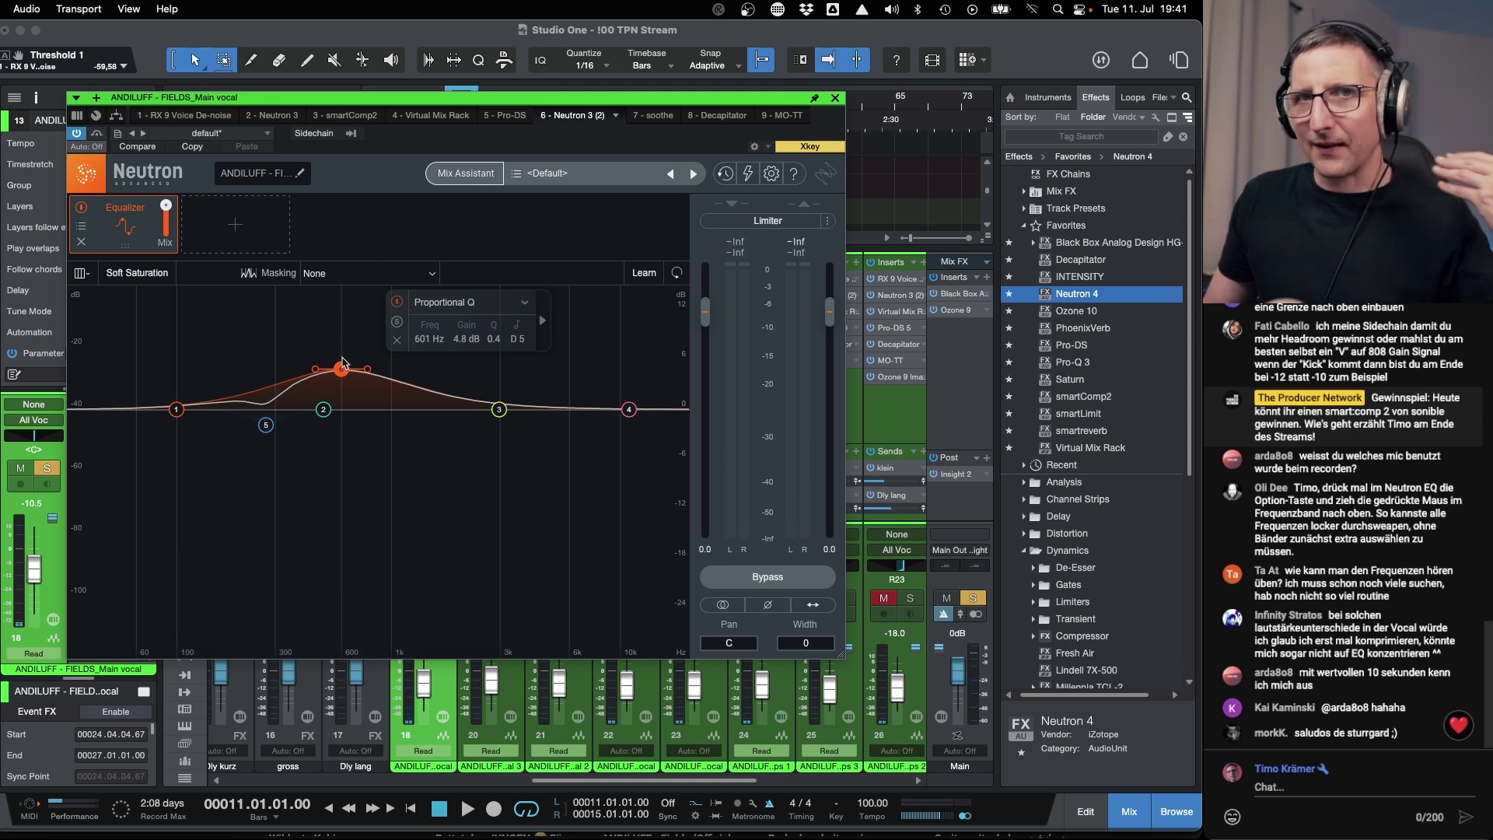
Flatten band 6 for comparison during playback, set it to 1.9 dB at 626 Hz, and close the second Neutron 3.
left_click_drag(343, 364, 349, 414)
key("space")
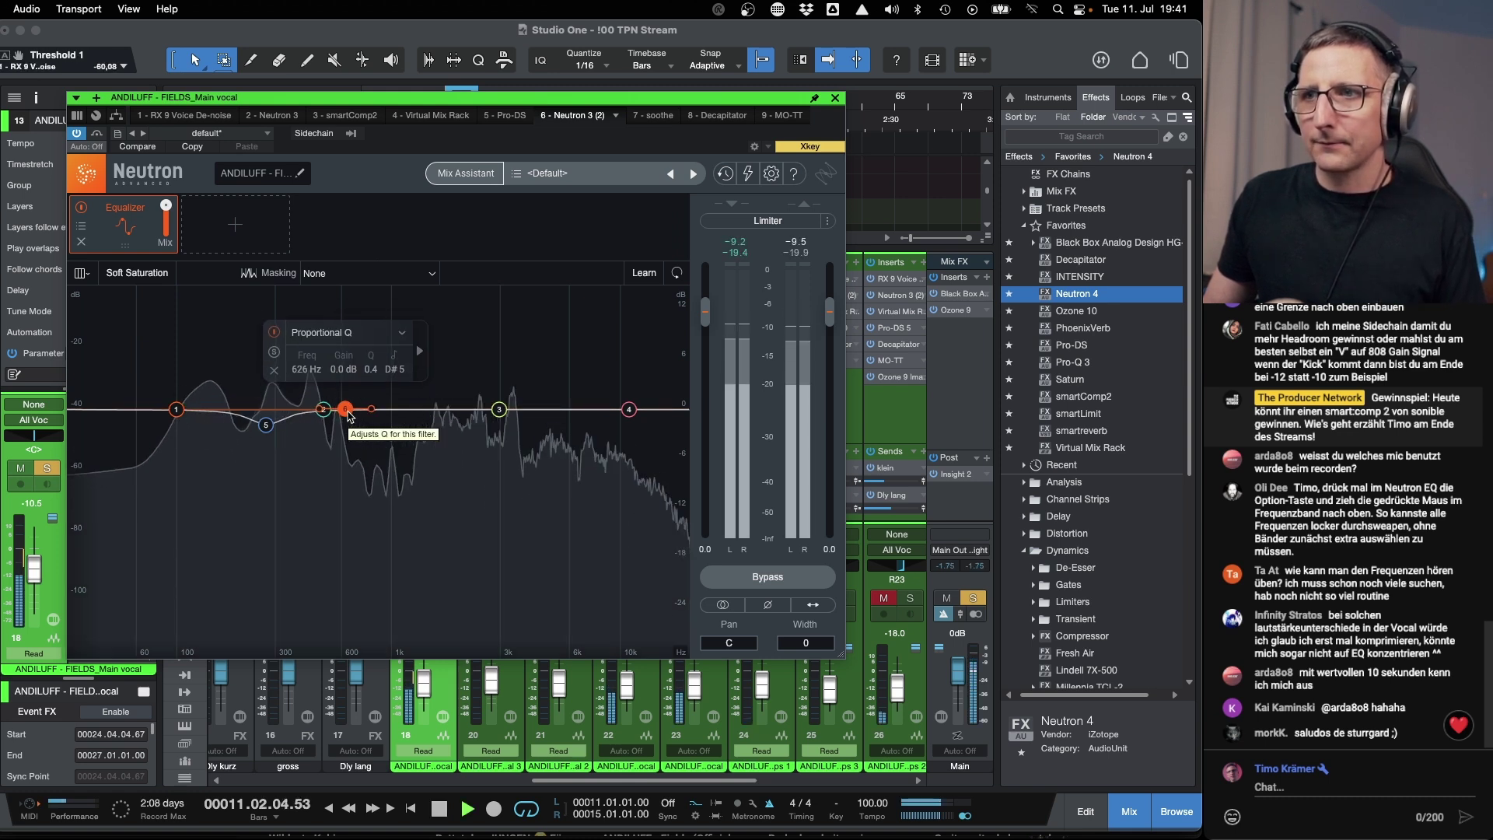
mouse_move(347, 409)
left_mouse_down()
mouse_move(347, 384)
mouse_move(348, 475)
mouse_move(347, 398)
left_mouse_up()
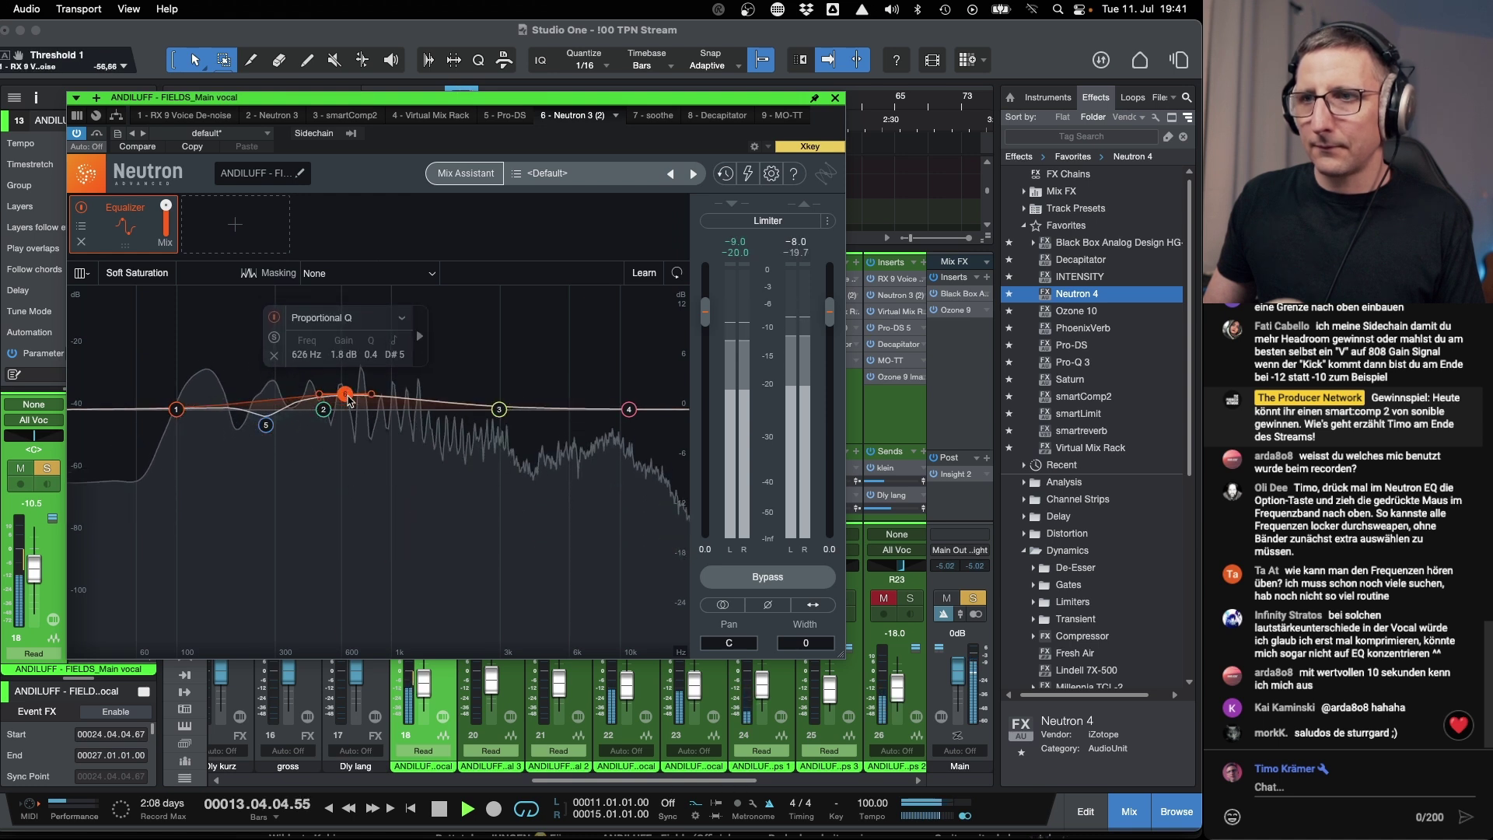
key("space")
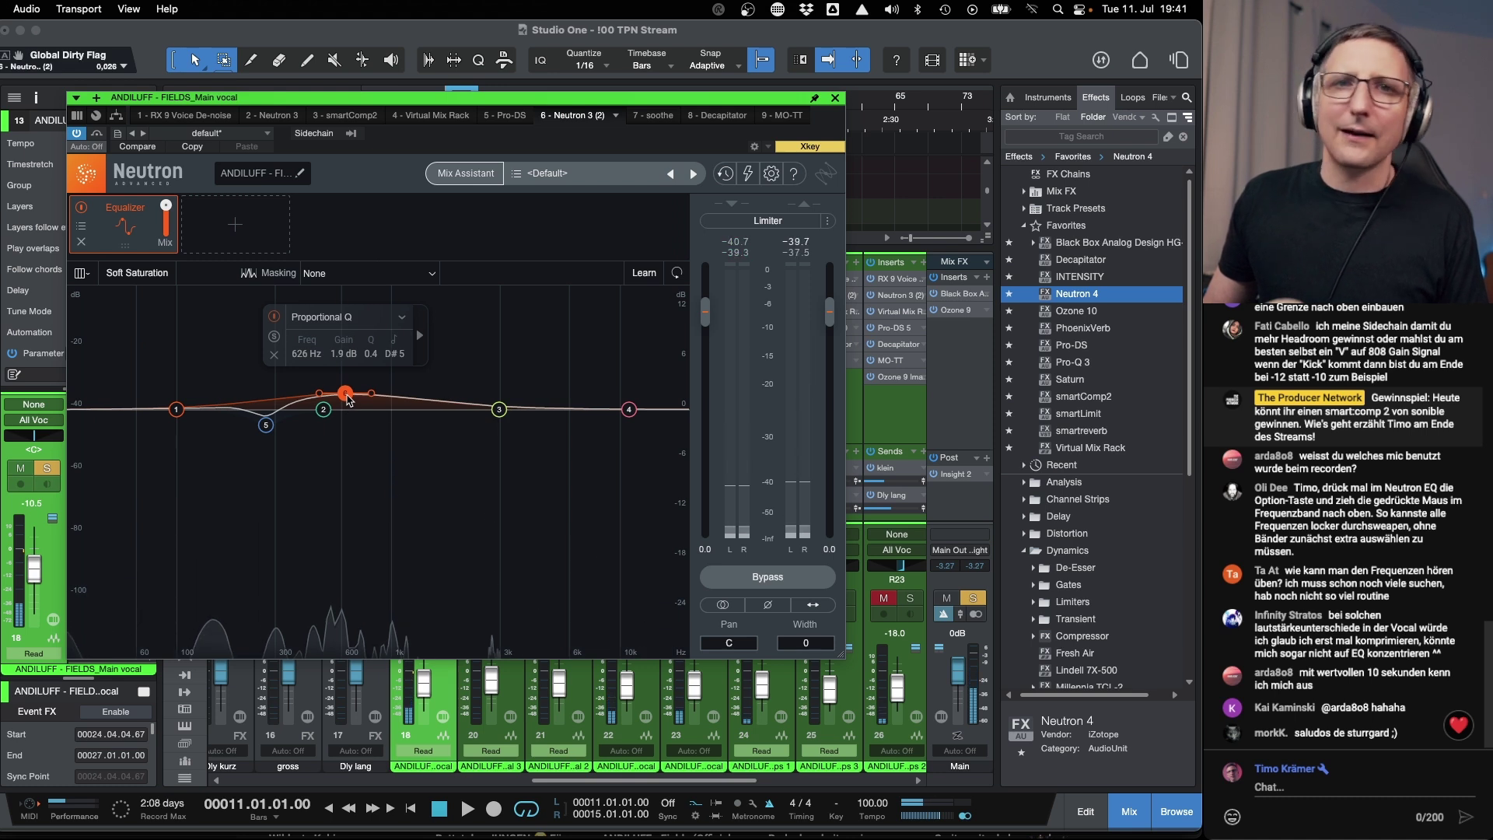
left_click(835, 98)
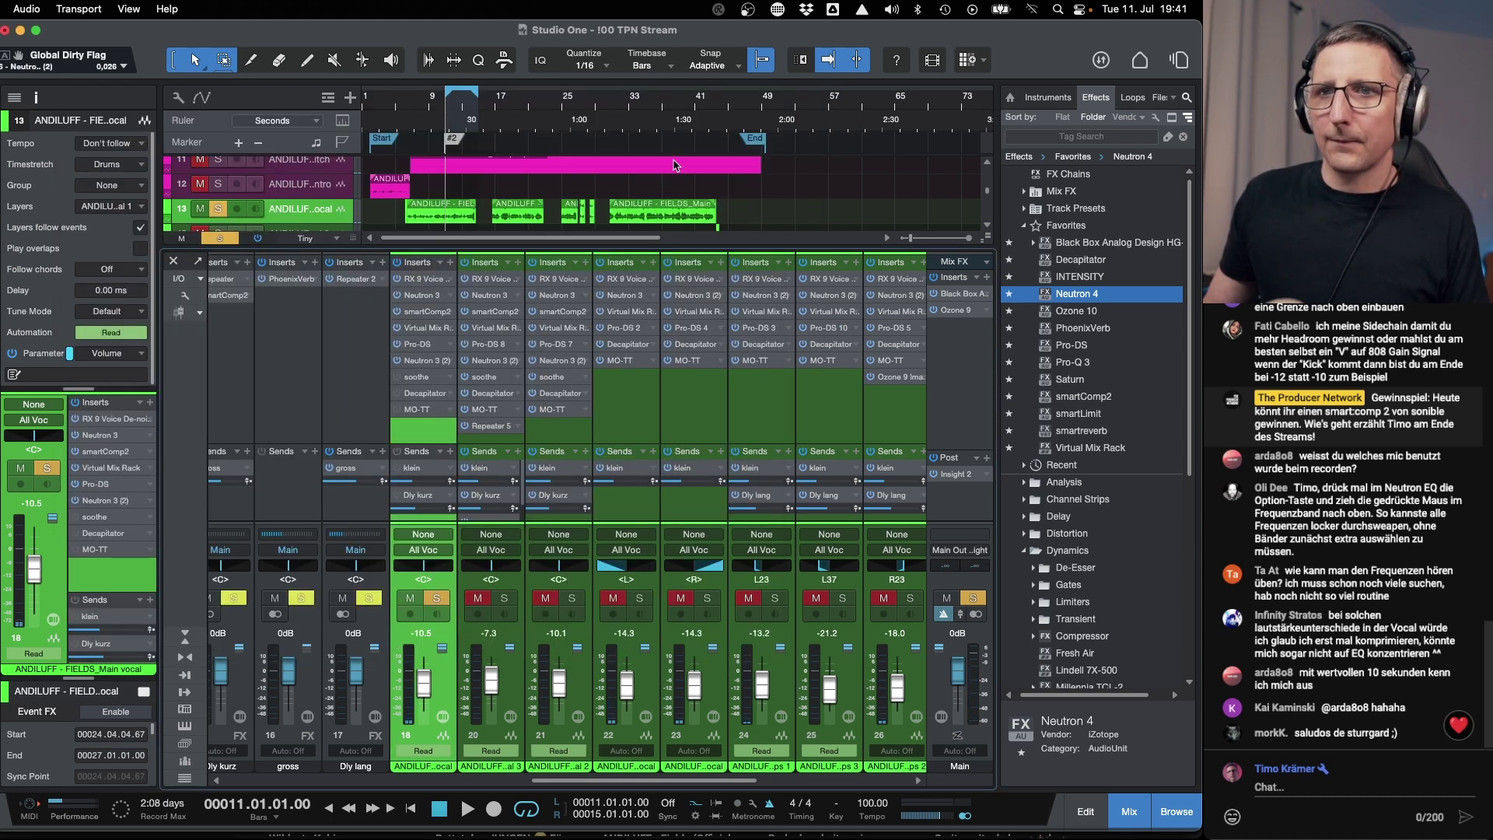
Open soothe on the Main vocal, activate it, and inspect its generic parameter view.
left_click(418, 378)
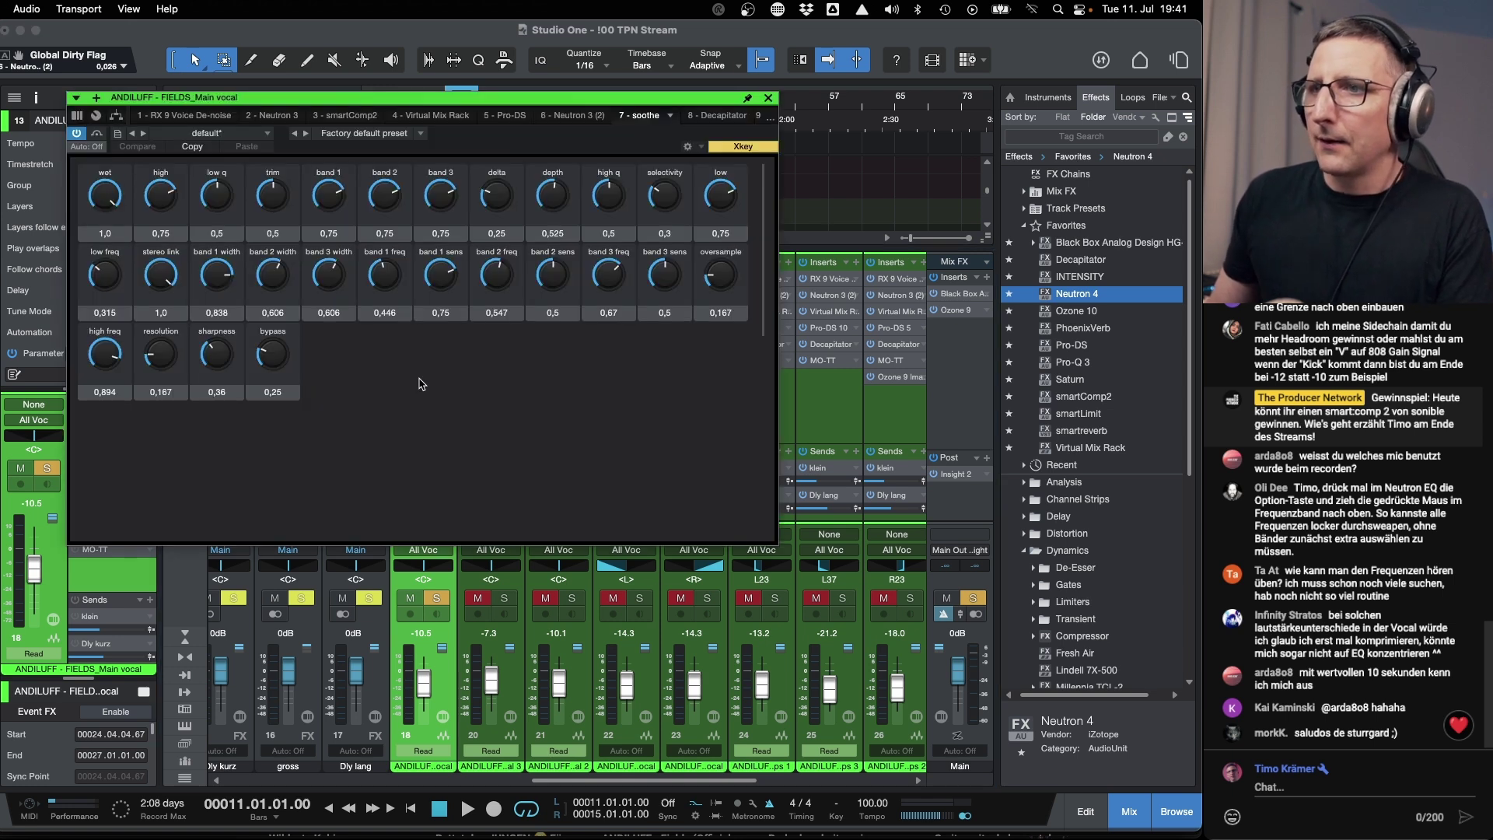
left_click(769, 98)
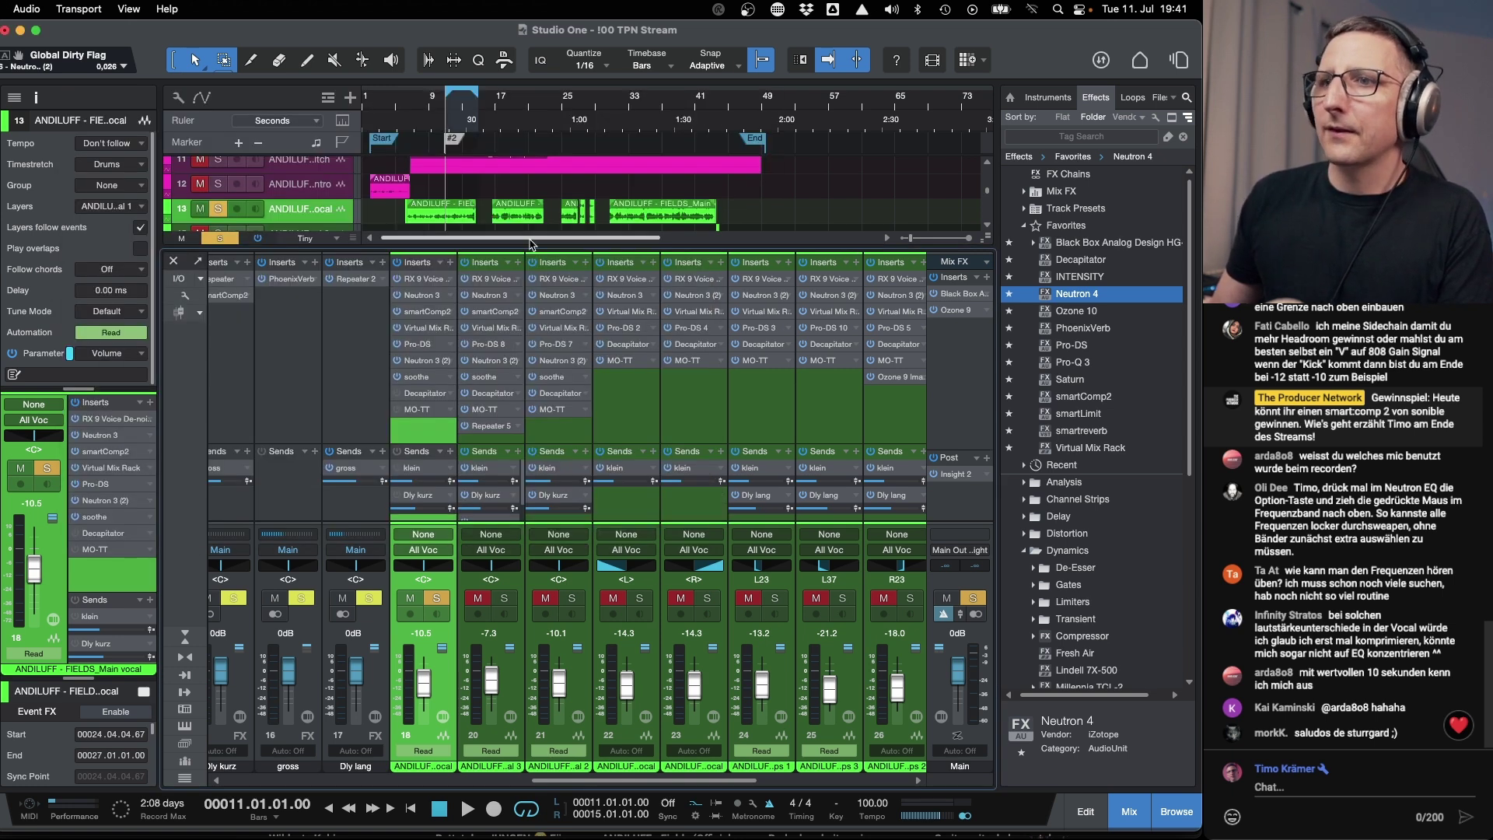
left_click(419, 379)
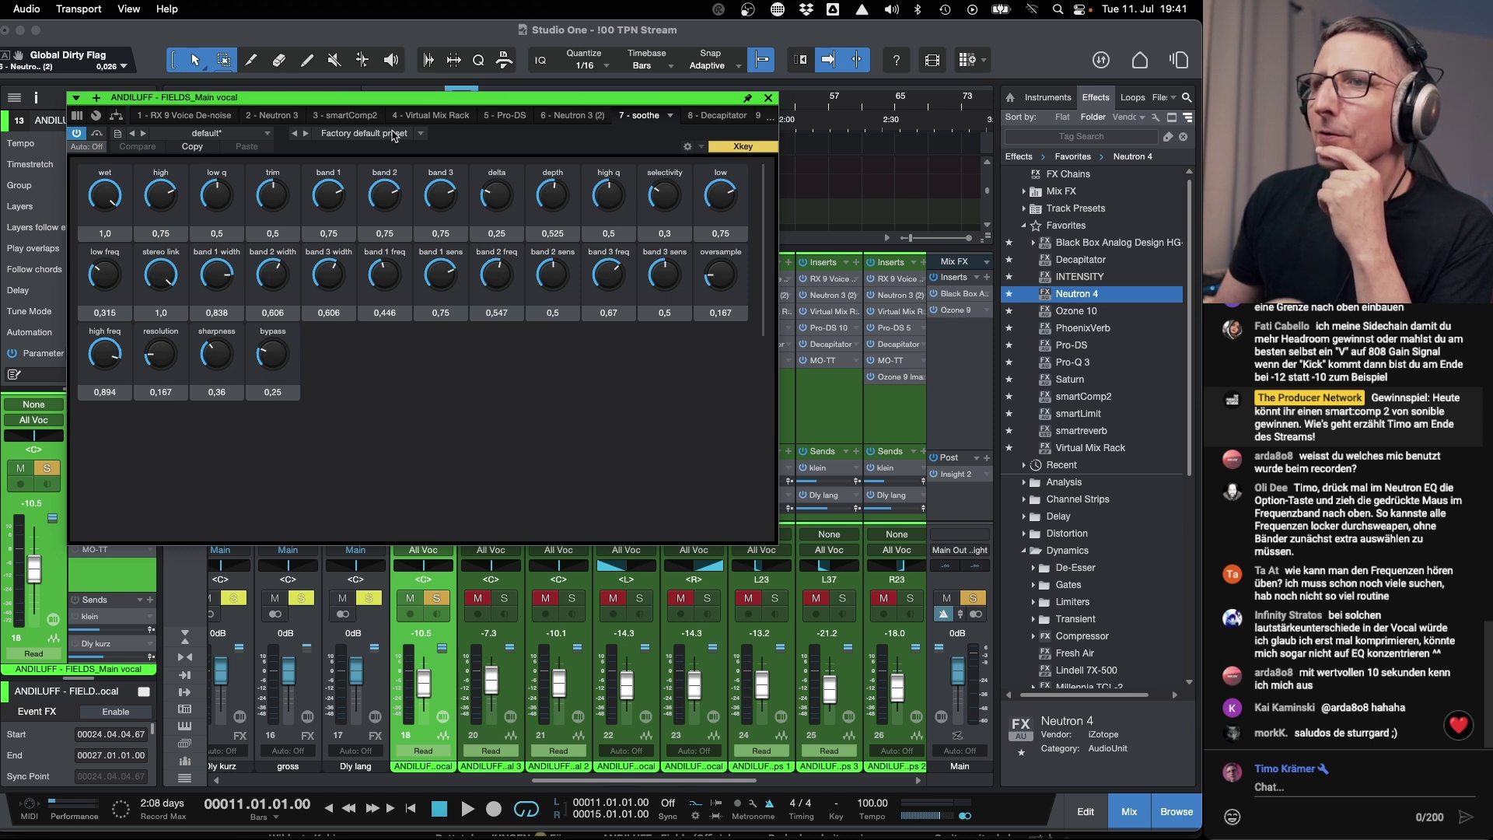
left_click(768, 99)
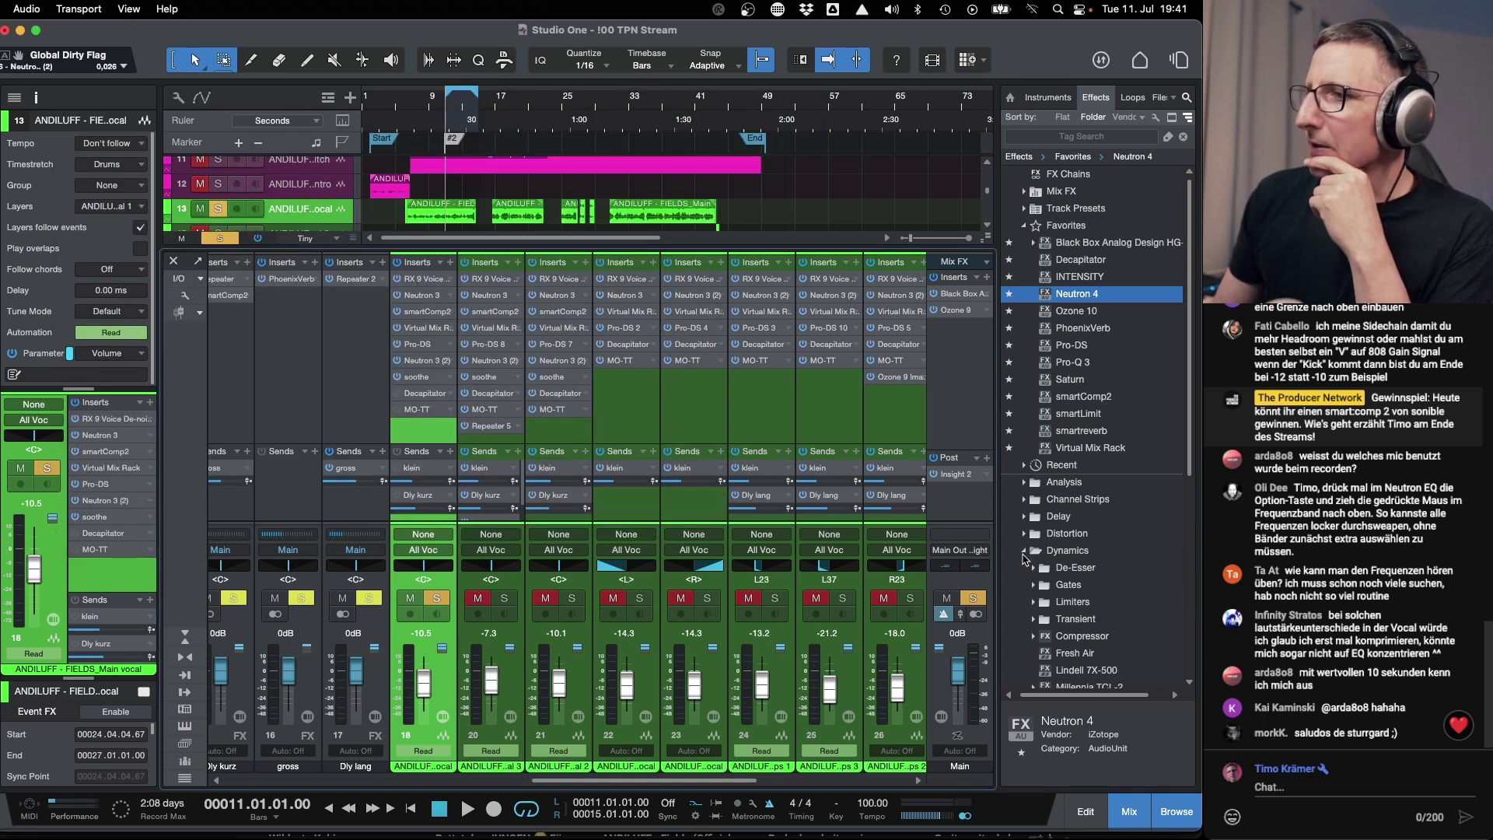
Try to insert soothe from the Enhancer effects onto the existing soothe slot of the Main vocal.
scroll(1024, 558, "down", 5)
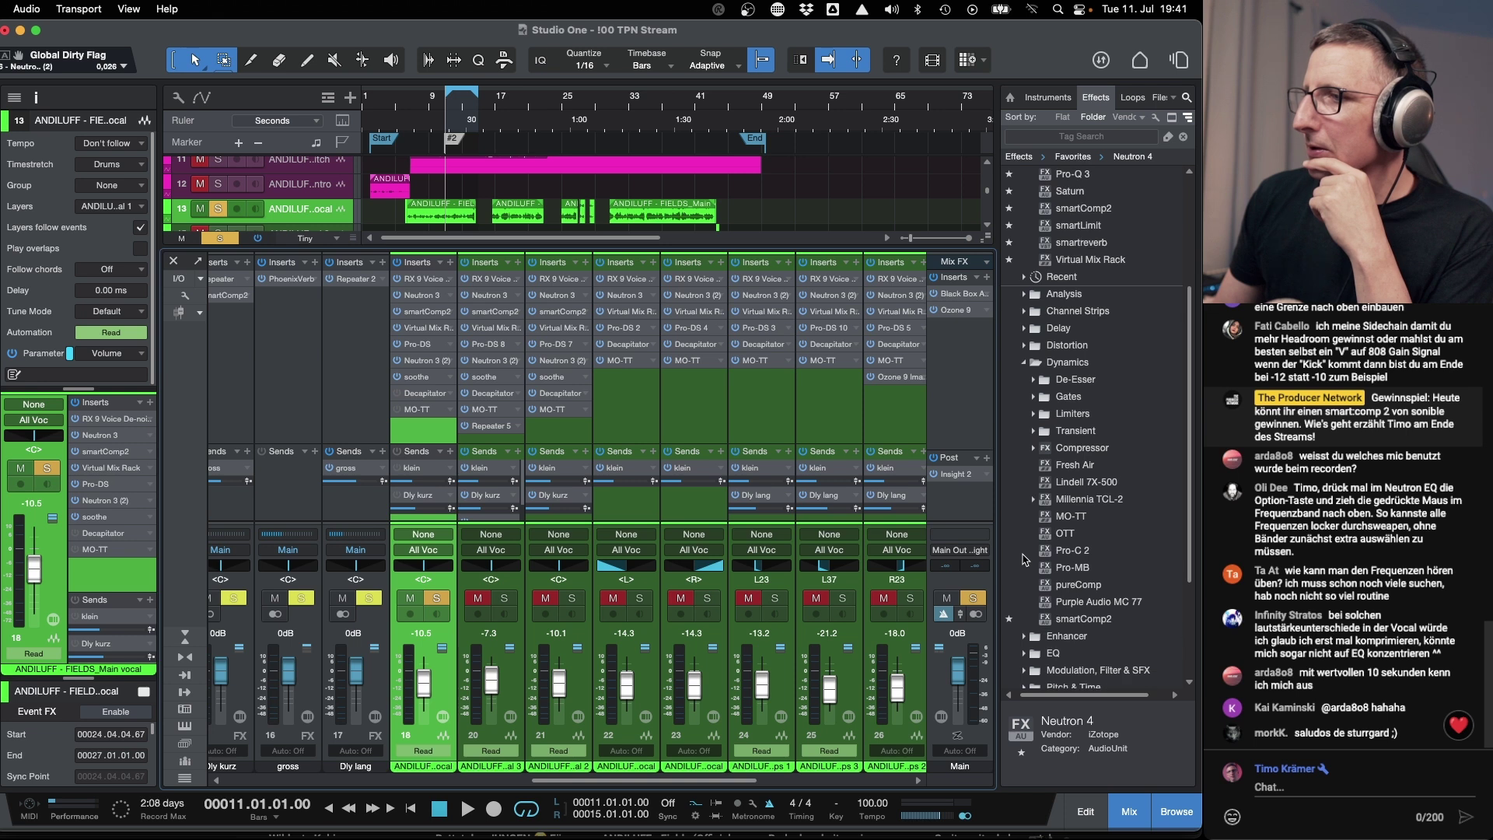
scroll(1023, 544, "down", 1)
left_click(1026, 602)
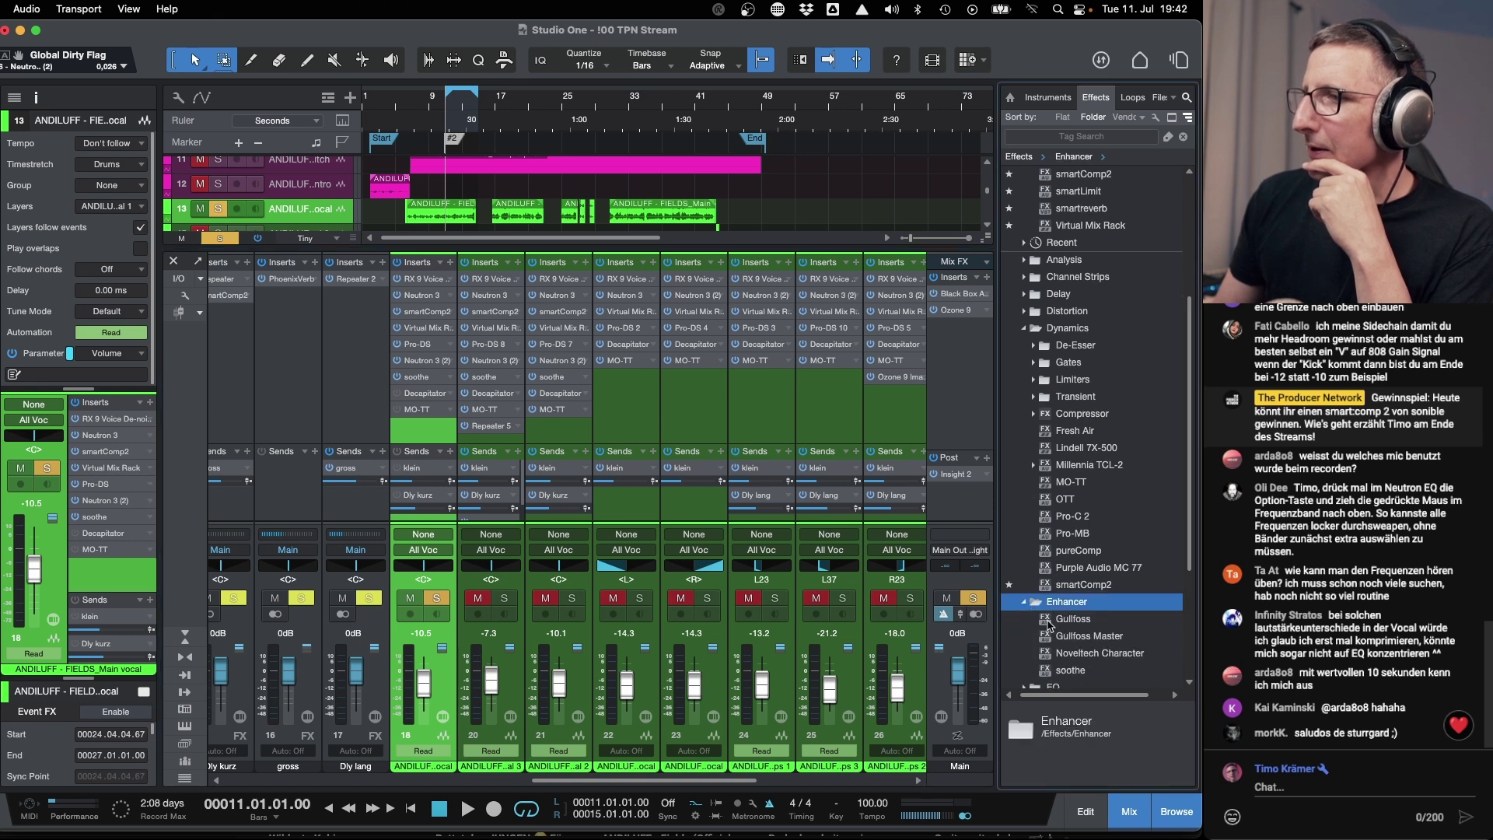
scroll(1049, 624, "down", 1)
mouse_move(1070, 636)
left_mouse_down()
mouse_move(615, 472)
mouse_move(426, 380)
left_mouse_up()
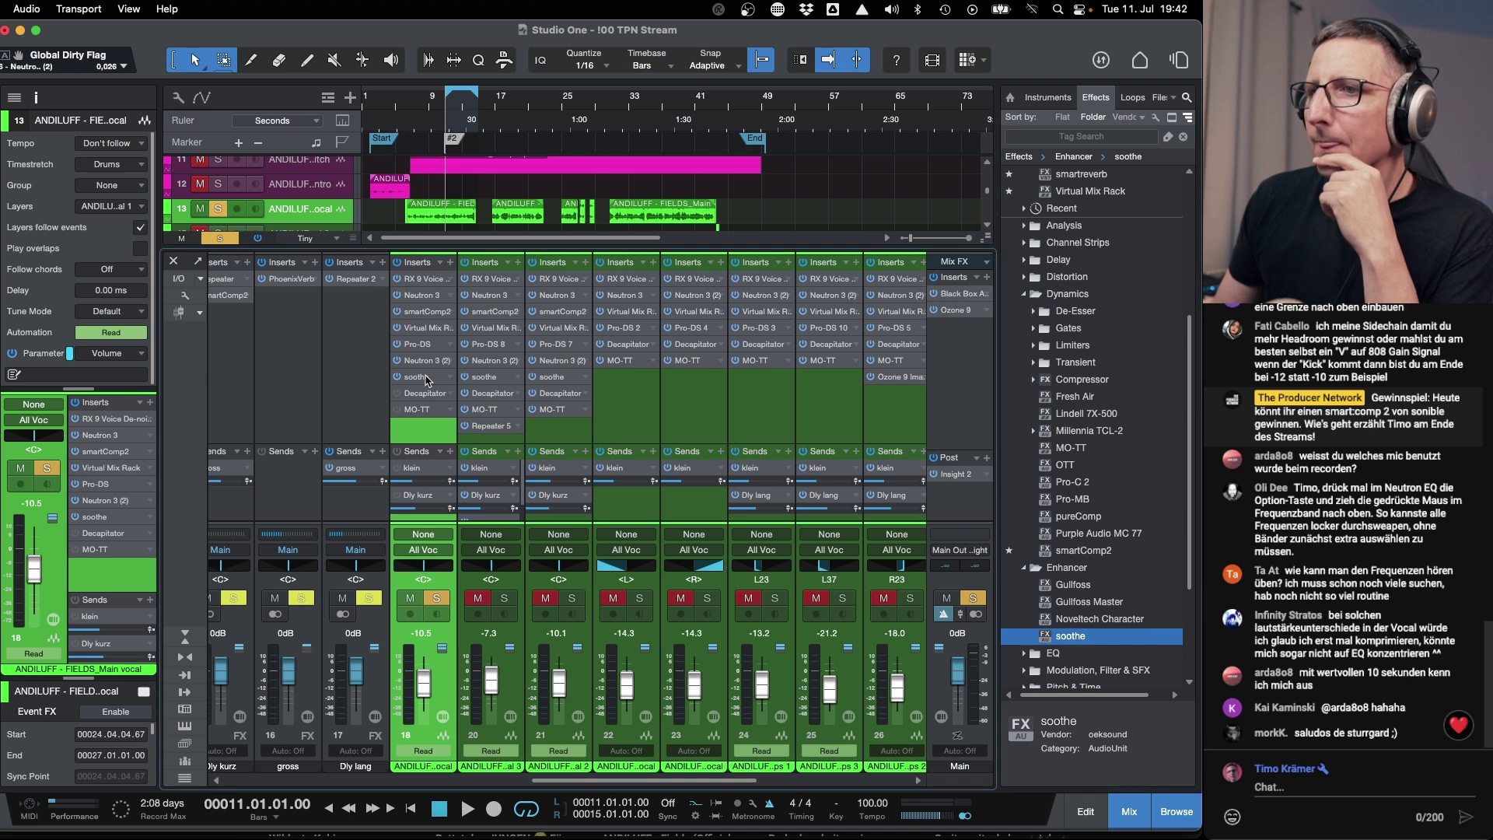
Relaunch Studio One and choose to start normally instead of with safety options.
key("super+Tab")
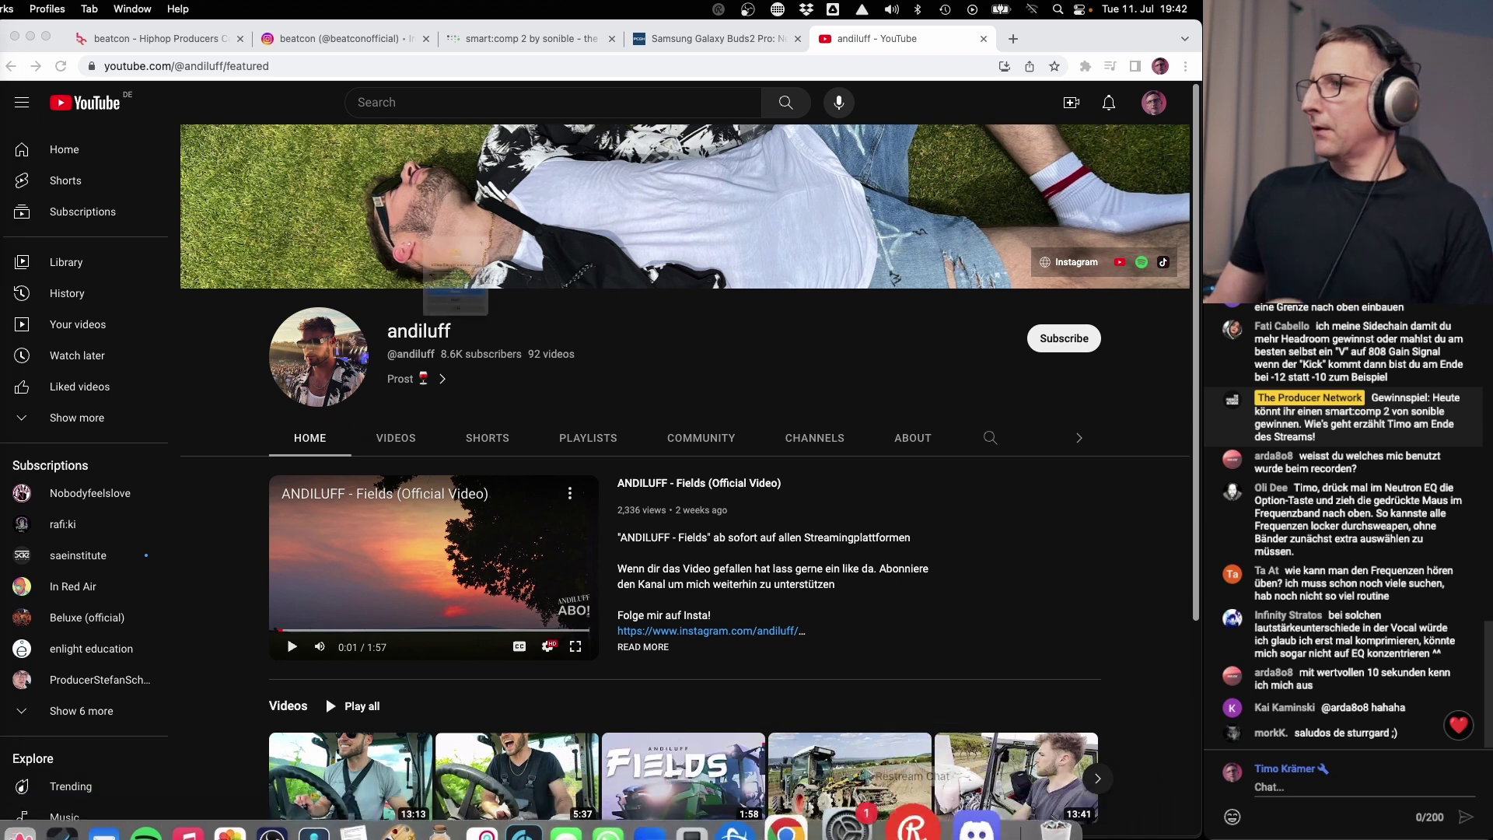
left_click(456, 374)
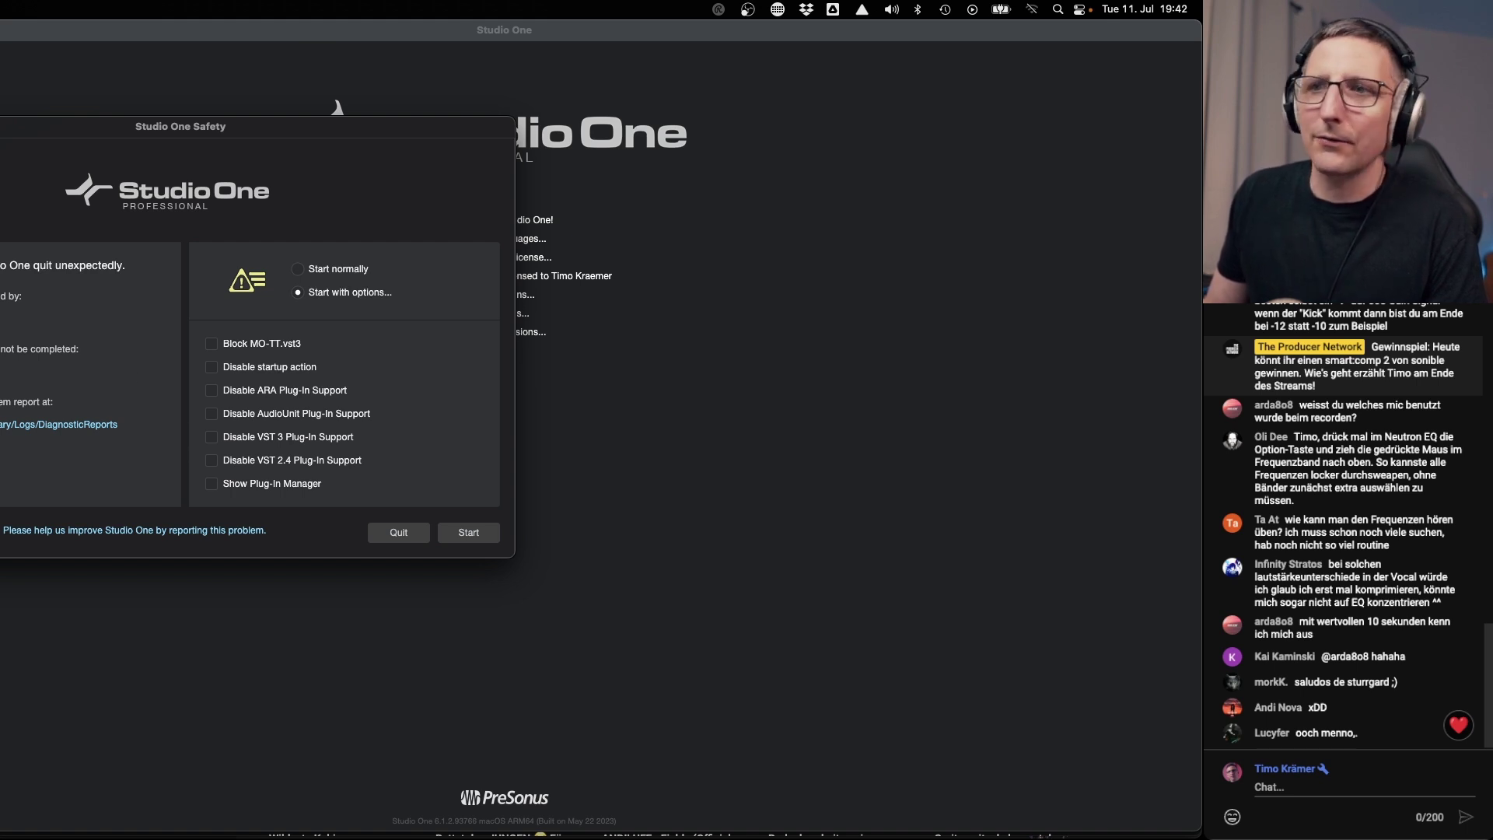
left_click(350, 270)
left_click(470, 532)
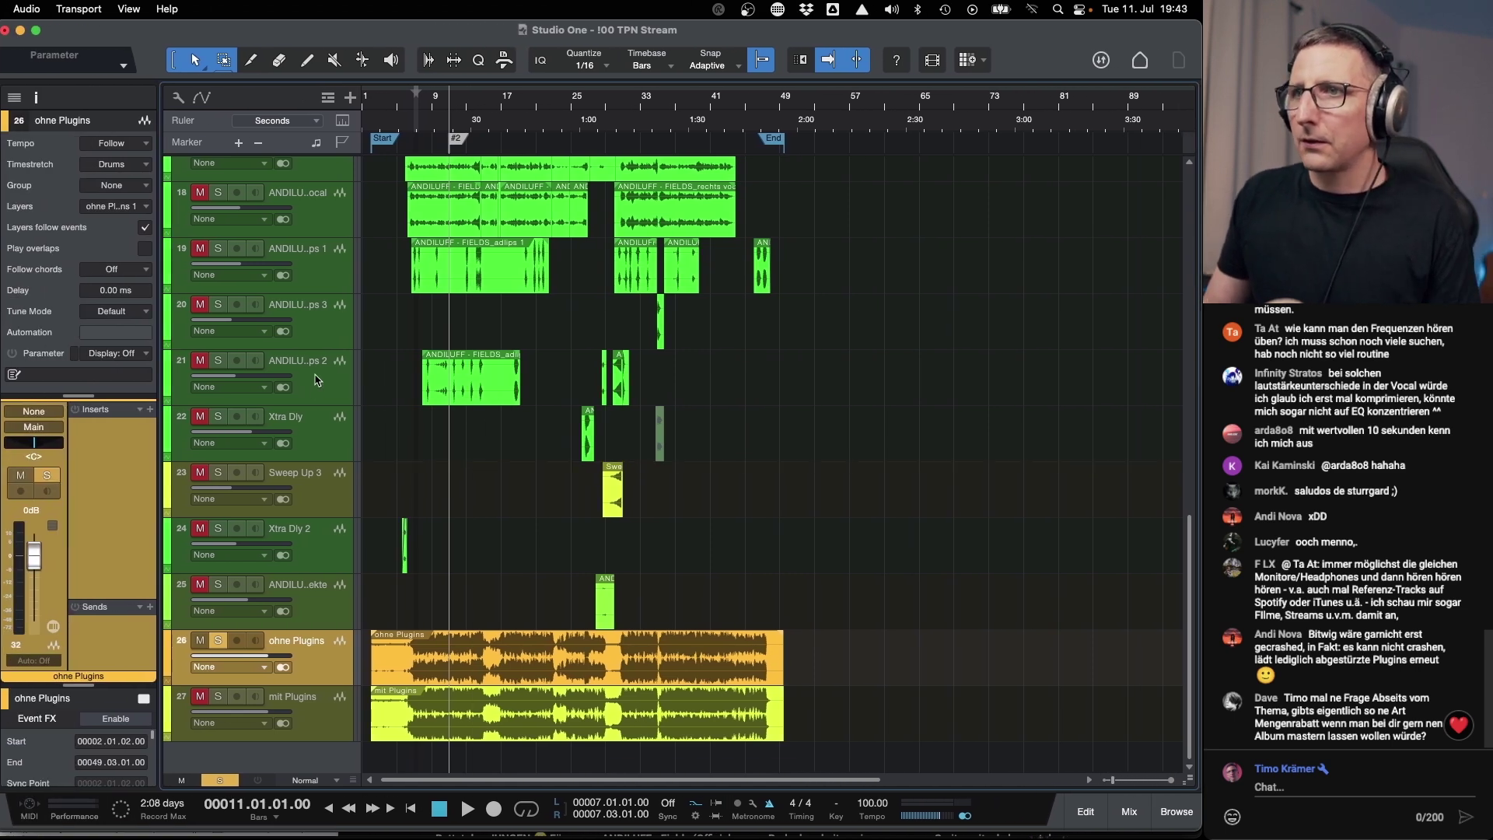
Select the links vocal track and the Main vocal track to check their insert chains.
scroll(330, 214, "up", 1)
left_click(331, 214)
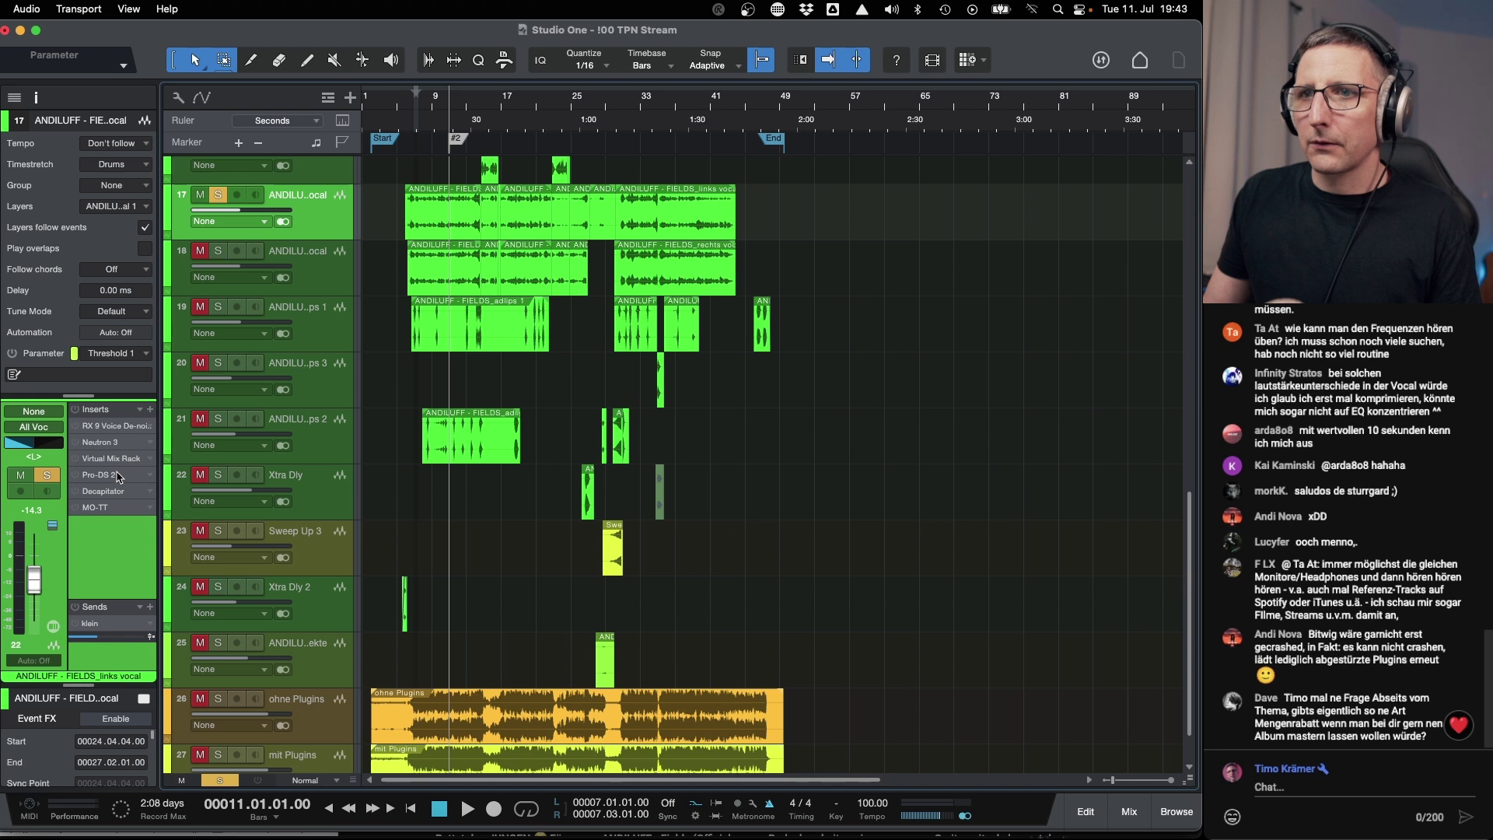
scroll(340, 226, "up", 4)
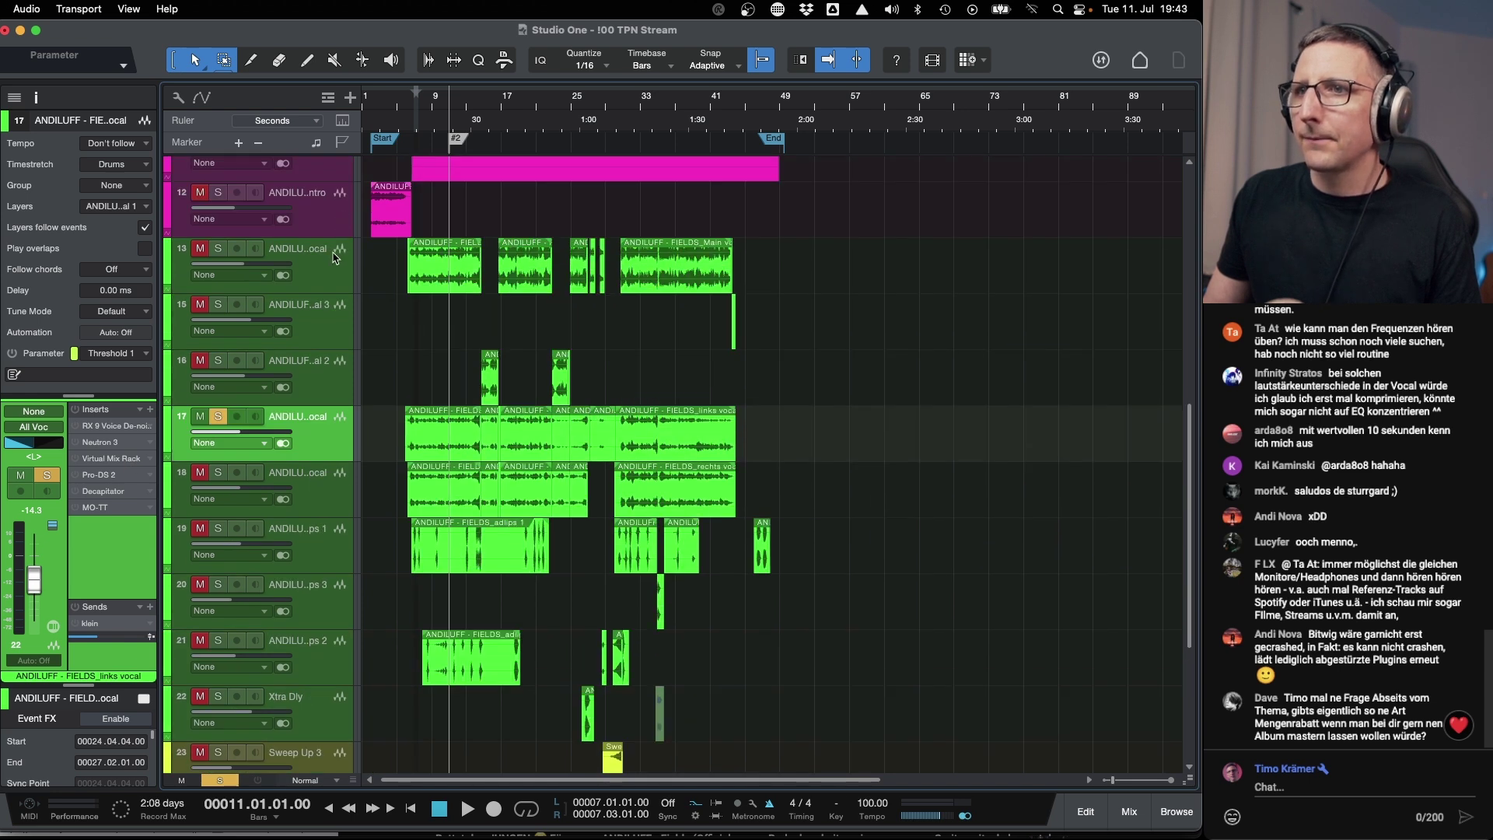
left_click(334, 257)
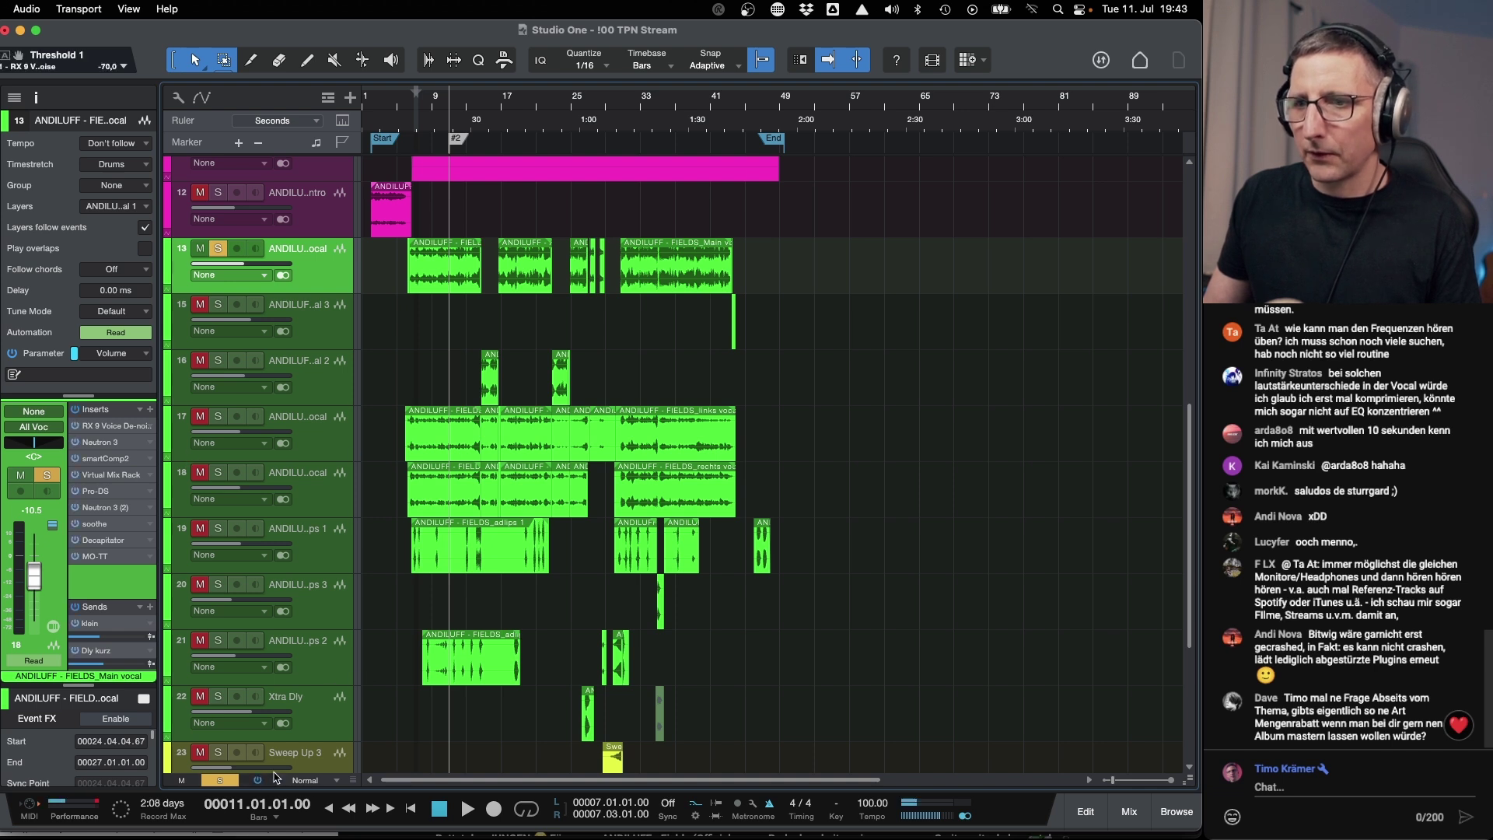
Disable the "ohne Plugins" and "mit Plugins" tracks together.
scroll(312, 657, "down", 5)
left_click(312, 657)
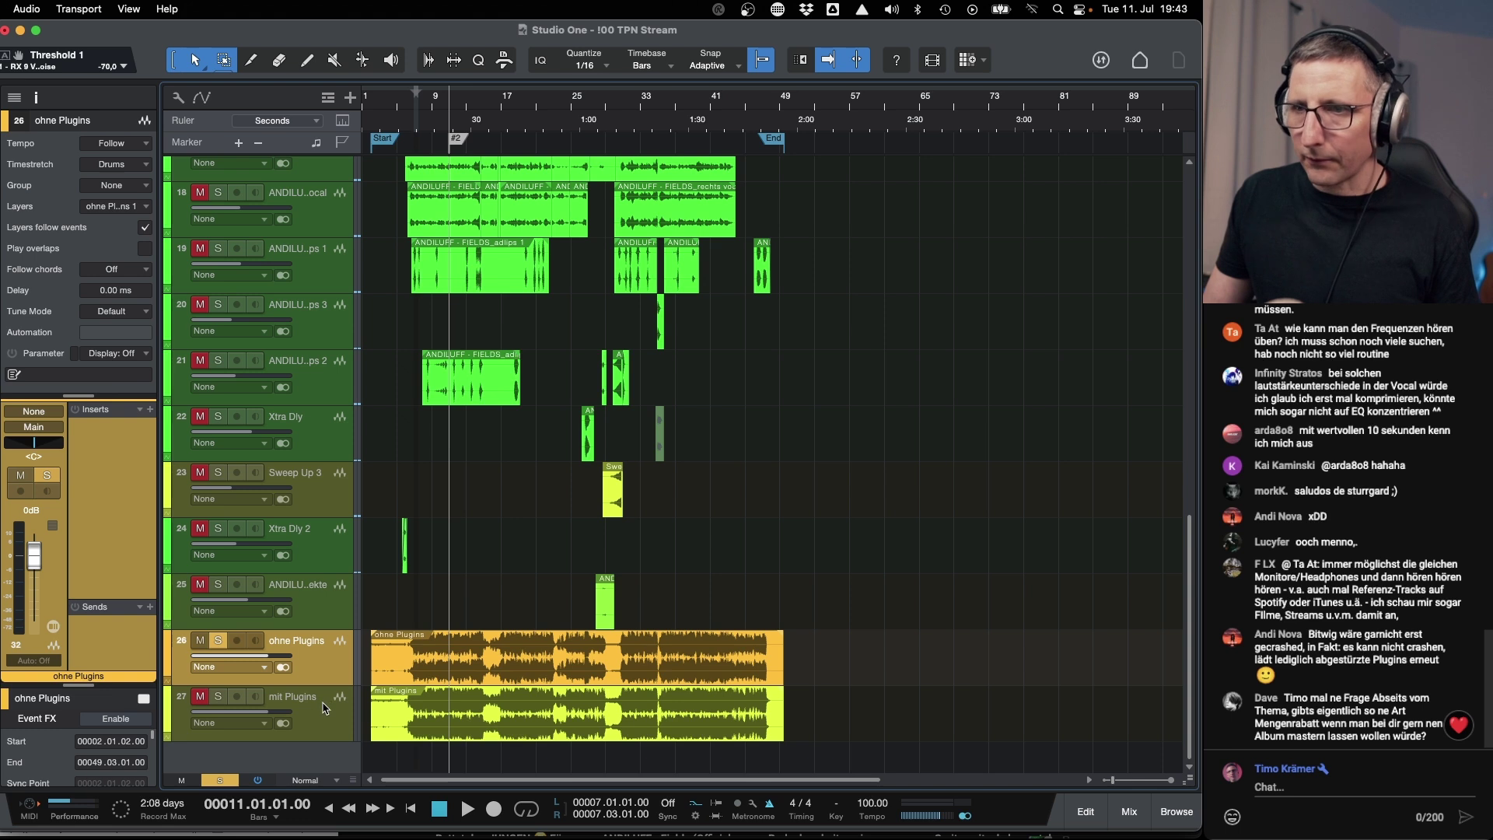
left_click(308, 696, "shift")
key("shift+d")
Open soothe on the Main vocal and place its window clear of the channel strip and track controls.
scroll(497, 476, "up", 7)
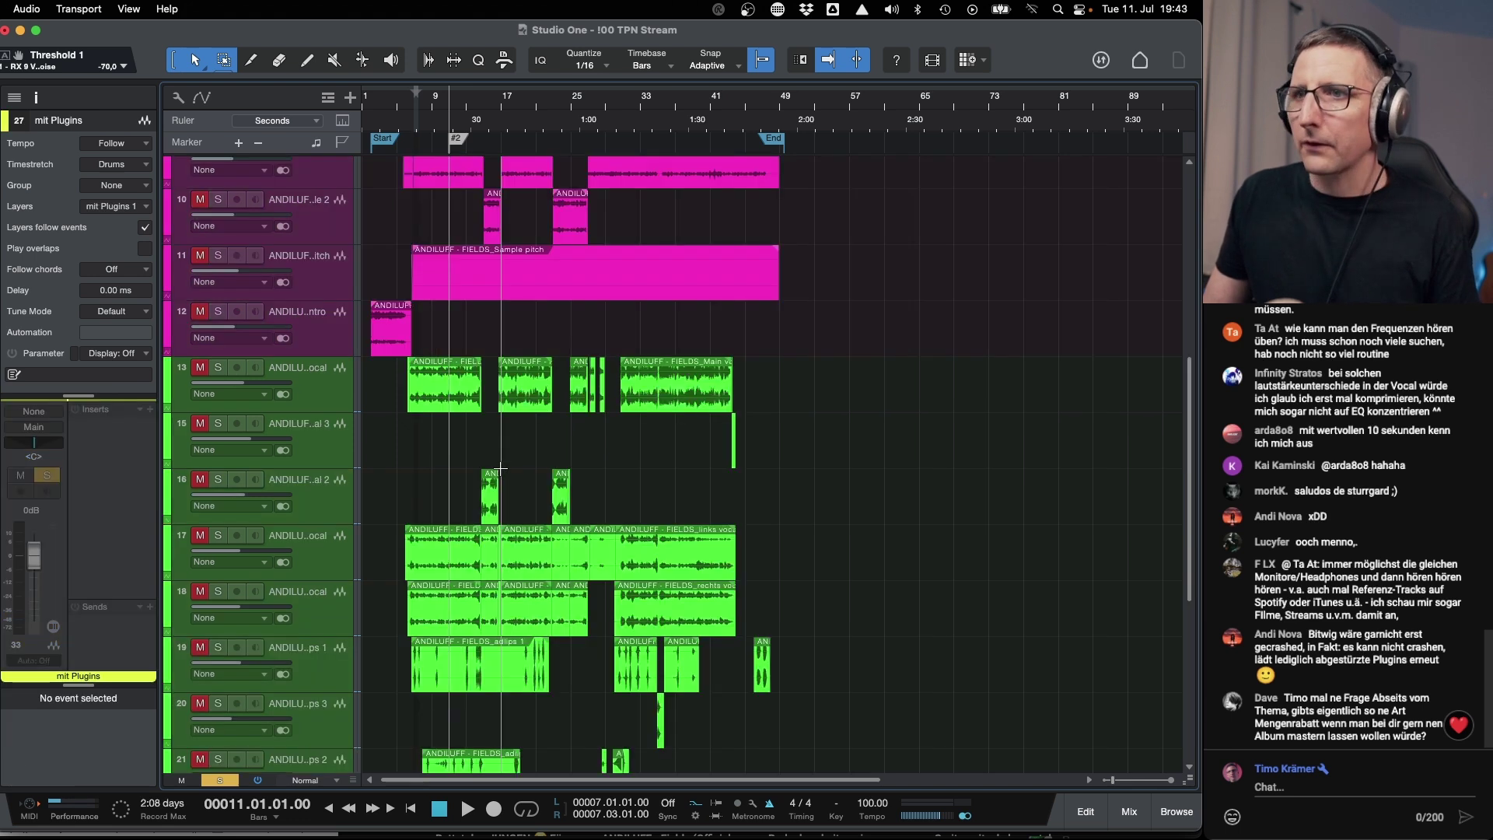
left_click(303, 391)
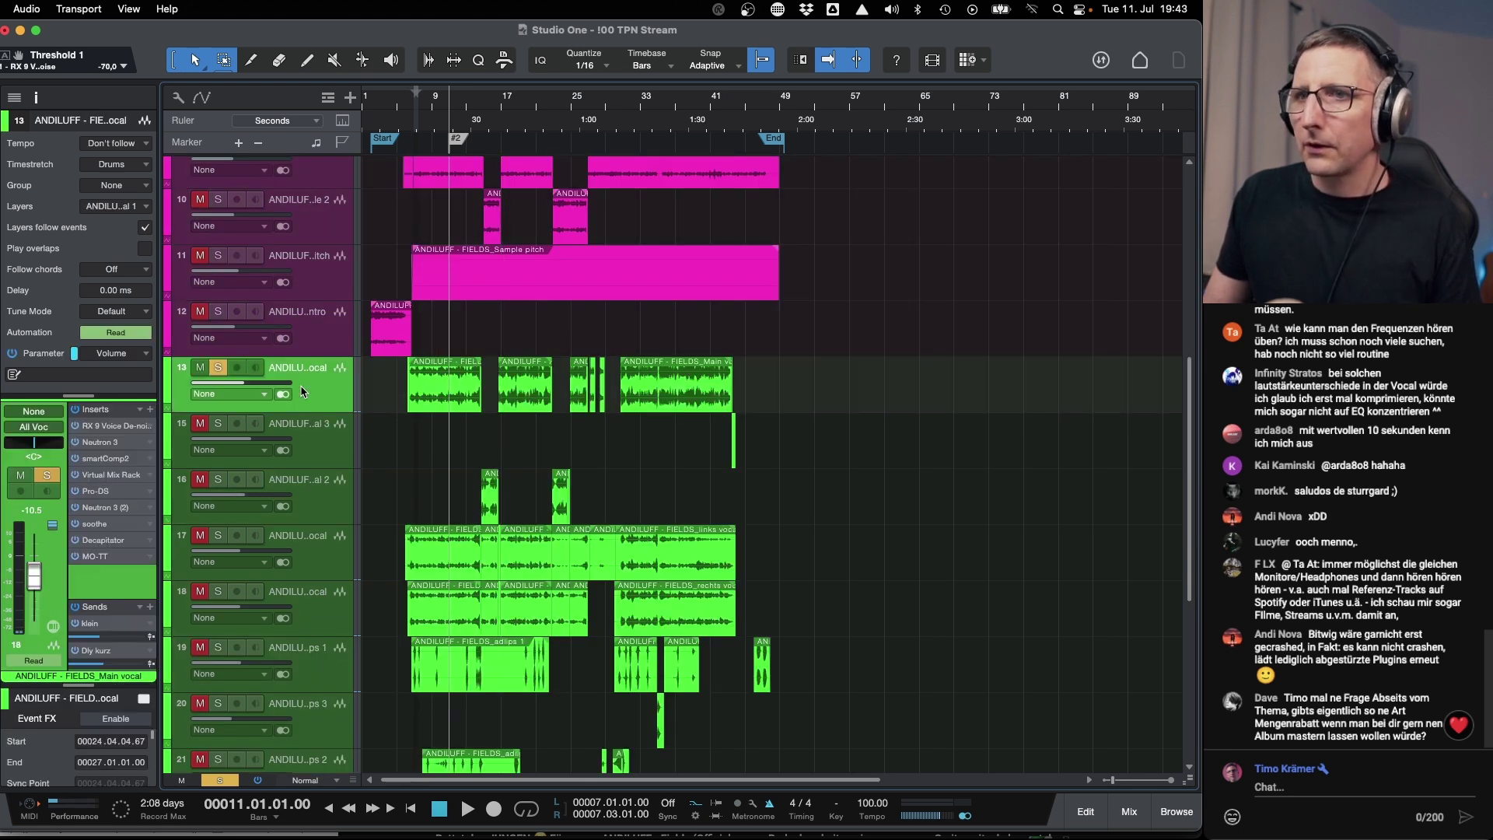
left_click(100, 524)
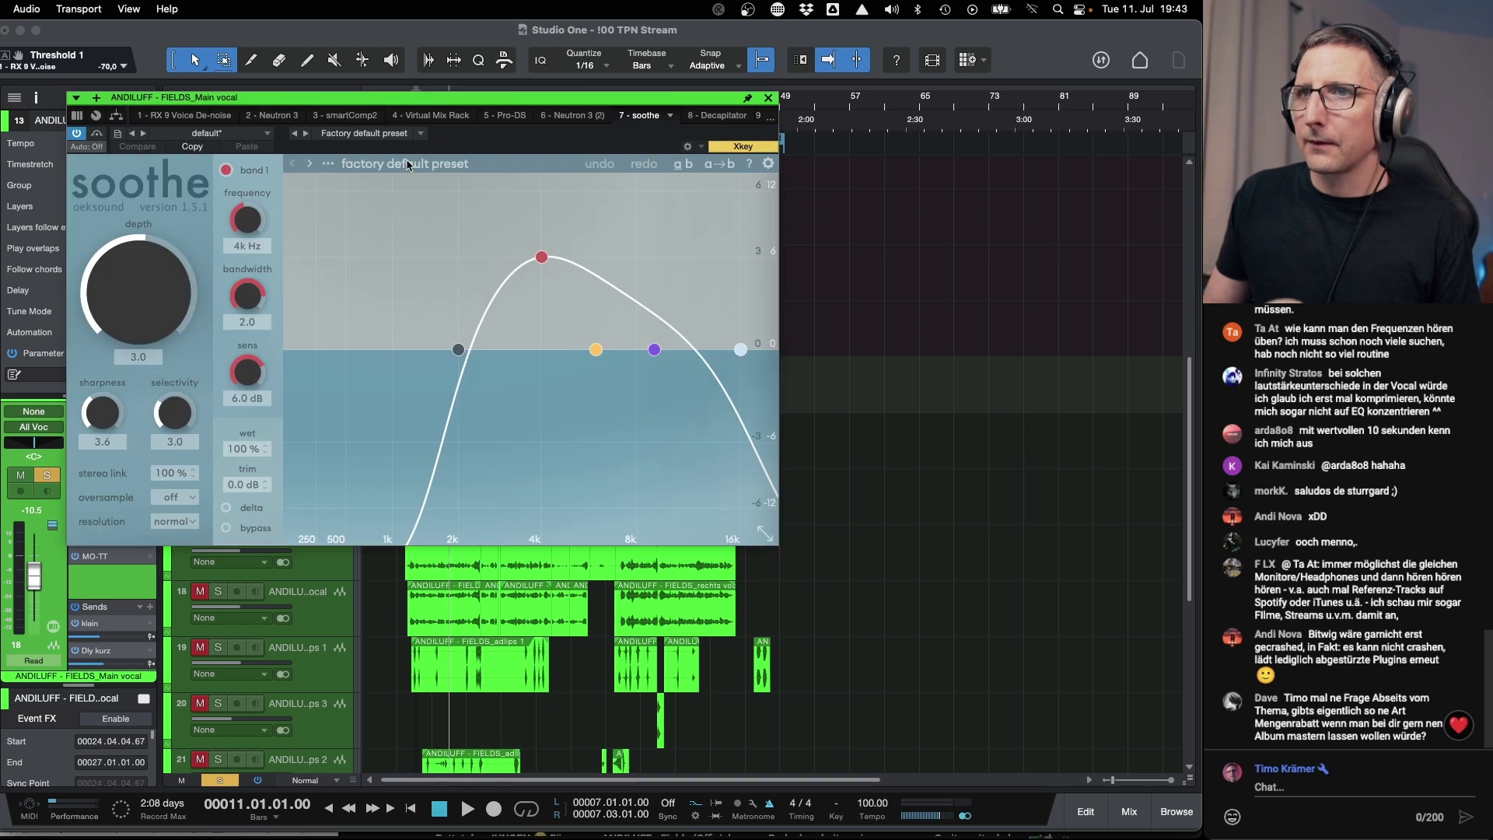
left_click_drag(435, 100, 684, 107)
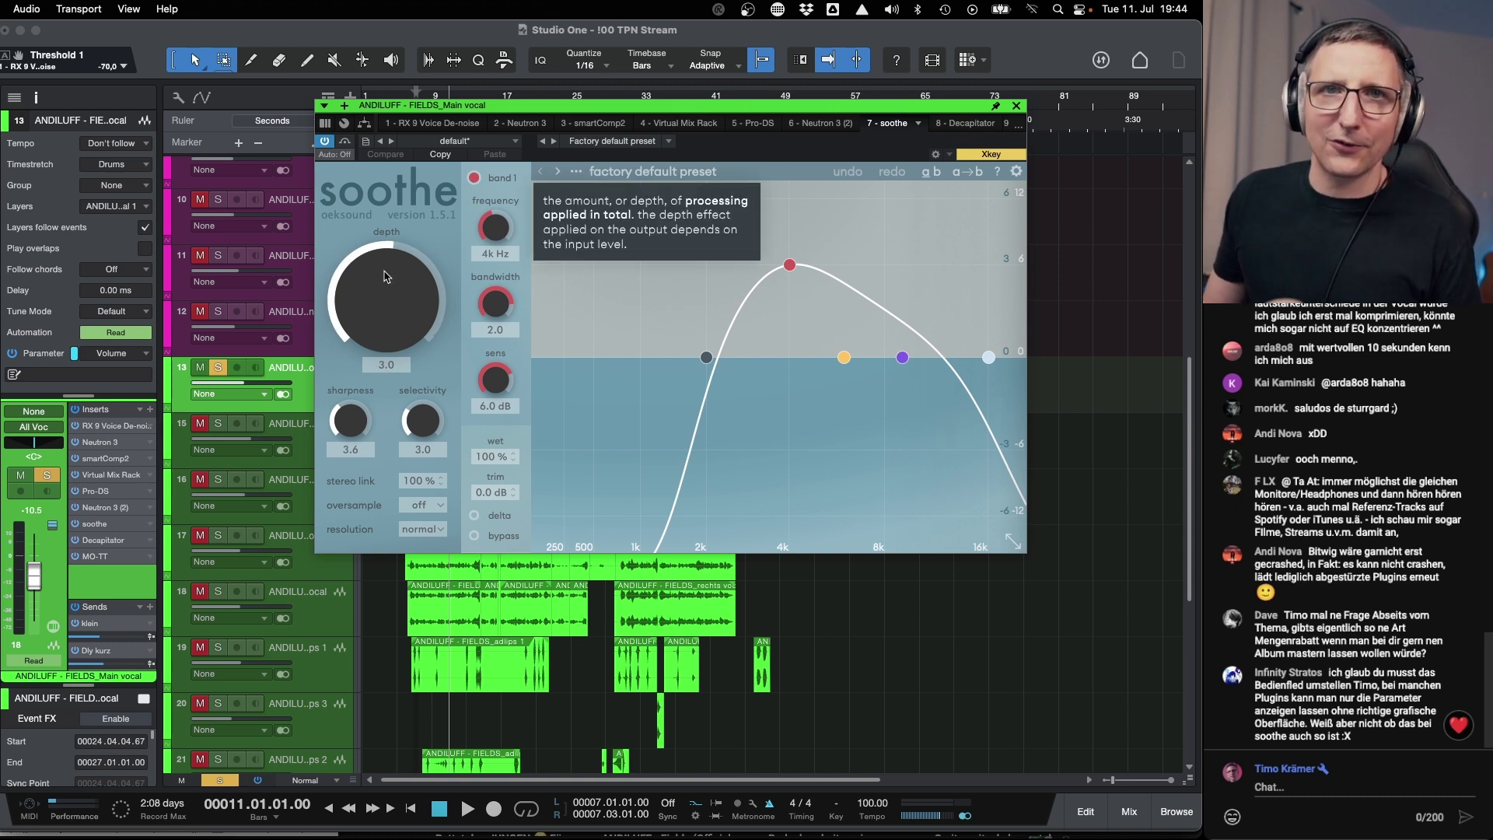
During playback, switch off the Main vocal's sends and the Decapitator and MO-TT inserts, and bypass soothe.
key("space")
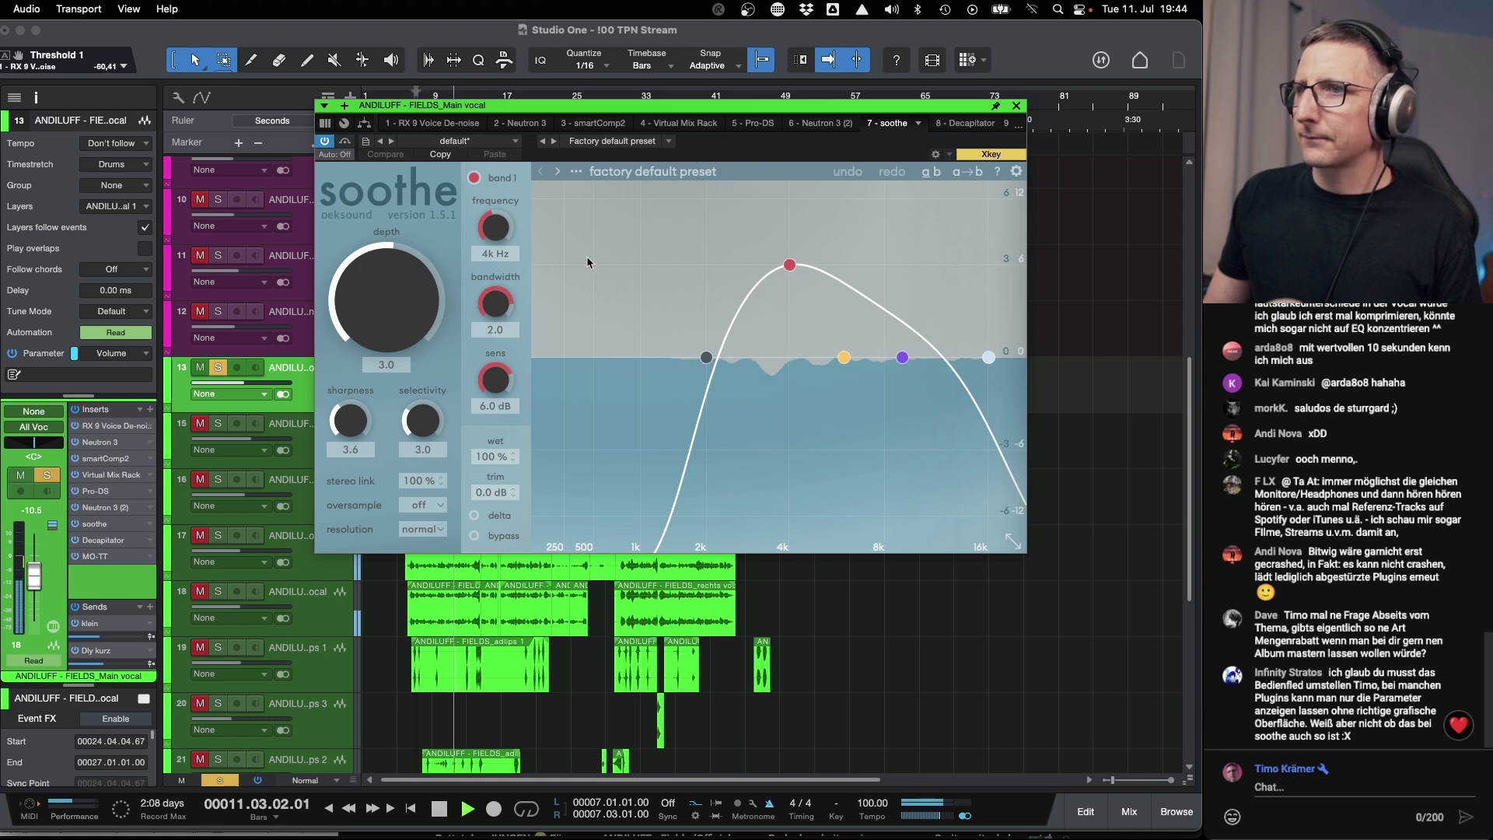
left_click(76, 612)
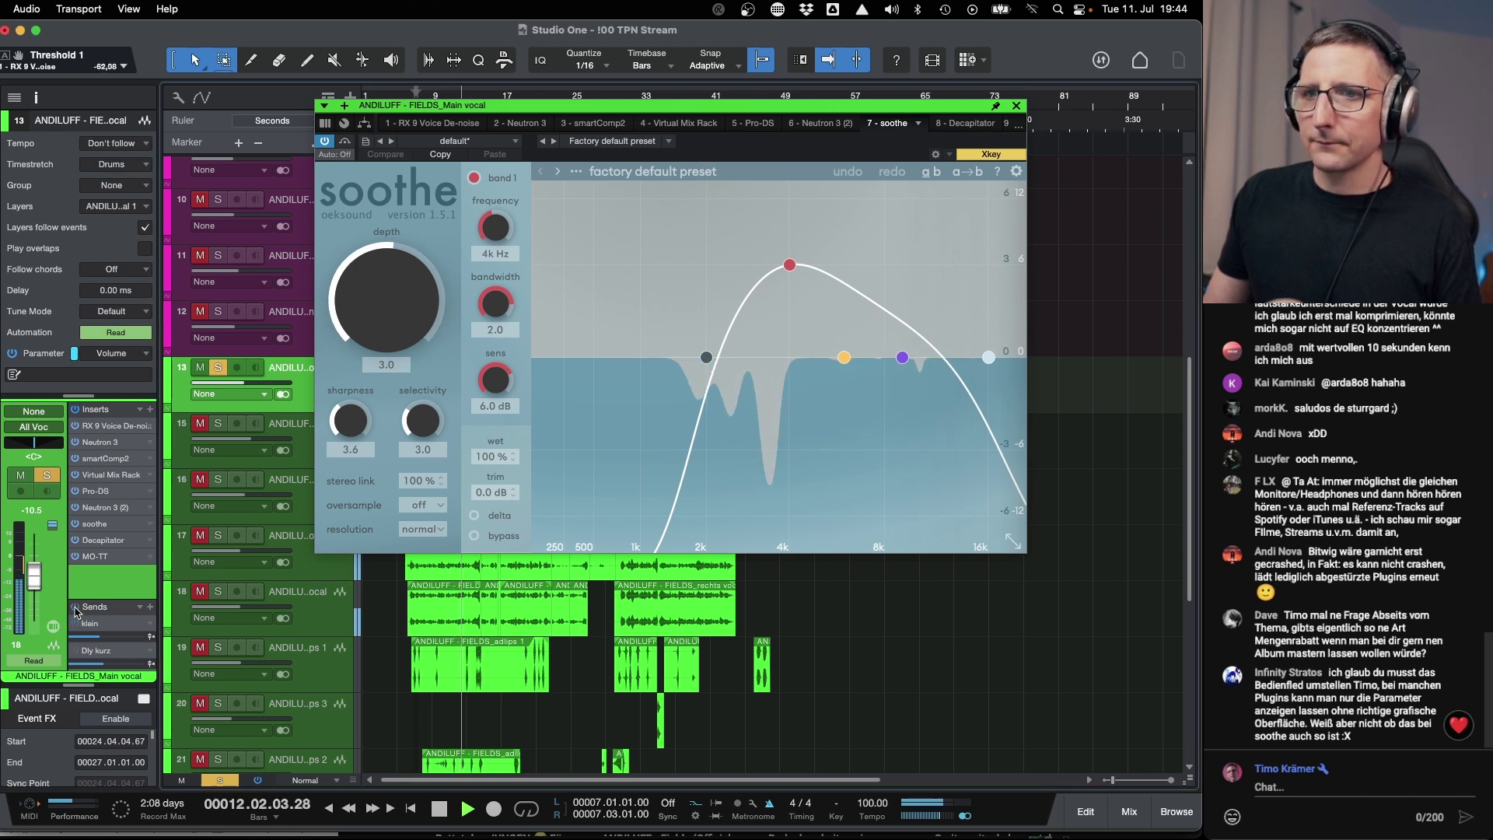
left_click(346, 142)
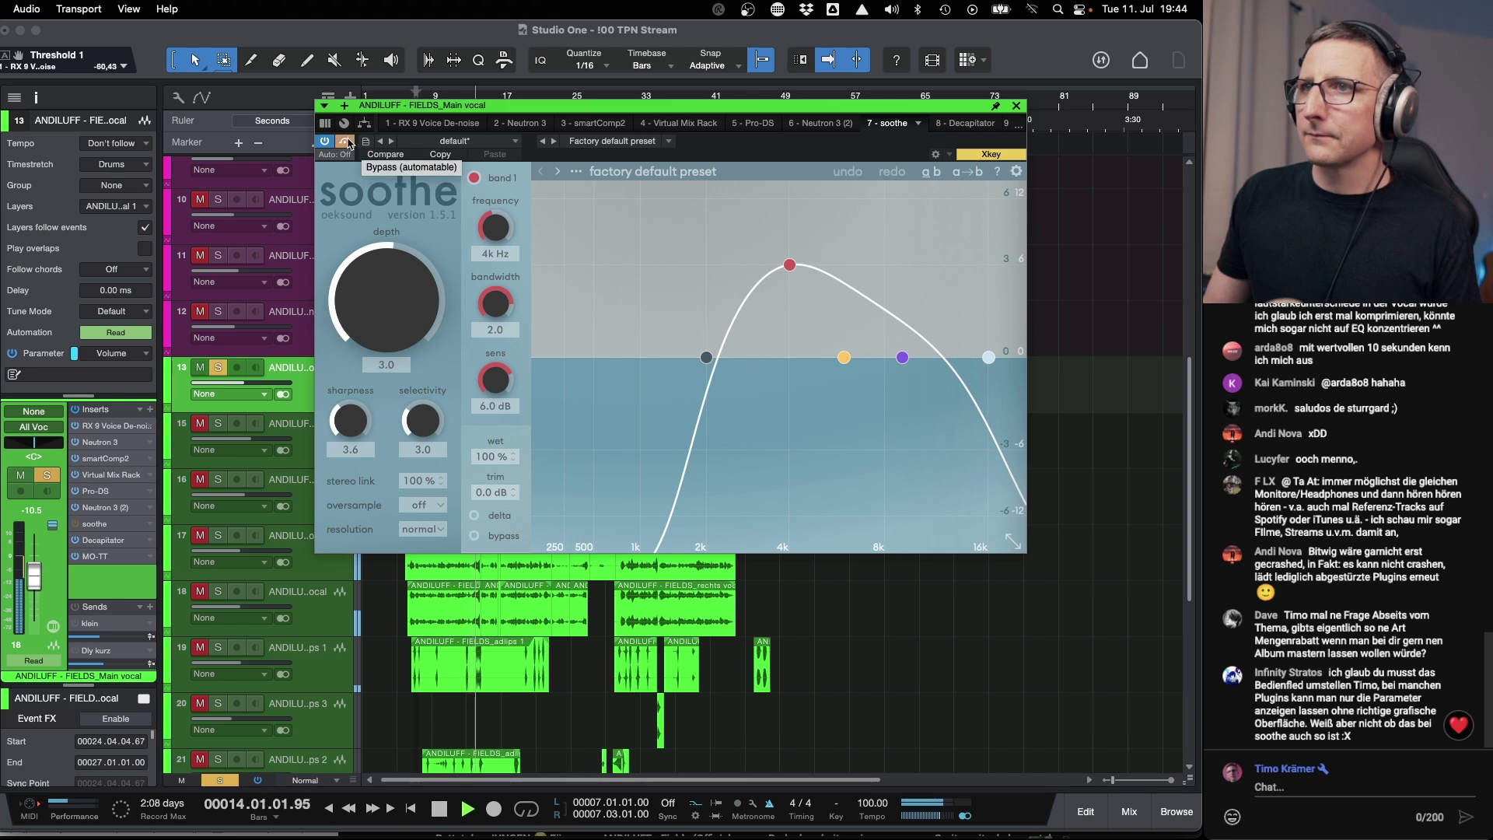
key("space")
key("space")
left_click(81, 561)
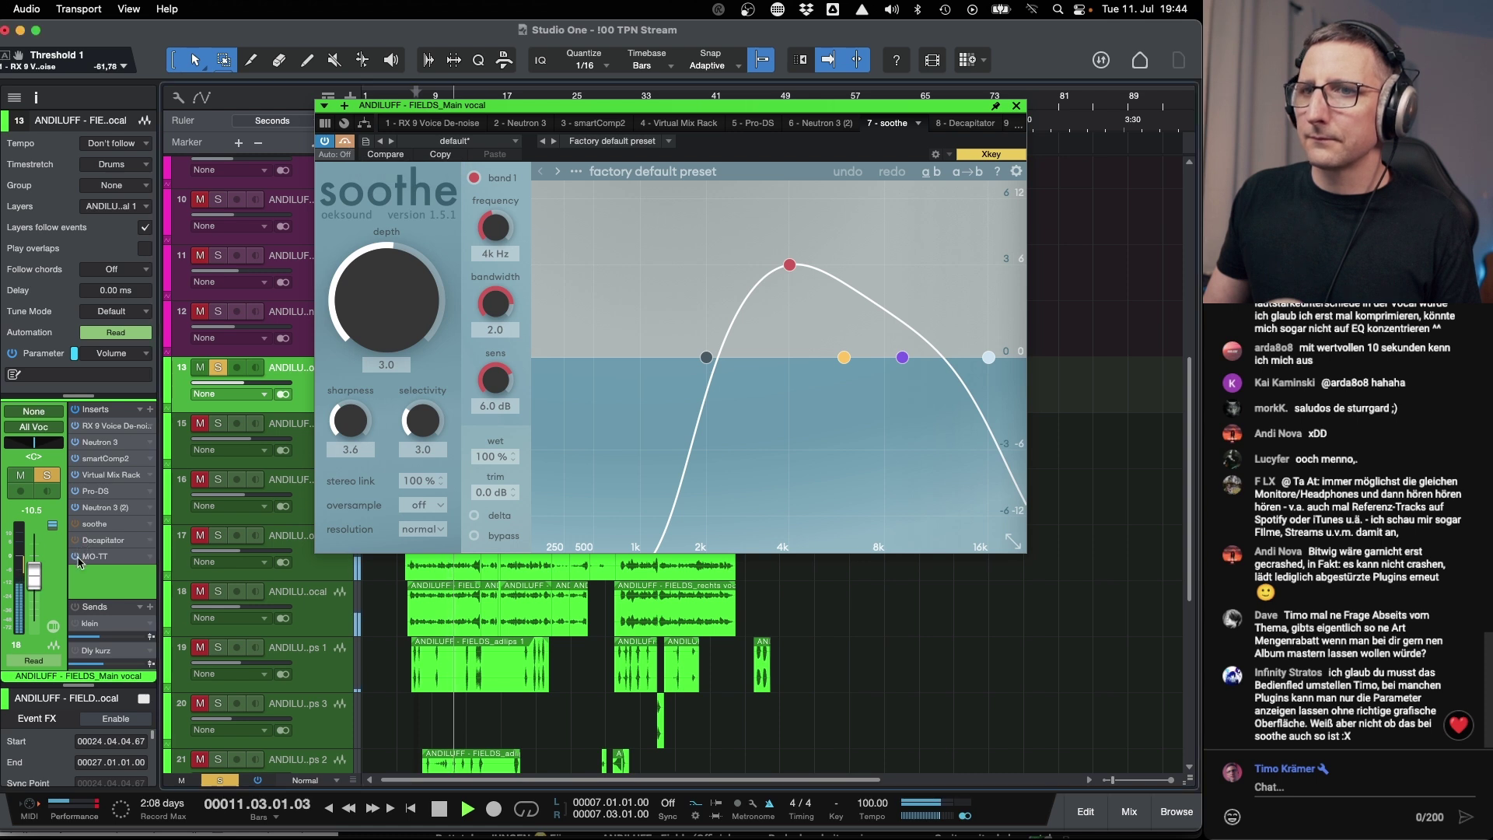
Compare the Main vocal from bar 11 with soothe active and bypassed, leaving soothe active when playback stops.
left_click(345, 140)
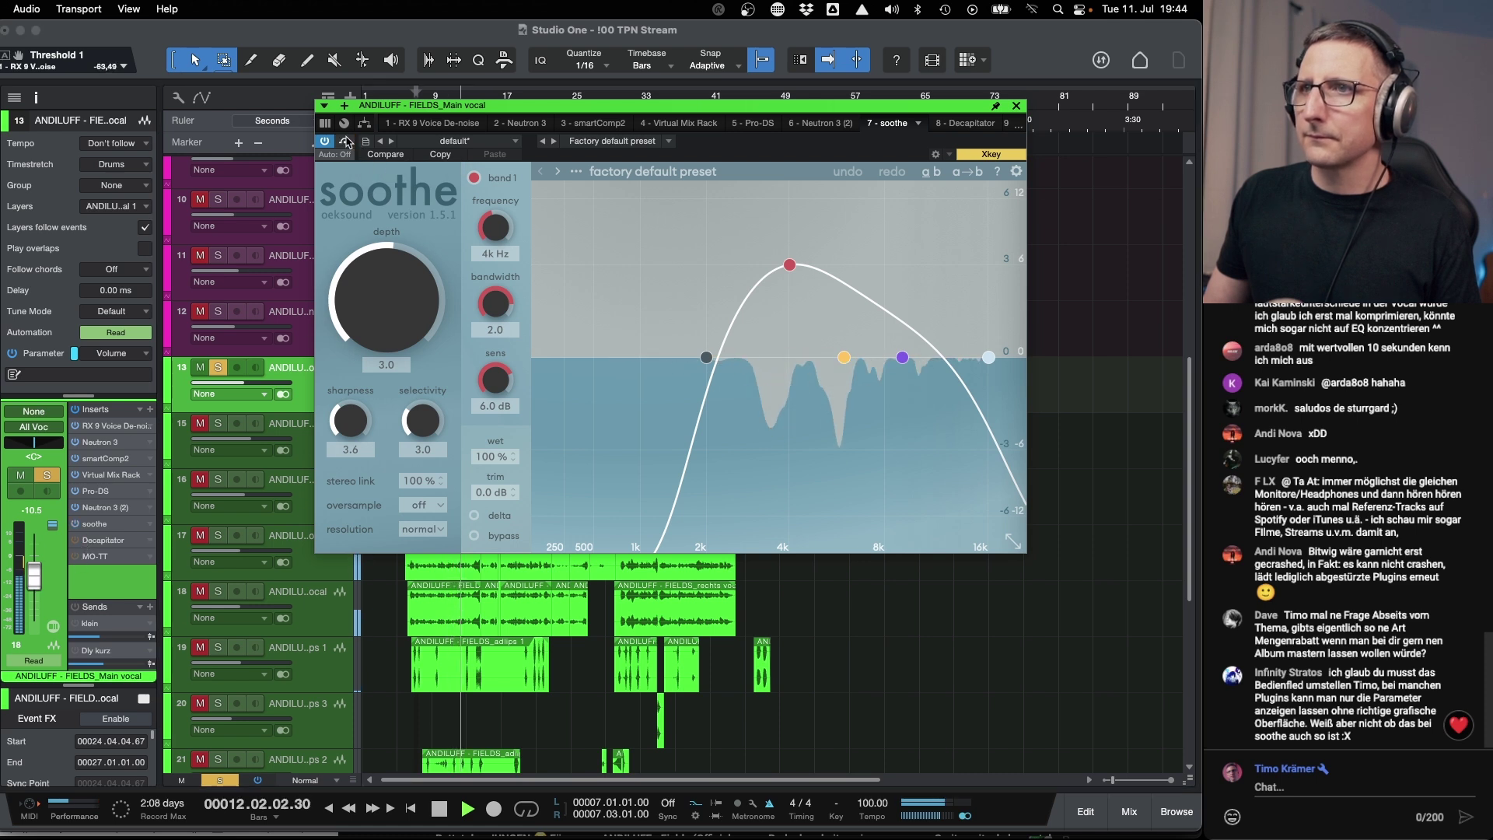
left_click(345, 141)
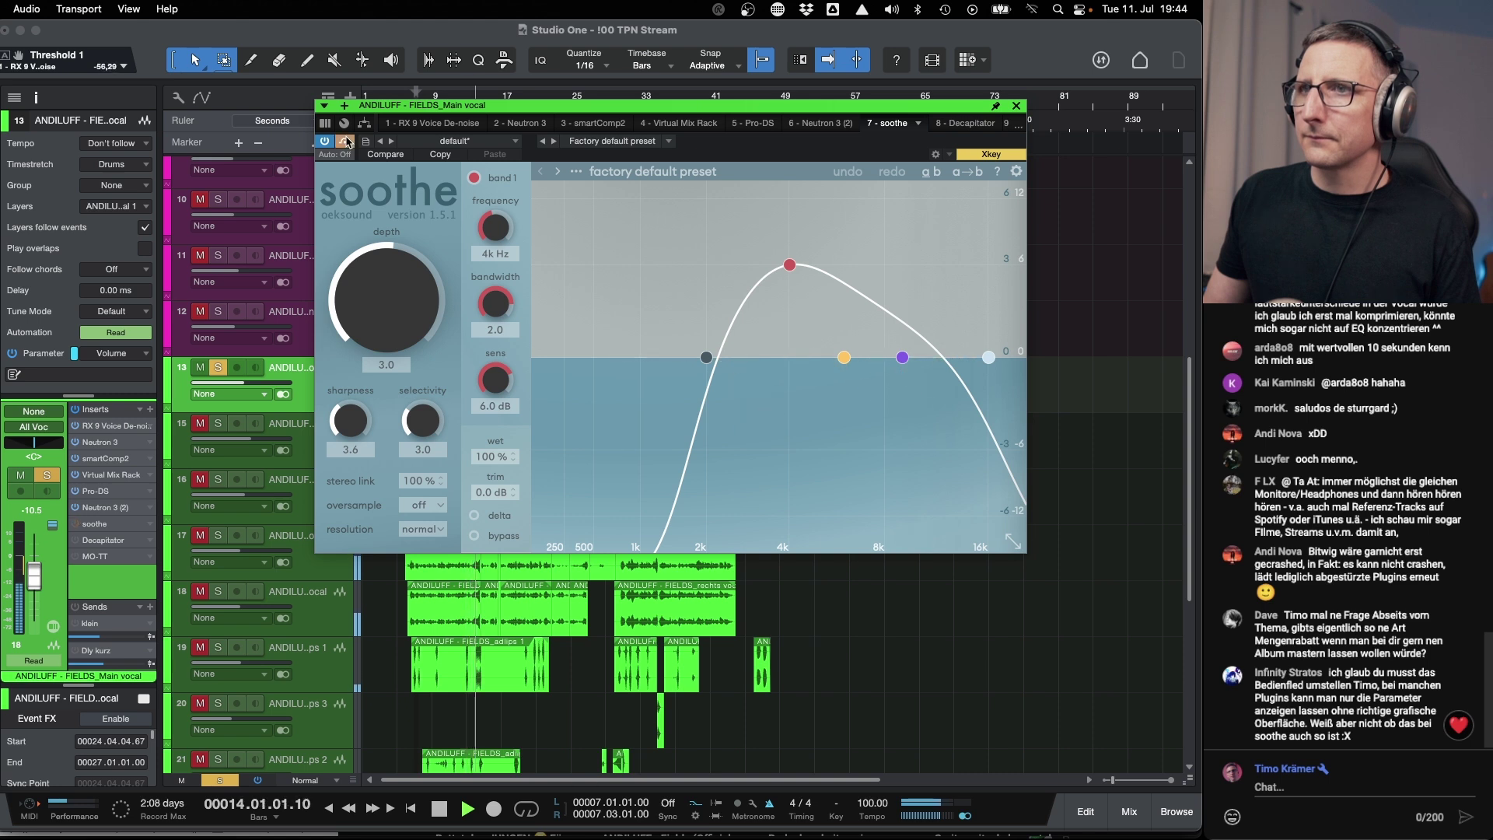
key("space")
key("space")
left_click(346, 141)
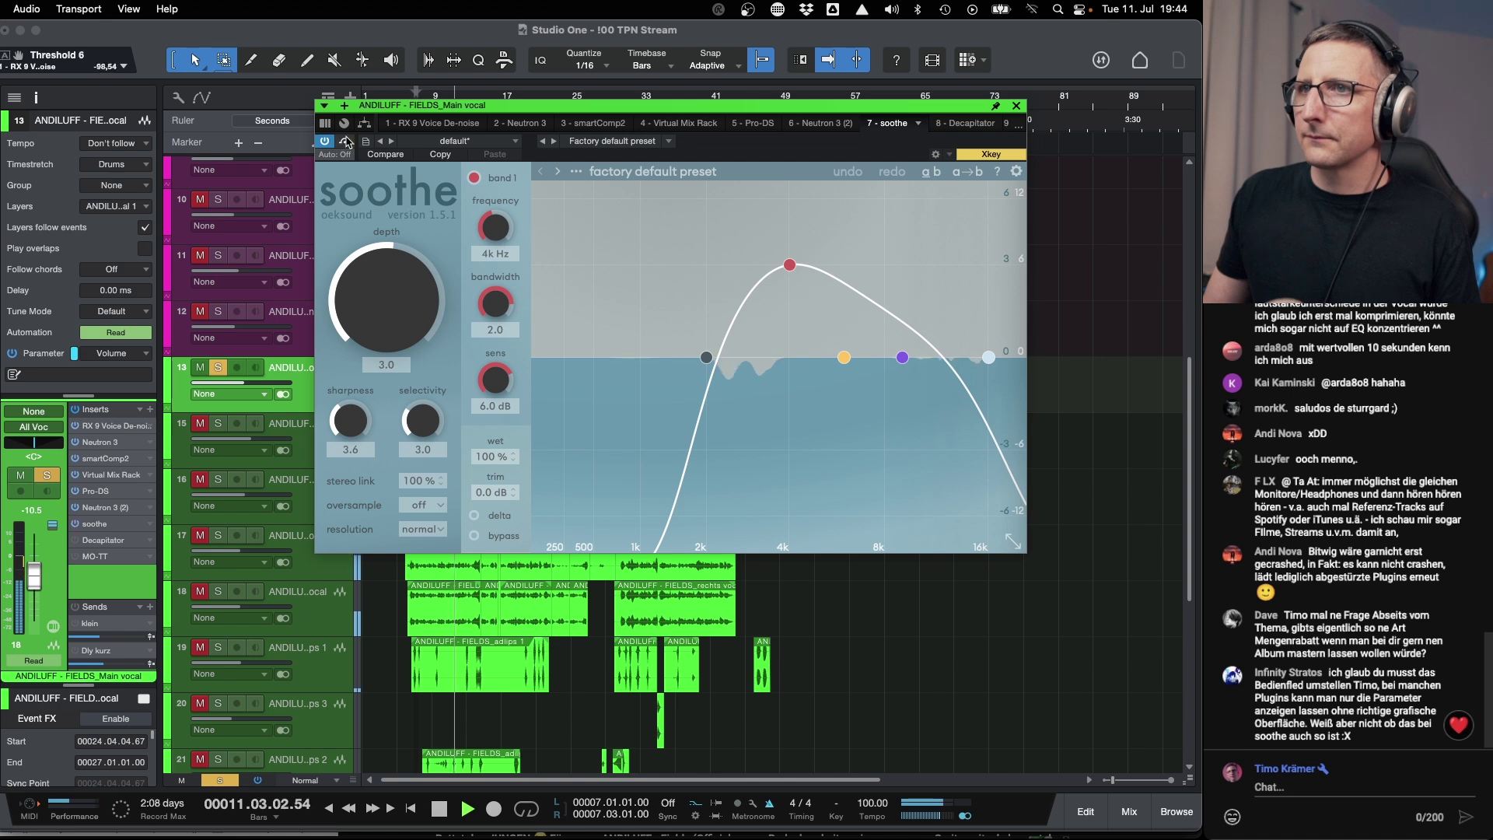
left_click(346, 141)
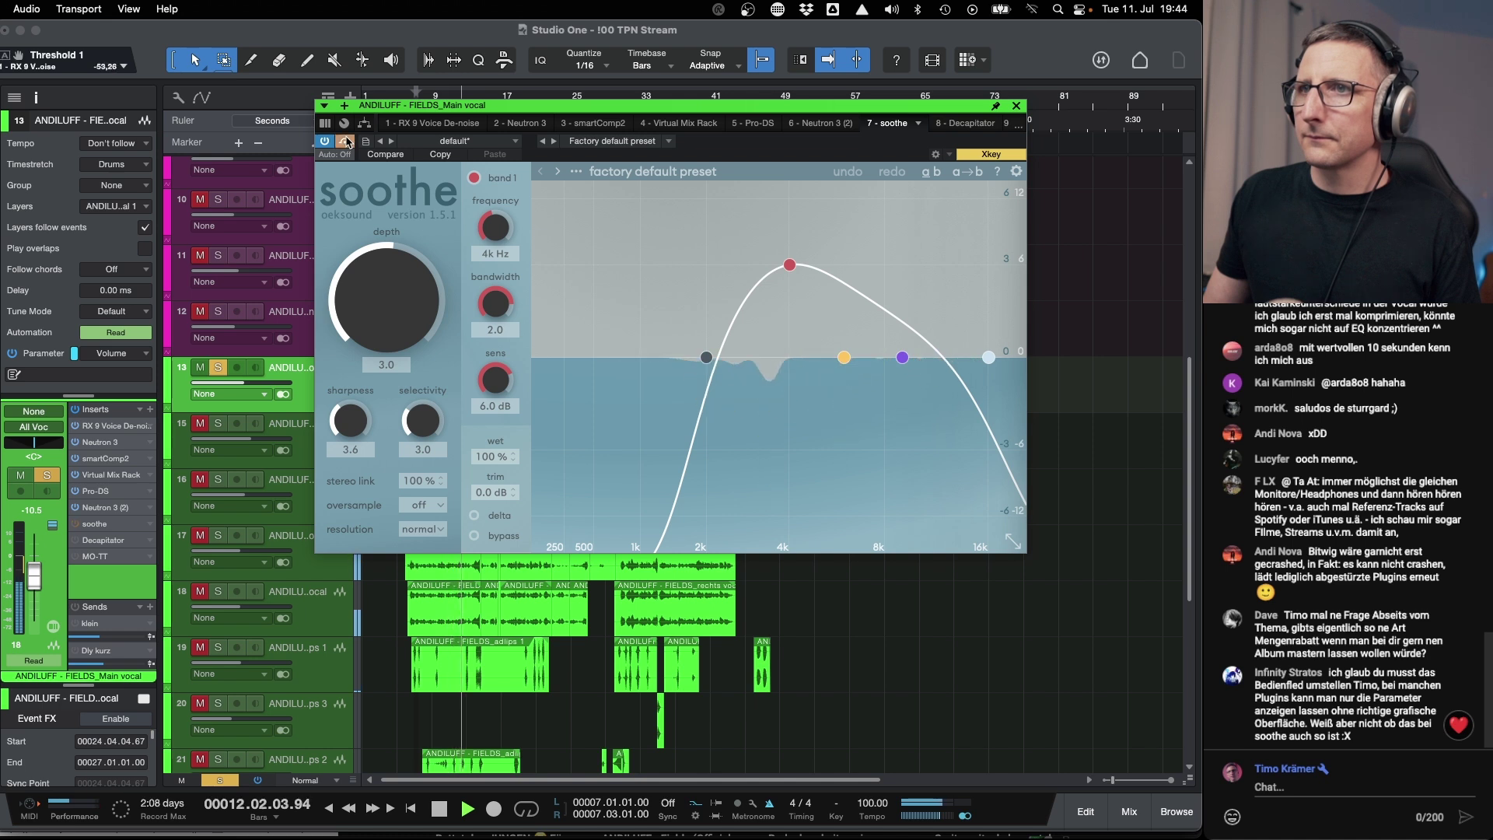
left_click(346, 141)
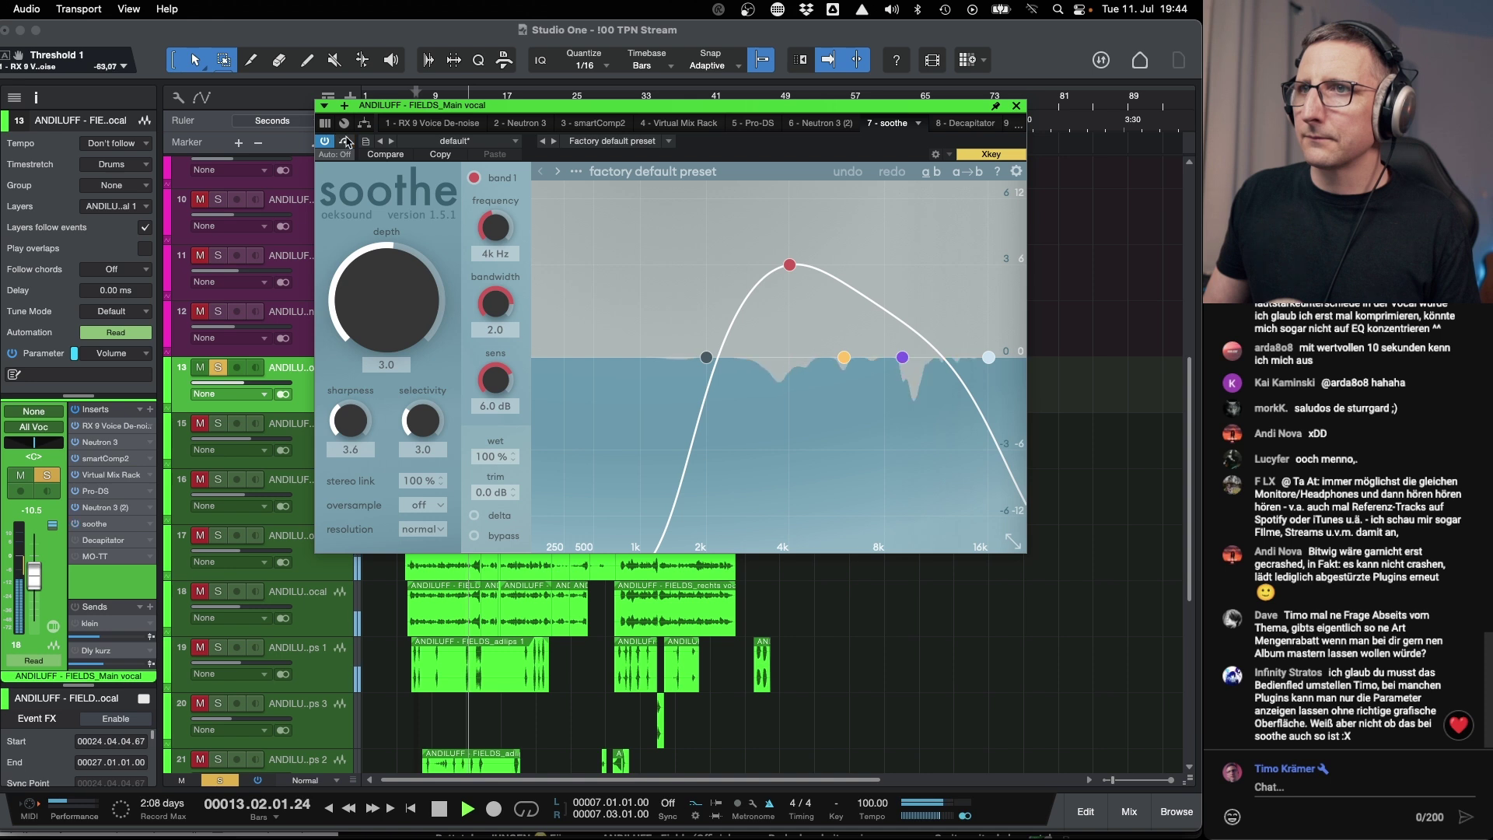
key("space")
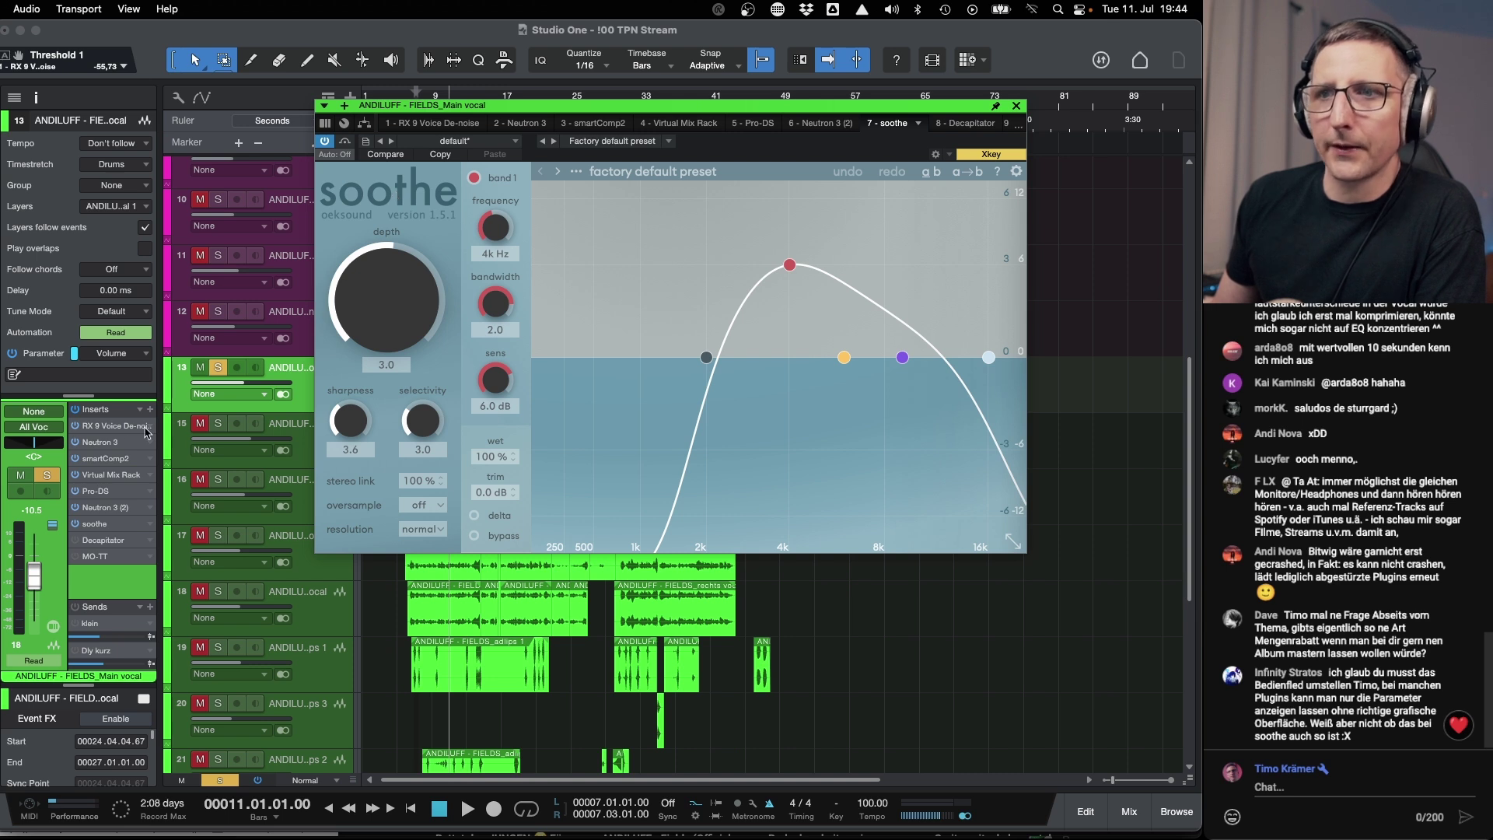
View the RX 9 Voice De-noise and first Neutron 3 settings on the Main vocal and close the plug-in window.
left_click(109, 426)
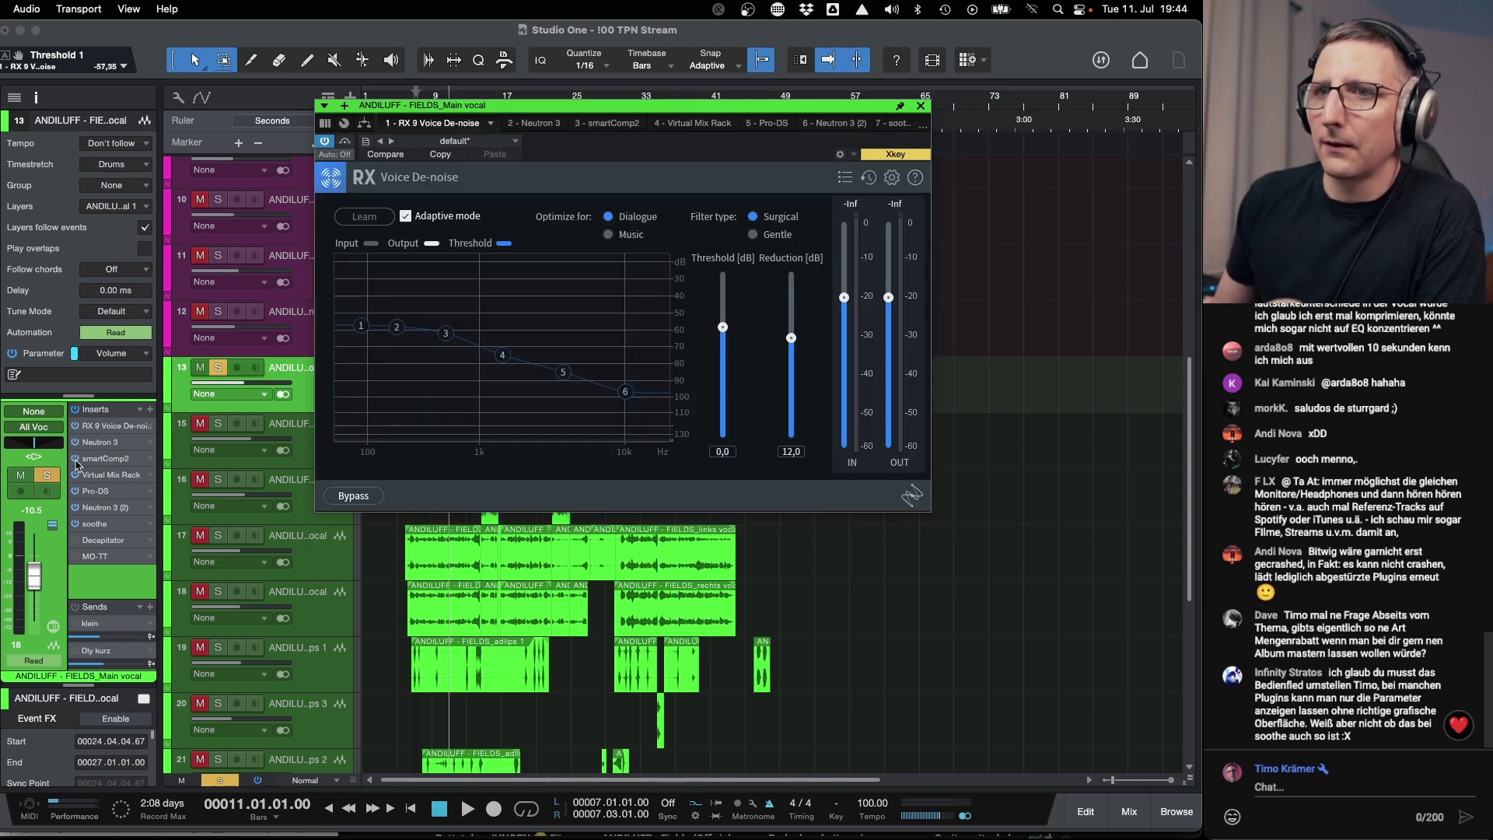
left_click(106, 443)
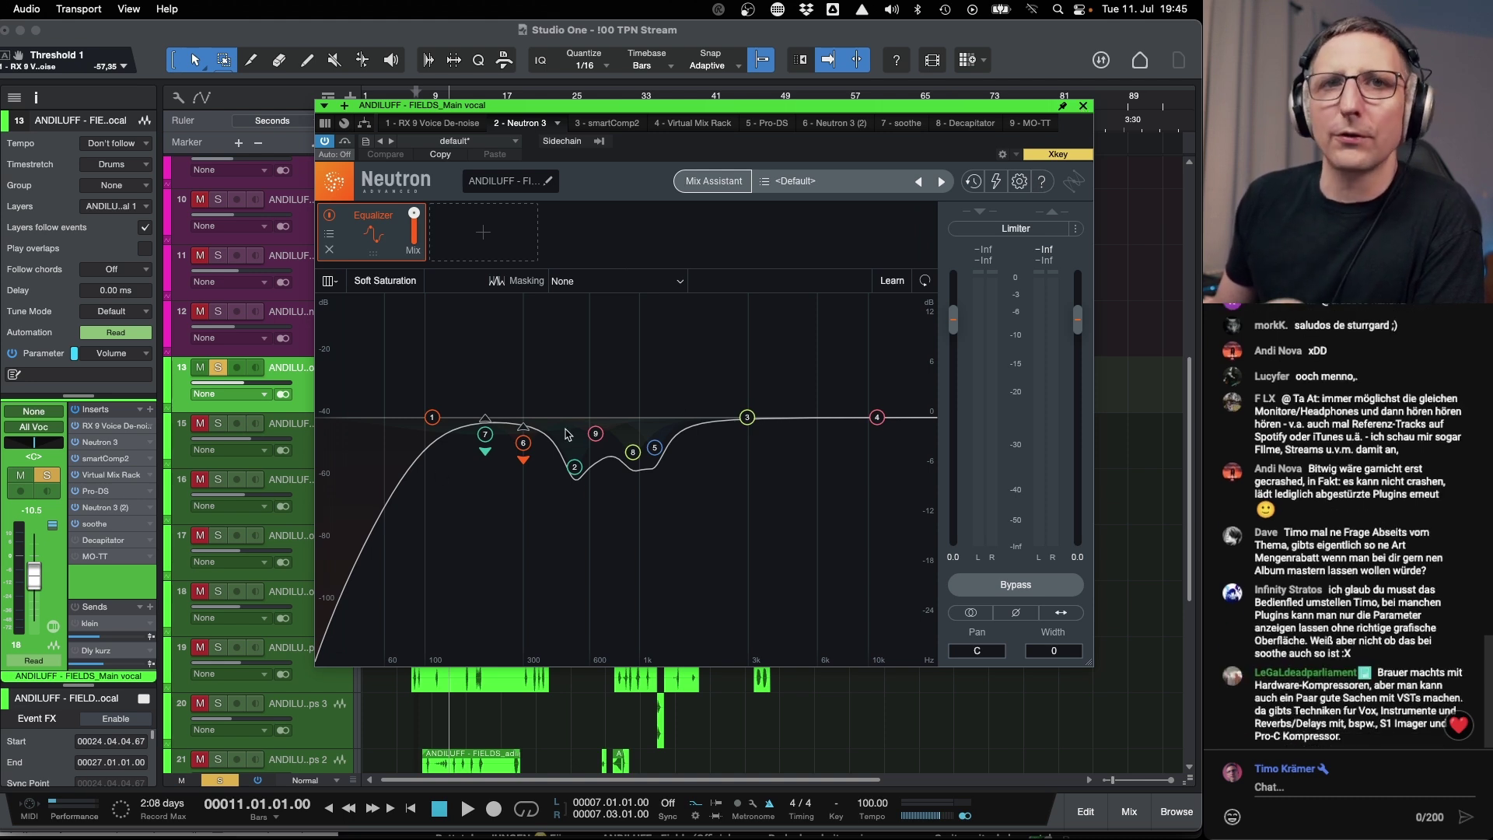
left_click(1084, 105)
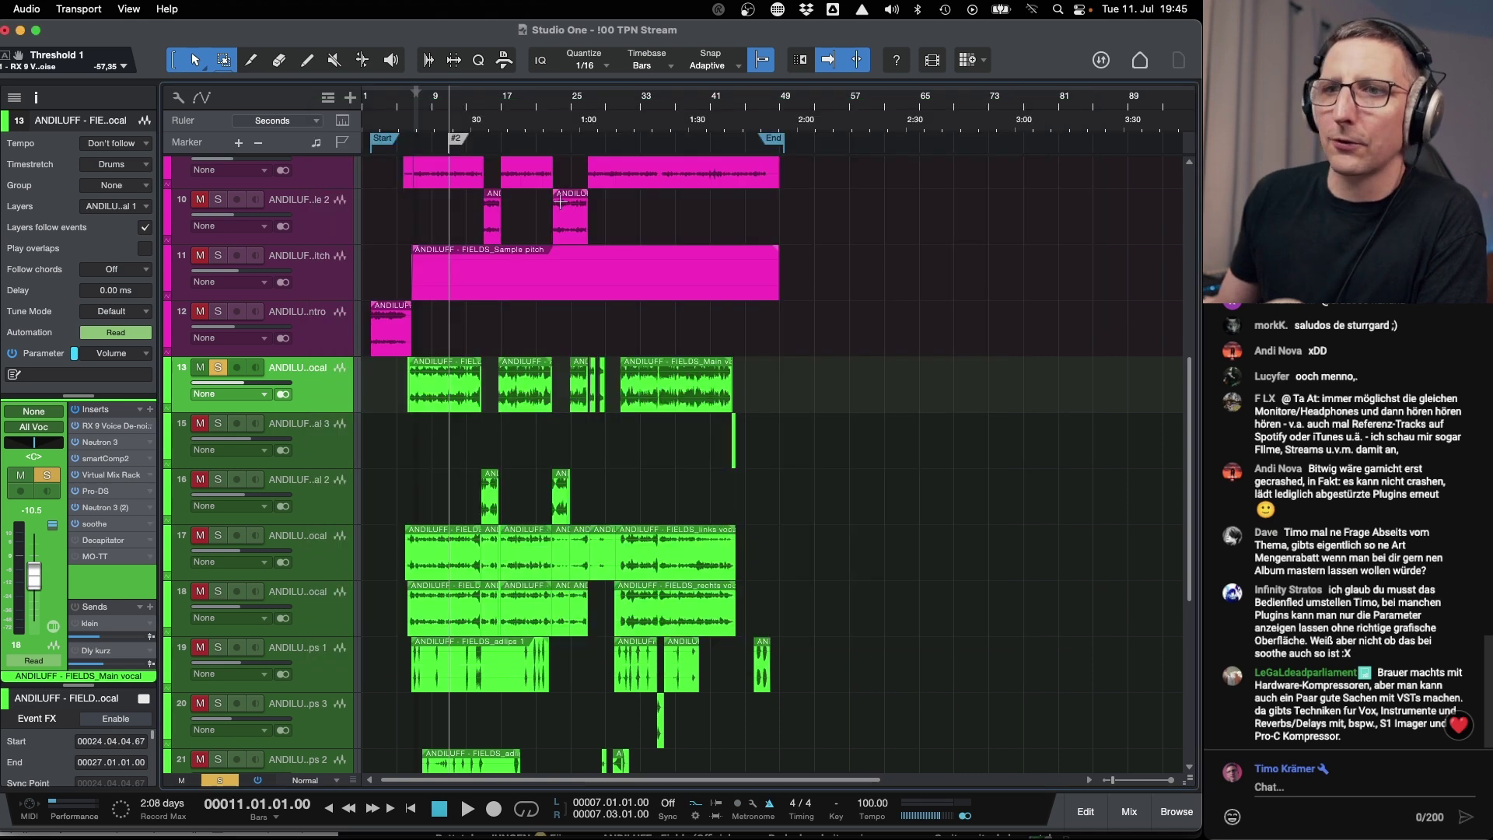
Reopen soothe on the Main vocal, set its depth to -0.9 and close it.
double_click(101, 525)
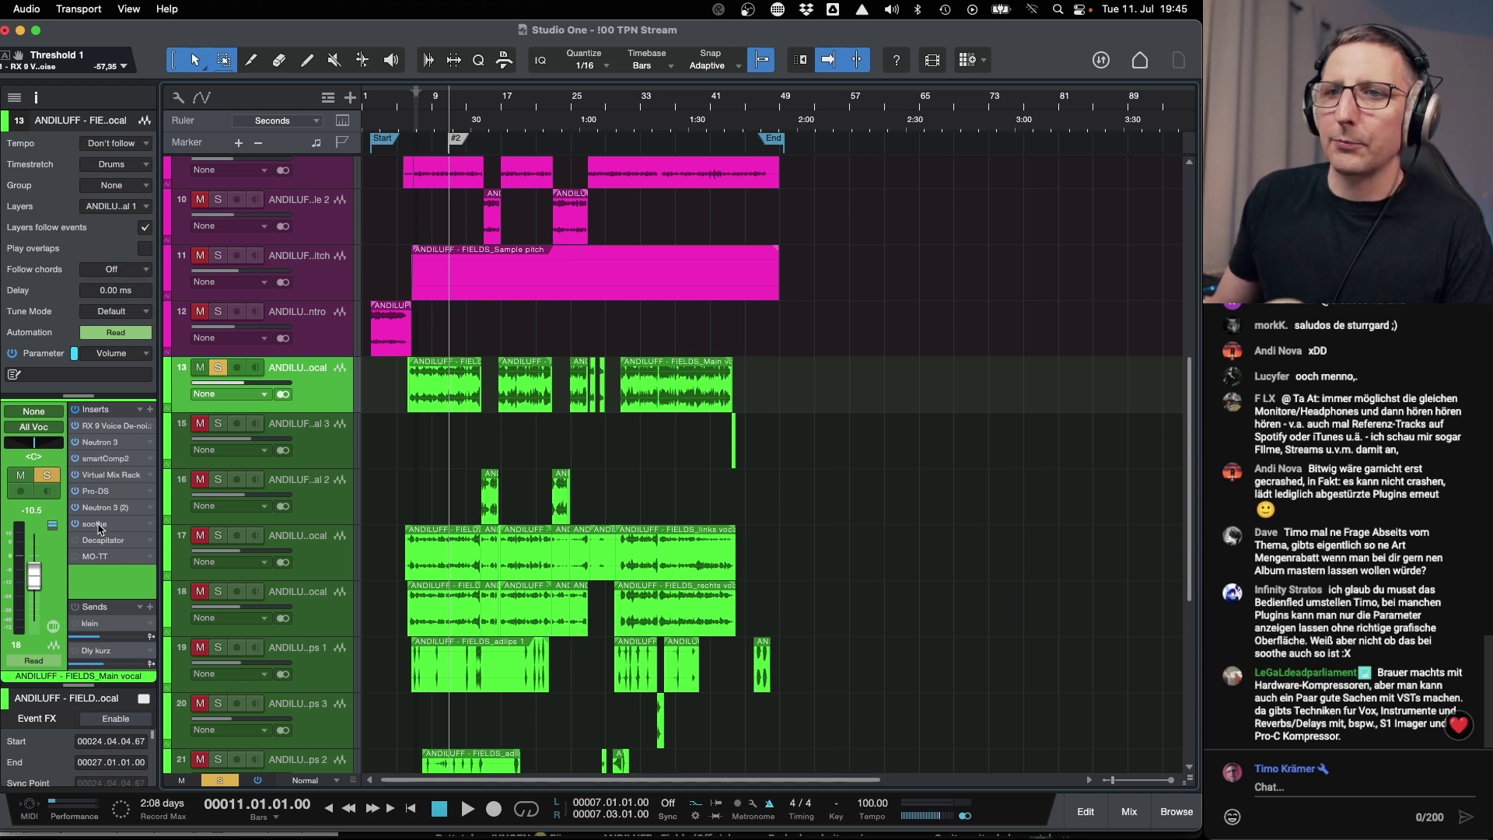
mouse_move(412, 274)
left_mouse_down()
mouse_move(403, 309)
mouse_move(417, 280)
left_mouse_up()
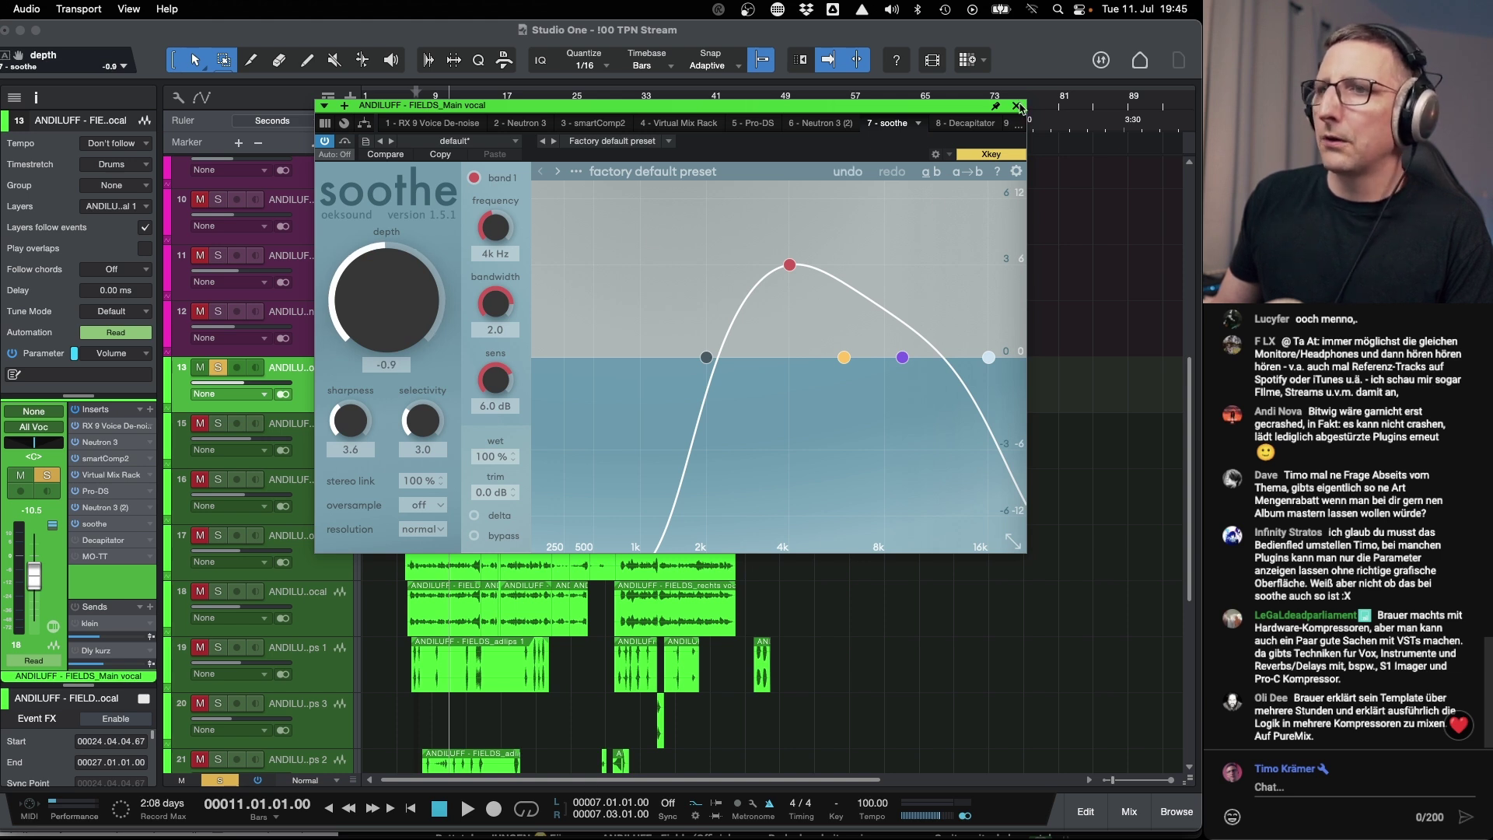
left_click(1017, 106)
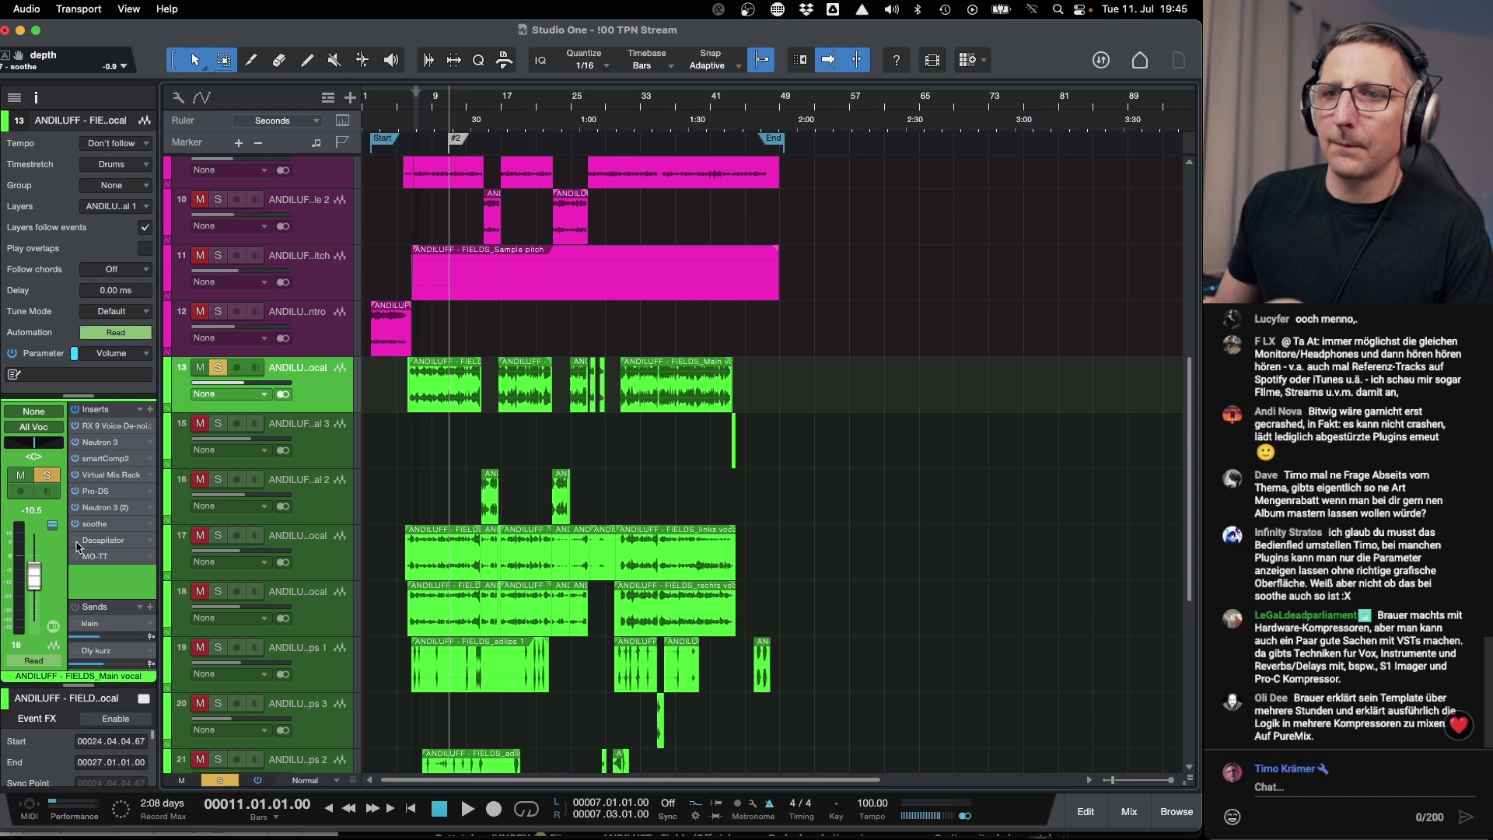
Reactivate and open Decapitator, move its window off the insert power switches, and compare playback from bar 11 with it bypassed and active.
left_click(103, 541)
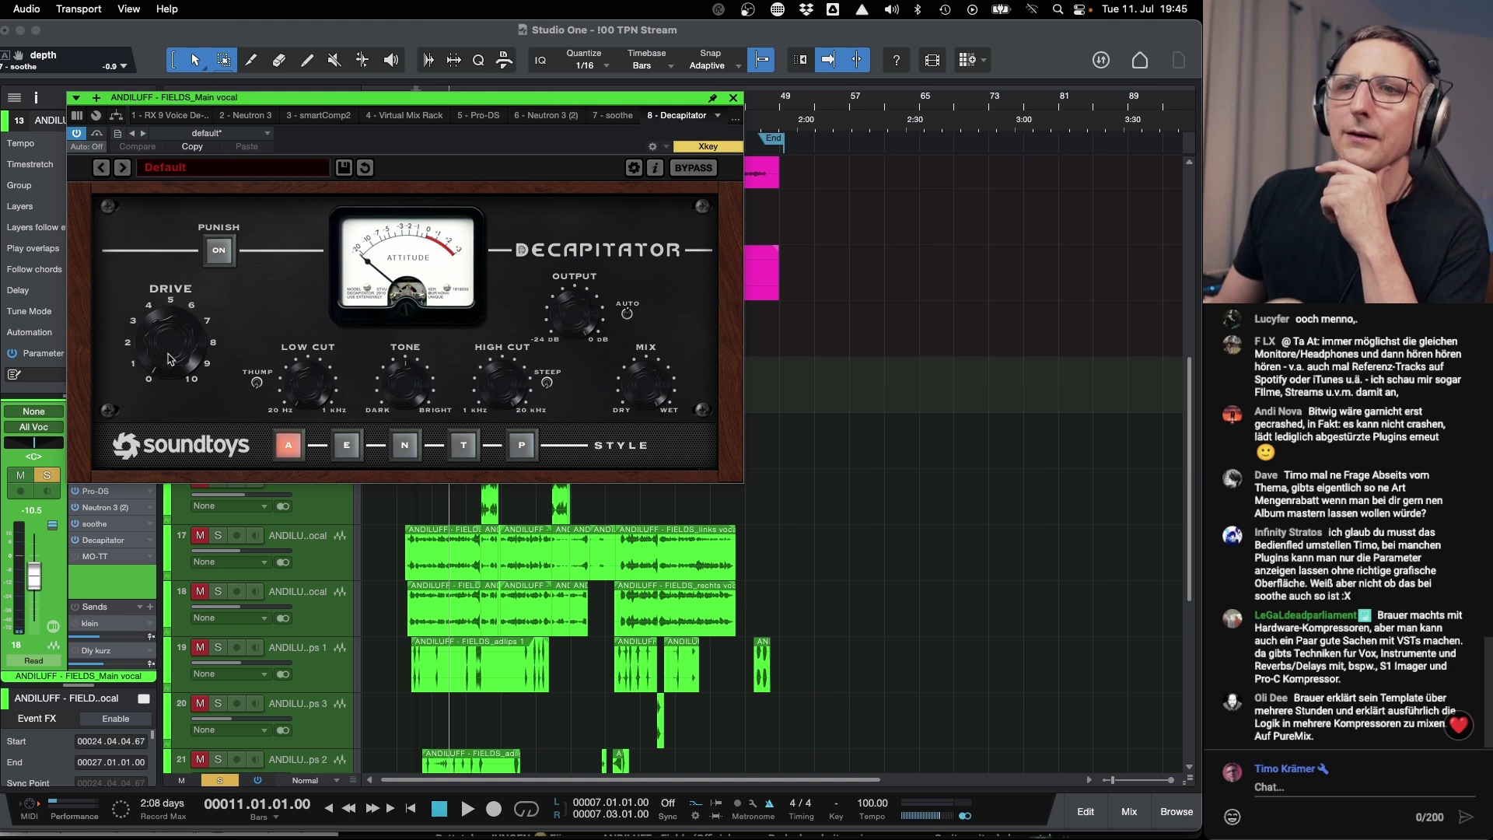
left_click_drag(325, 105, 386, 122)
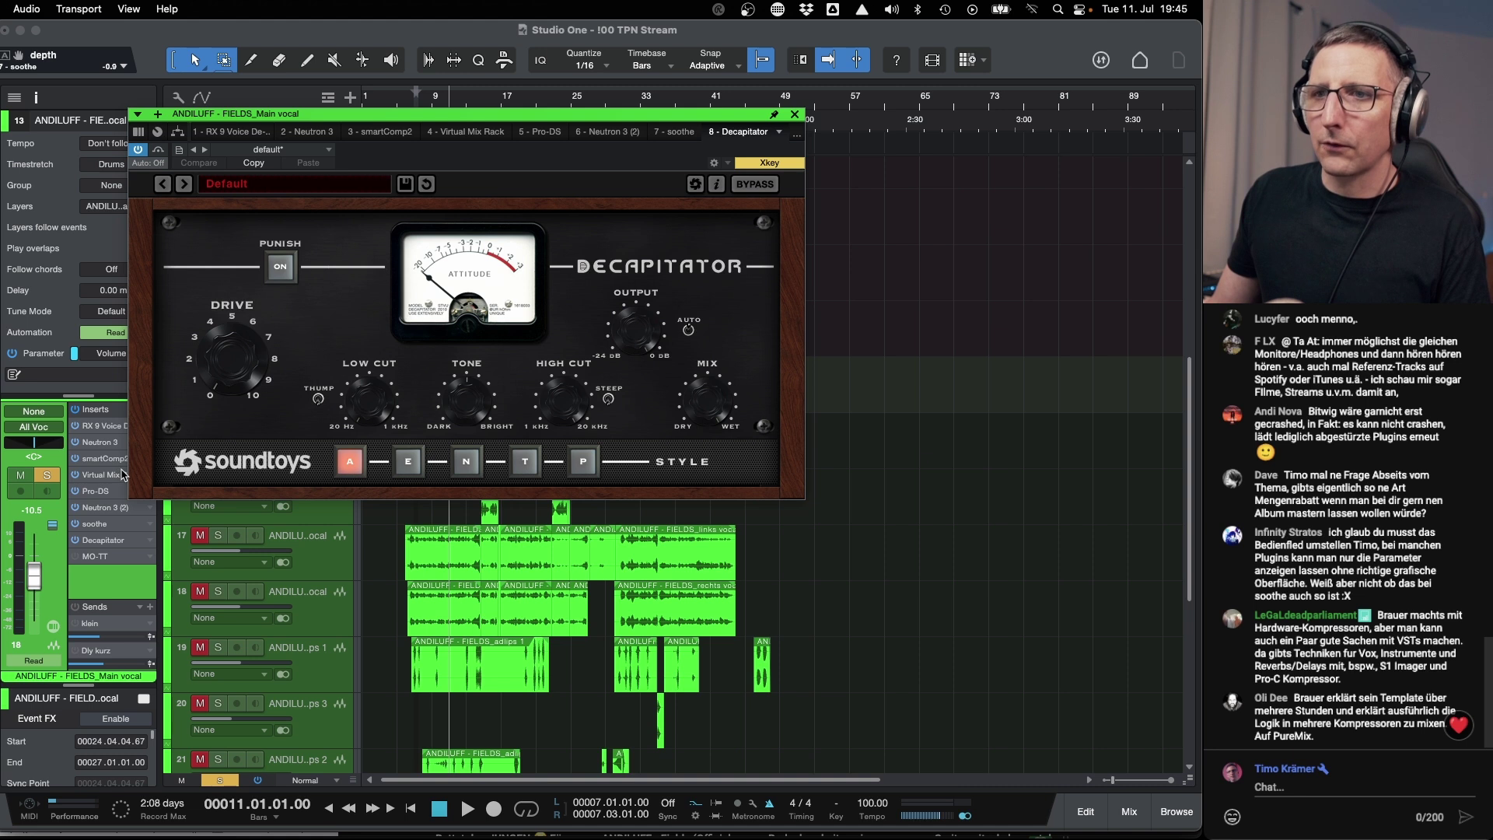
left_click(158, 151)
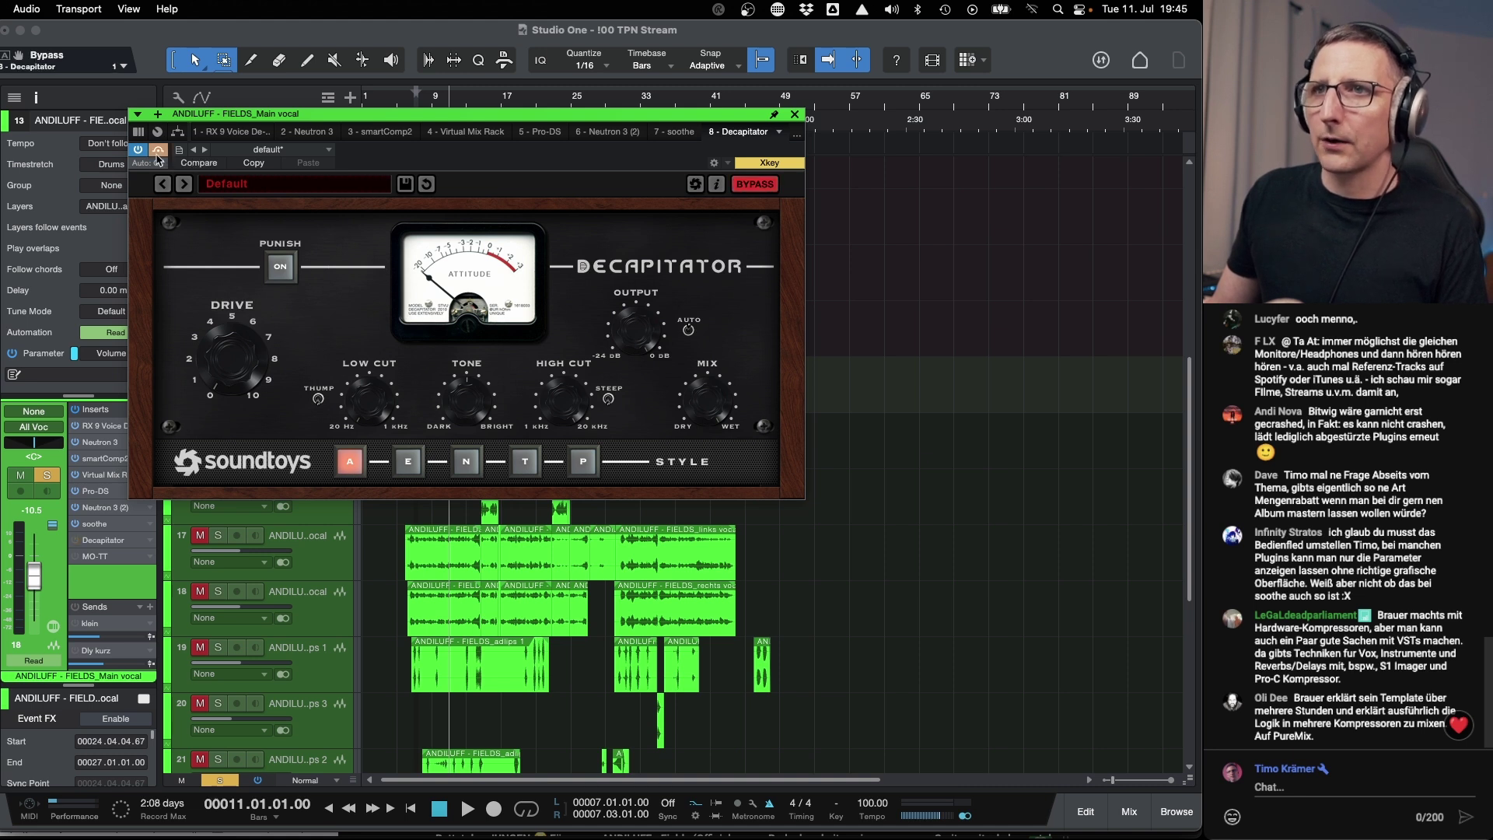
key("space")
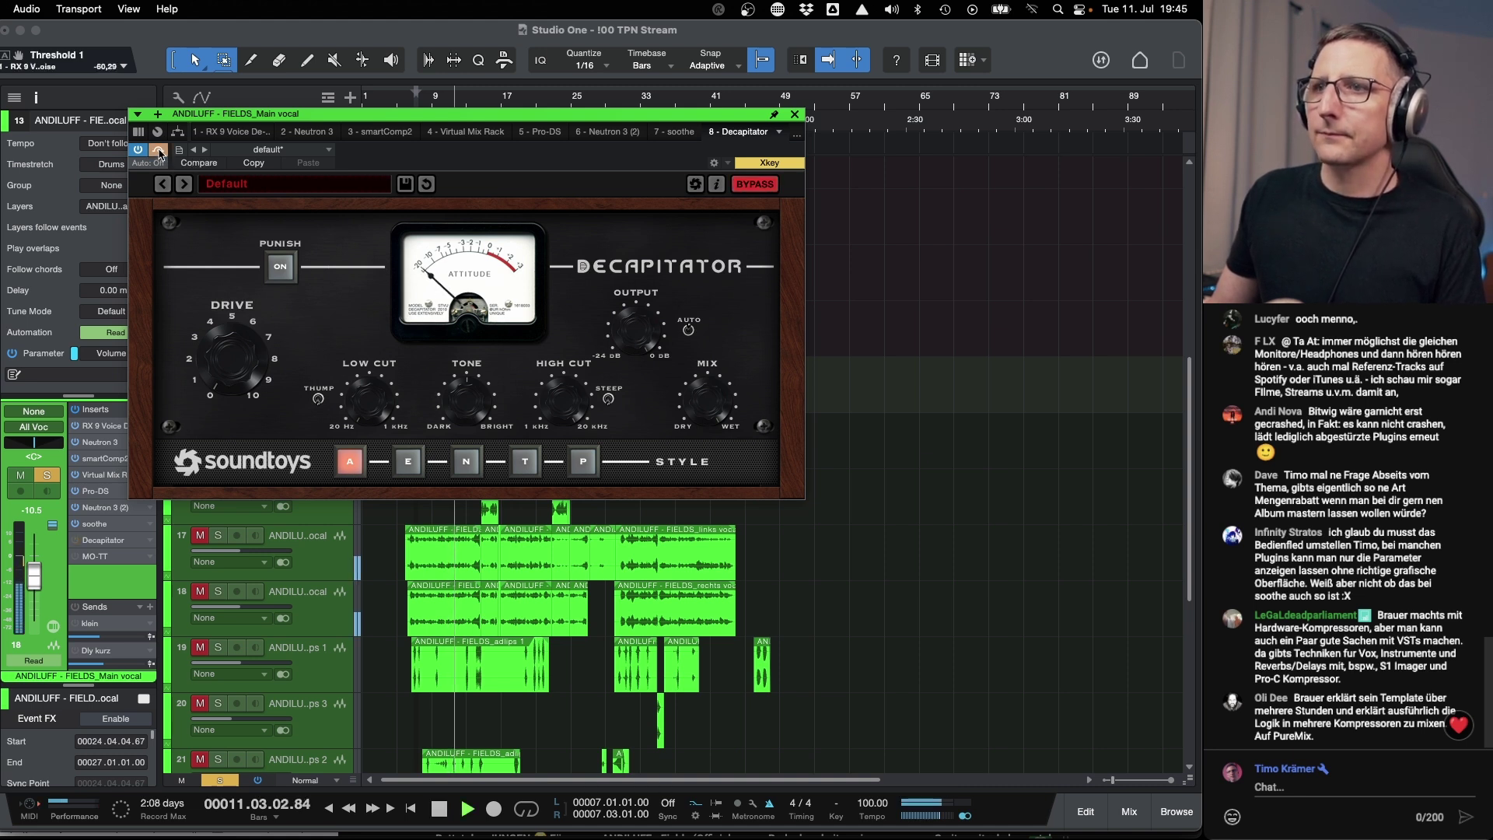
left_click(159, 151)
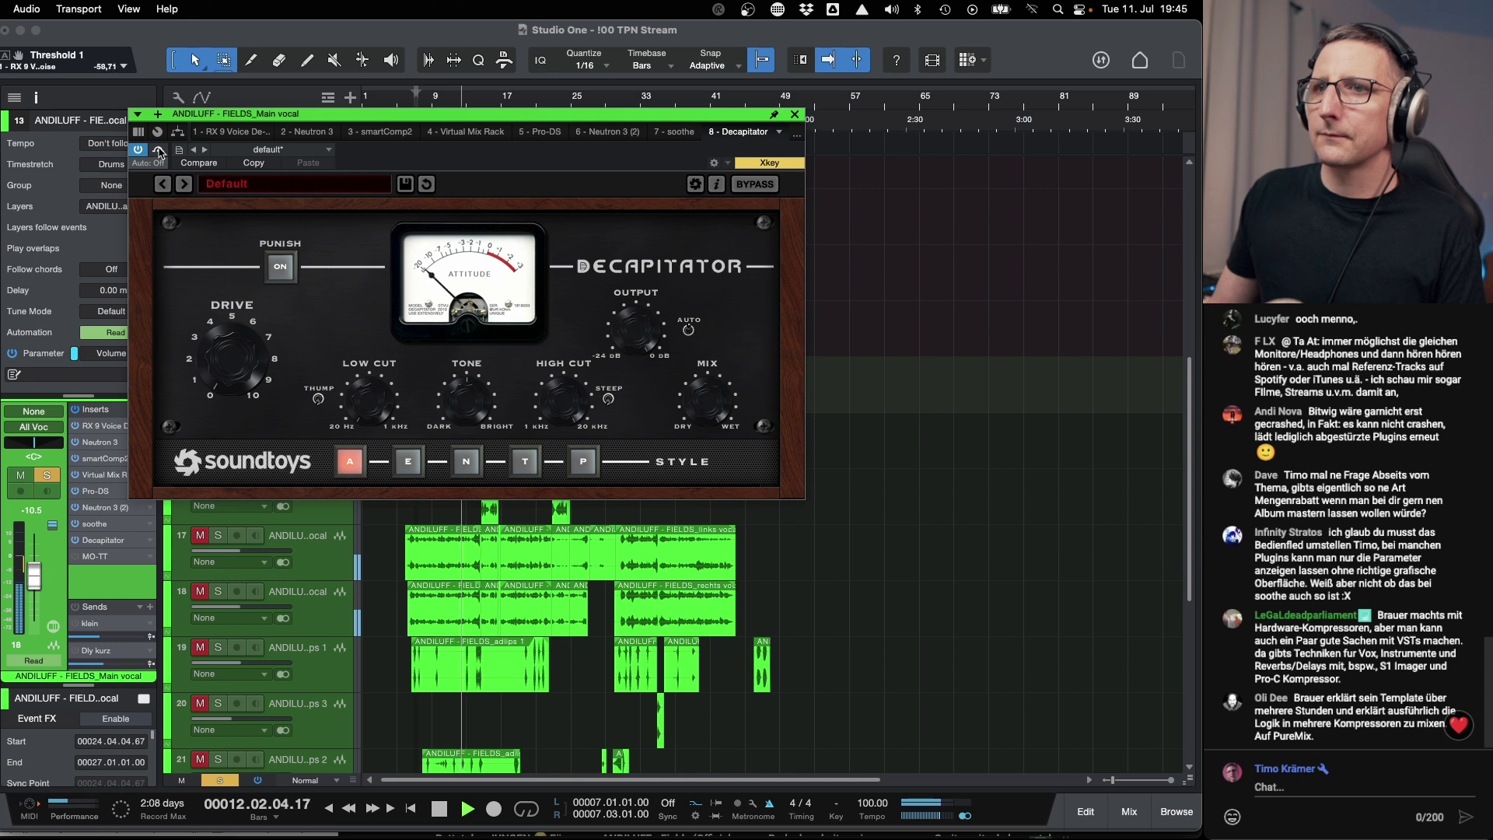
left_click(159, 152)
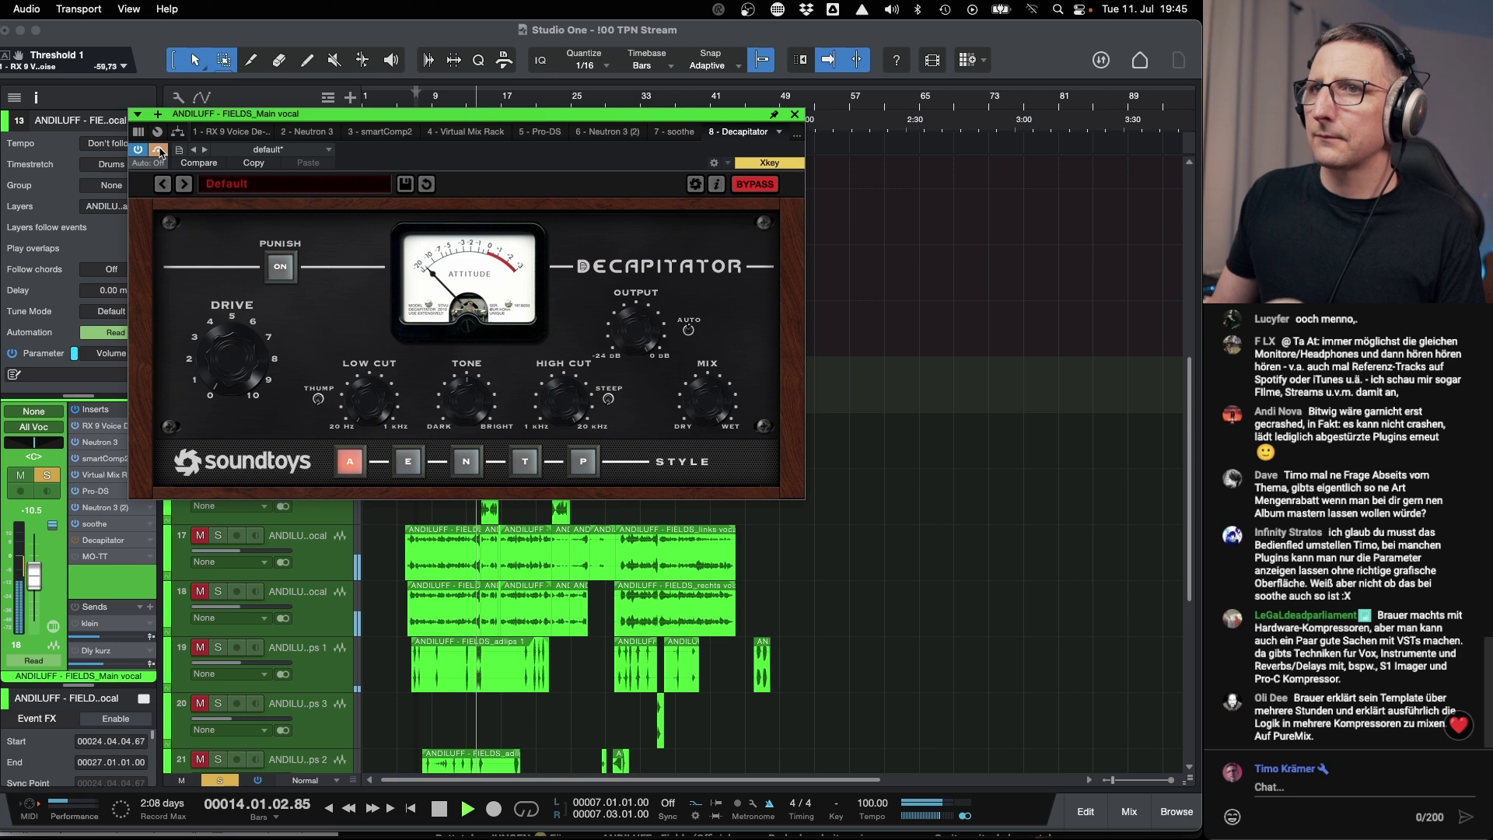
key("space")
key("space")
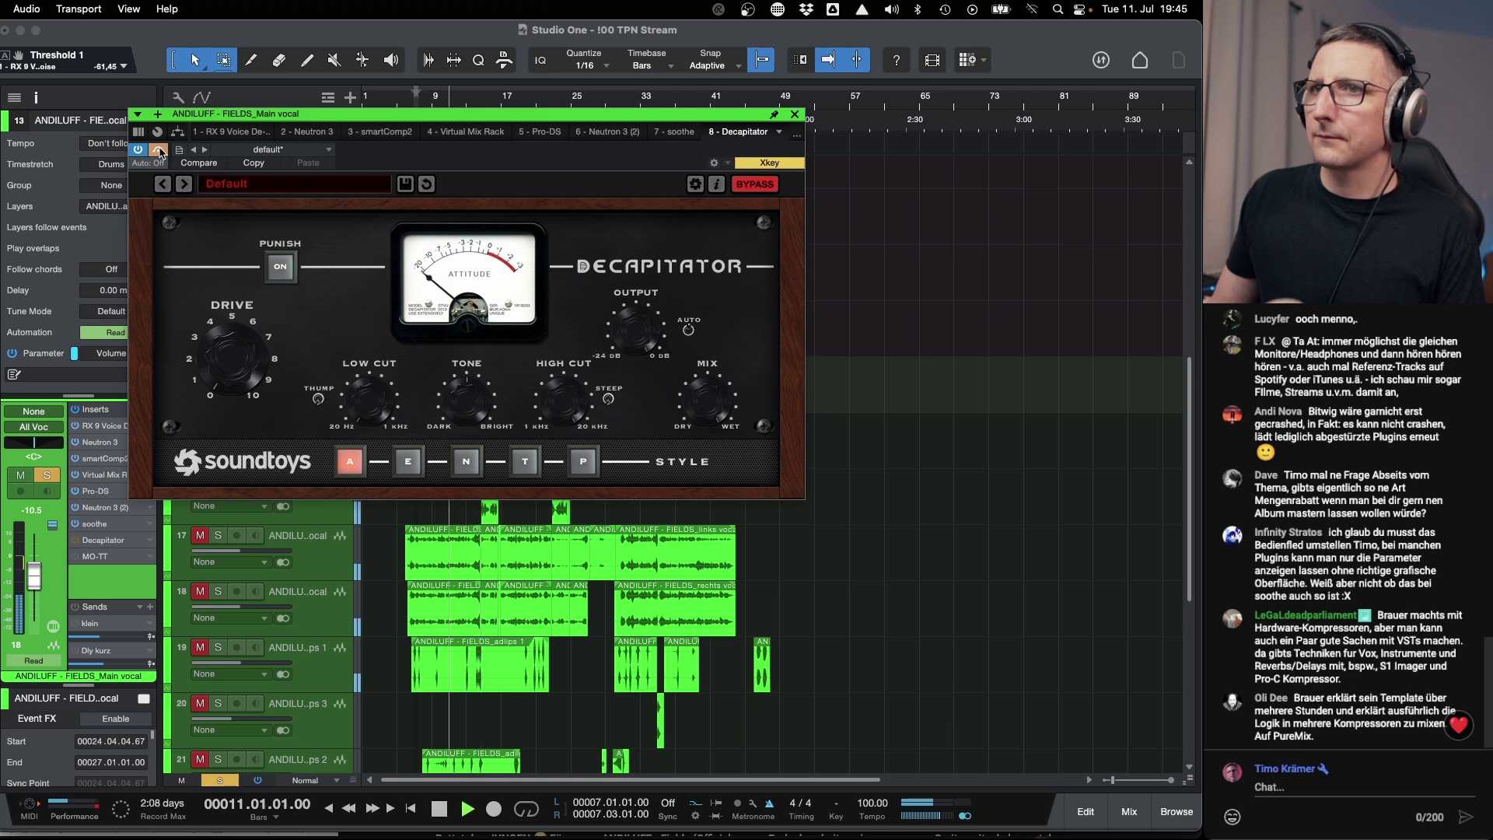
left_click(159, 151)
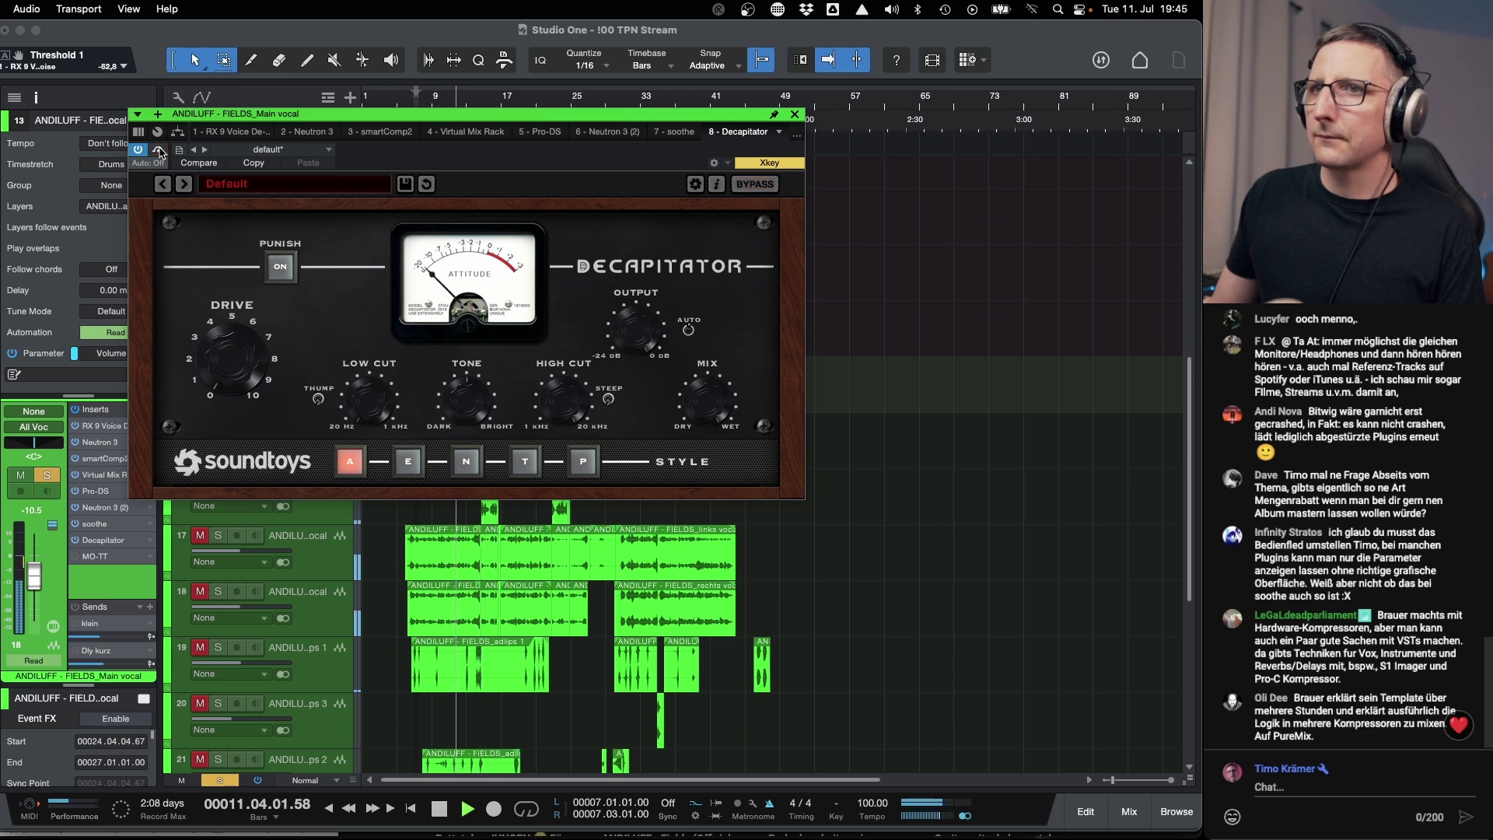
left_click(159, 150)
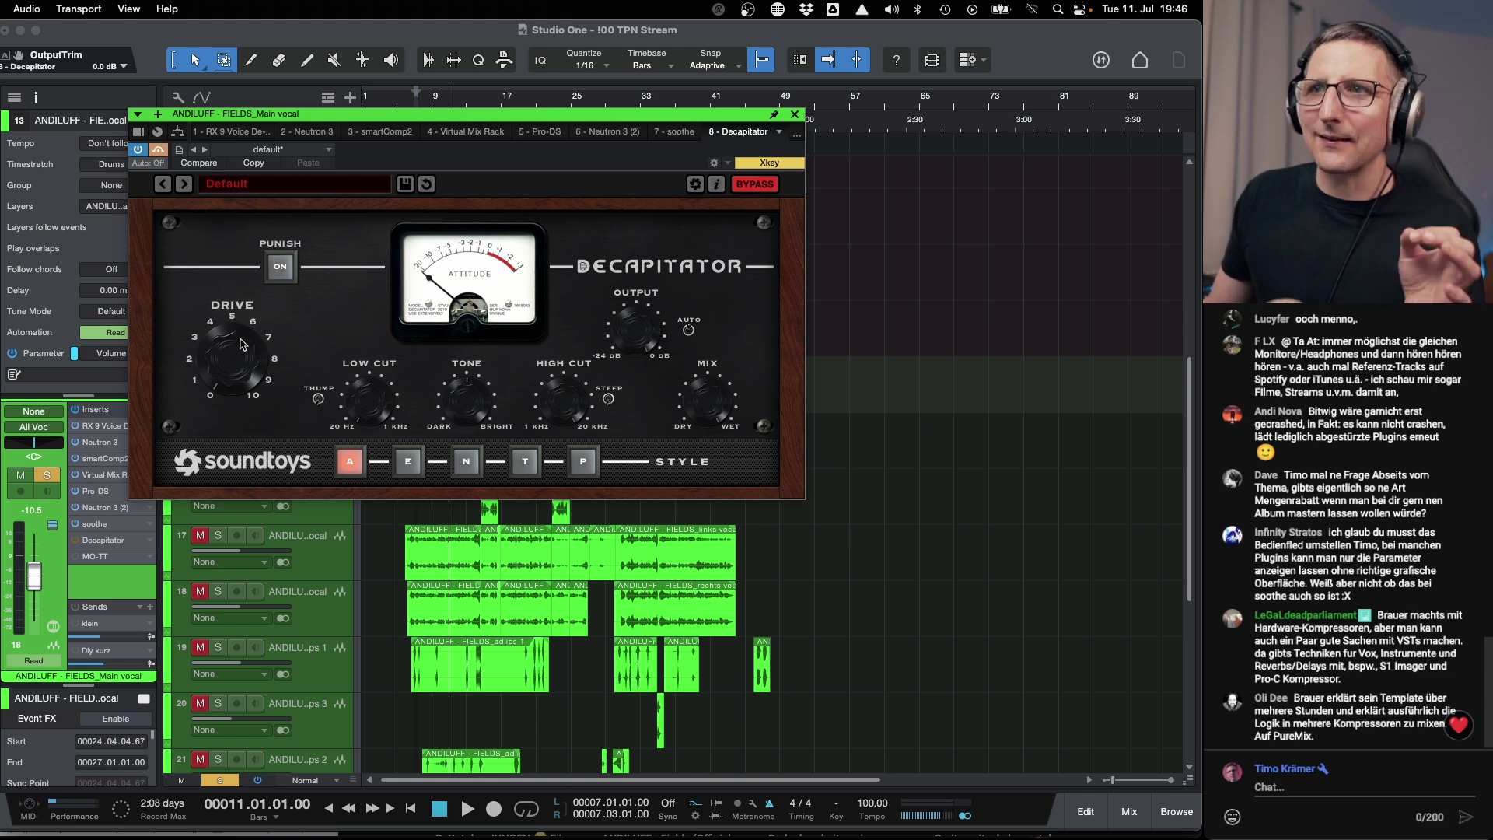
Unbypass Decapitator, try a higher Drive during playback from bar 11, turn it back down and close the plug-in.
left_click_drag(238, 367, 232, 337)
left_click(163, 150)
left_click_drag(220, 310, 233, 414)
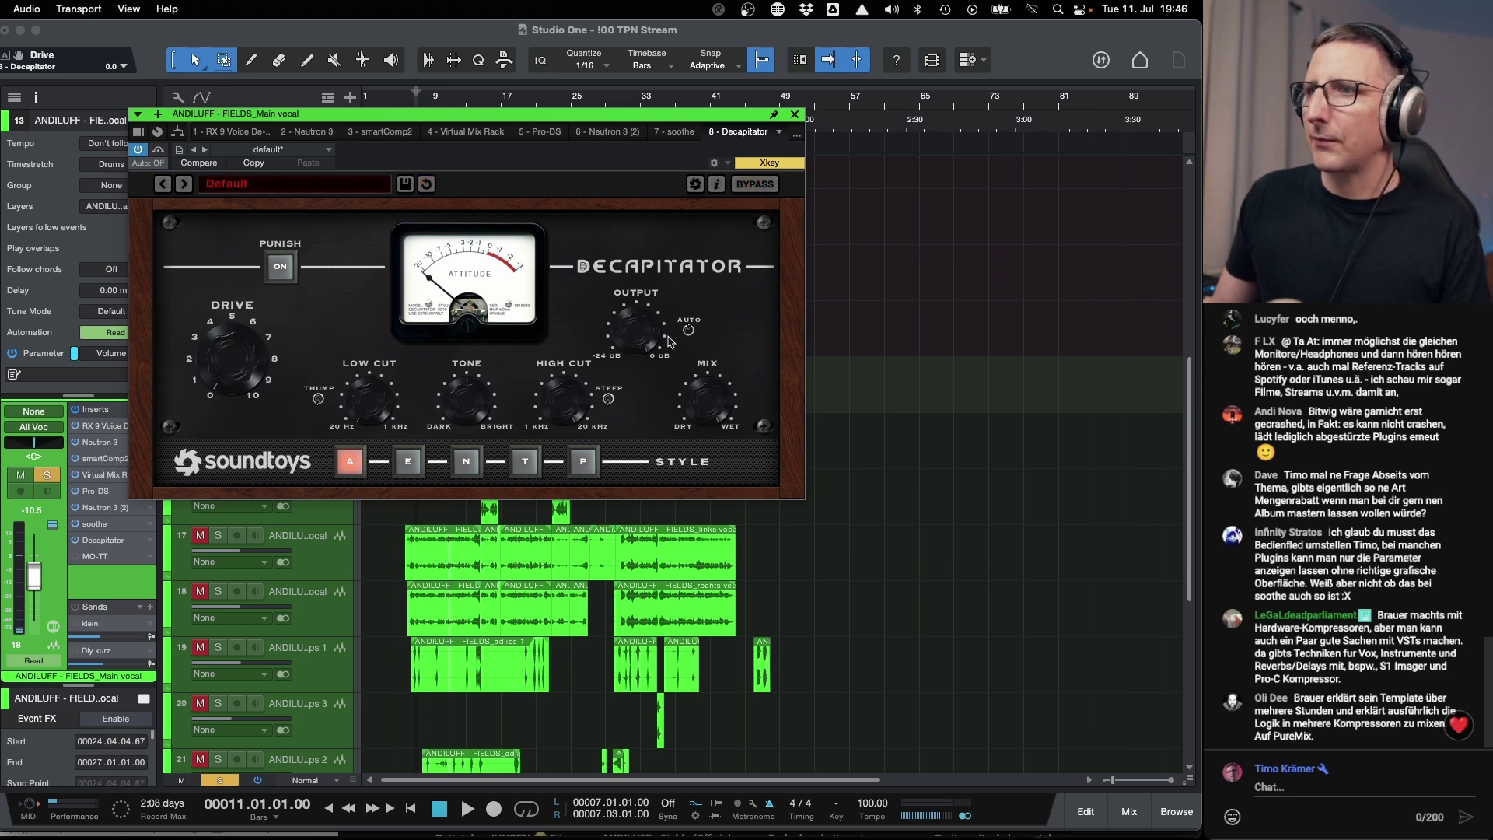
key("space")
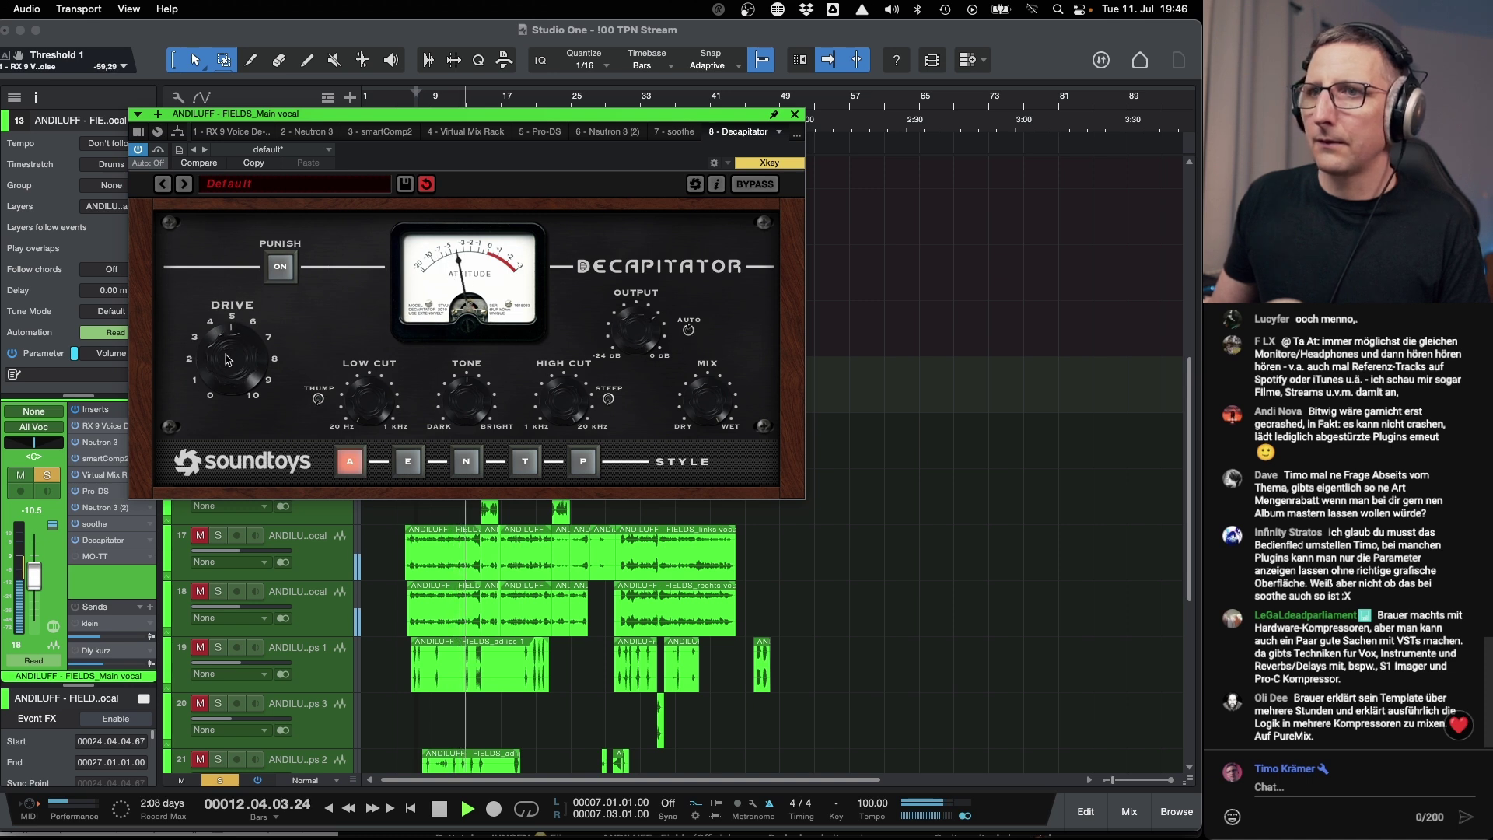
key("space")
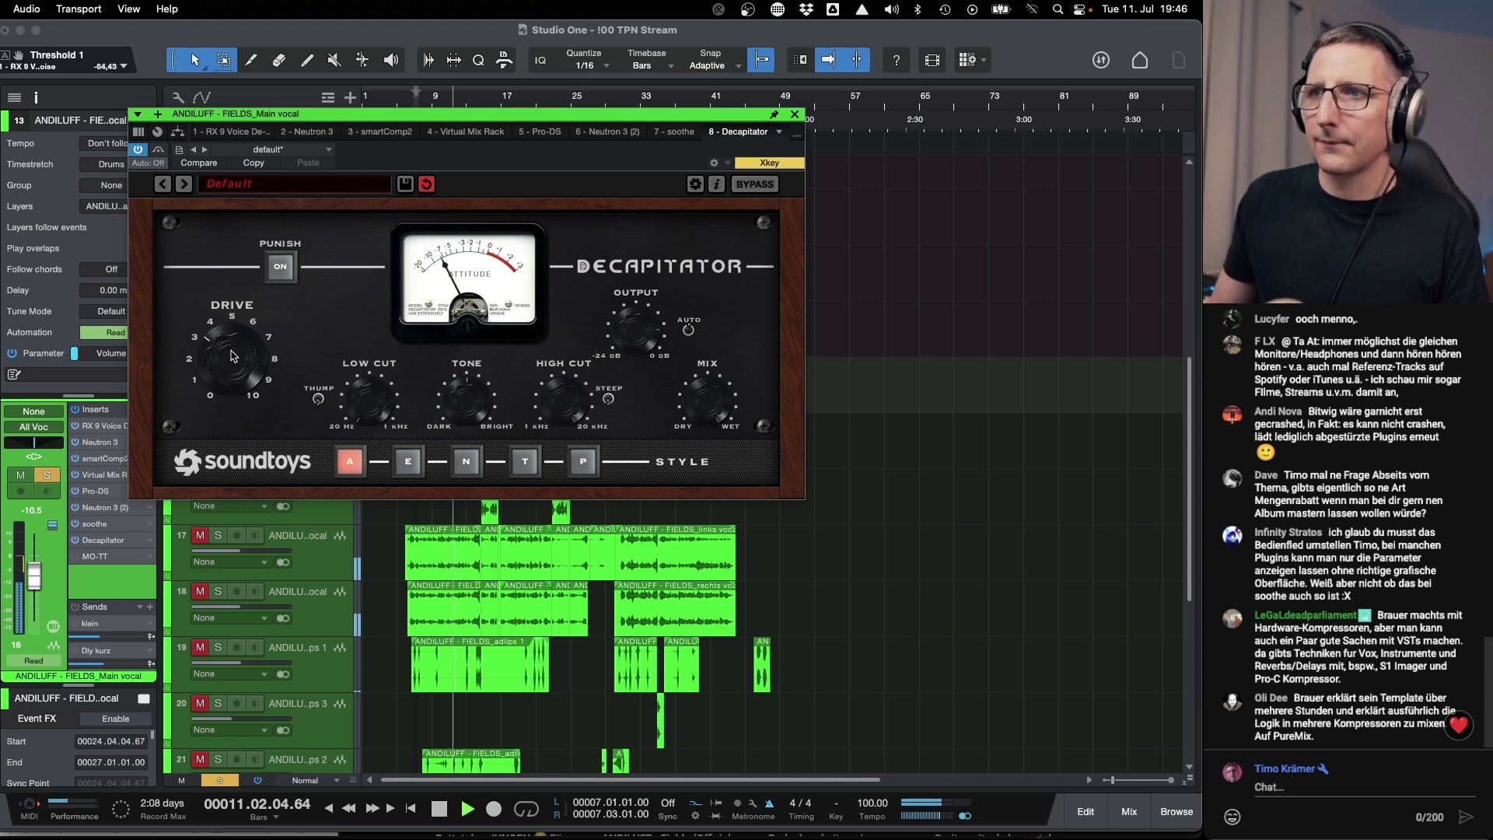
left_click_drag(231, 356, 234, 407)
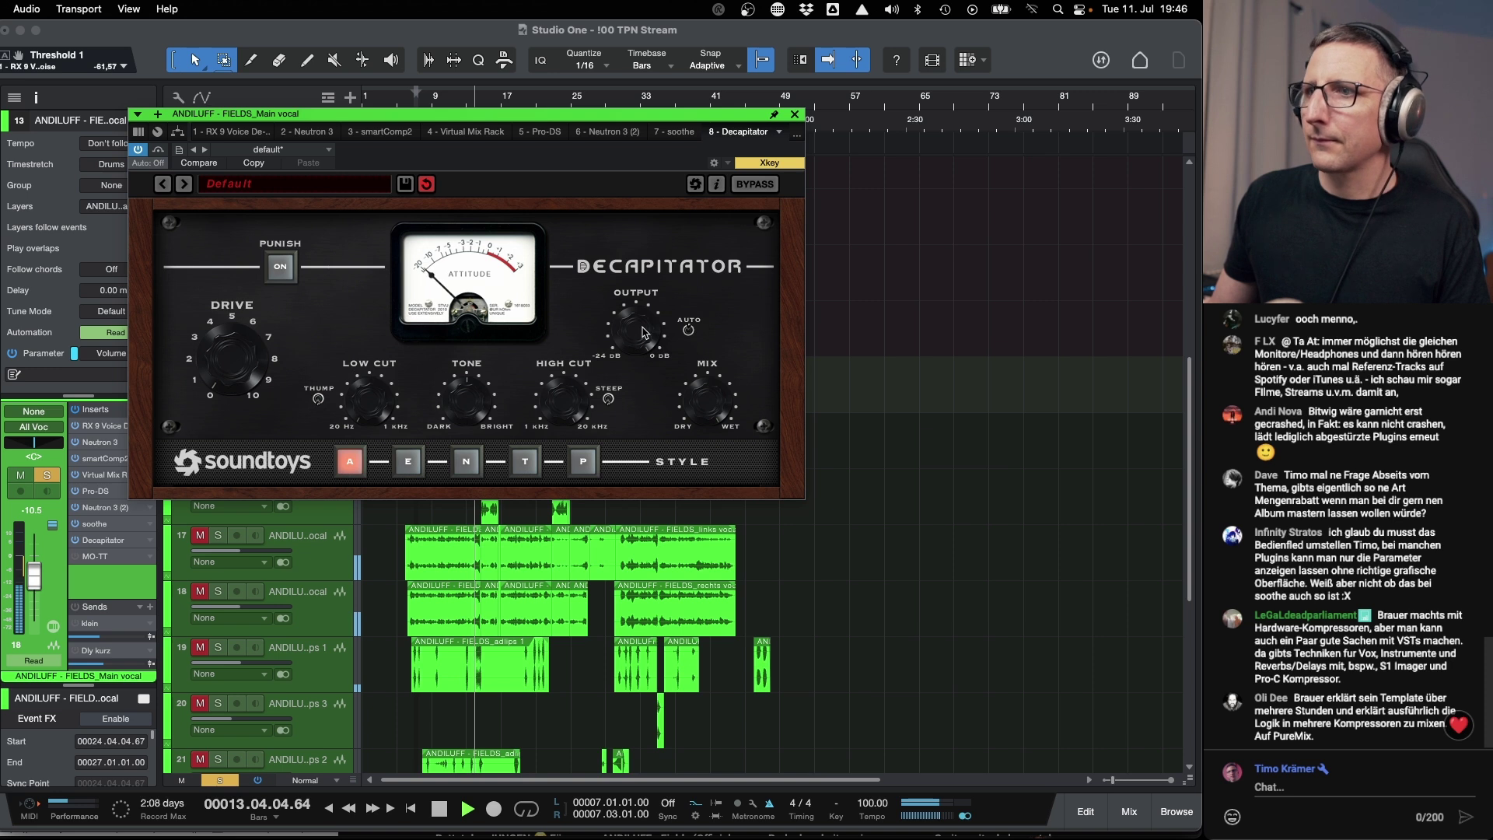
key("space")
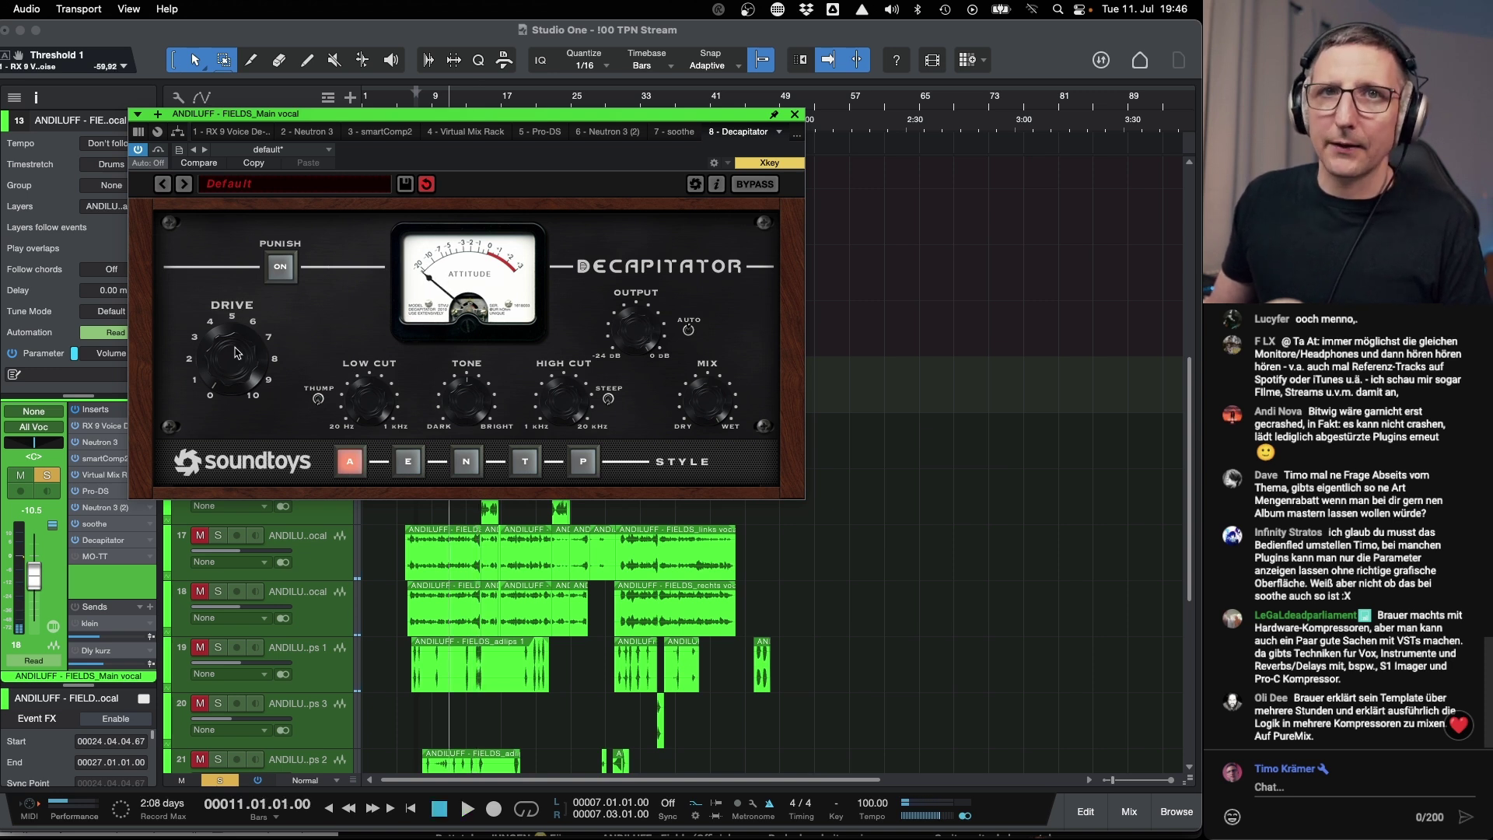
left_click(794, 114)
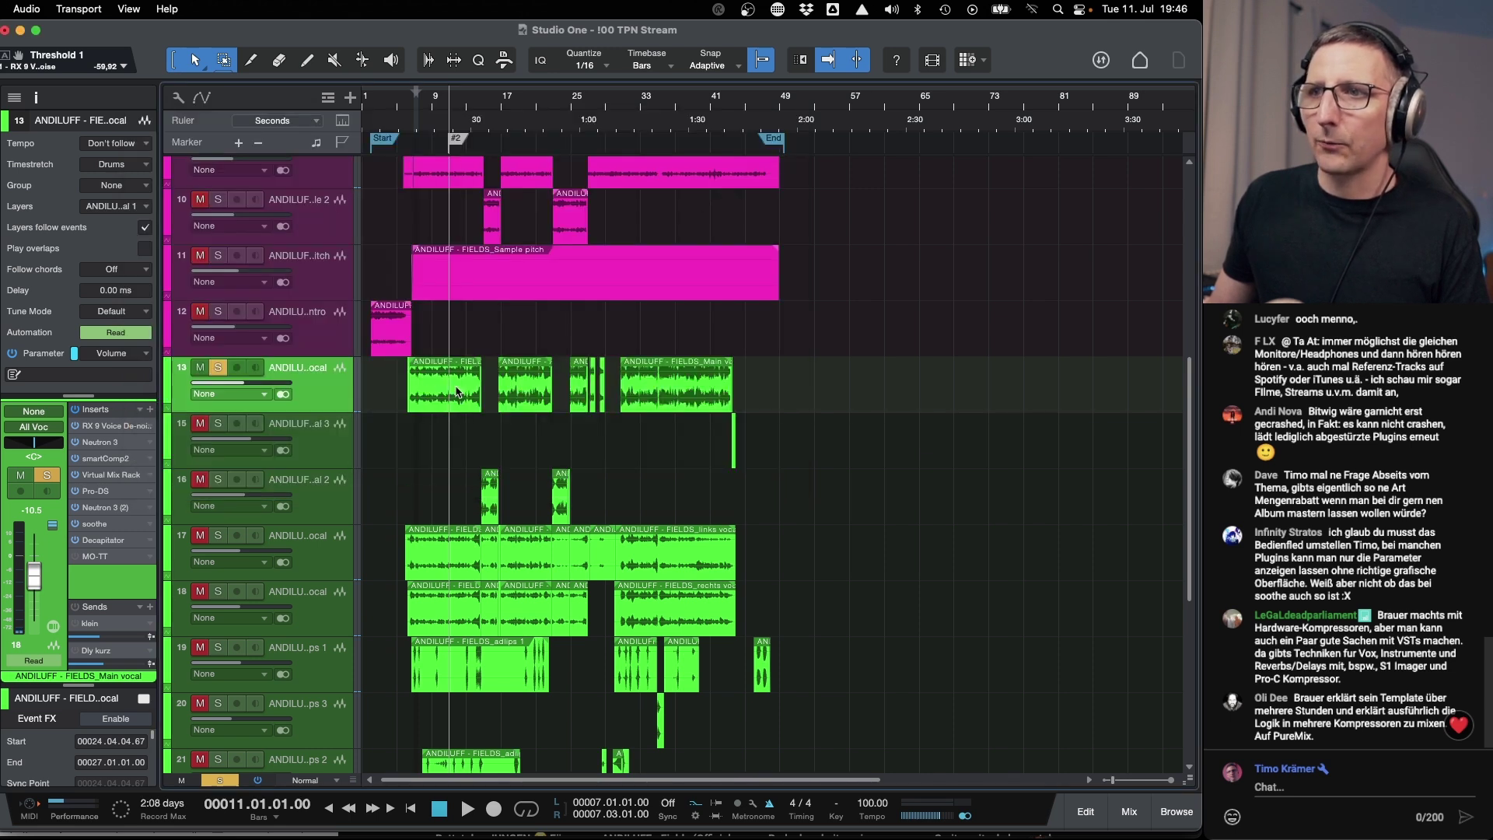
Select the first Main vocal clip and point out its volume handle.
left_click(437, 403)
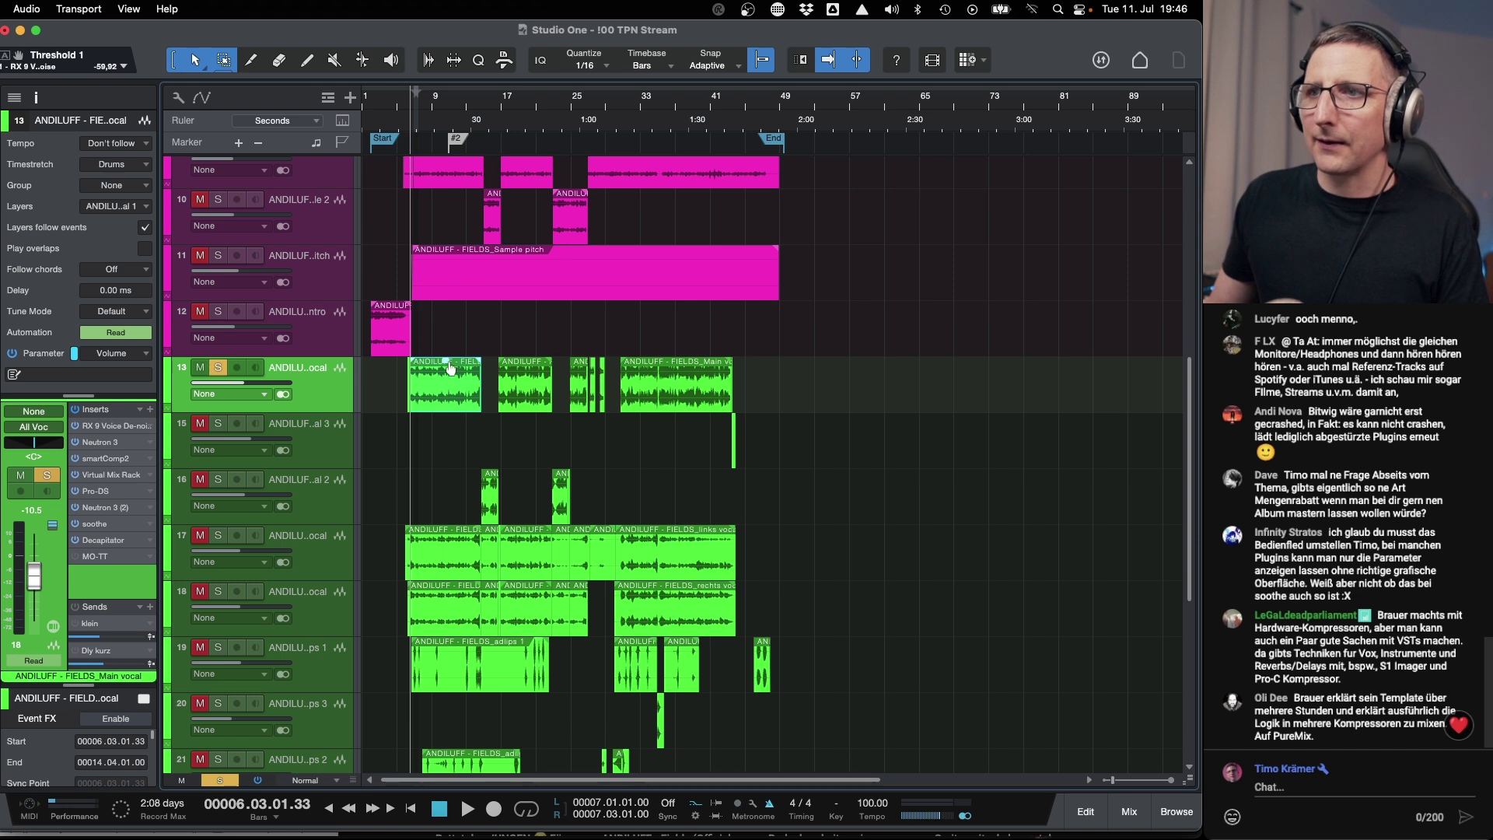
mouse_move(449, 368)
left_mouse_down()
mouse_move(454, 350)
mouse_move(455, 387)
mouse_move(449, 367)
left_mouse_up()
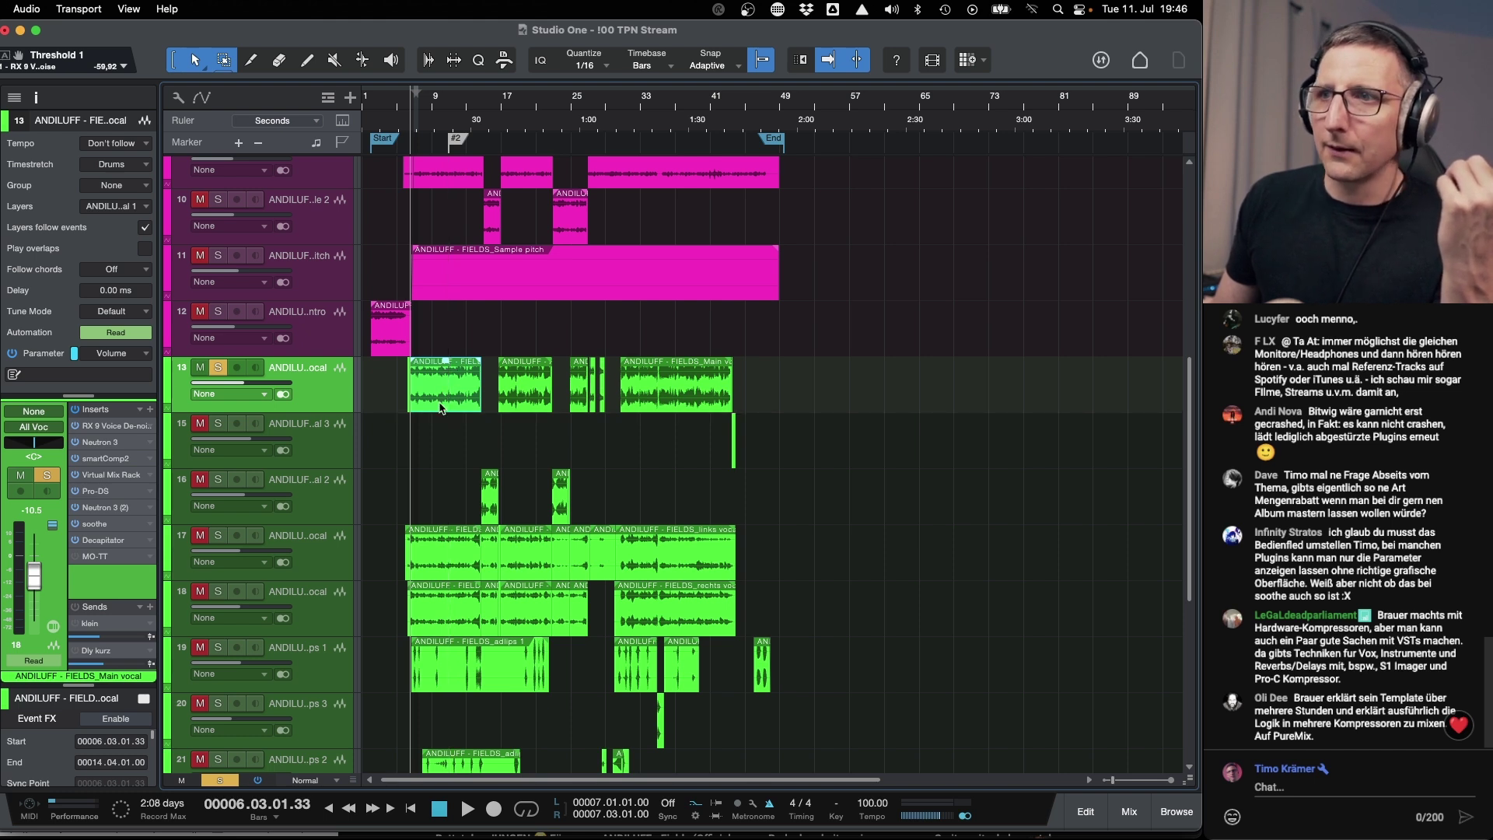
left_click_drag(446, 369, 452, 358)
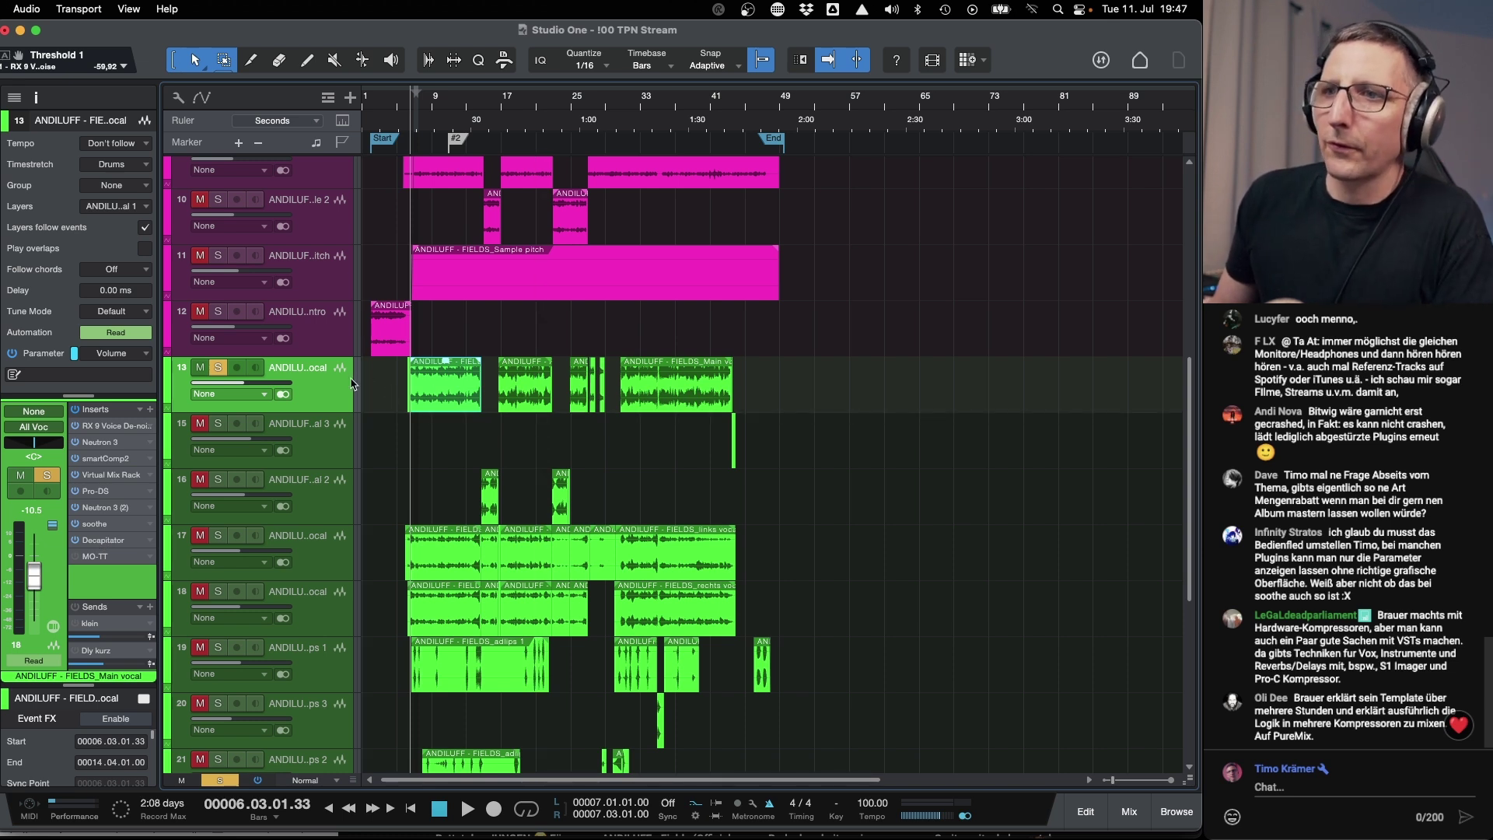
Open MO-TT on the Main vocal, play it briefly, move its window clear of the timeline and set the playback position to bar 11.
left_click(91, 557)
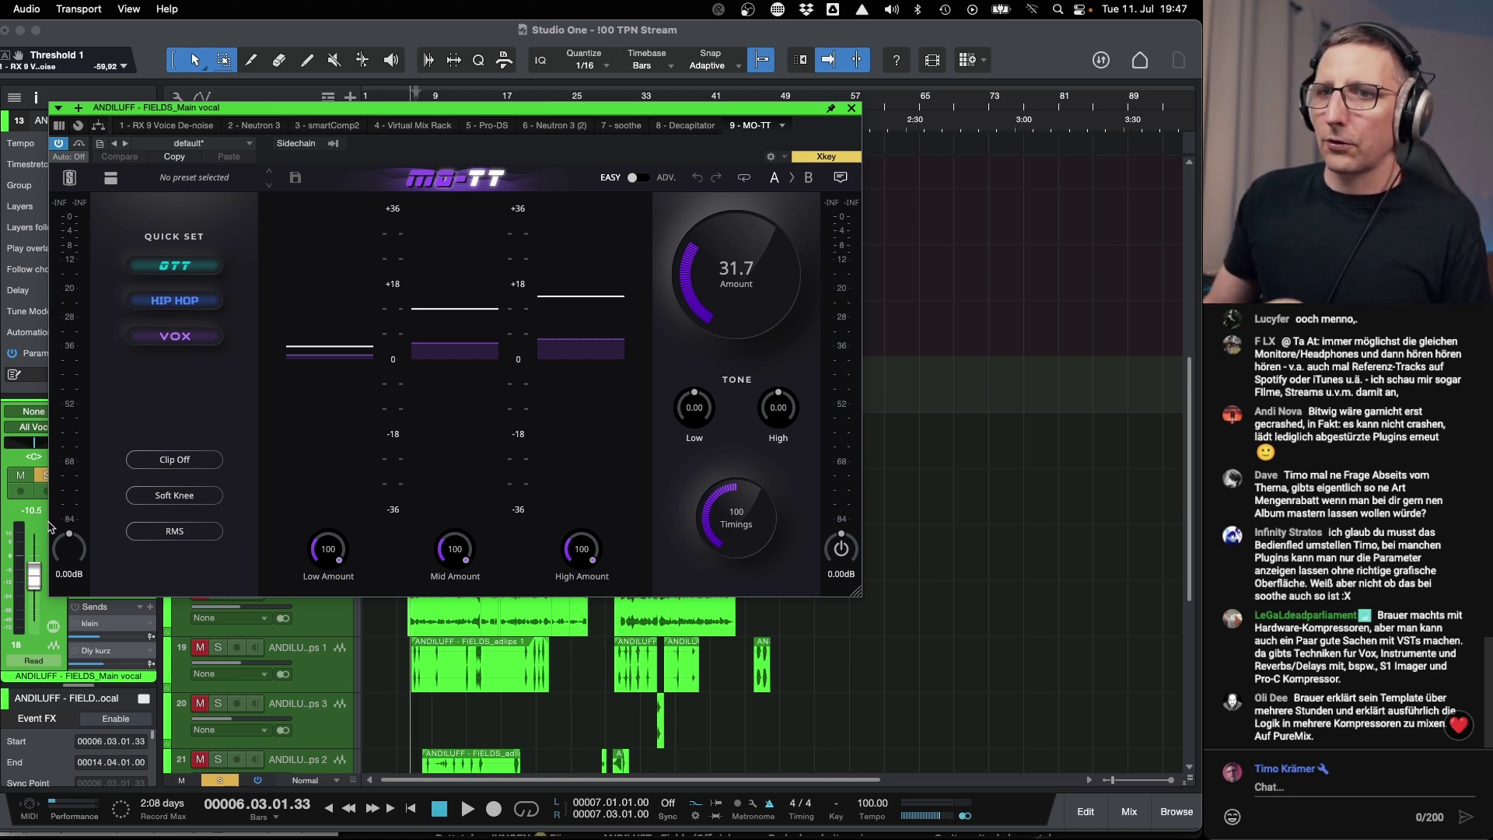
key("space")
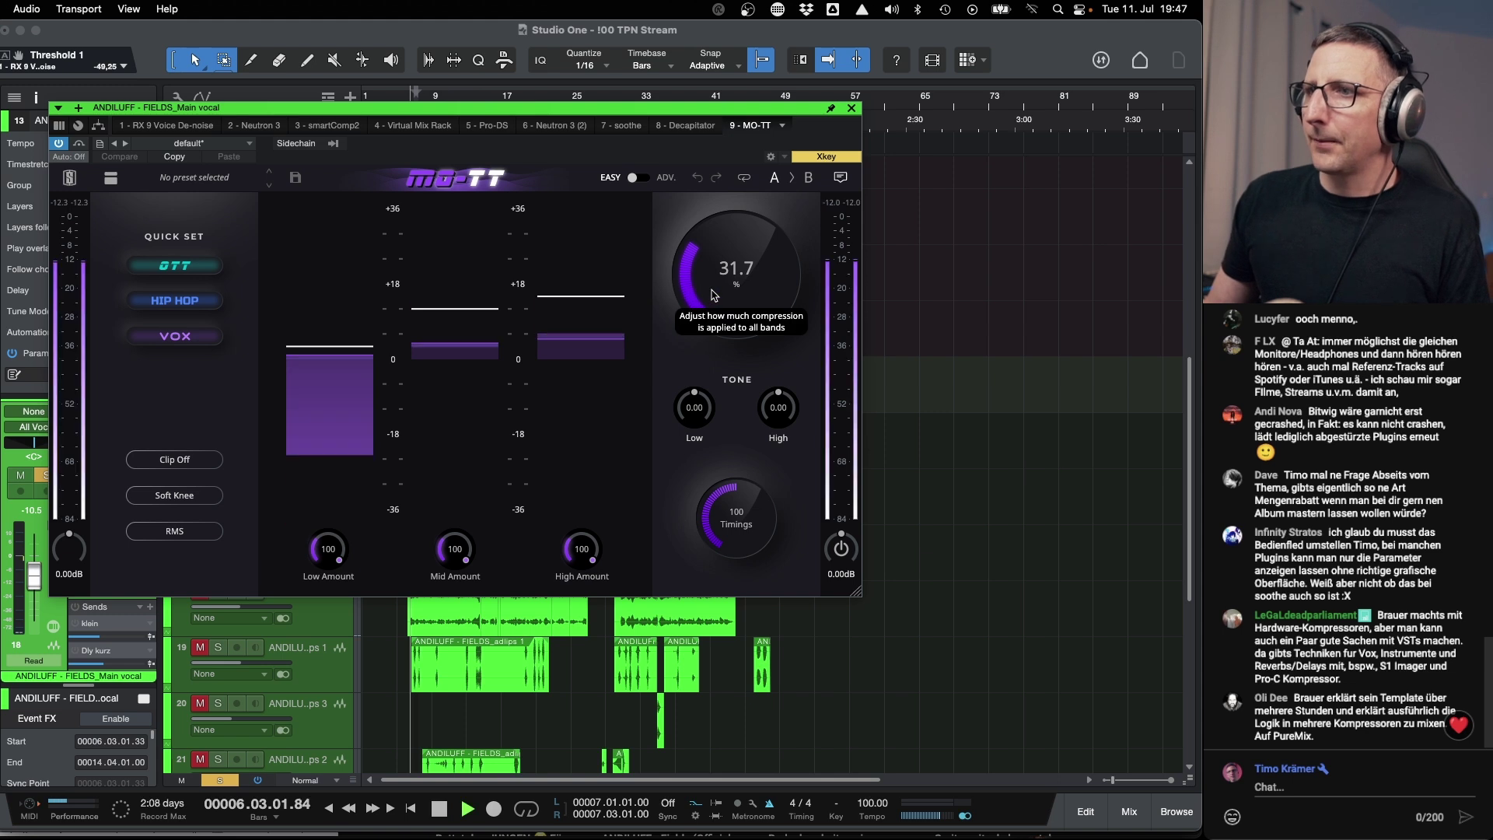
key("space")
left_click_drag(522, 109, 759, 269)
left_click(448, 95)
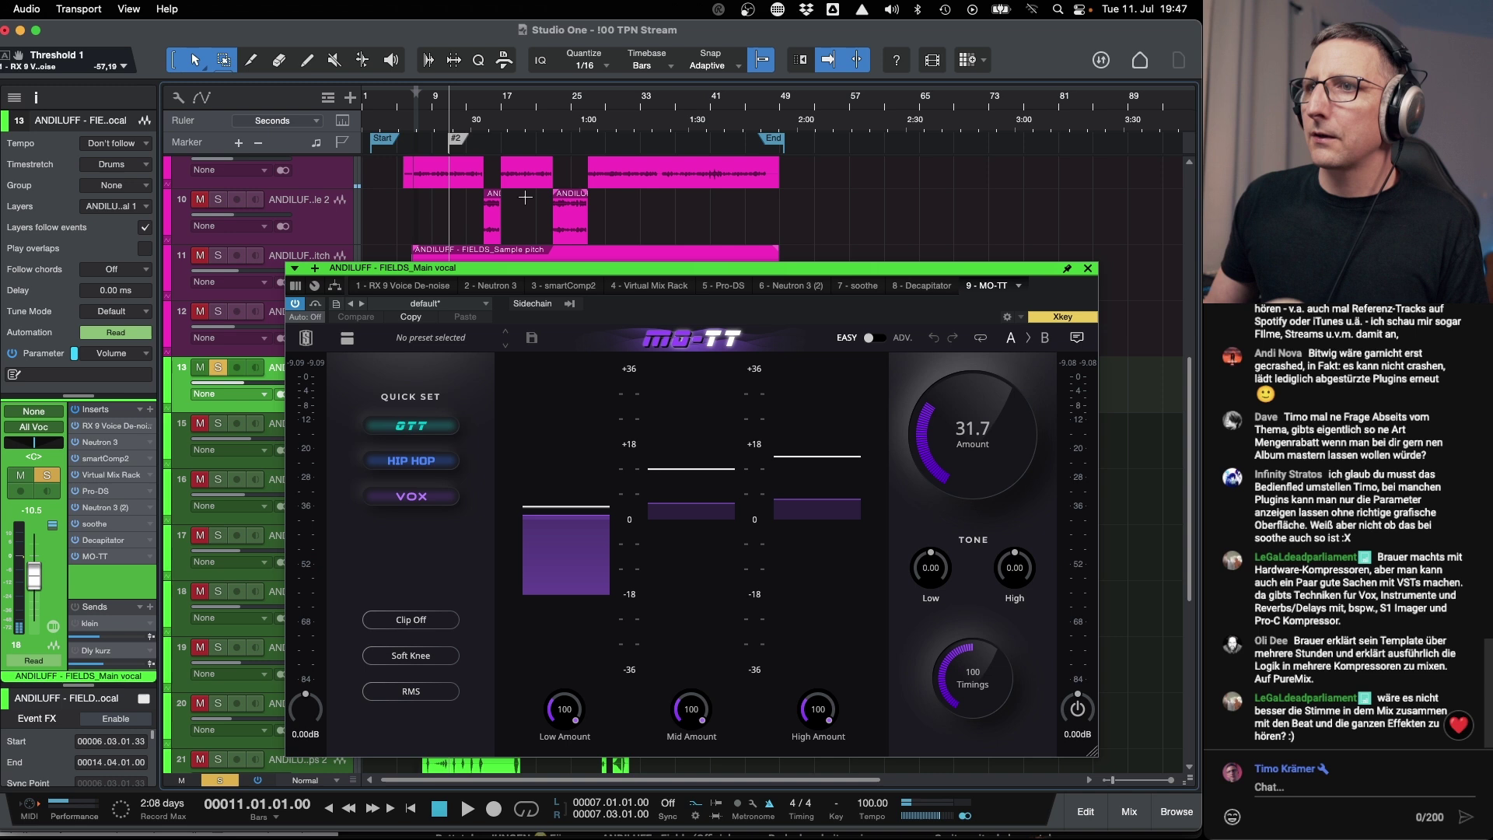
Play from bar 11 with MO-TT's Amount raised to 100 to demonstrate full compression, keeping its window off the tracks, and stop playback.
key("space")
left_click_drag(569, 271, 470, 185)
left_click_drag(831, 381, 829, 368)
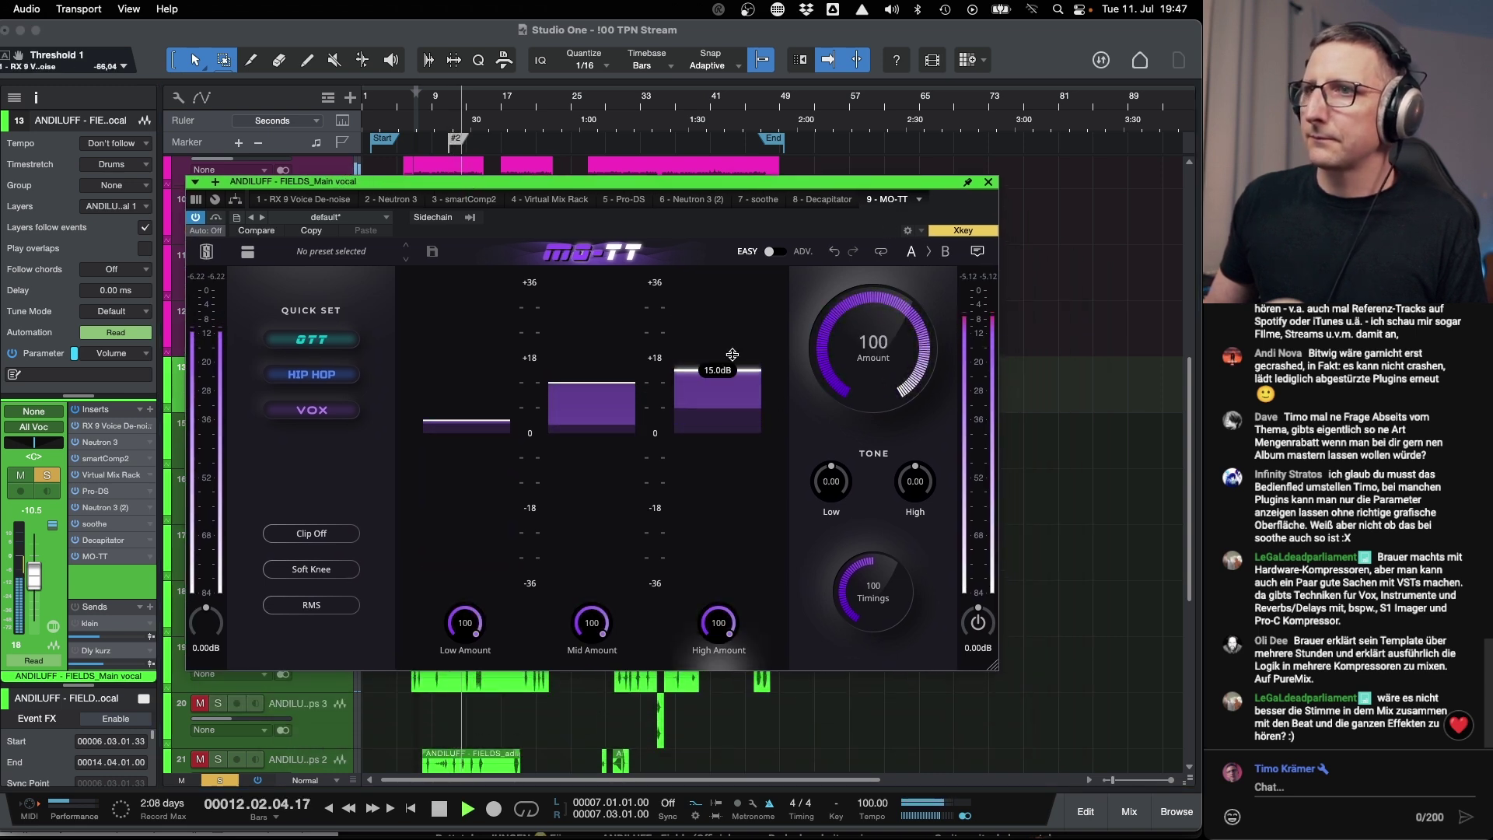
left_click_drag(608, 185, 543, 151)
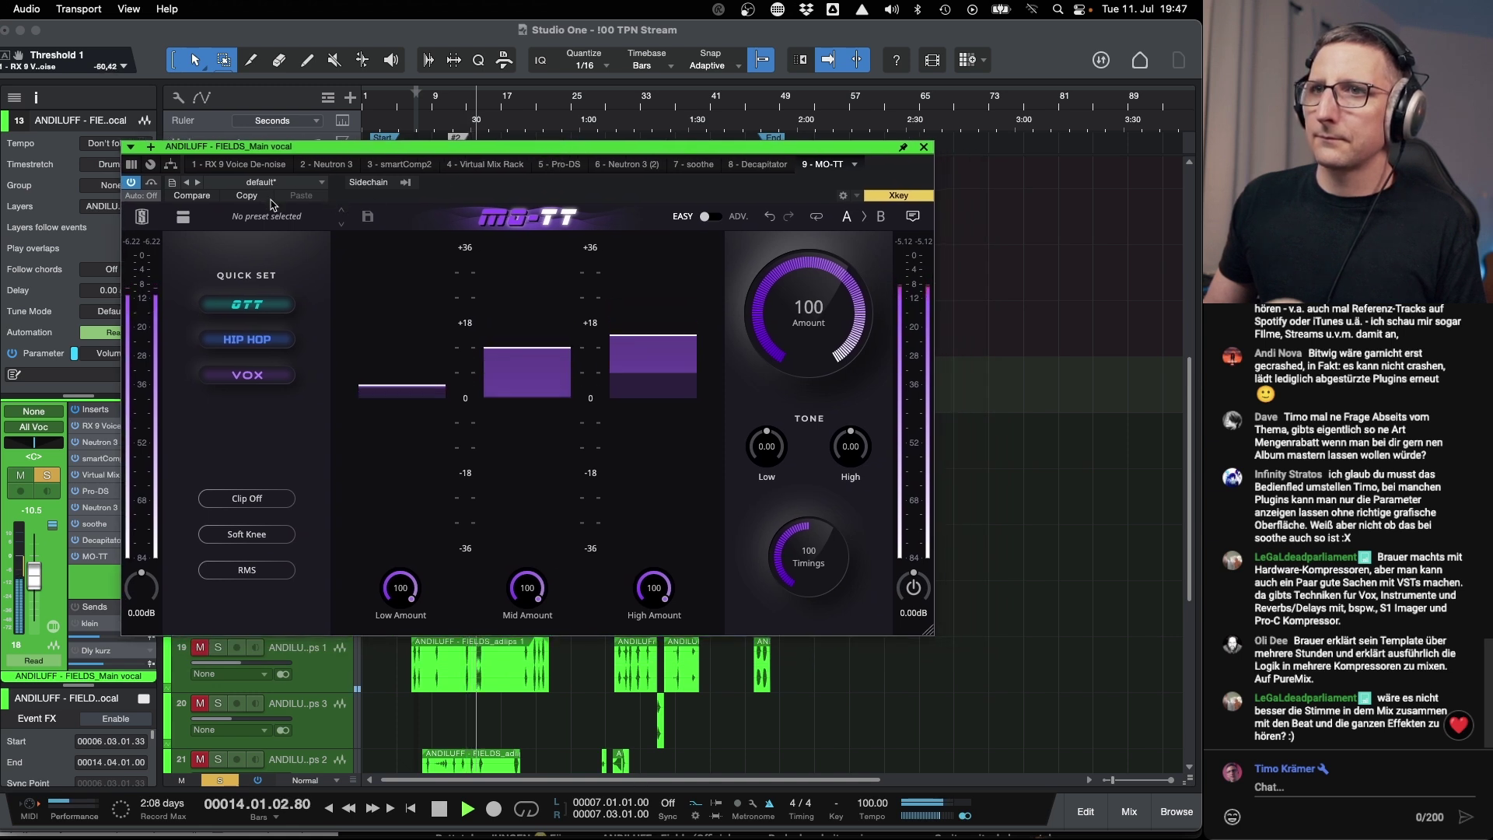
key("space")
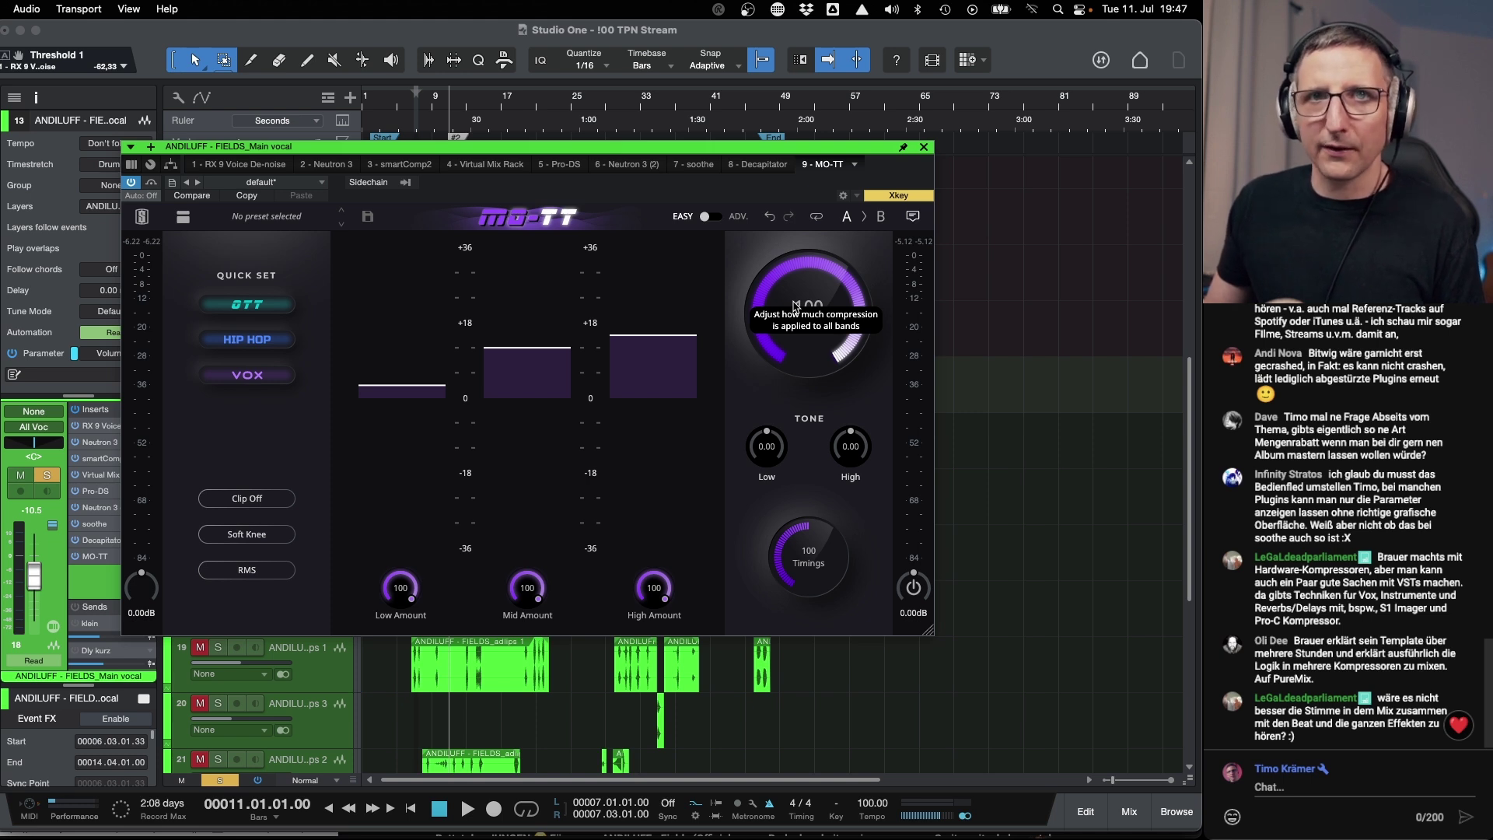
Lower MO-TT's Amount to 30.6% and compare playback from bar 11 with the plug-in bypassed and active.
left_click_drag(796, 304, 800, 447)
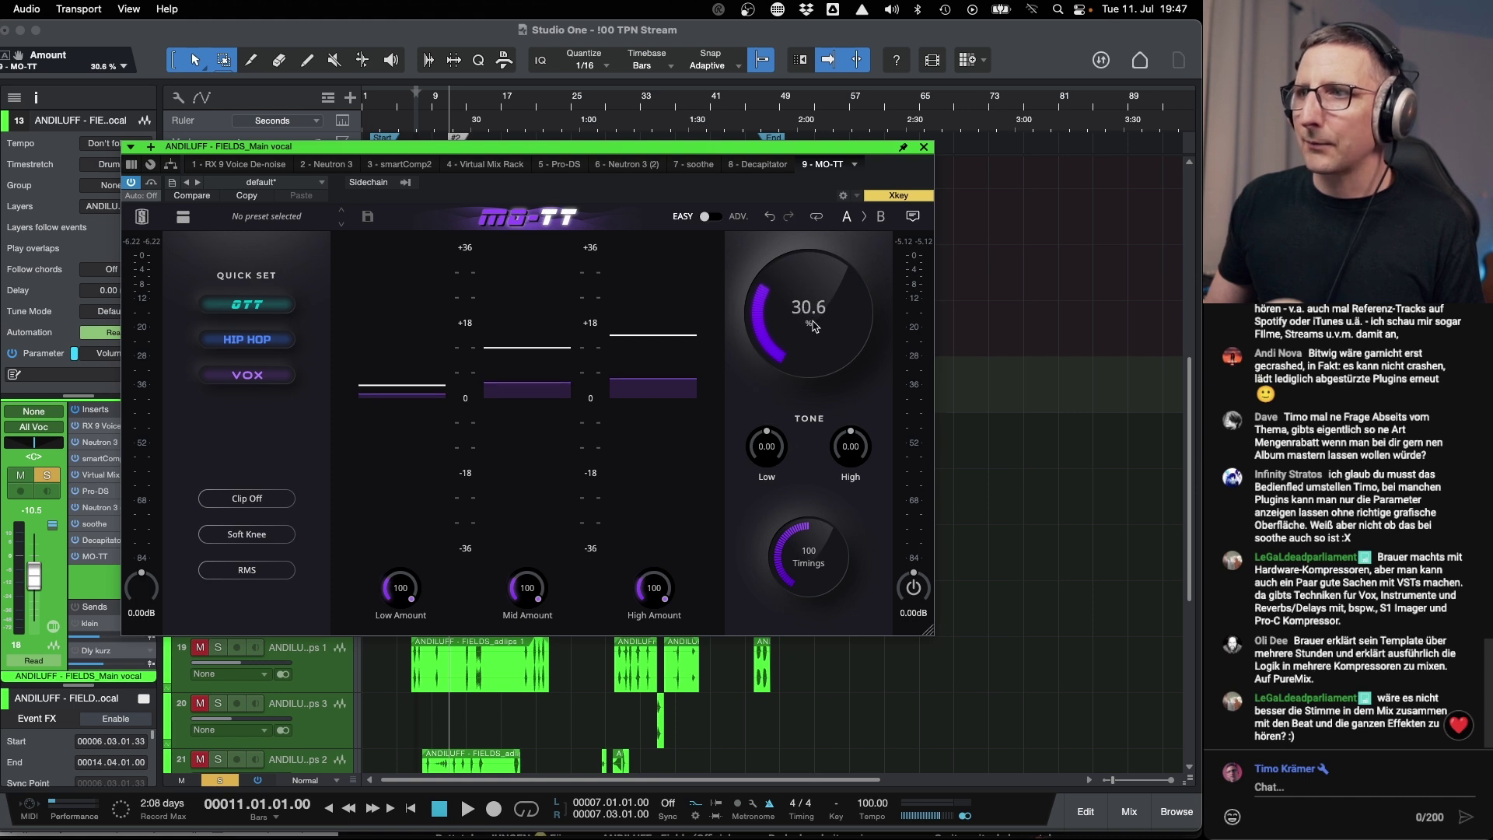
left_click(151, 184)
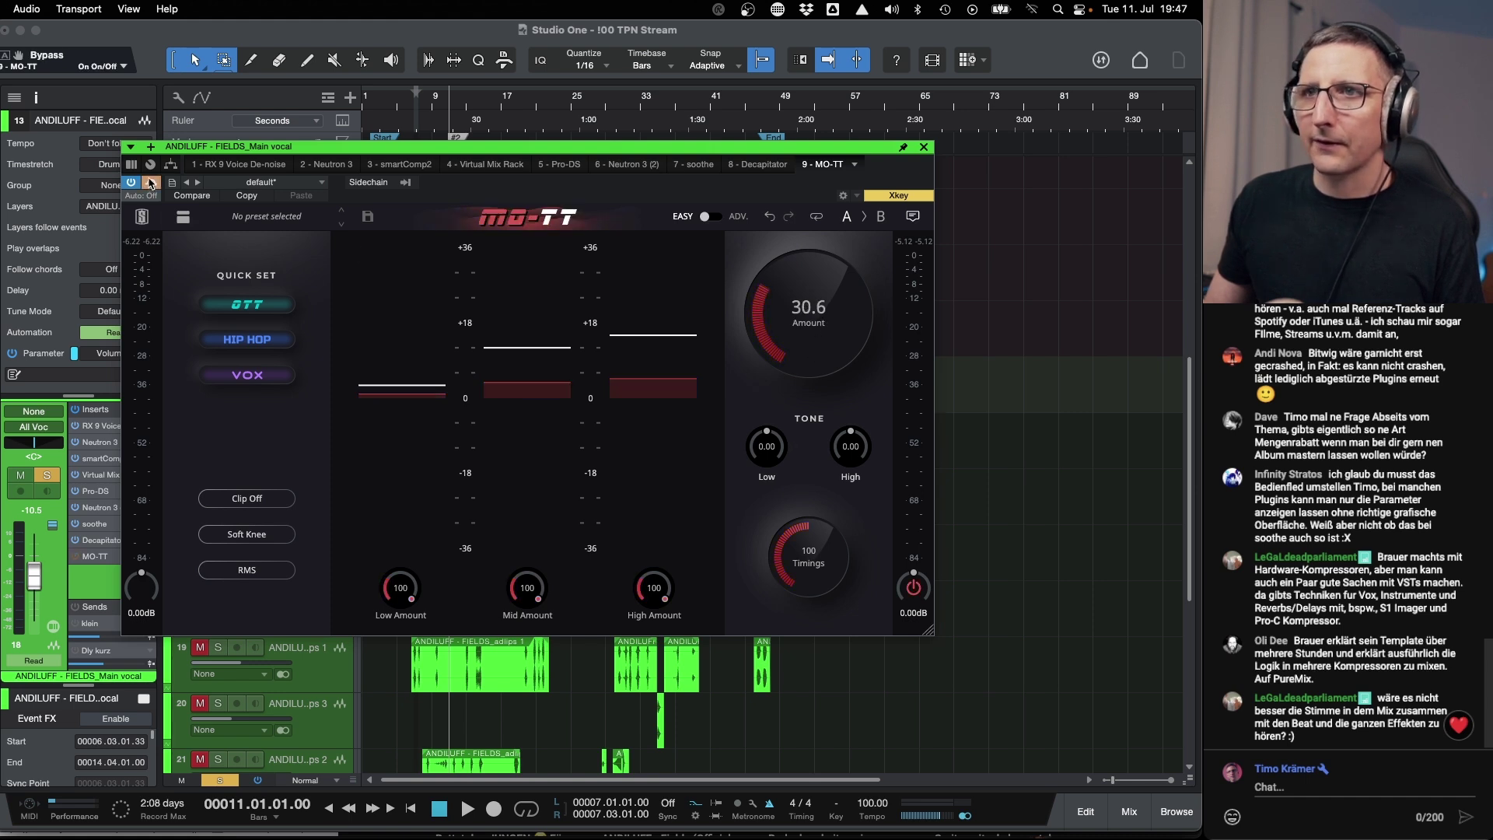
key("space")
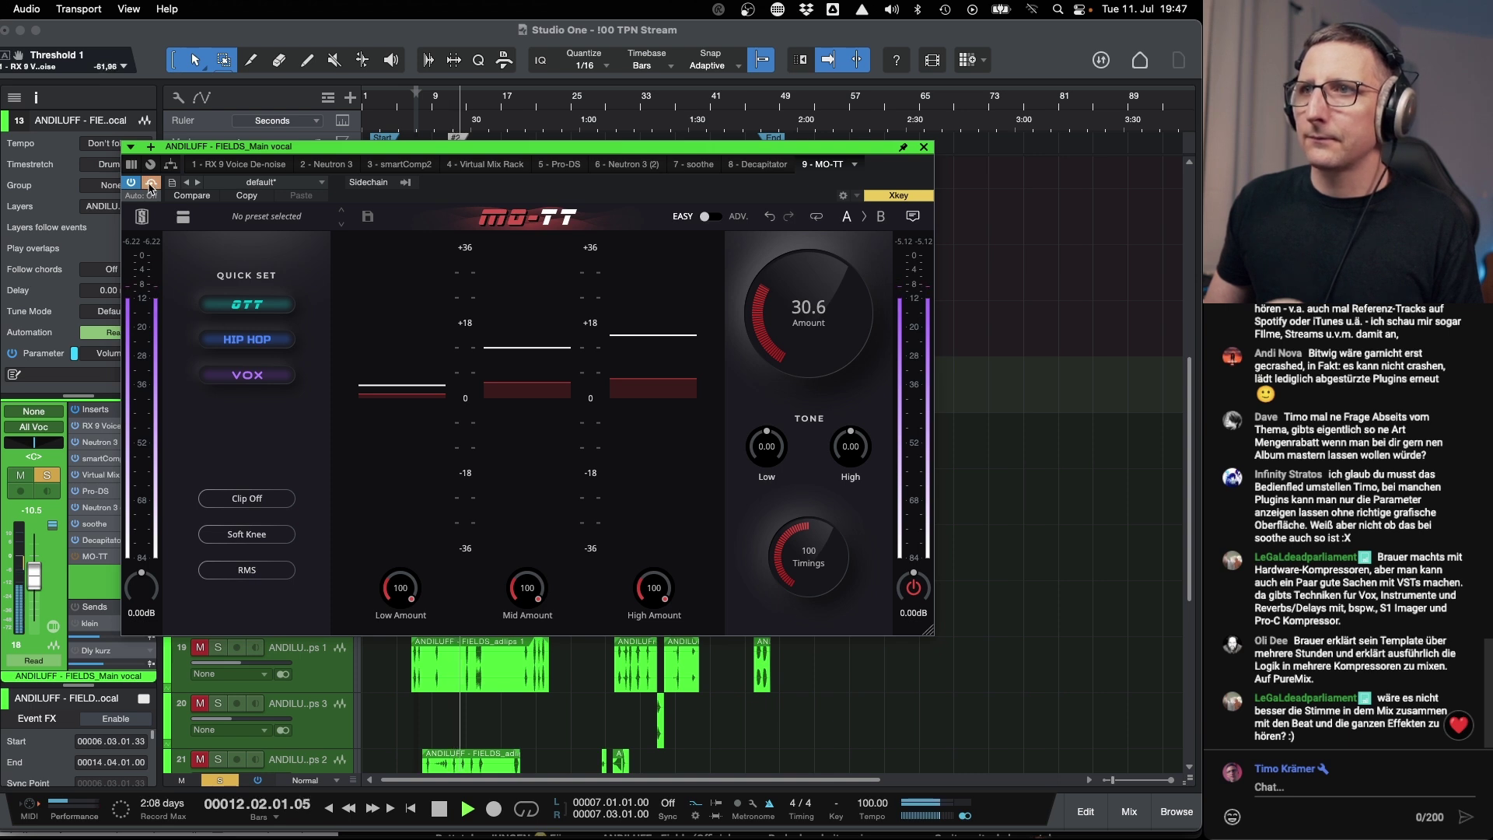
left_click(152, 183)
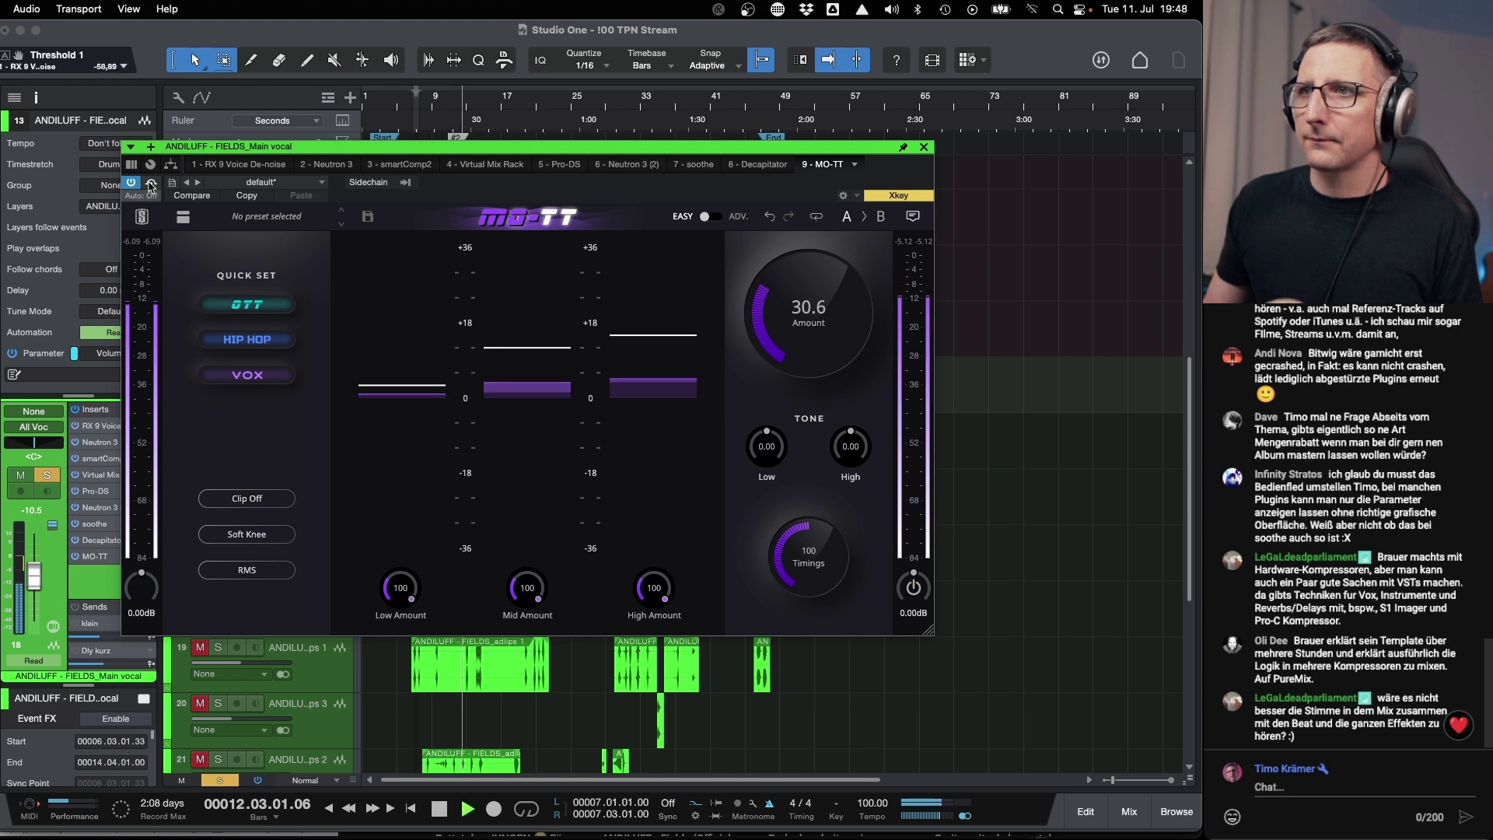
left_click(152, 184)
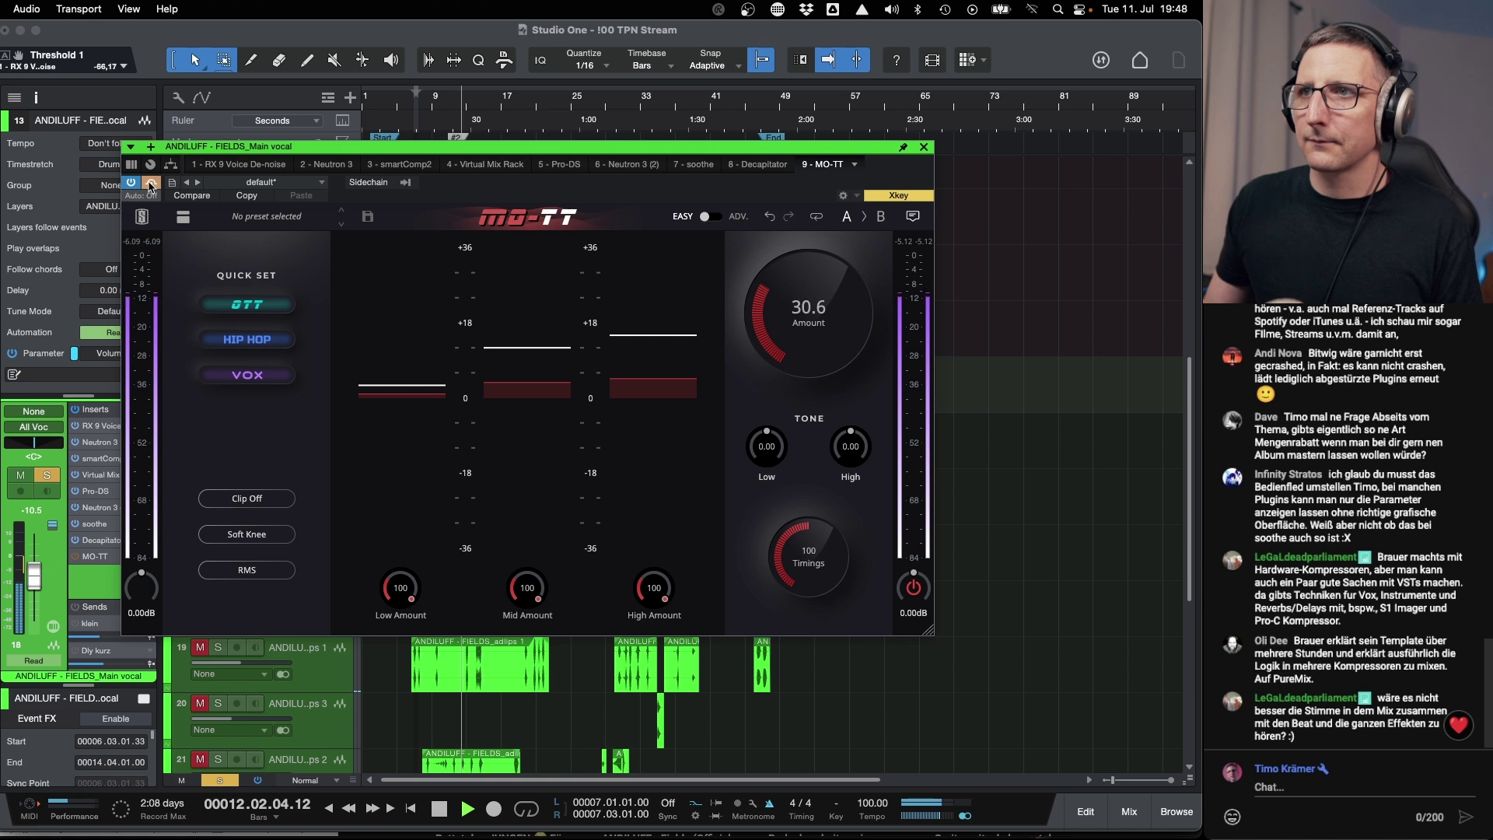
left_click(152, 183)
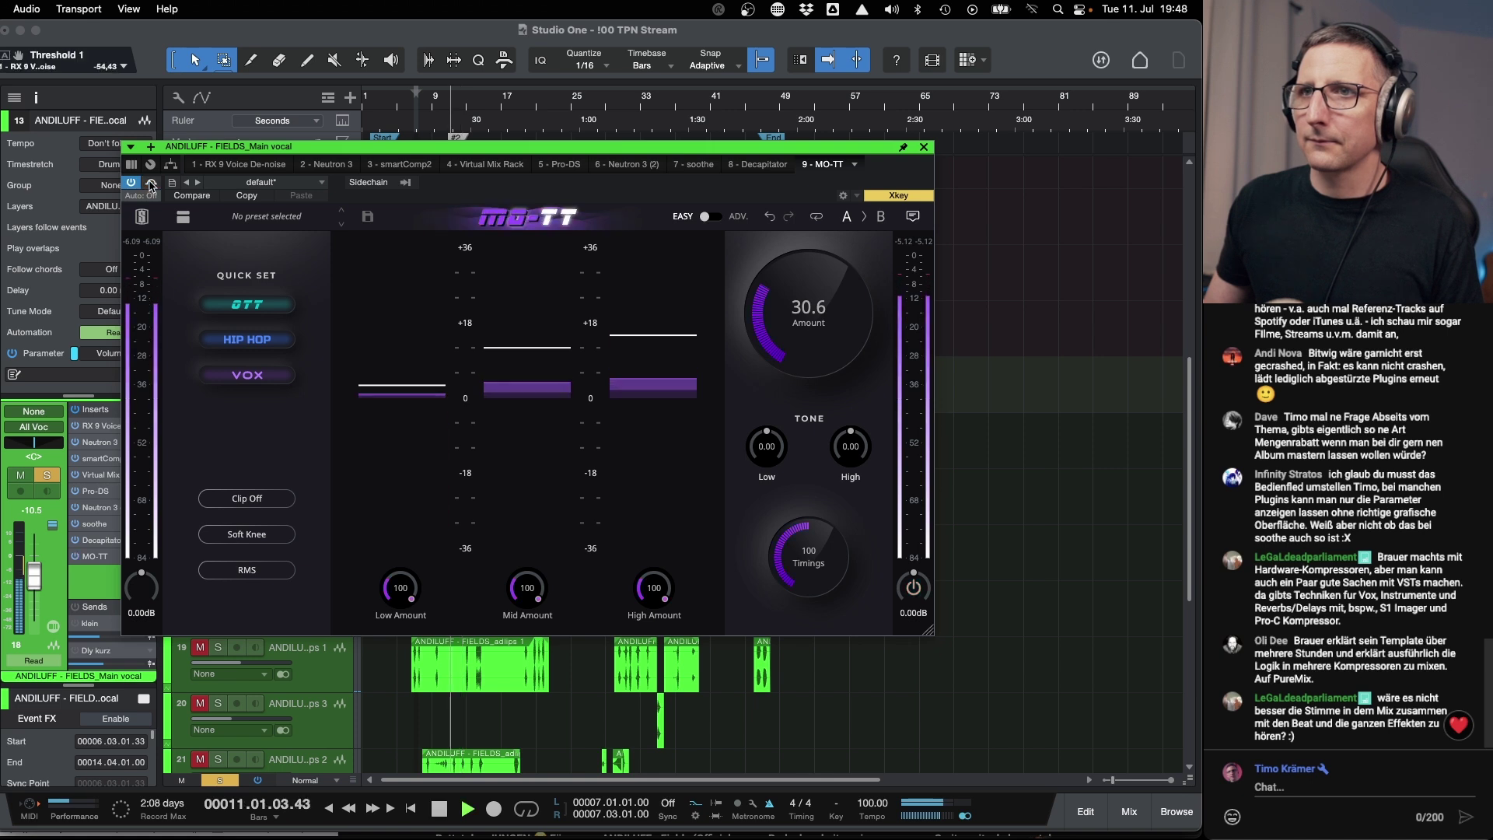
Set MO-TT's Amount on the Main vocal to 30.3% during playback, stop playback and close the plug-in.
left_click_drag(768, 328, 821, 381)
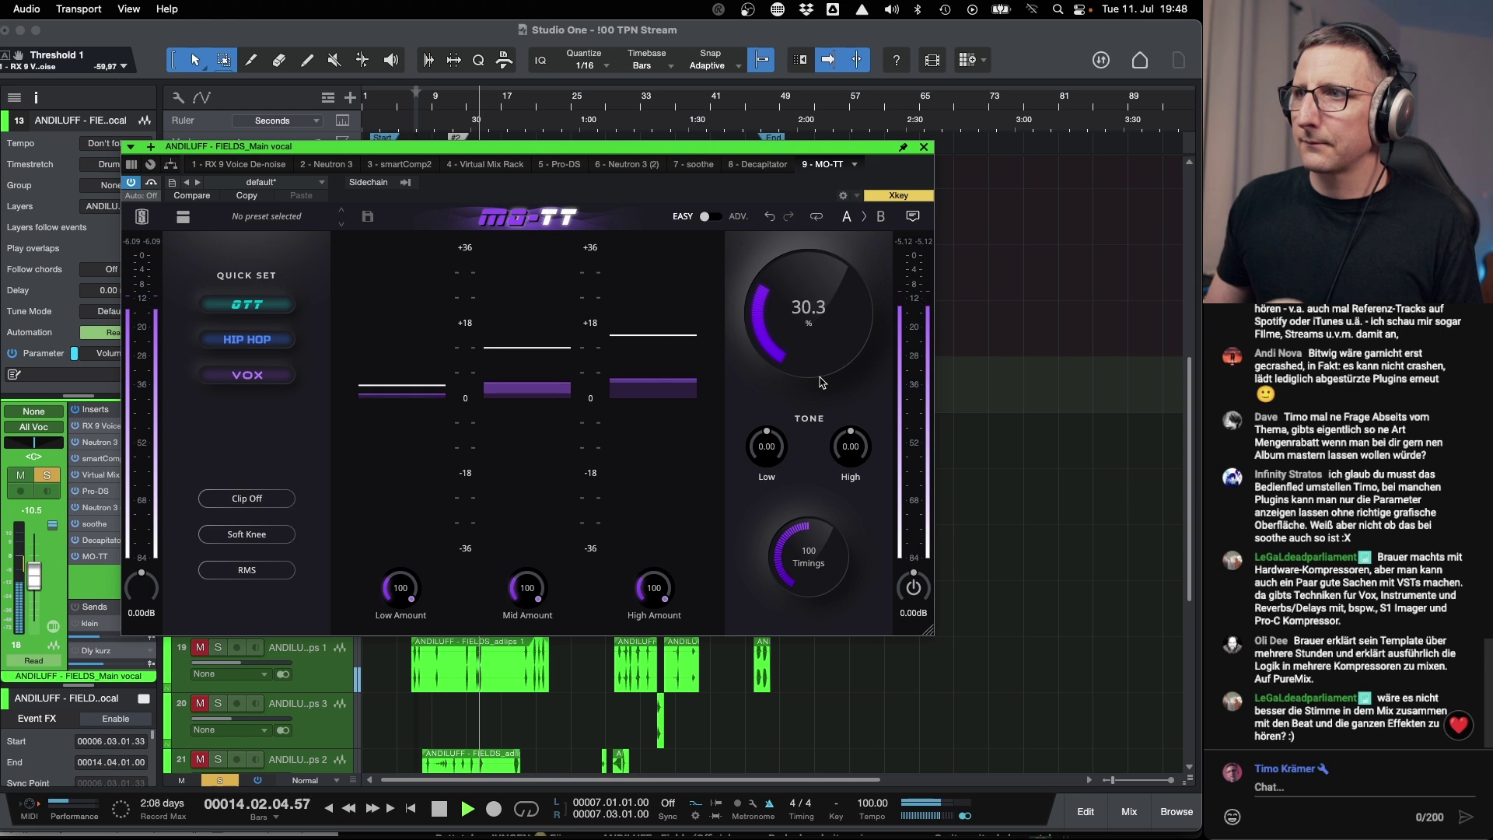
key("space")
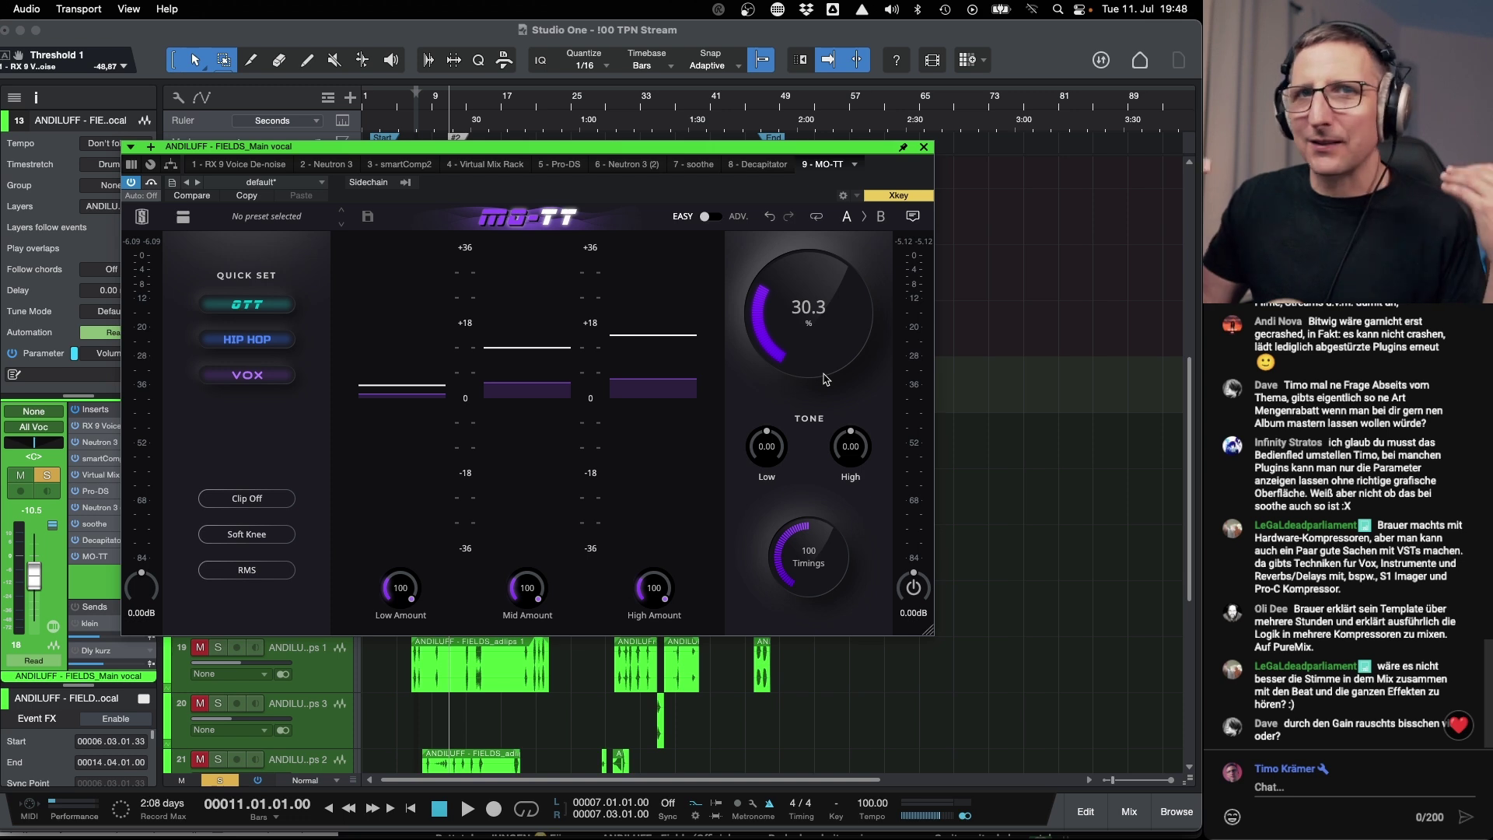
left_click(923, 146)
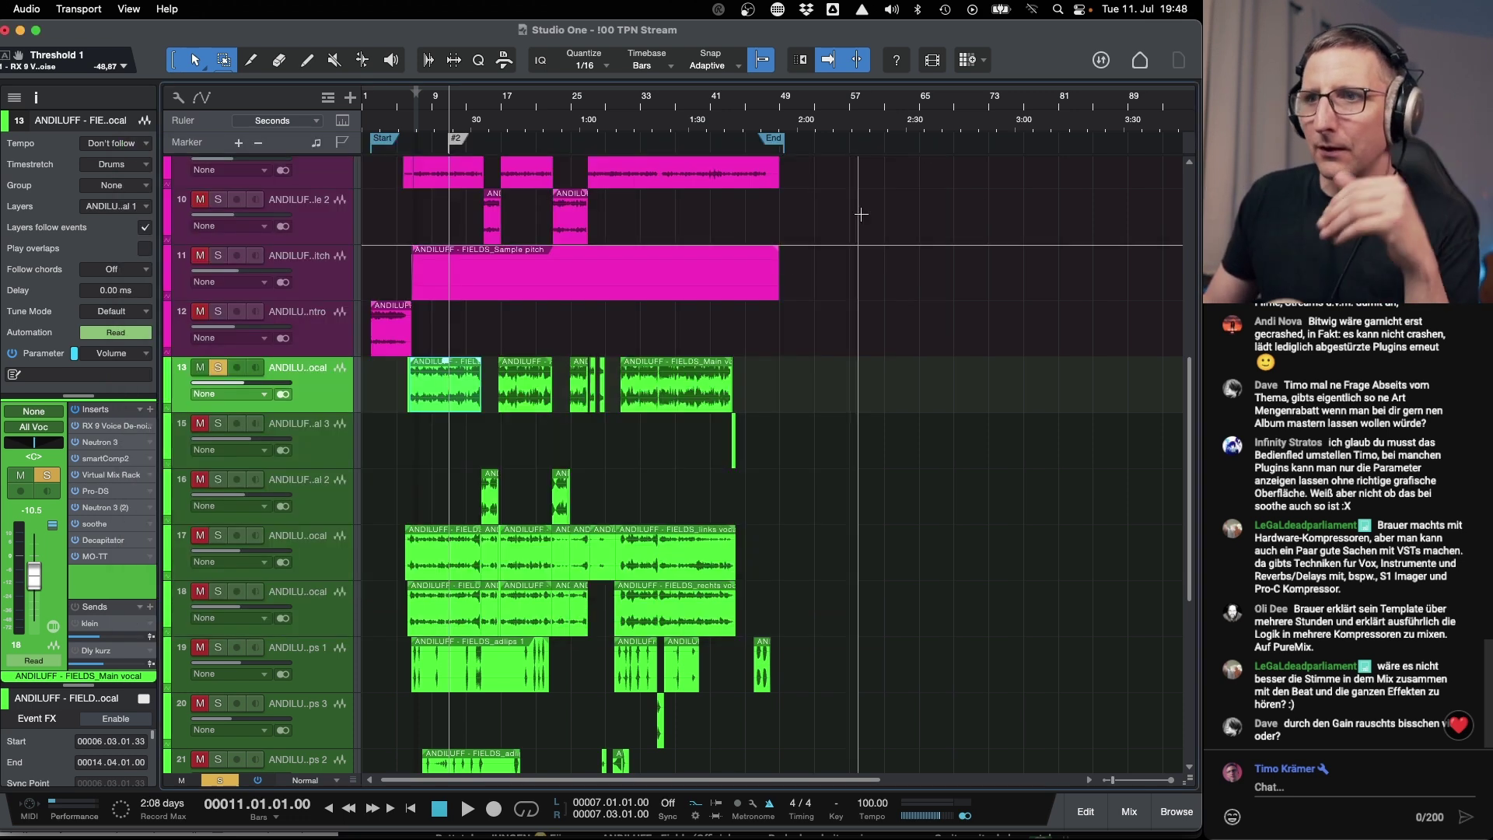
Show the mixer console, select the All Music bus and inspect the Amount setting of its MO-TT insert.
key("F3")
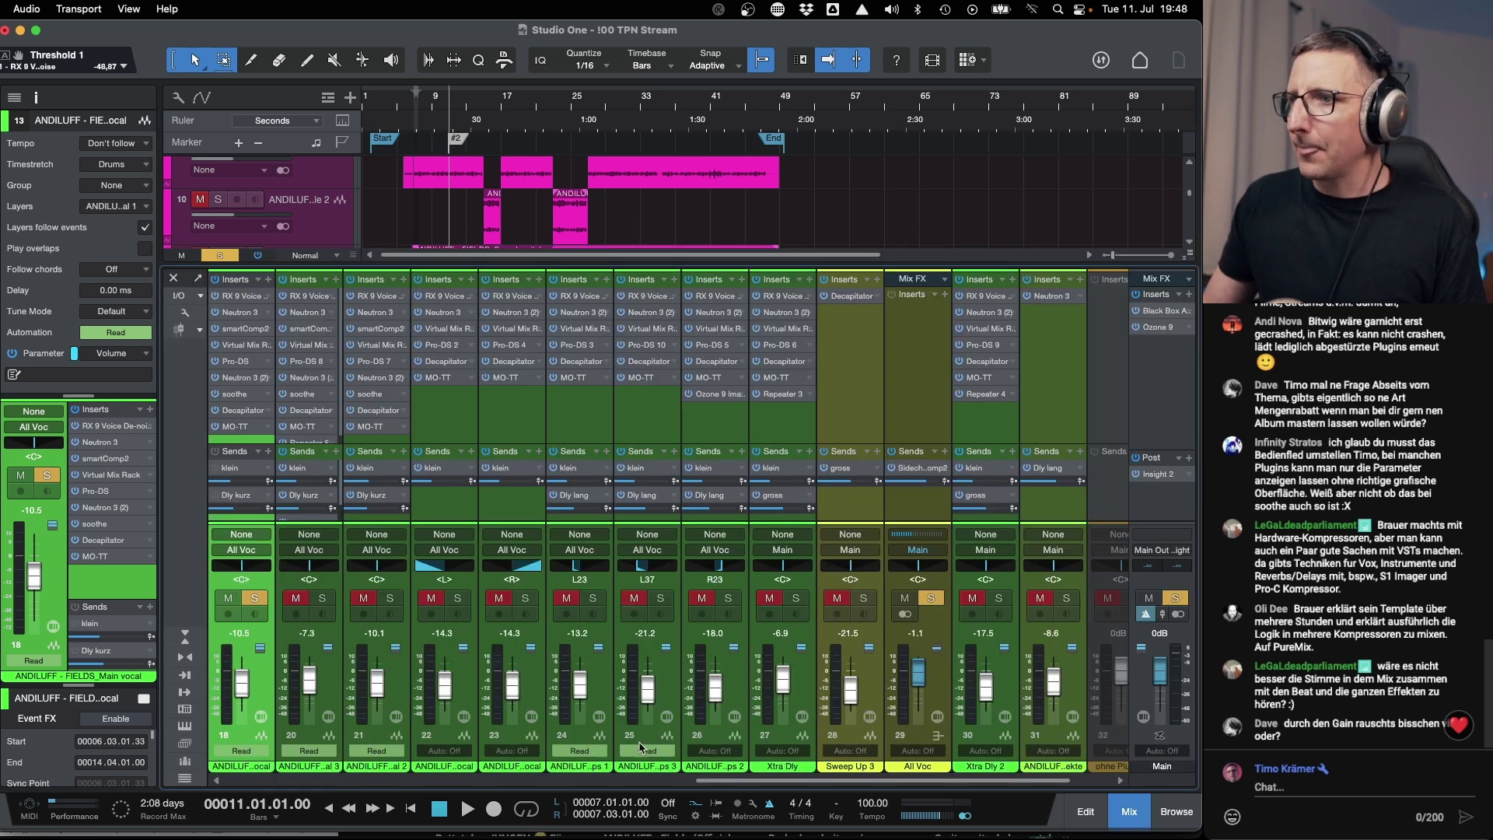
scroll(830, 787, "right", 2)
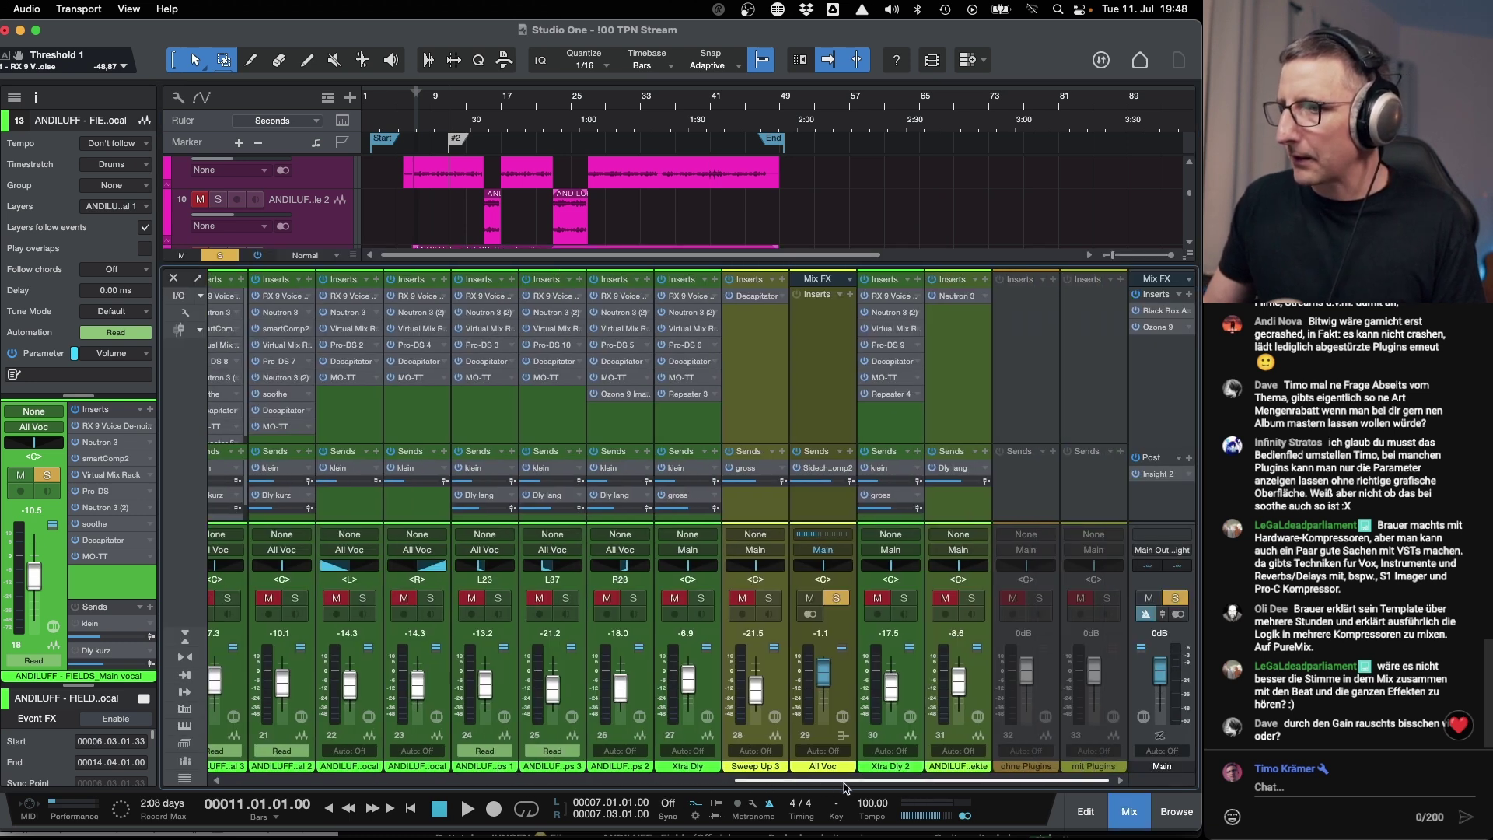
left_click_drag(846, 787, 529, 779)
left_click(455, 381)
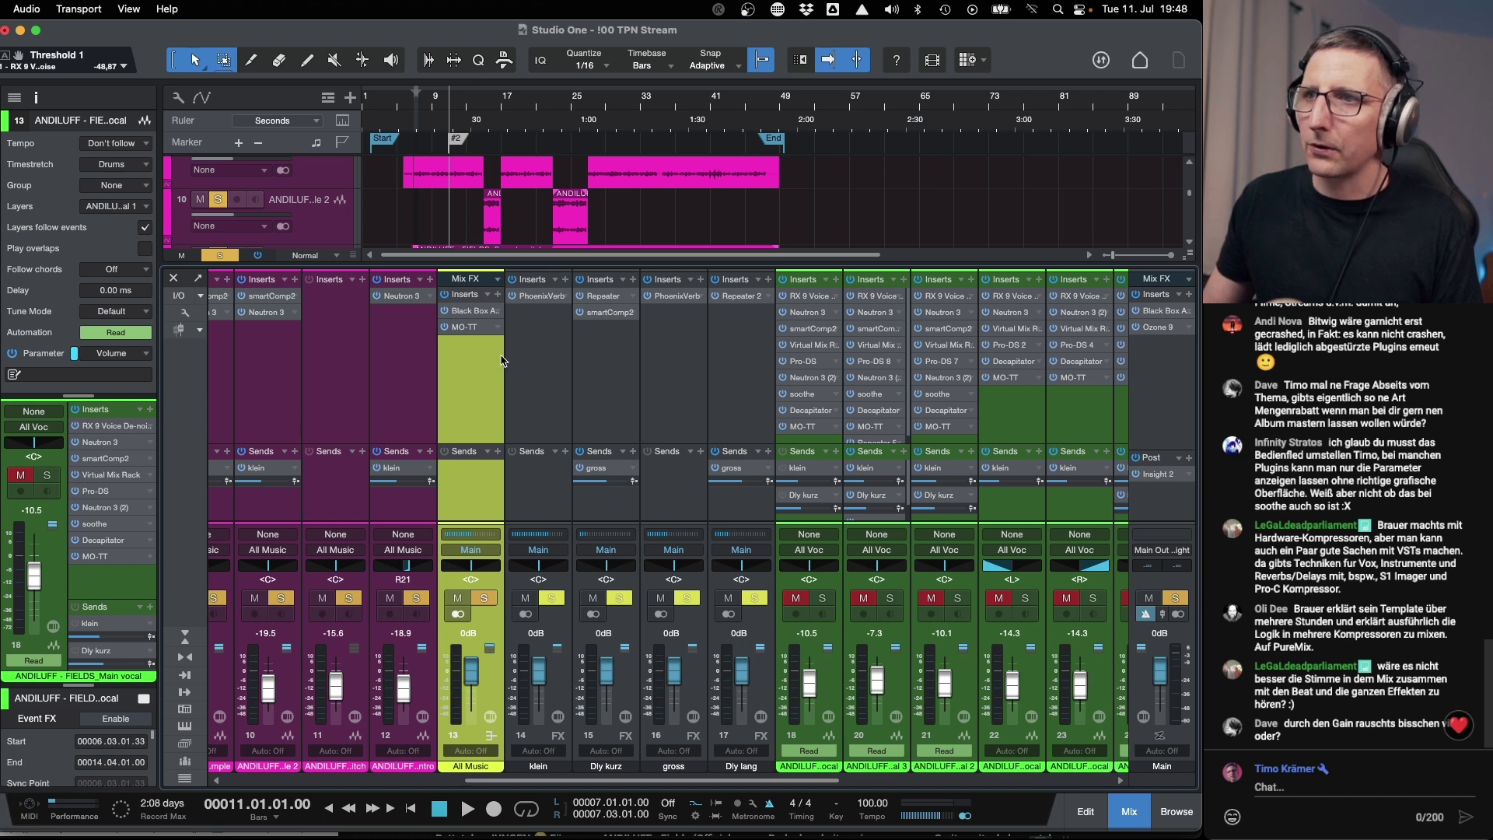
left_click(471, 328)
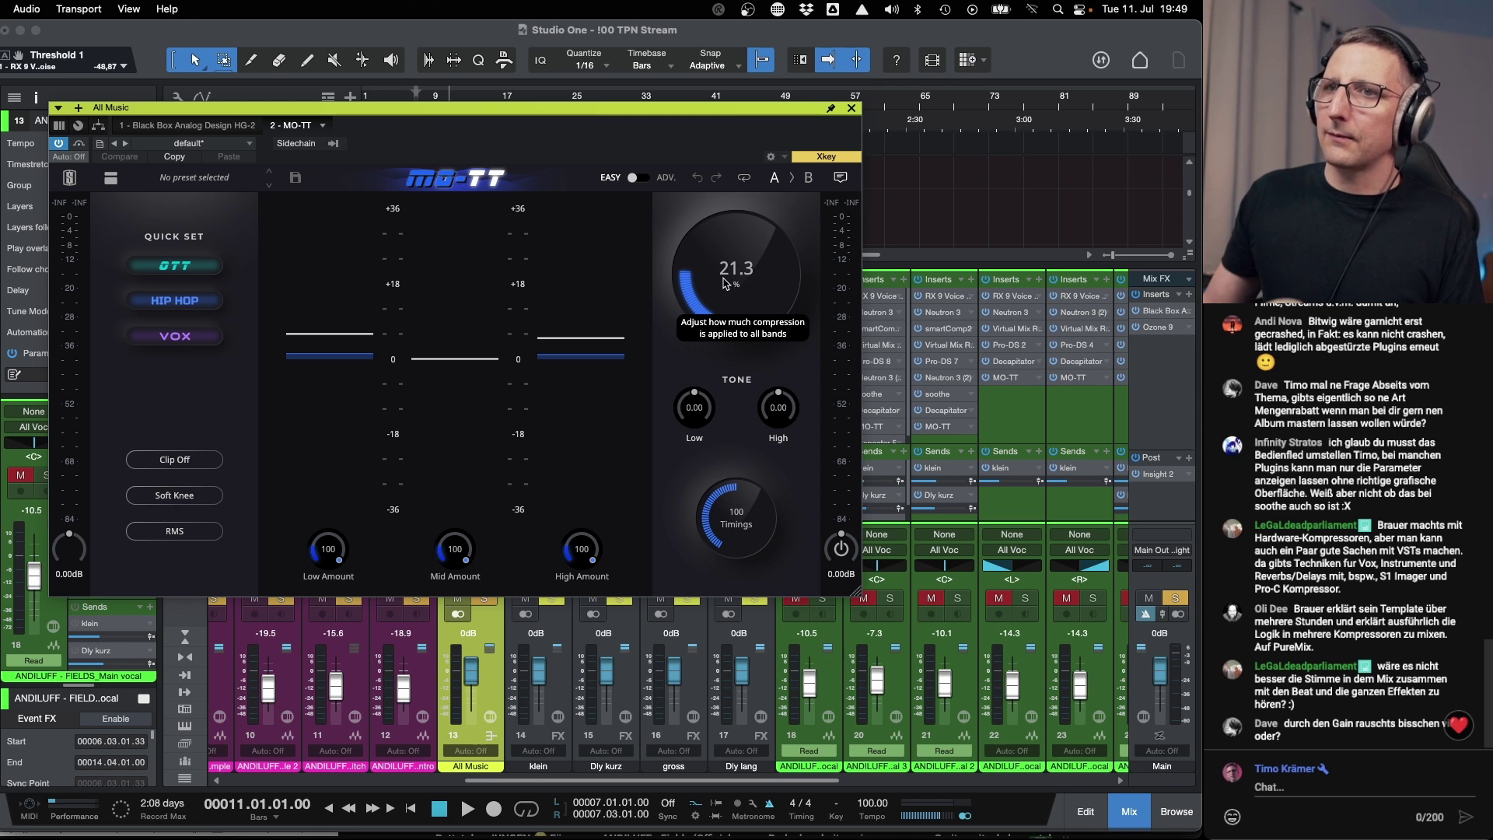
left_click(853, 109)
Look at the FX chain options for the inserts of the Main vocal and the vocal channel beside it, leaving both chains untouched.
left_click_drag(704, 780, 780, 778)
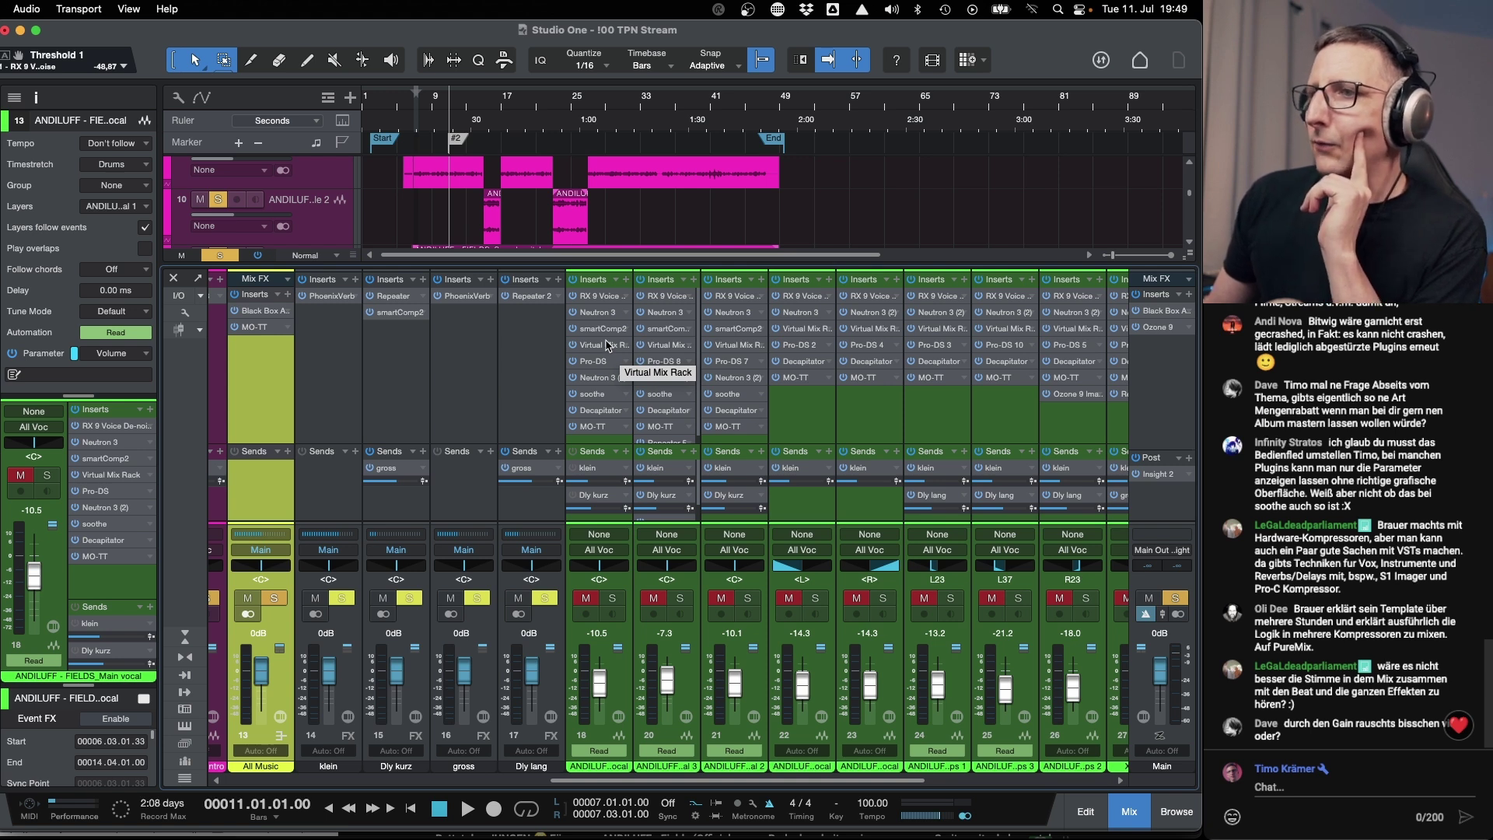
left_click(615, 281)
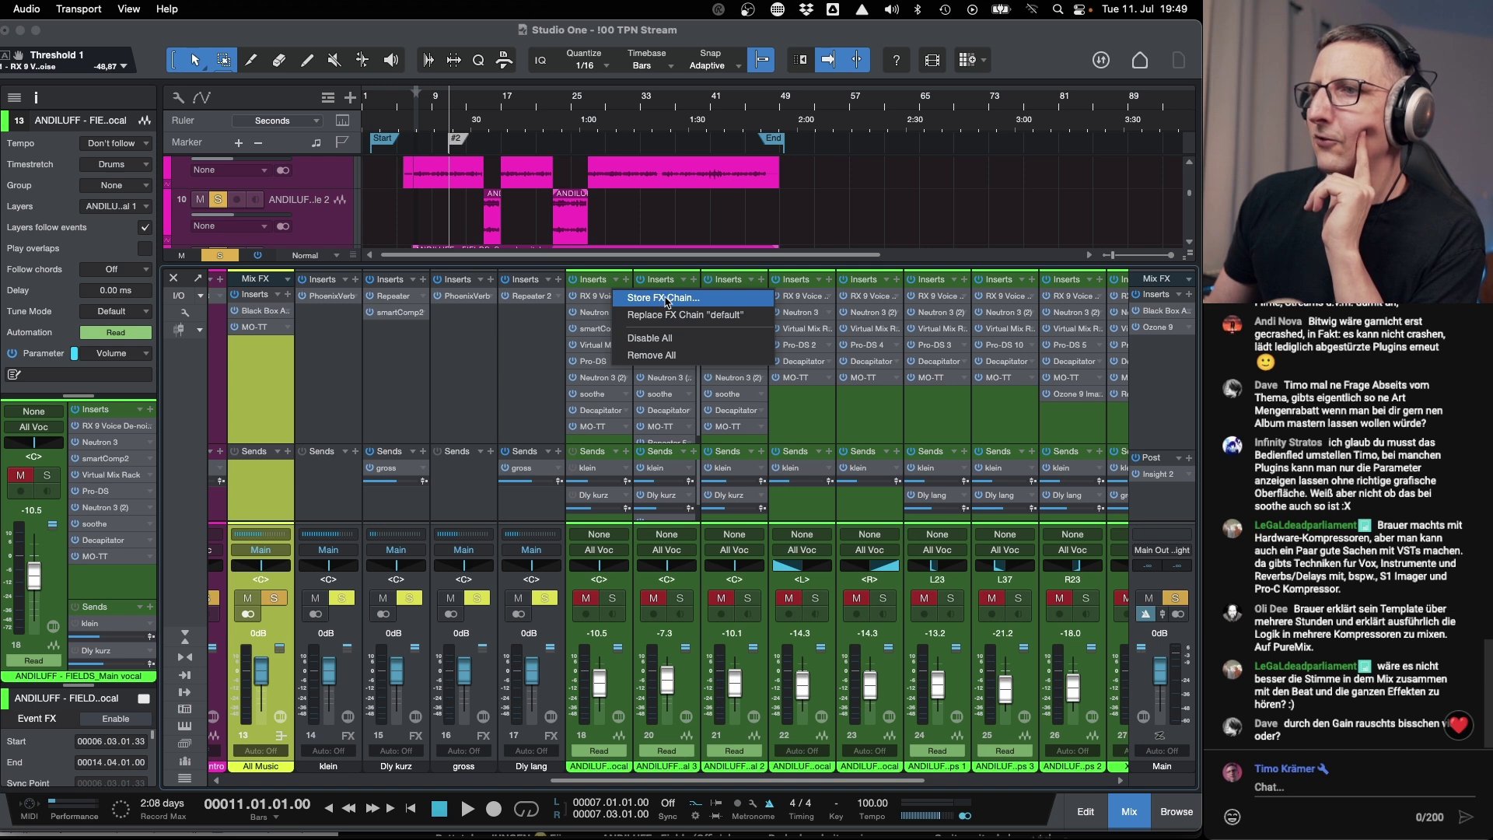
left_click(622, 301)
left_click(682, 282)
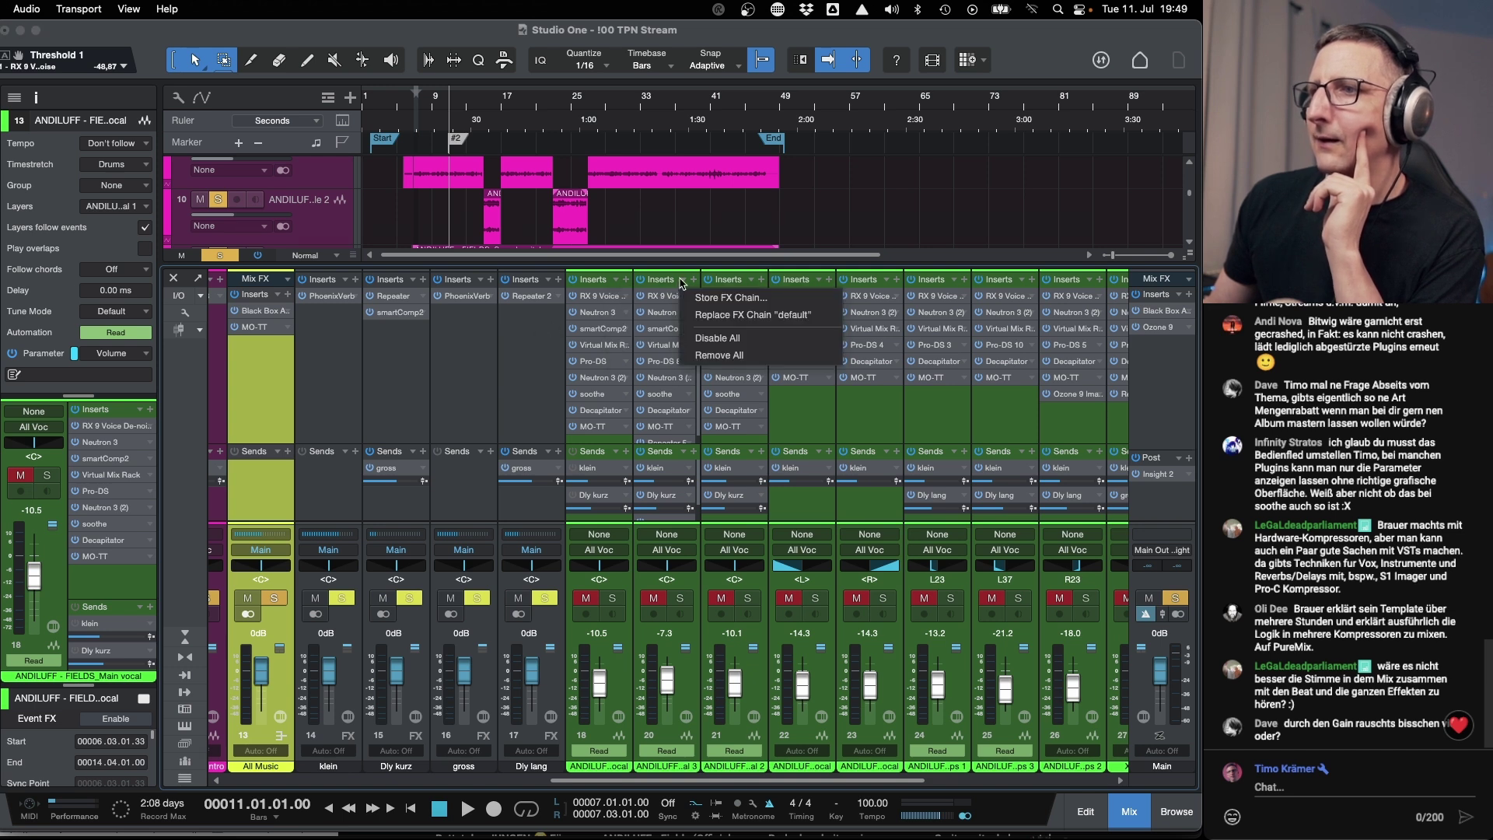
left_click(552, 352)
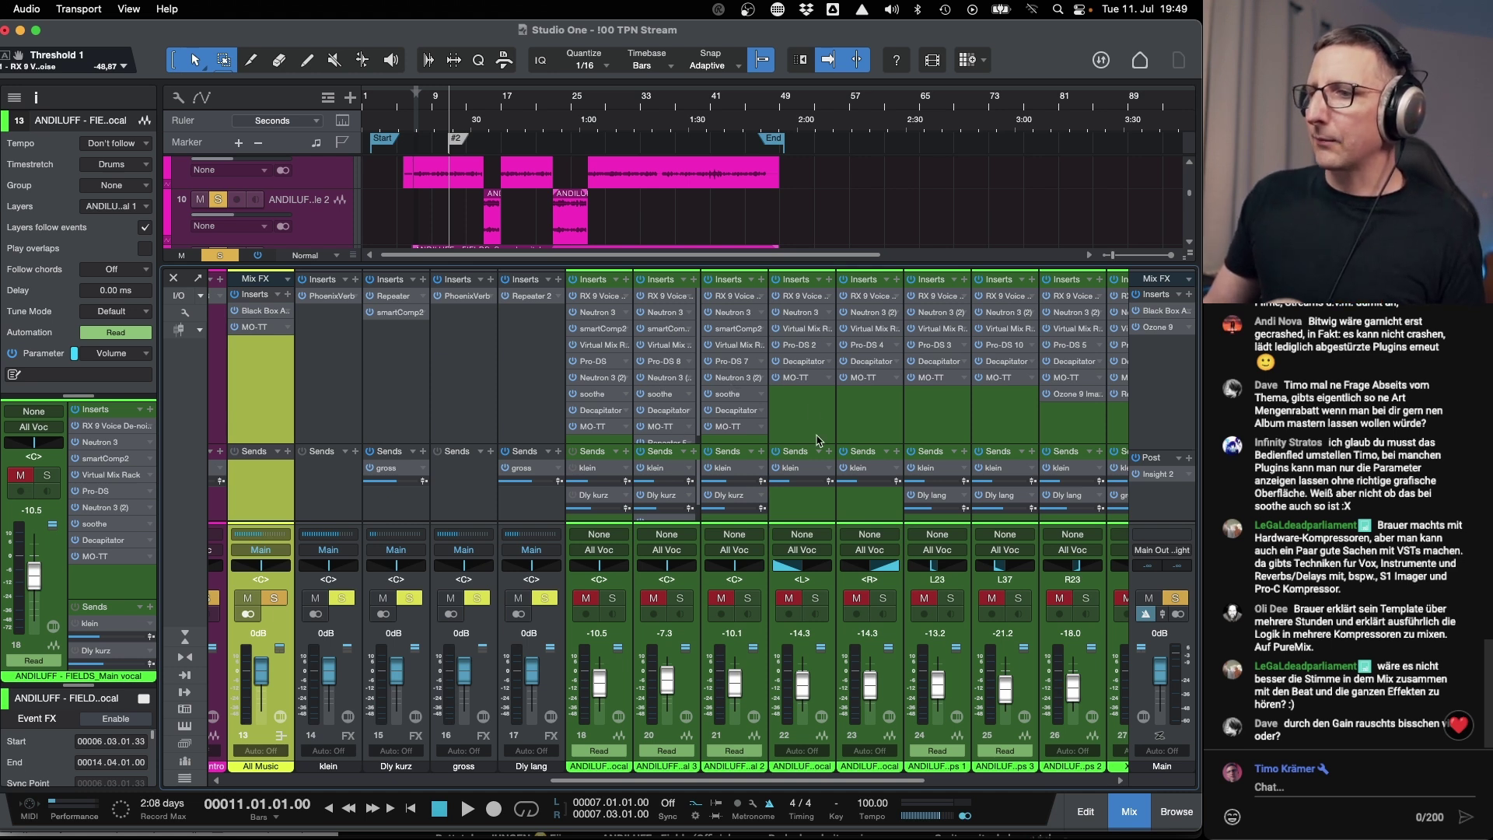
Review the vocal channels in the mixer, selecting links vocal, checking Main vocal 2's Neutron 3 equalizer and selecting adlips 1.
left_click(811, 403)
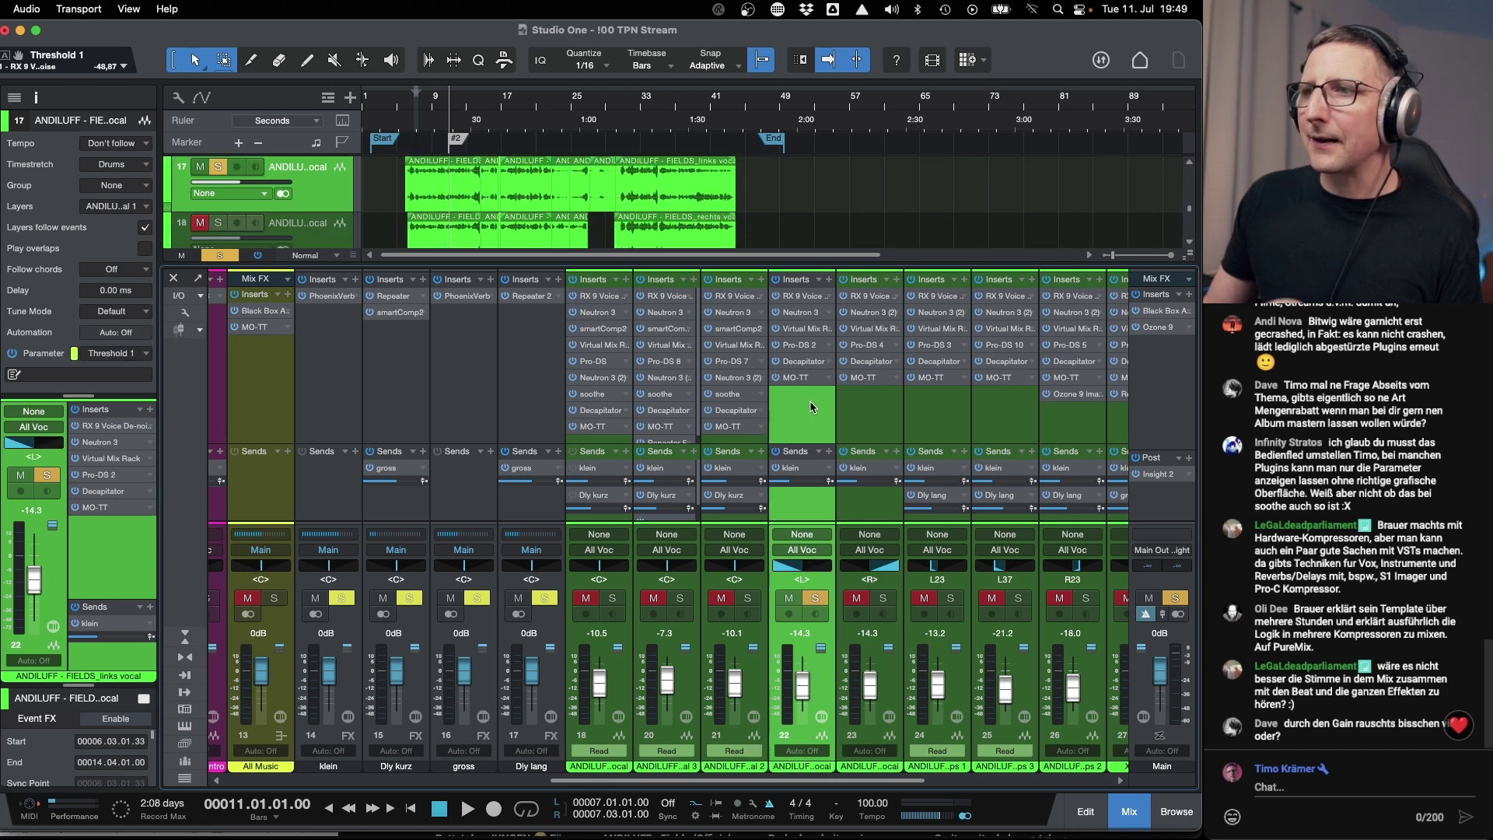
left_click(744, 314)
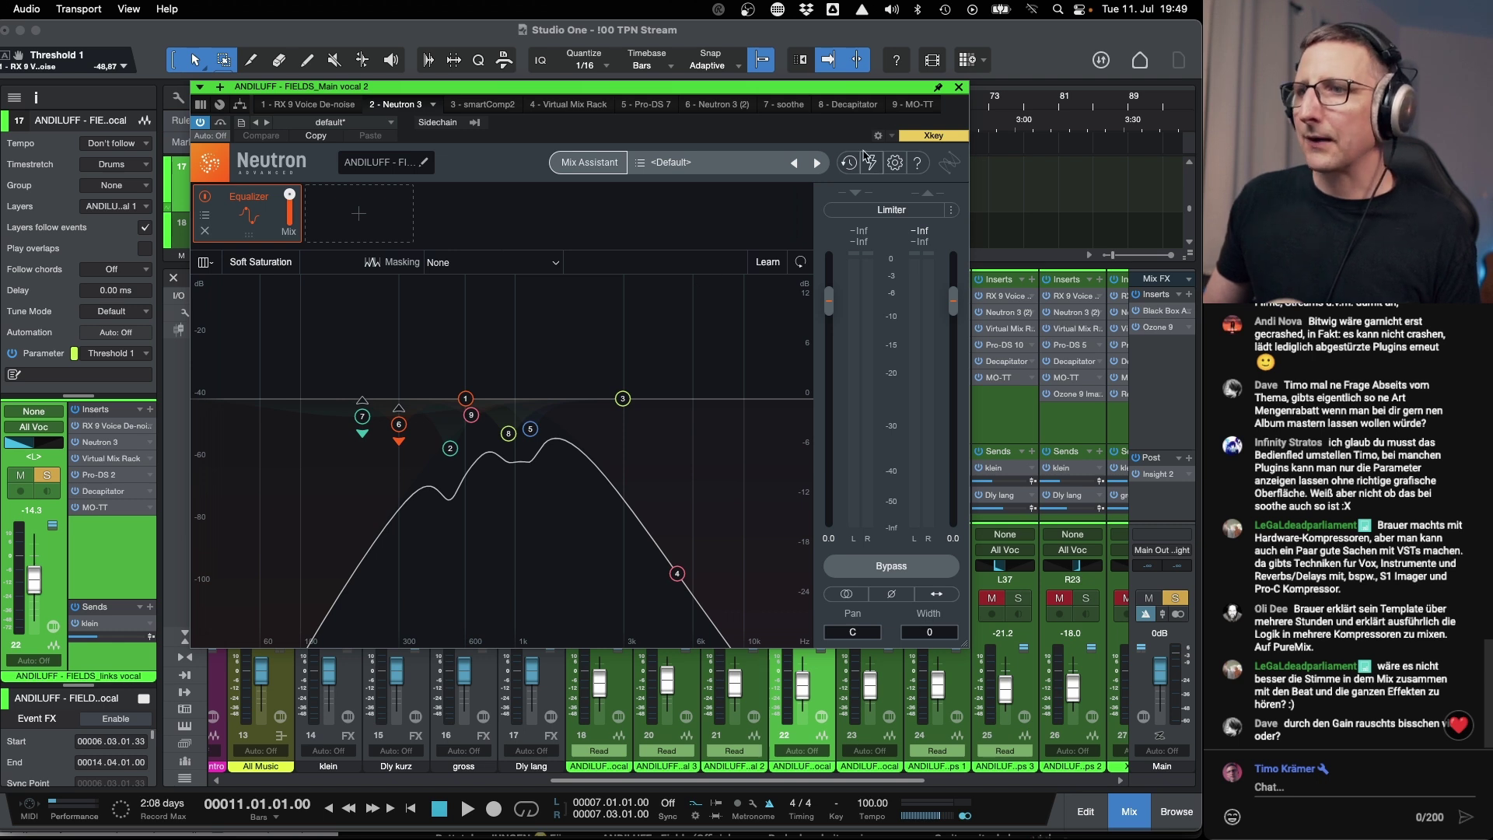
left_click(958, 87)
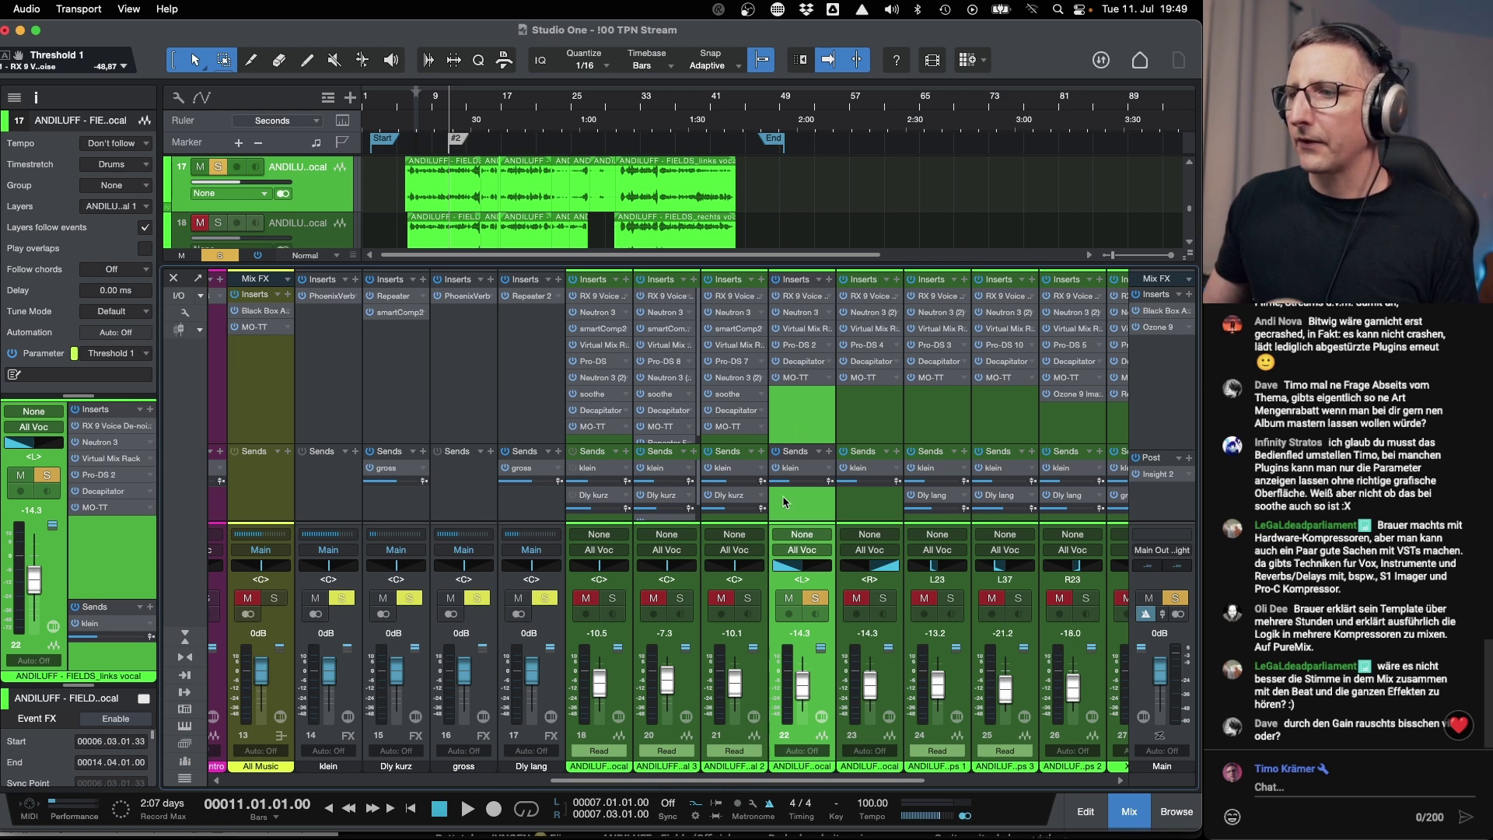
left_click(928, 433)
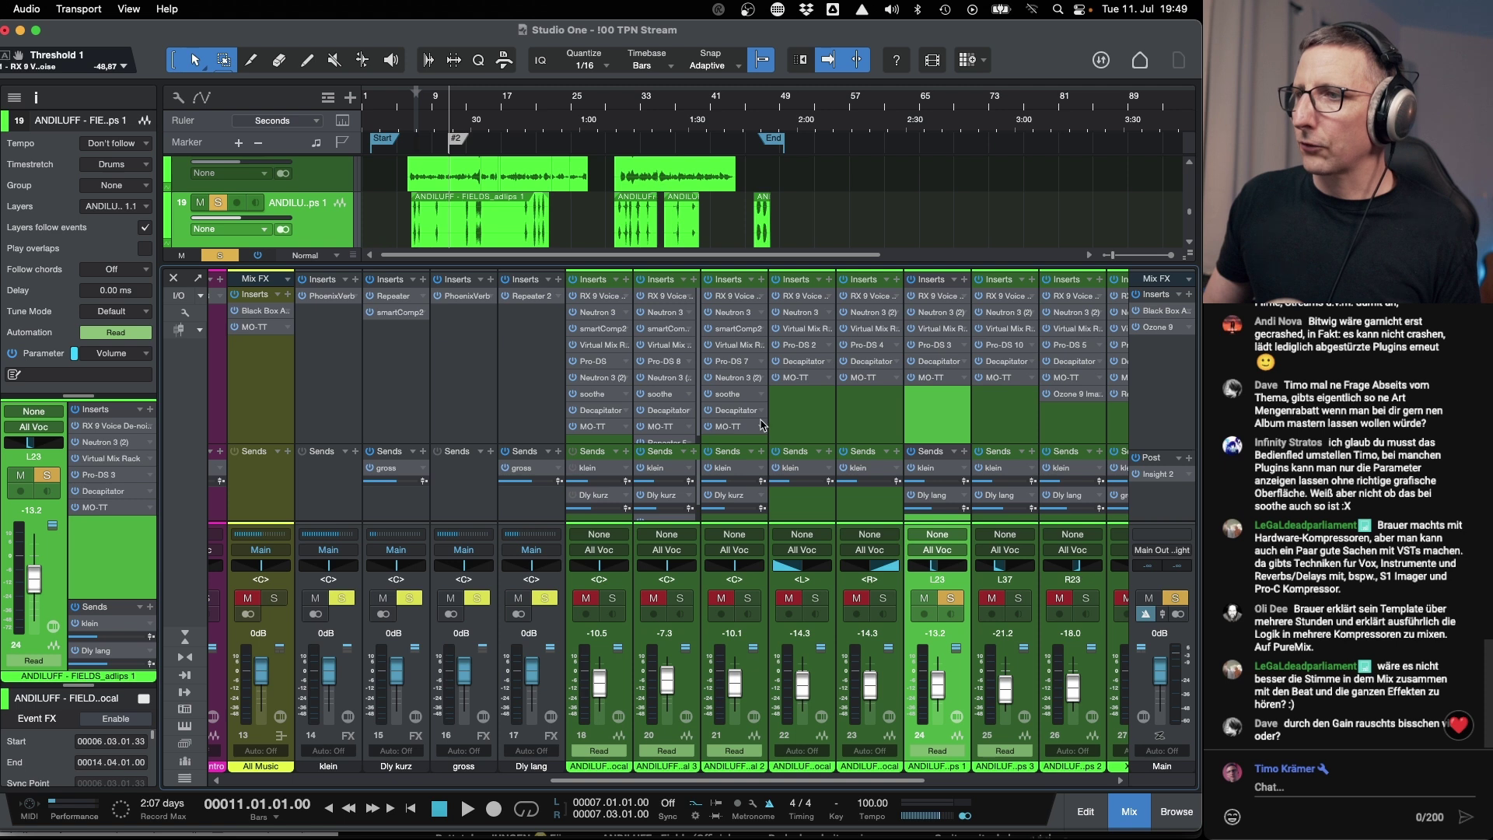
left_click_drag(568, 781, 233, 783)
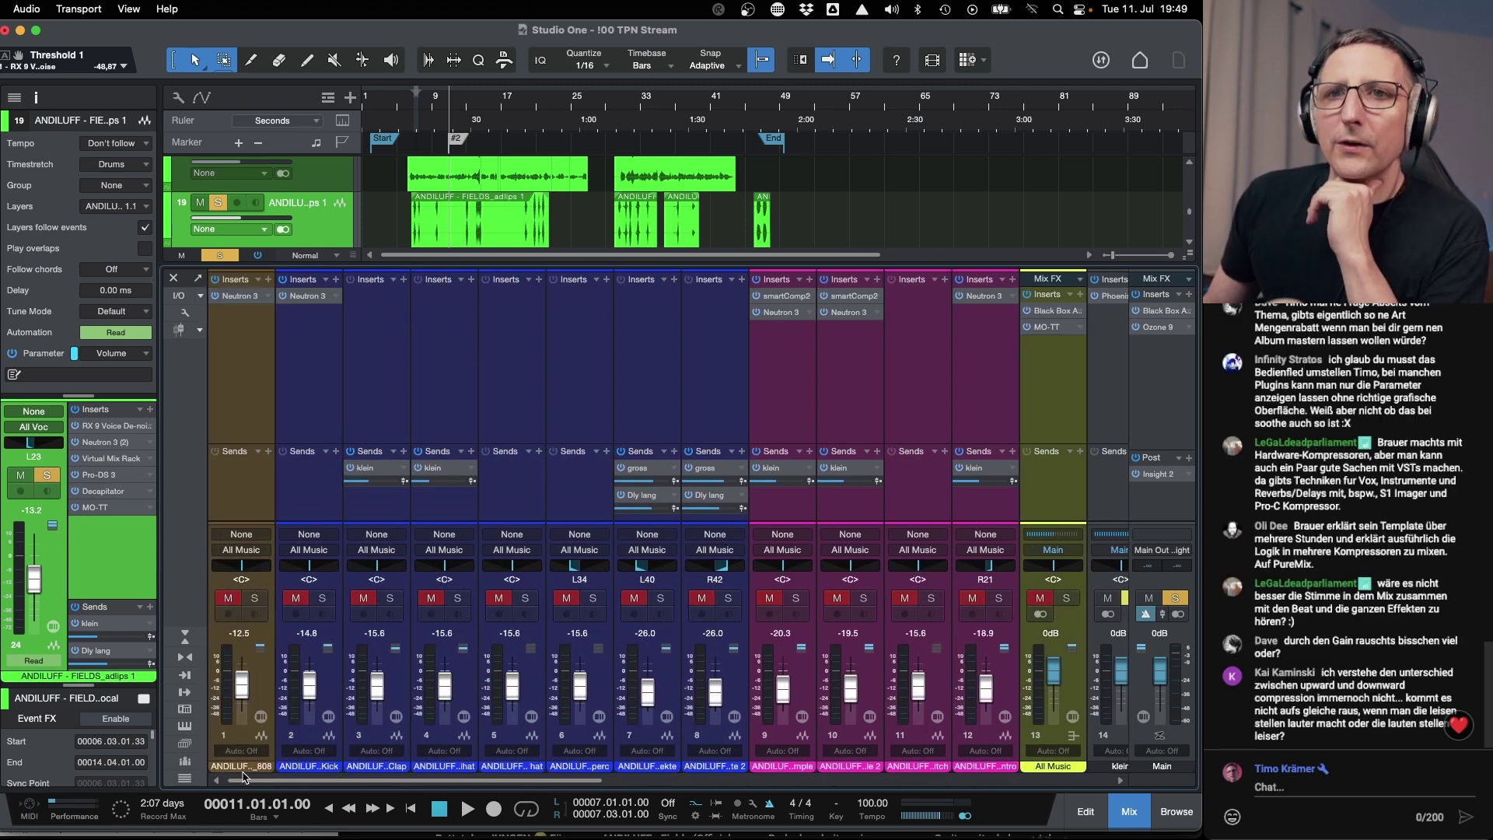